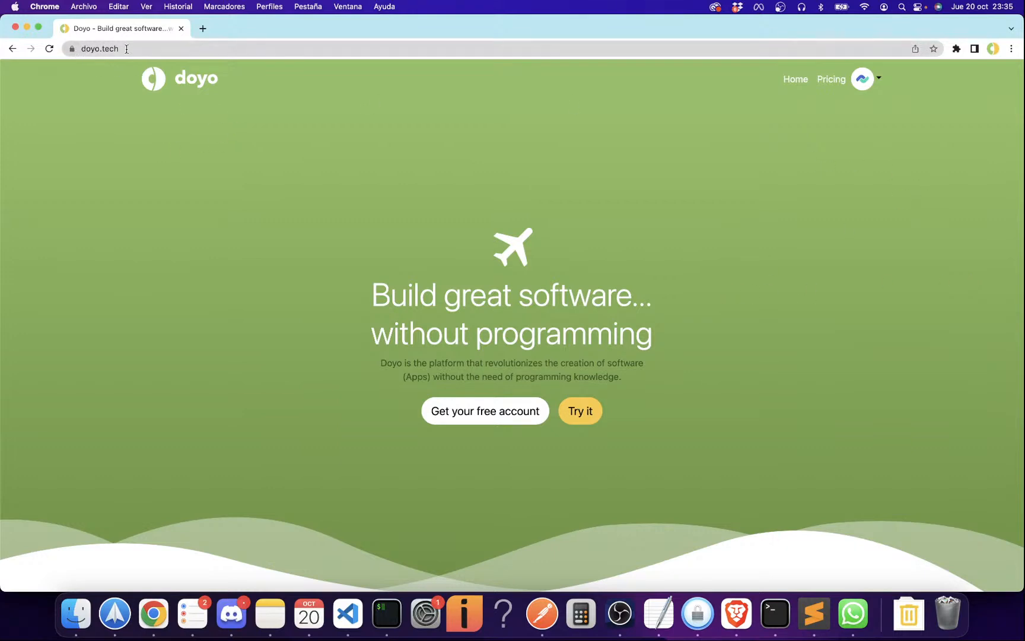
Open the Doyo dashboard and look through the list of existing projects
{"action": "left_click", "coordinate": [858, 79]}
{"action": "left_click", "coordinate": [823, 109]}
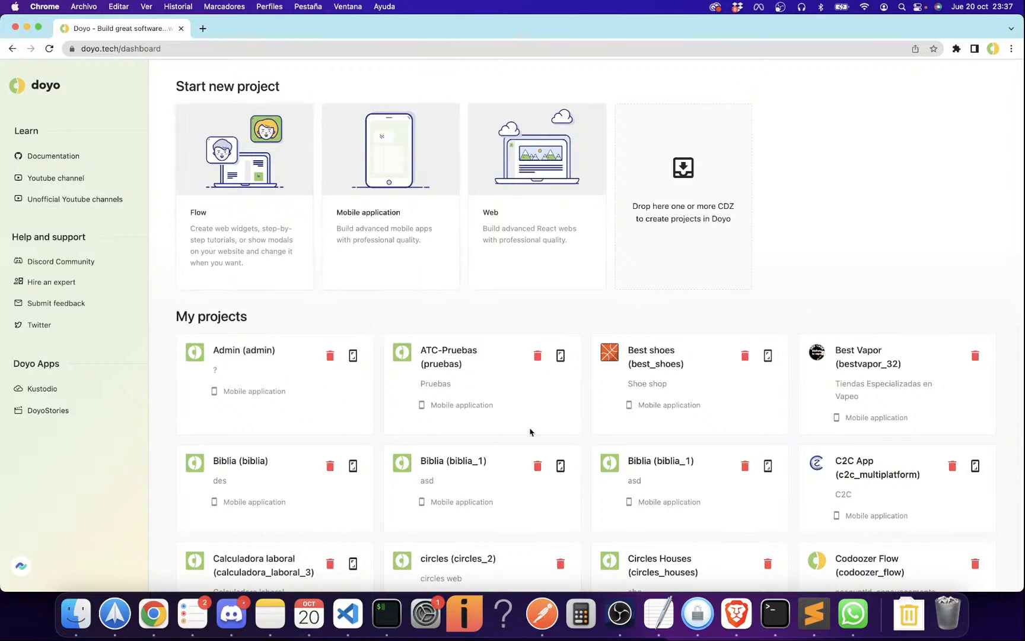
{"action": "scroll", "coordinate": [529, 431], "scroll_direction": "down", "scroll_amount": 10}
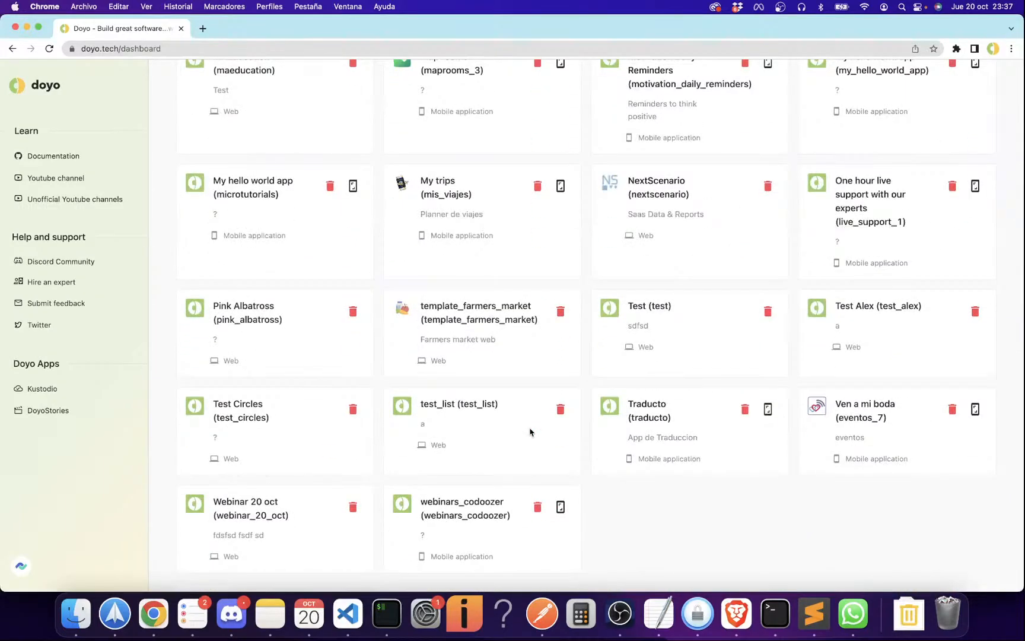
{"action": "scroll", "coordinate": [529, 431], "scroll_direction": "up", "scroll_amount": 10}
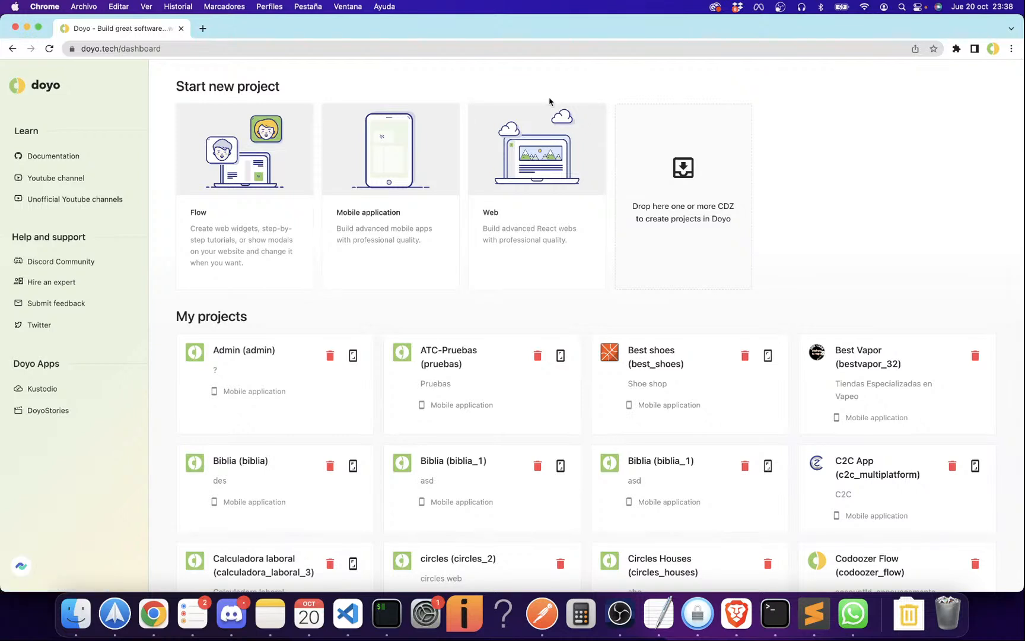
Start a new Web project, select the Landing page template and preview its sample site
{"action": "left_click", "coordinate": [525, 205]}
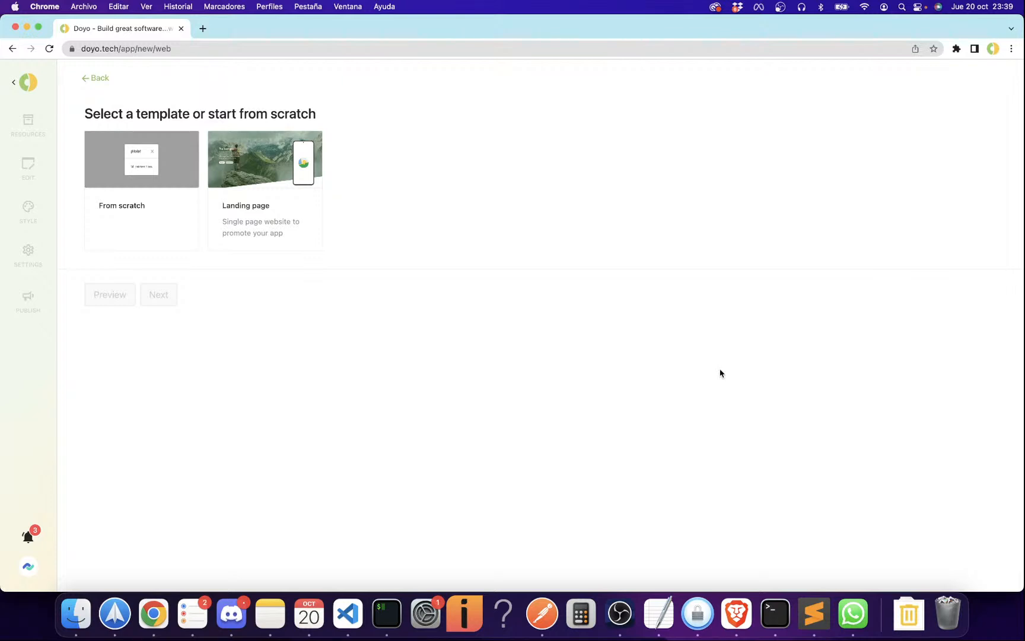
{"action": "left_click", "coordinate": [246, 188]}
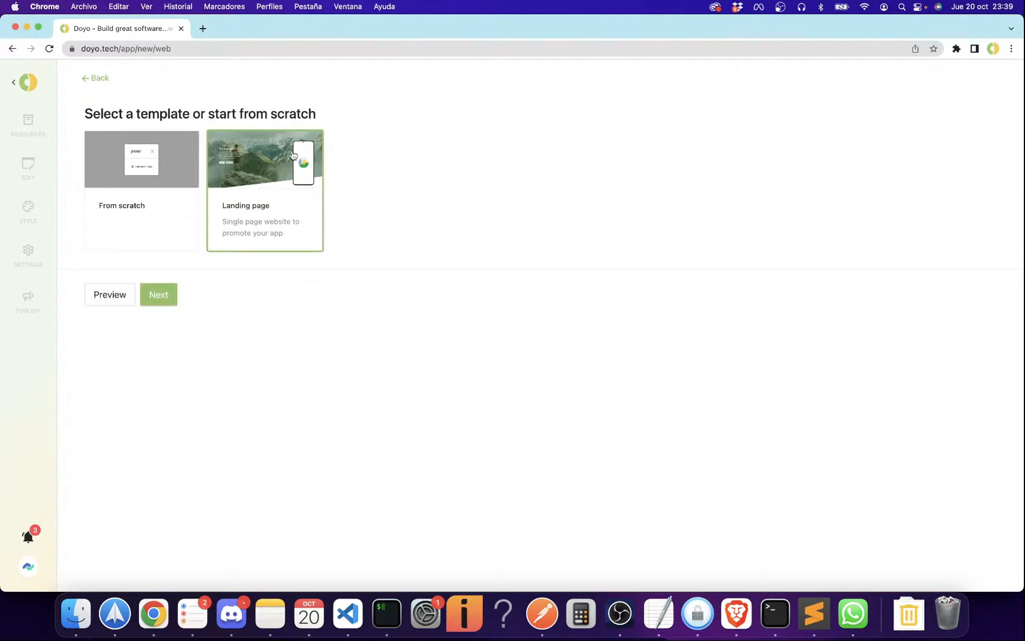
{"action": "left_click", "coordinate": [125, 296]}
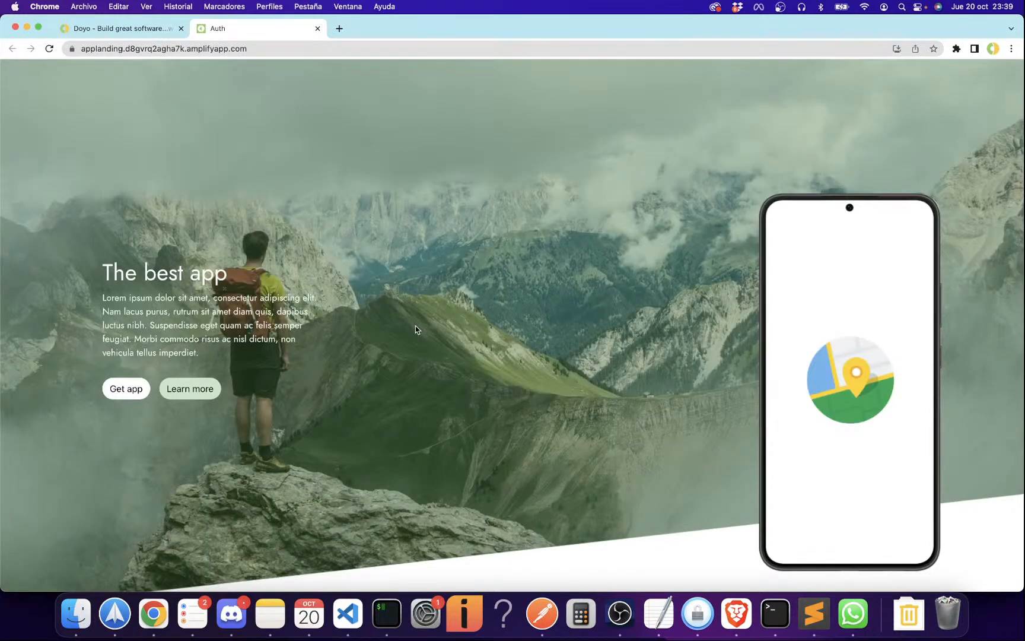
{"action": "scroll", "coordinate": [428, 307], "scroll_direction": "down", "scroll_amount": 10}
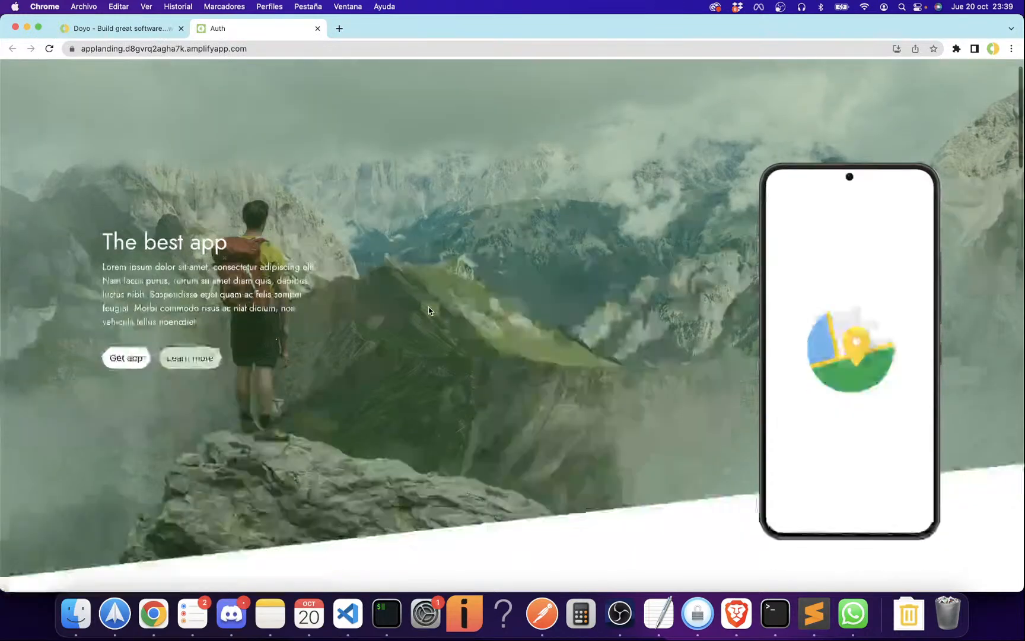
{"action": "scroll", "coordinate": [429, 306], "scroll_direction": "down", "scroll_amount": 20}
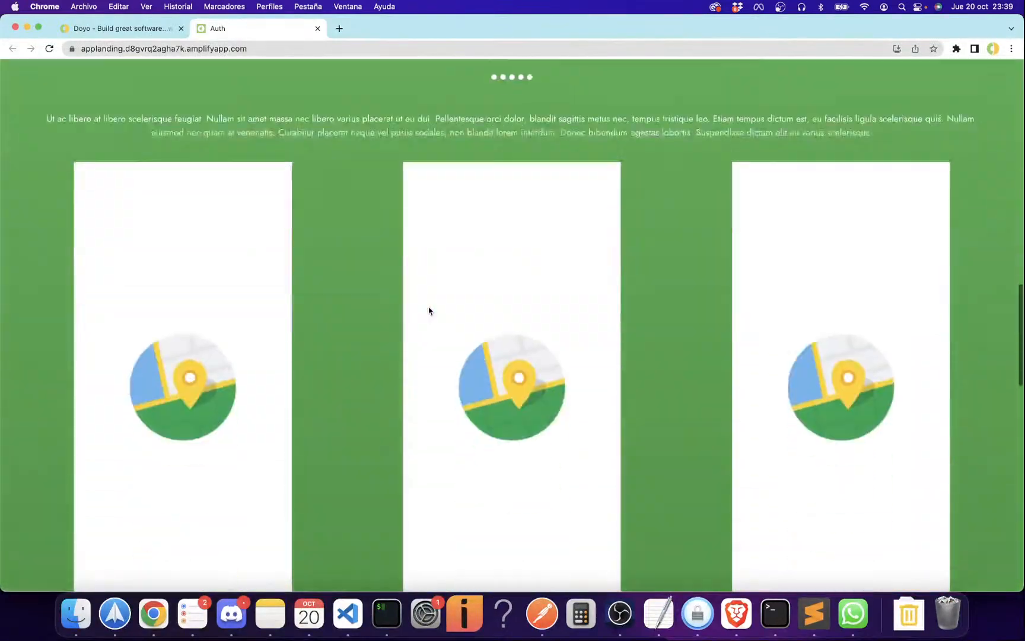
{"action": "scroll", "coordinate": [430, 310], "scroll_direction": "up", "scroll_amount": 20}
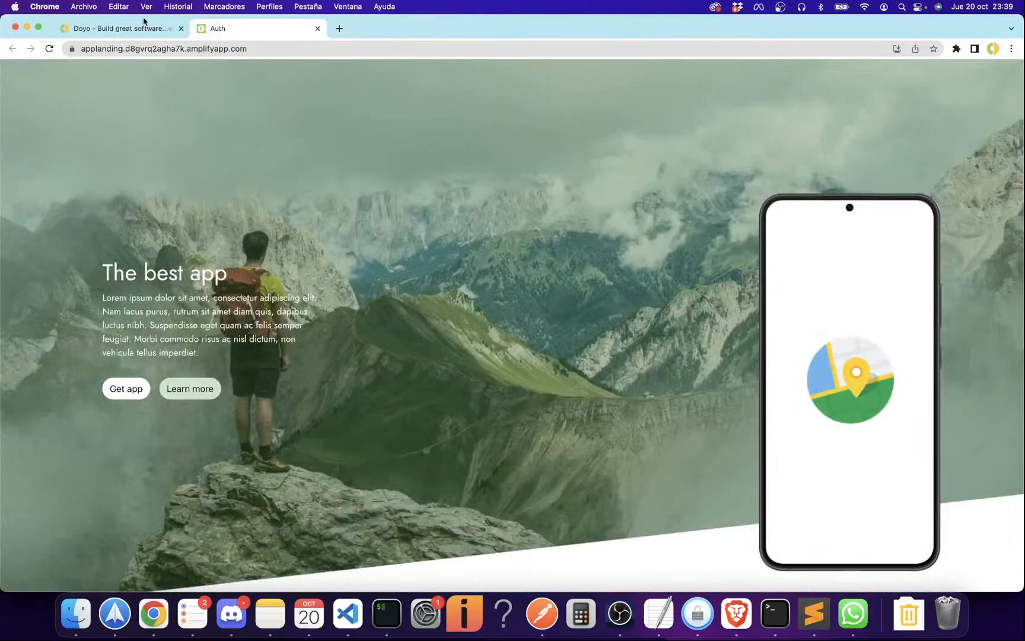
{"action": "left_click", "coordinate": [136, 33]}
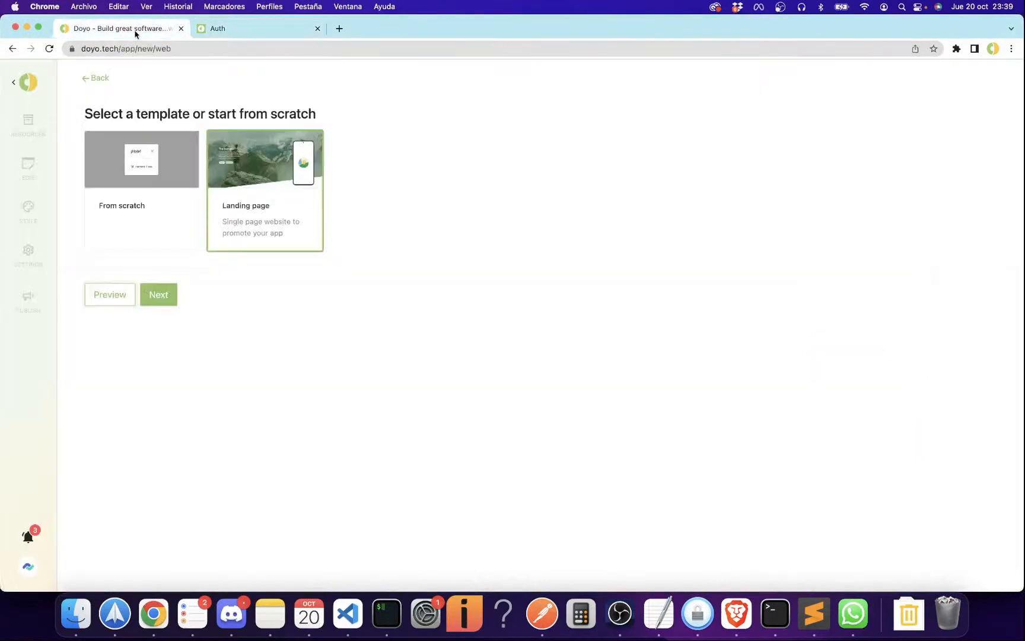
Proceed with the Landing page template, keeping the default color scheme and leaving all optional features off
{"action": "left_click", "coordinate": [160, 298]}
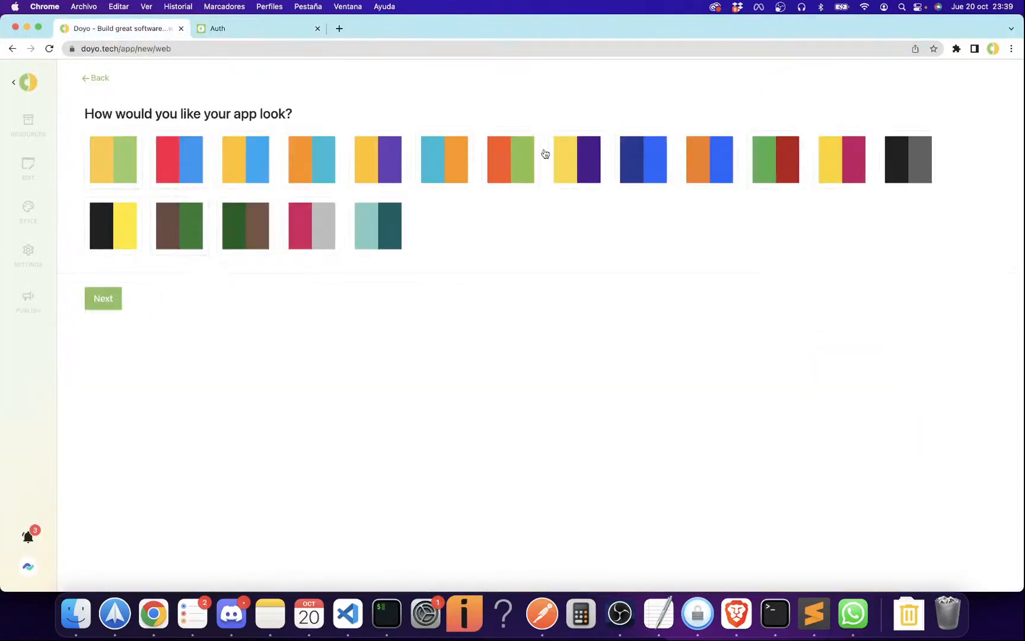
{"action": "left_click", "coordinate": [104, 303]}
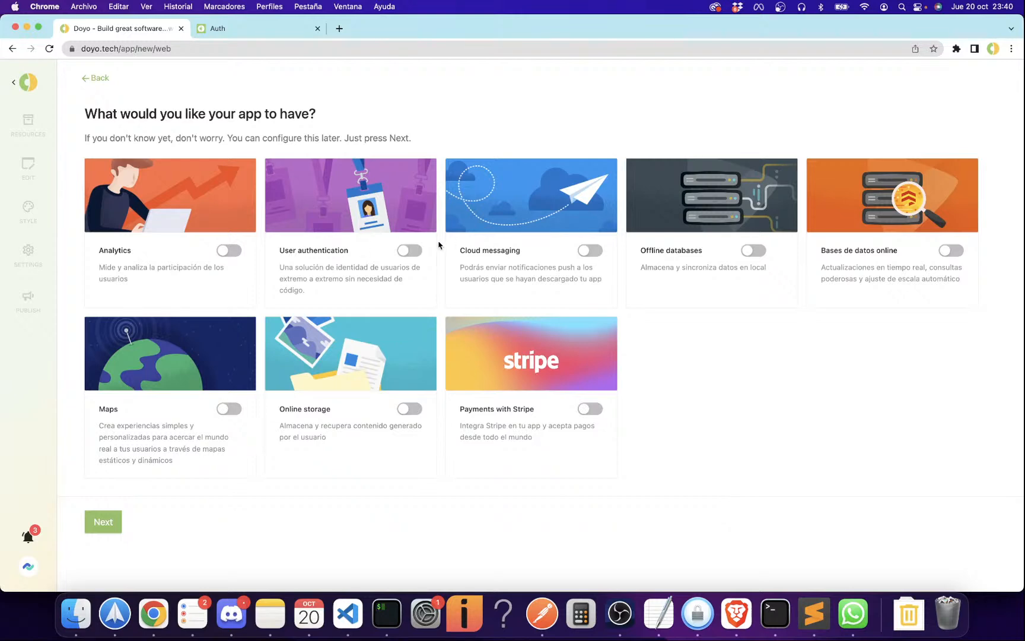
{"action": "left_click", "coordinate": [223, 413]}
{"action": "left_click", "coordinate": [229, 413]}
{"action": "left_click", "coordinate": [91, 529]}
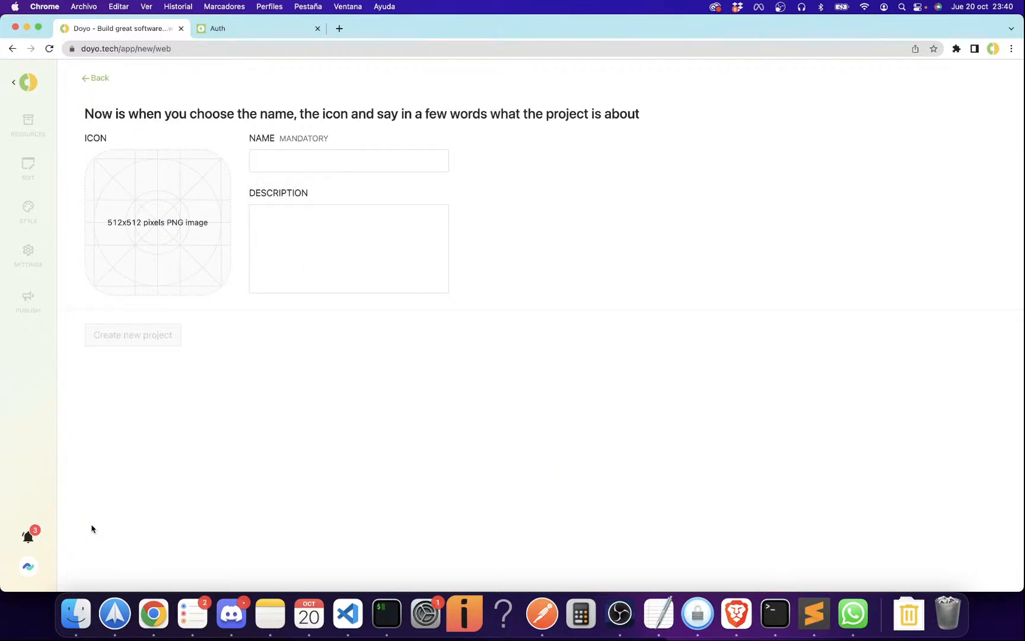
Create the project with the name "Webinar October 20th" and the description "dfgsdgsdf"
{"action": "left_click", "coordinate": [330, 169]}
{"action": "type", "text": "Webin"}
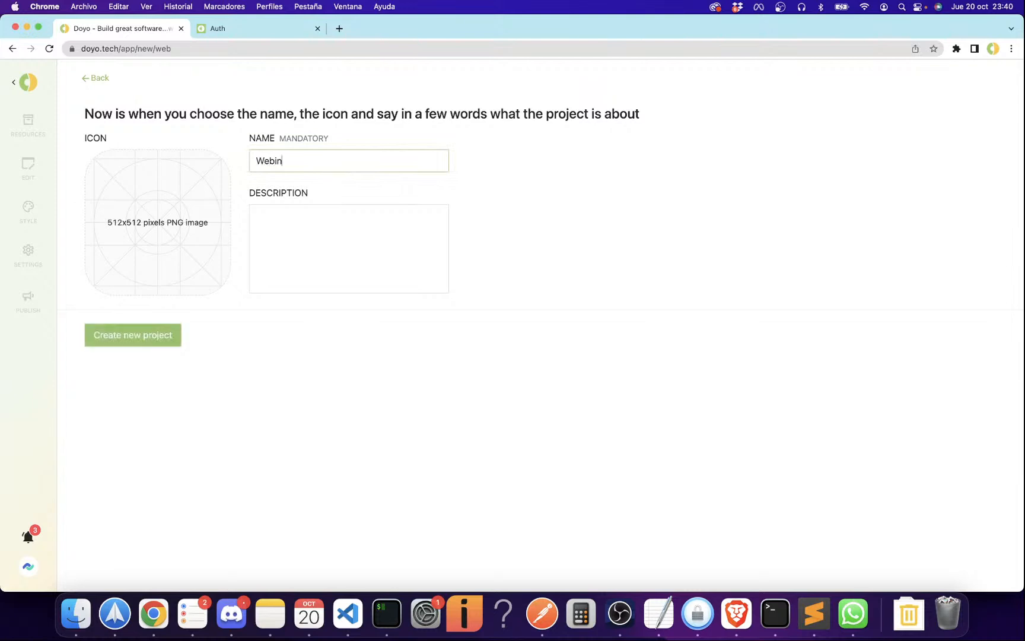
{"action": "type", "text": "ar October 20th"}
{"action": "left_click", "coordinate": [276, 223]}
{"action": "type", "text": "dfgsdgsdf"}
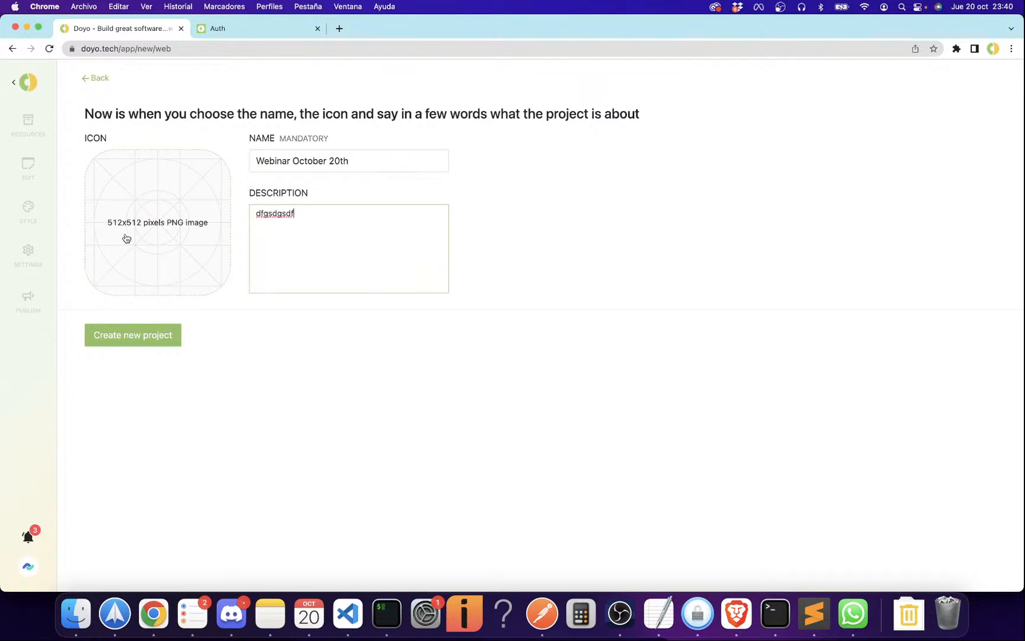
{"action": "left_click", "coordinate": [128, 335]}
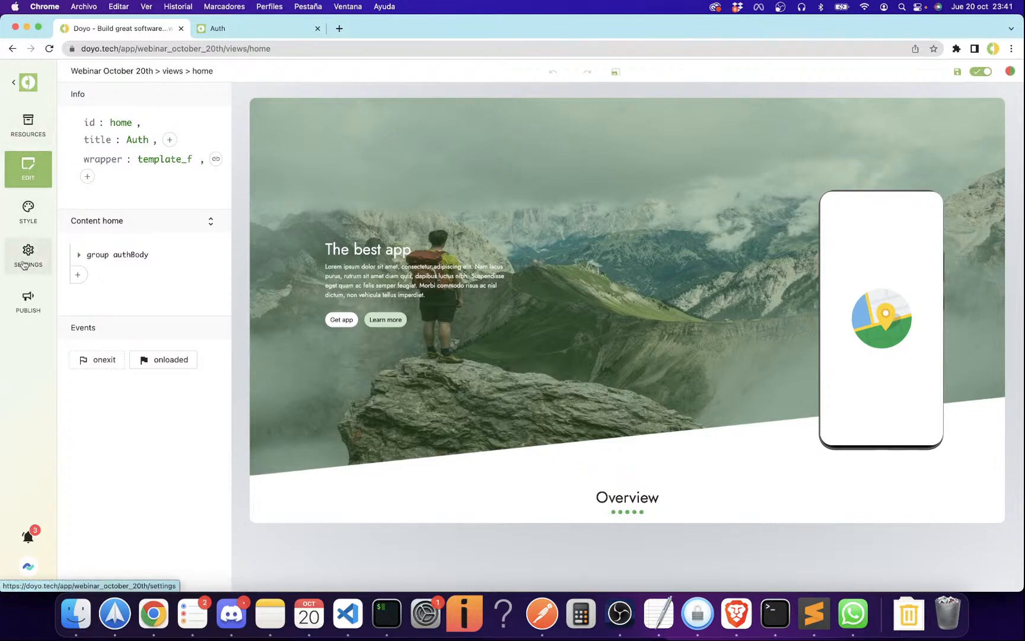
Look over the project's resource folders and its editable folders for dialogs, menus, view wrappers and views
{"action": "left_click", "coordinate": [33, 126]}
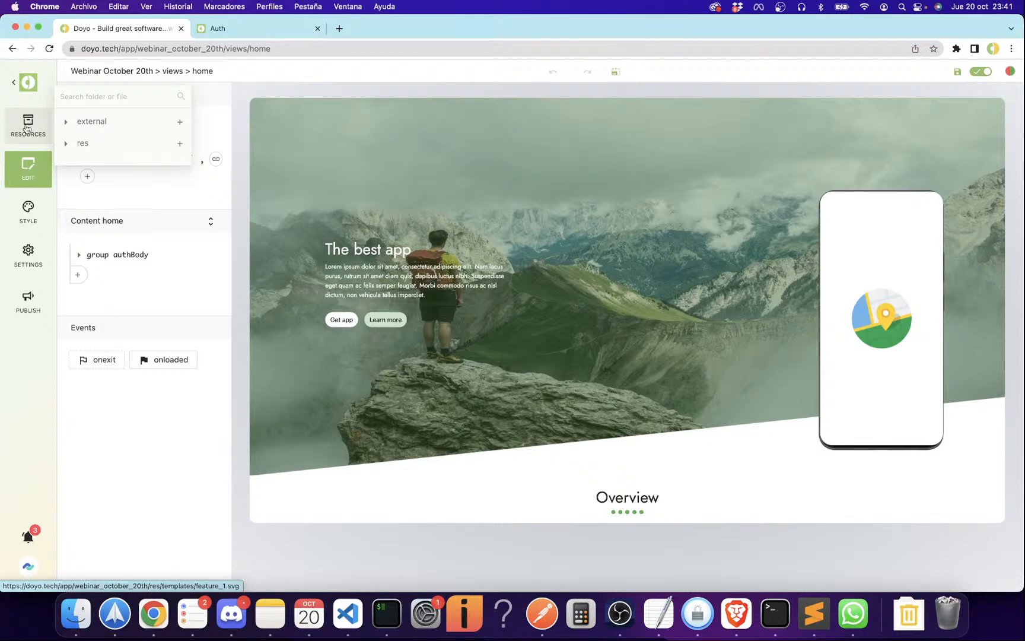
{"action": "left_click", "coordinate": [23, 128]}
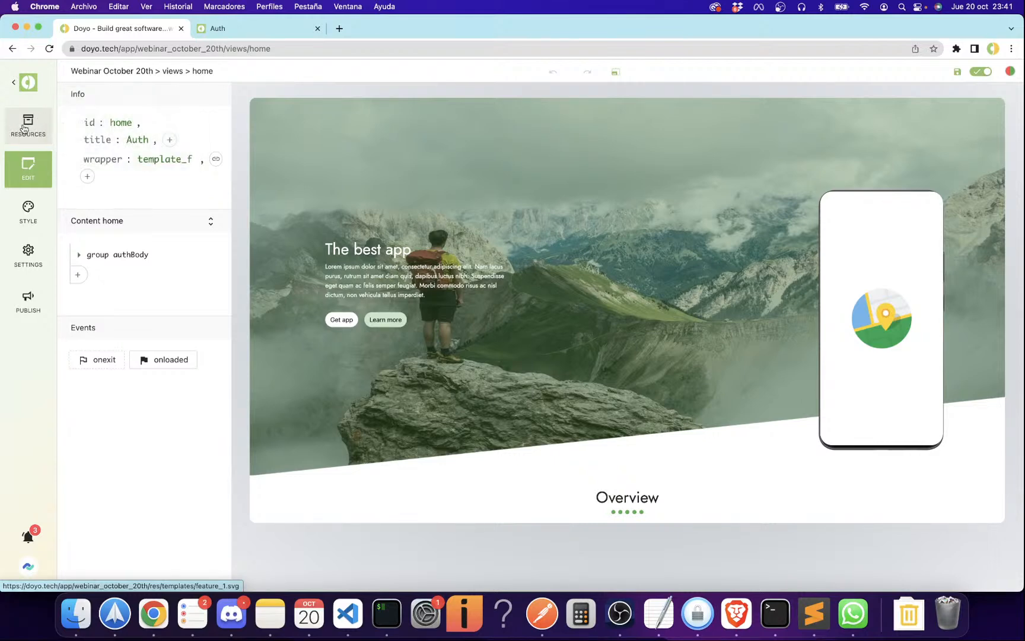
{"action": "left_click", "coordinate": [34, 177]}
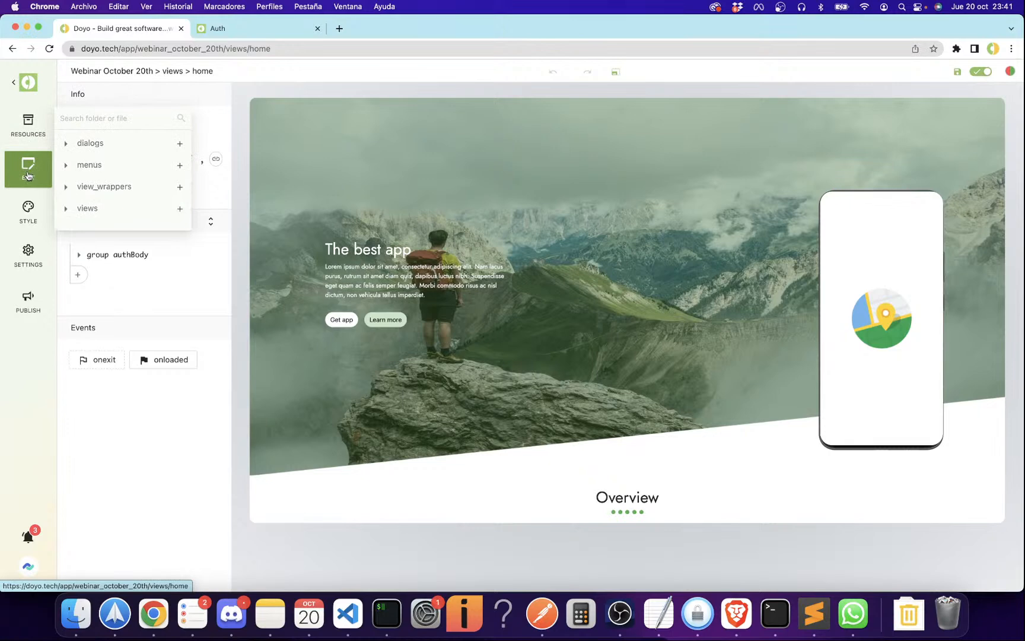
{"action": "left_click", "coordinate": [458, 544]}
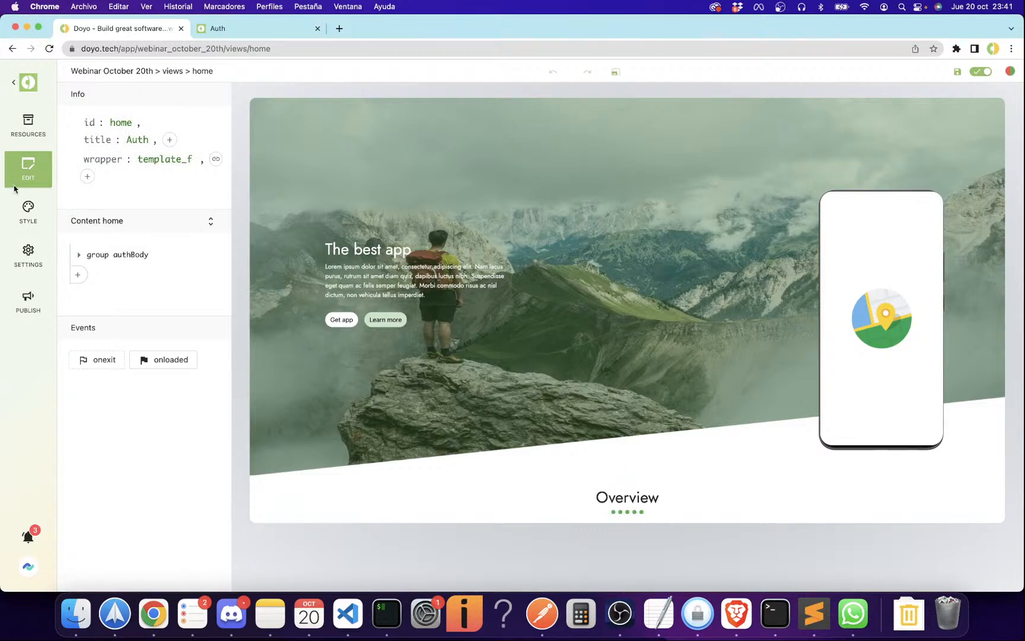
Examine the color and font definitions in the project's style
{"action": "left_click", "coordinate": [26, 213]}
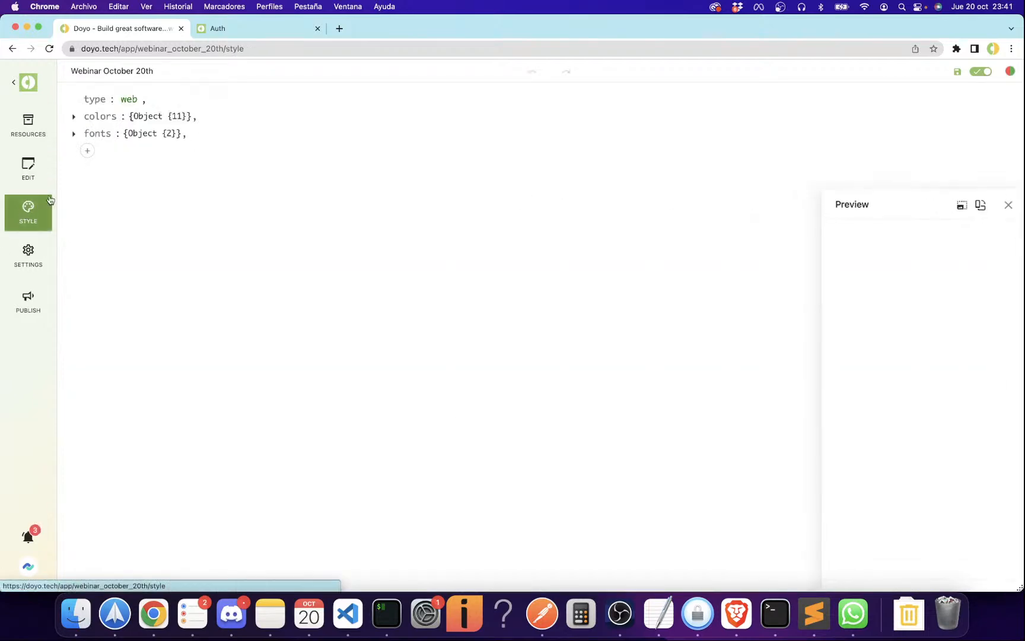
{"action": "left_click", "coordinate": [73, 117]}
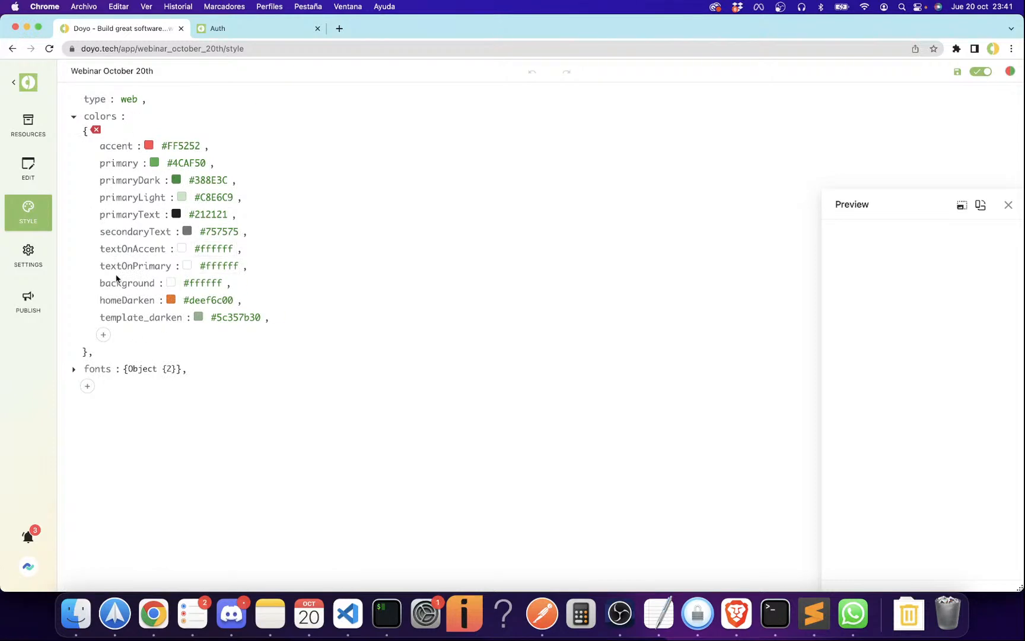
{"action": "left_click", "coordinate": [73, 116]}
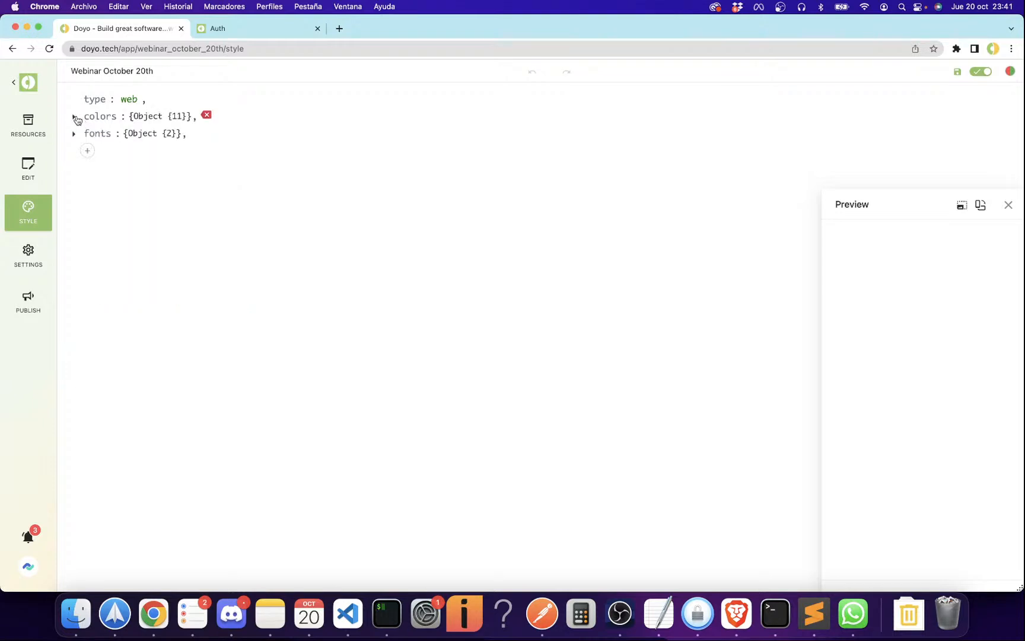
{"action": "left_click", "coordinate": [74, 133]}
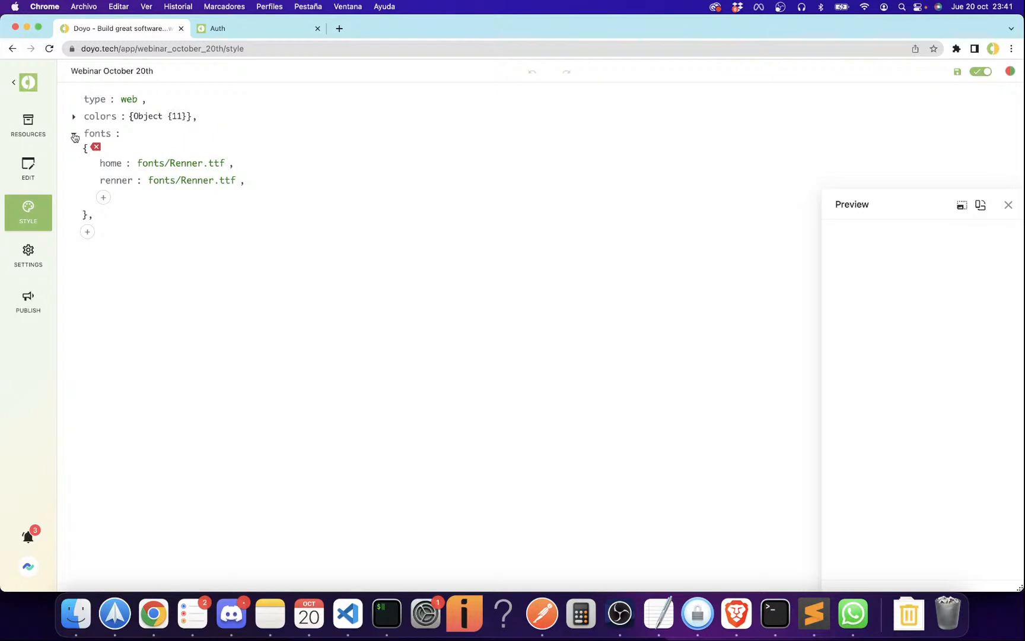
{"action": "left_click", "coordinate": [74, 136]}
Open the project settings and review which additional properties can be added
{"action": "left_click", "coordinate": [26, 253]}
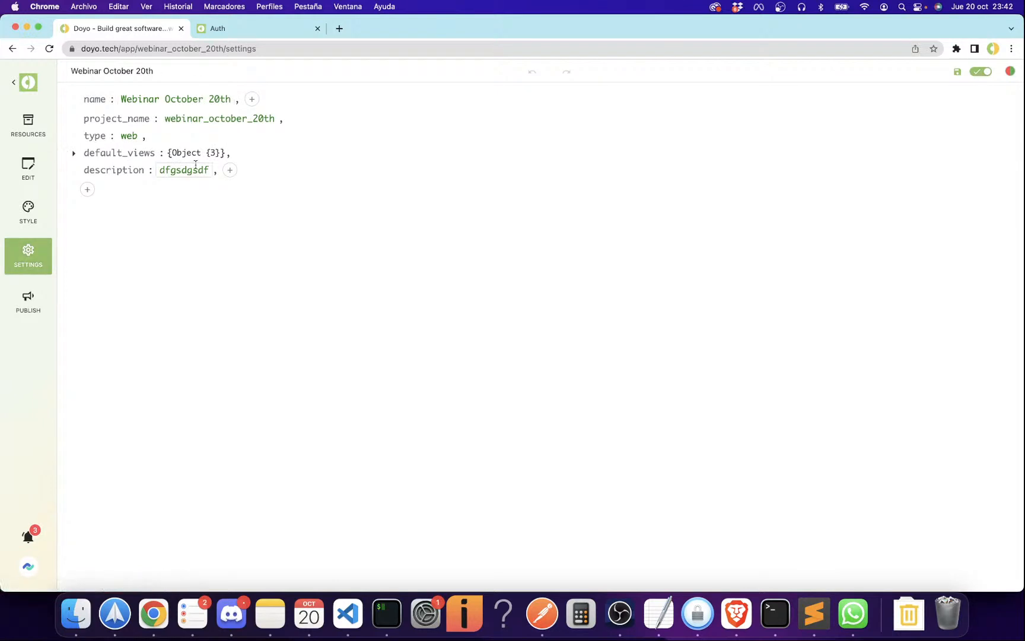
{"action": "left_click", "coordinate": [88, 189]}
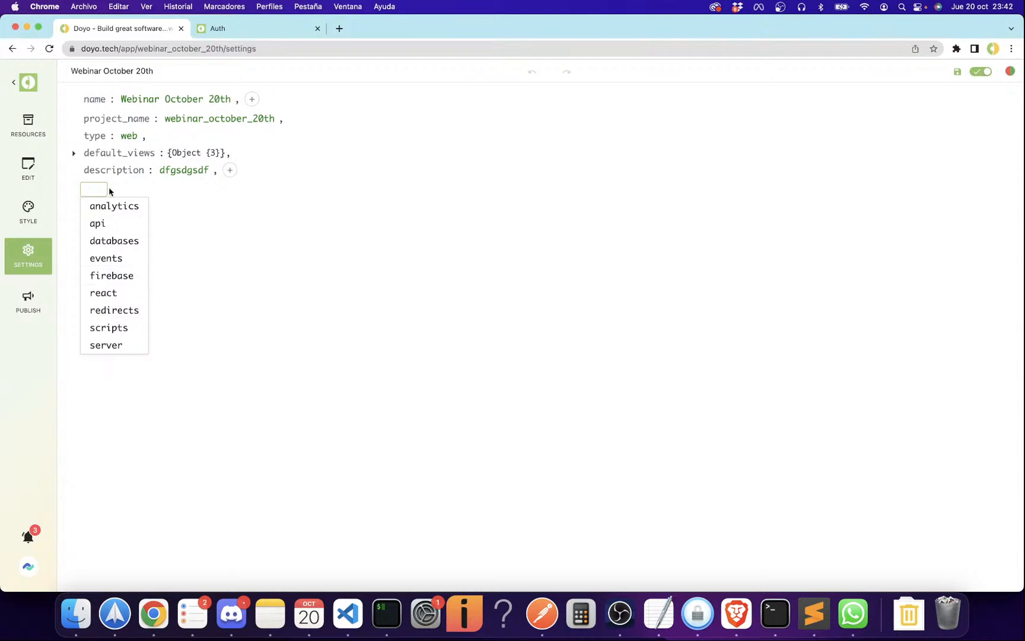
{"action": "left_click", "coordinate": [235, 267]}
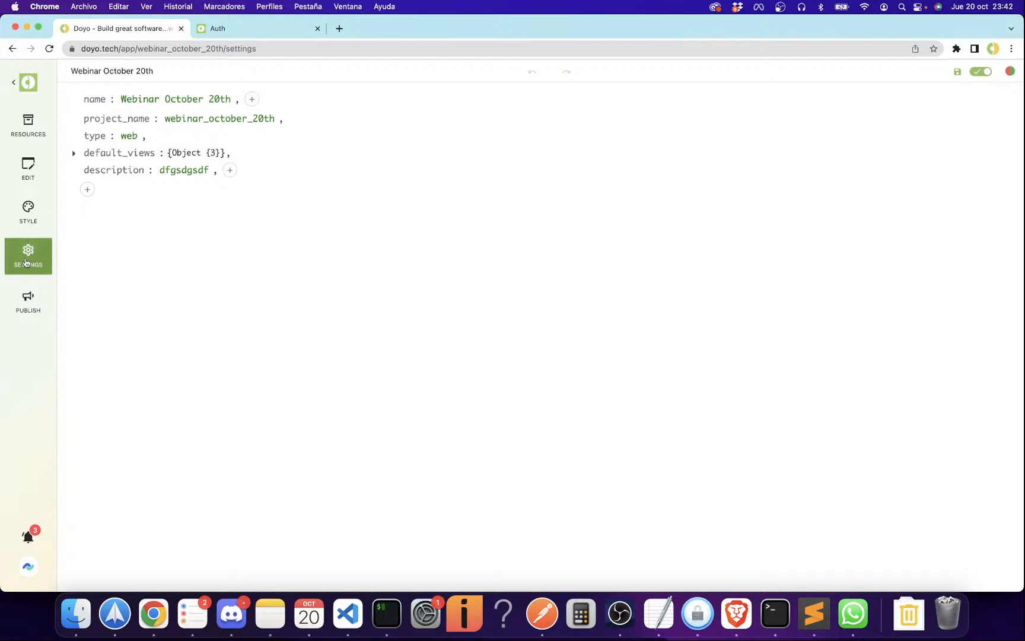
Review the export options available for publishing the web project
{"action": "left_click", "coordinate": [28, 296]}
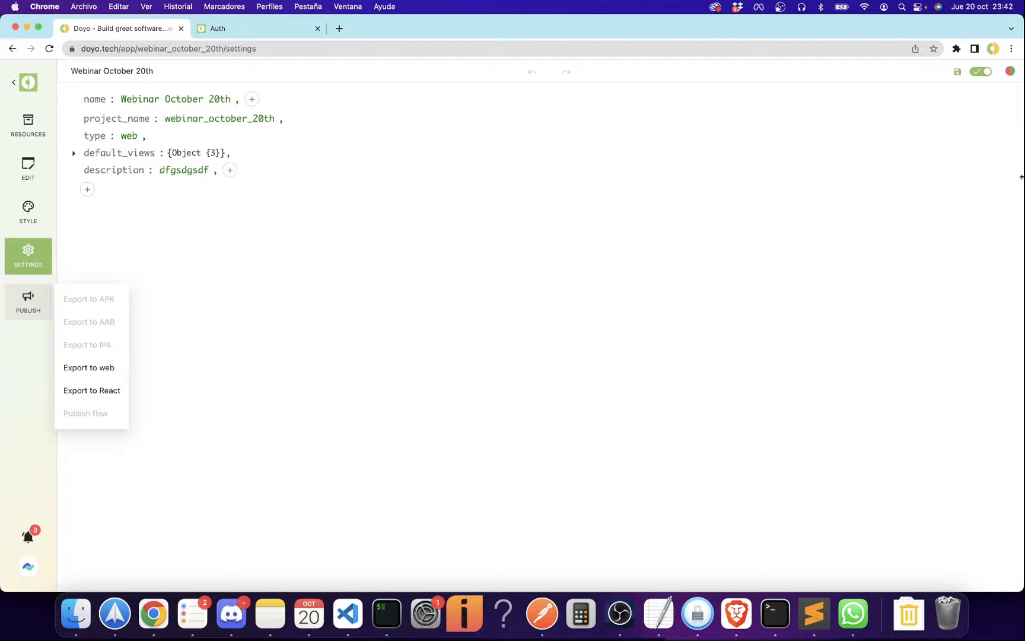
{"action": "left_click", "coordinate": [777, 181]}
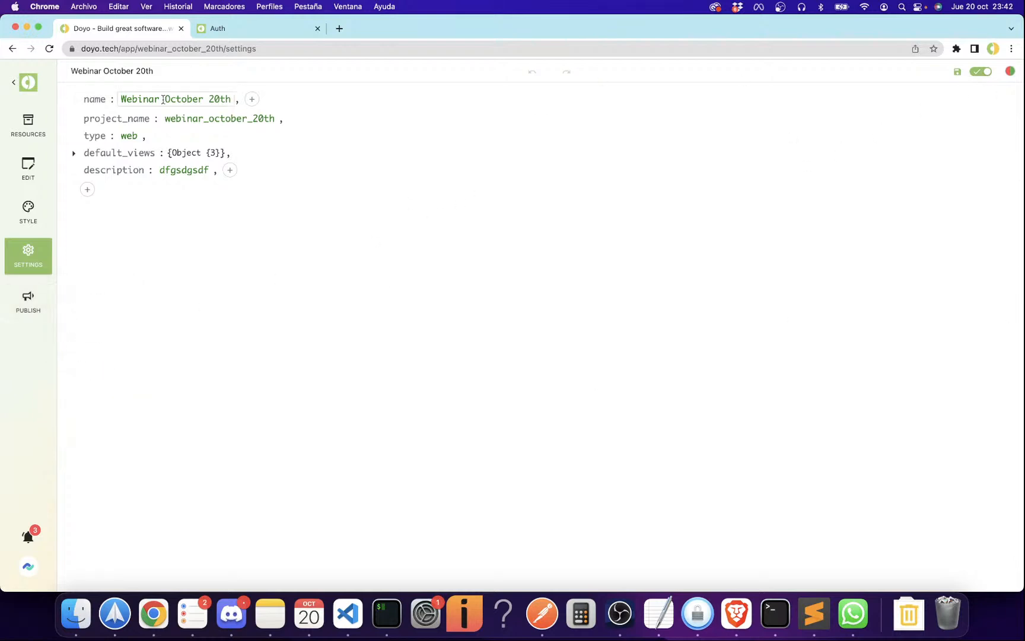
{"action": "left_click", "coordinate": [28, 300]}
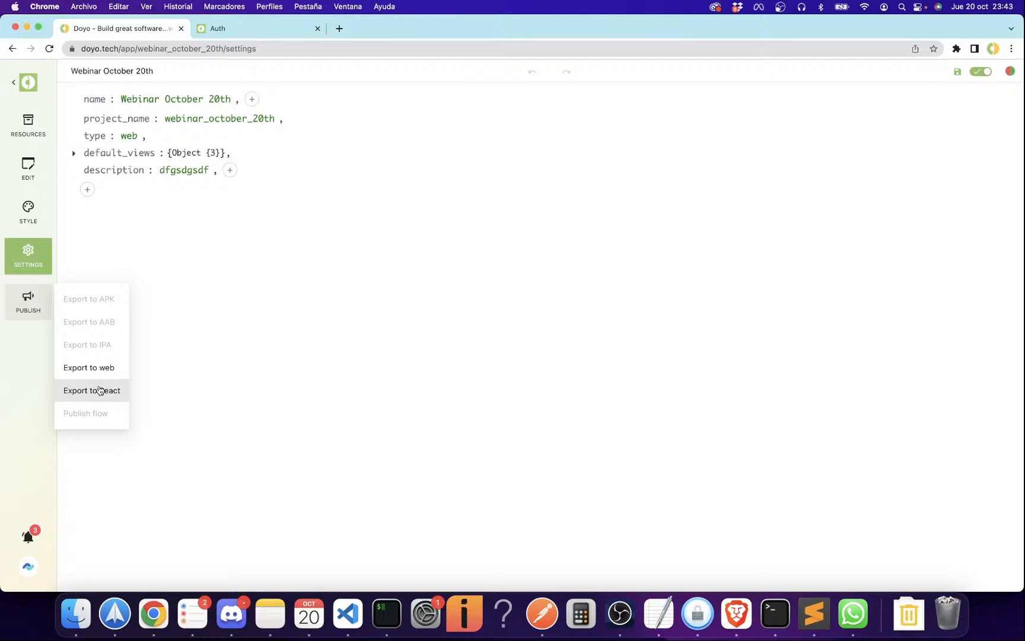
{"action": "left_click", "coordinate": [220, 391]}
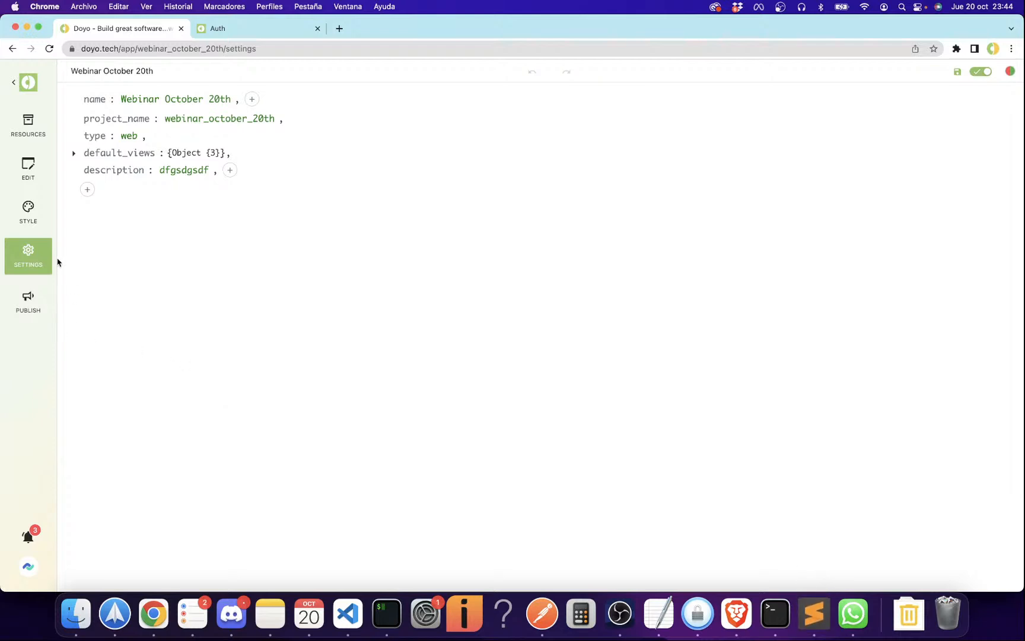
{"action": "left_click", "coordinate": [28, 303]}
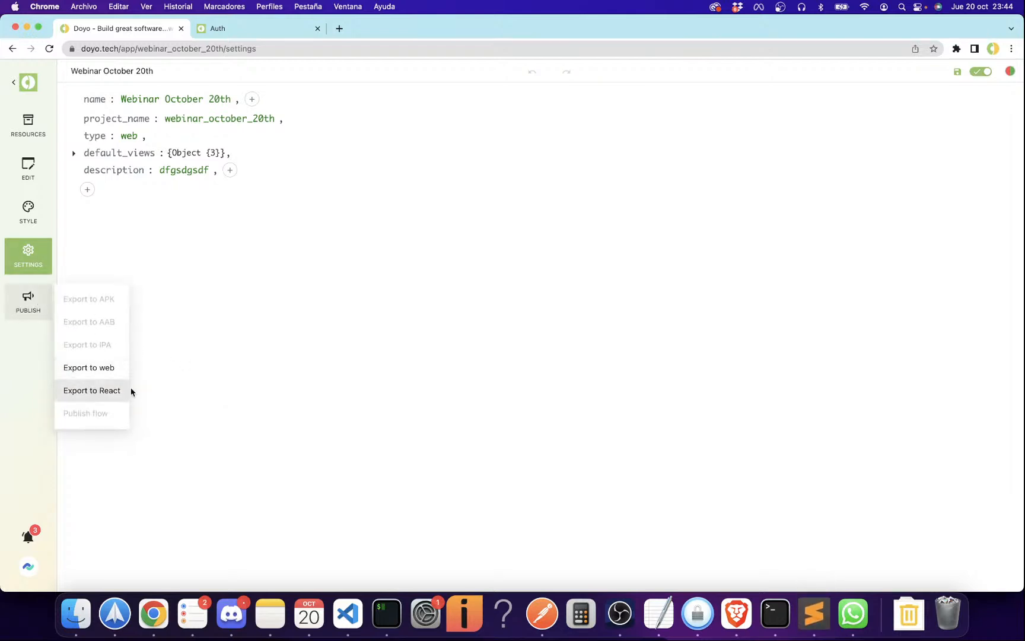
{"action": "left_click", "coordinate": [233, 391]}
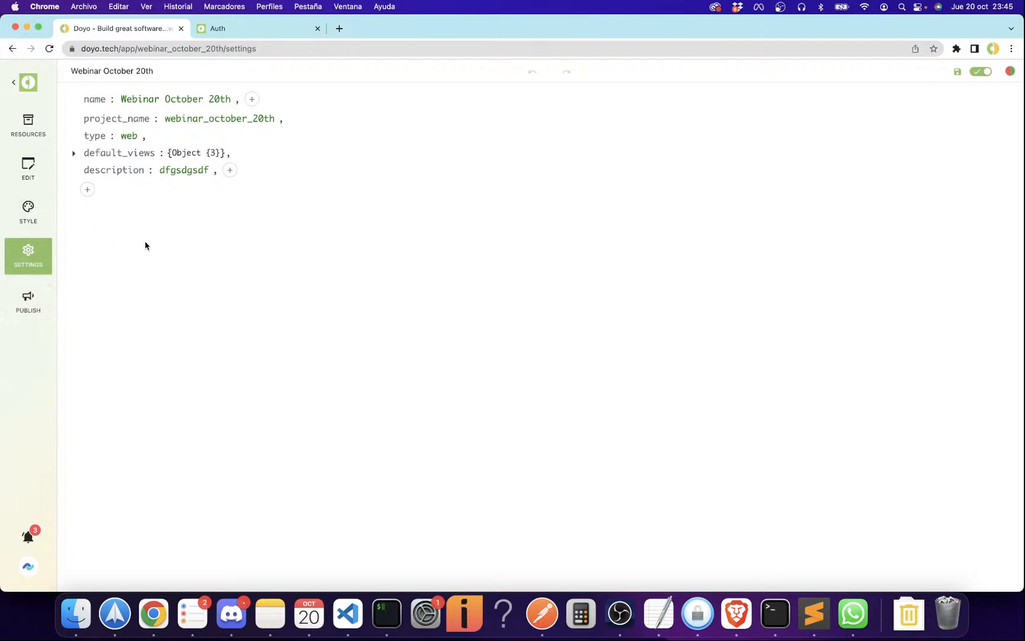
Open the home view from the project's views folder for editing
{"action": "mouse_move", "coordinate": [28, 163]}
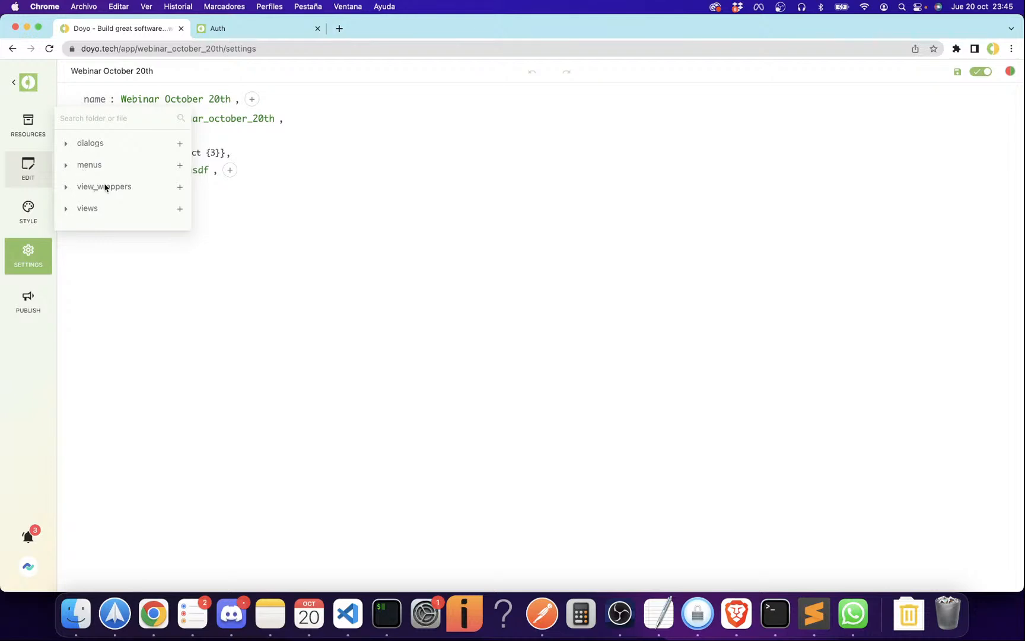
{"action": "left_click", "coordinate": [71, 210]}
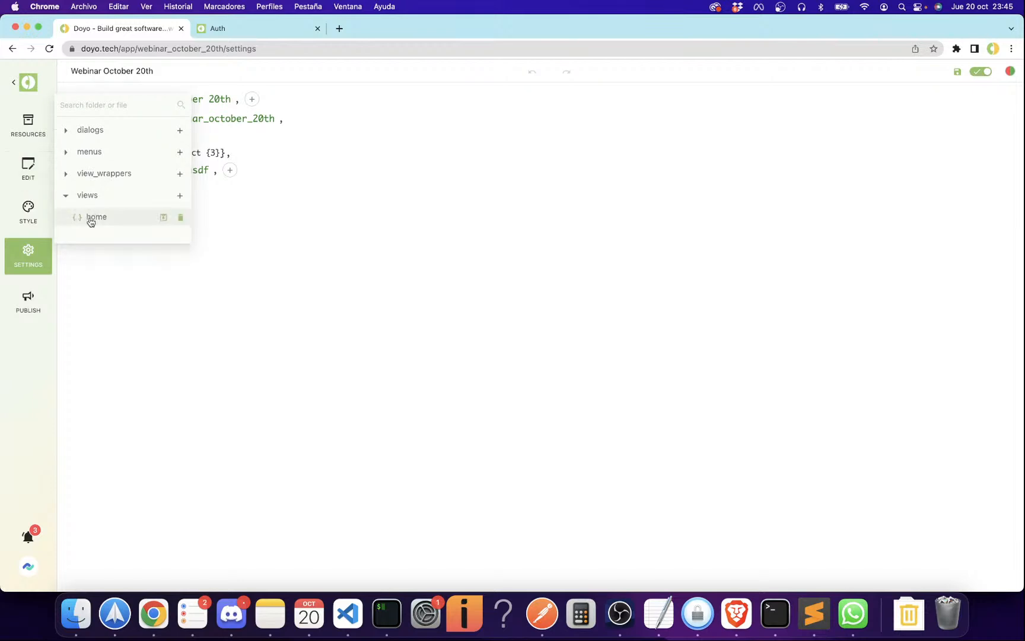
{"action": "left_click", "coordinate": [90, 217]}
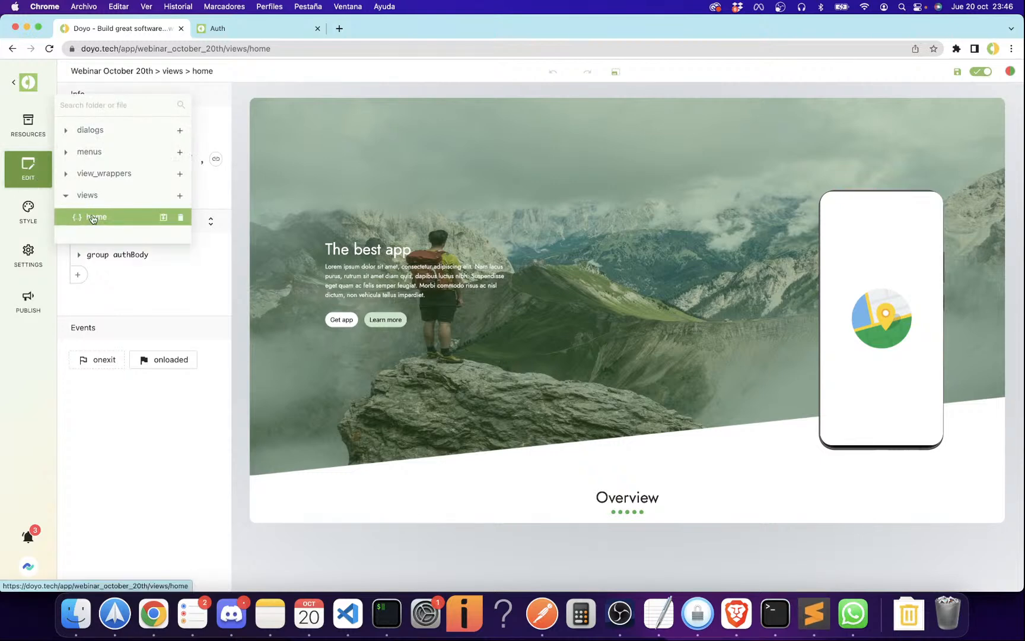
Create a new view named view2 in the project's views folder
{"action": "left_click", "coordinate": [179, 198]}
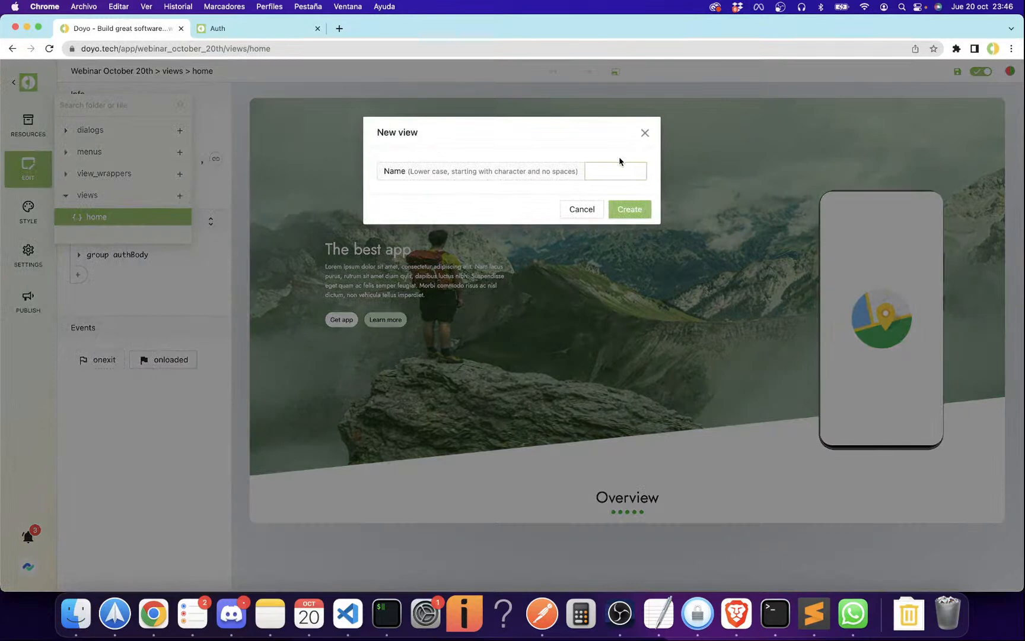
{"action": "type", "text": "view2"}
{"action": "left_click", "coordinate": [637, 210]}
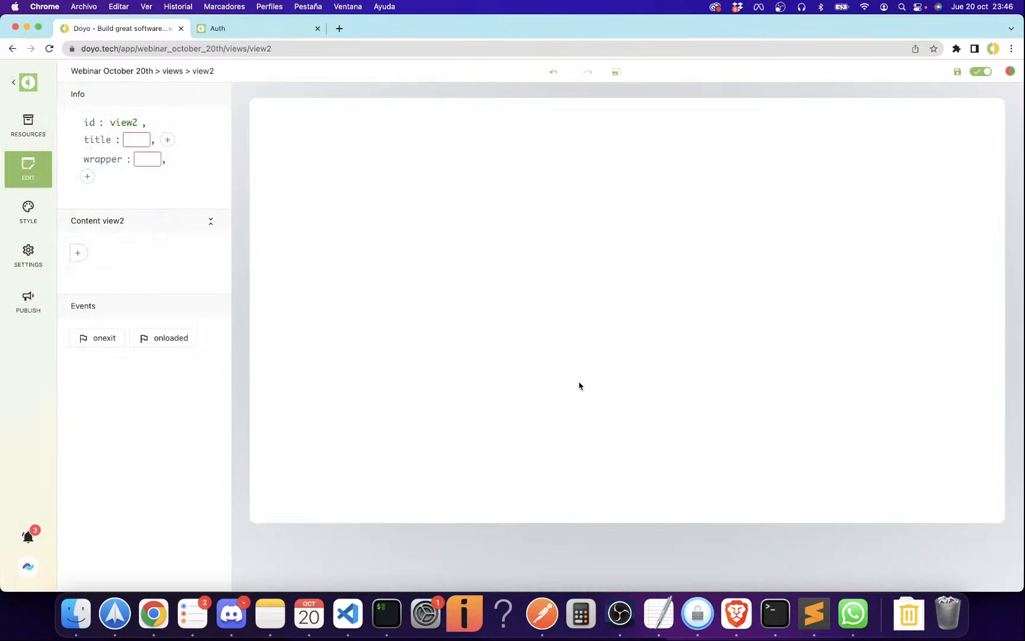
Return to the home view and review the screen resolutions available for its preview
{"action": "left_click", "coordinate": [26, 180]}
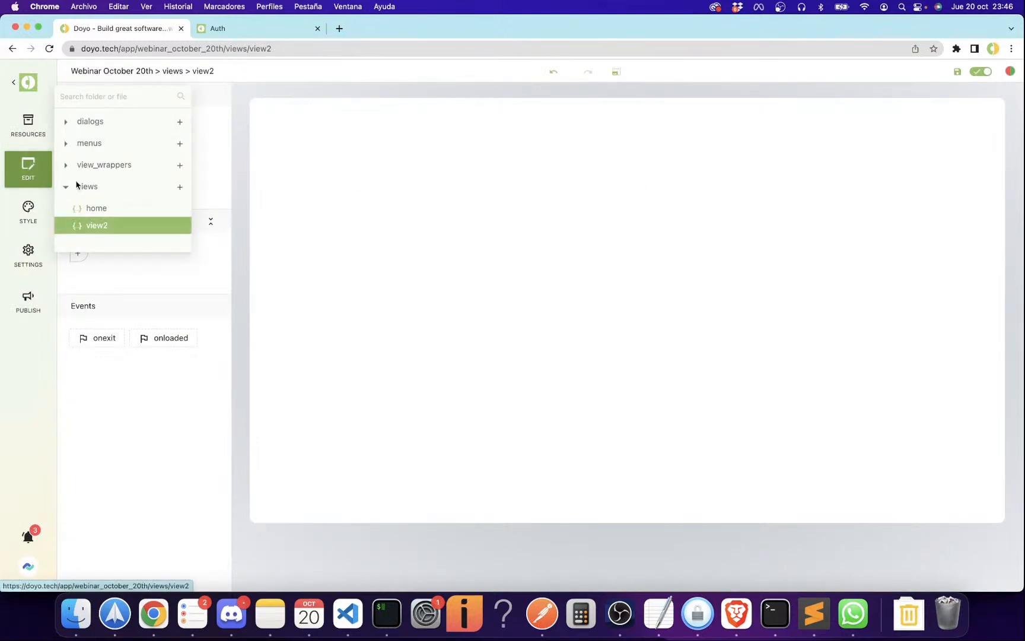
{"action": "left_click", "coordinate": [100, 208]}
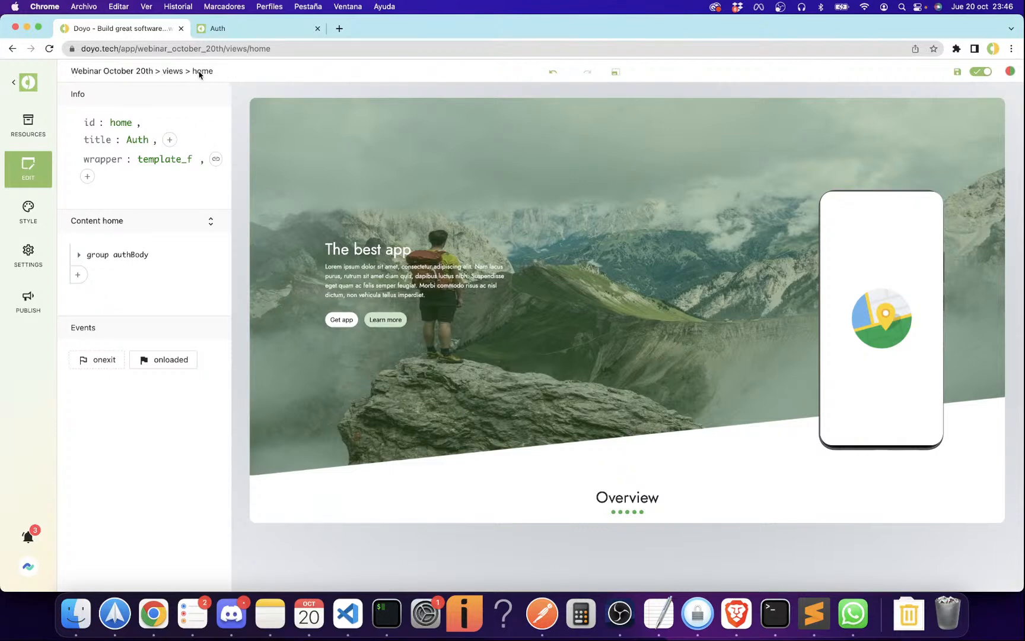
{"action": "left_click", "coordinate": [617, 72]}
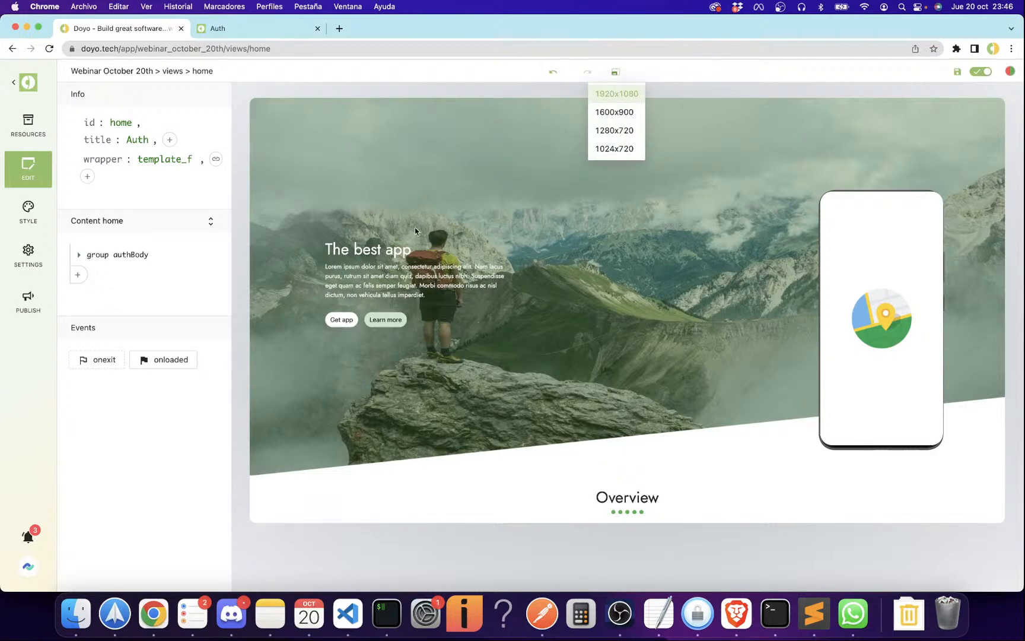
{"action": "left_click", "coordinate": [791, 81]}
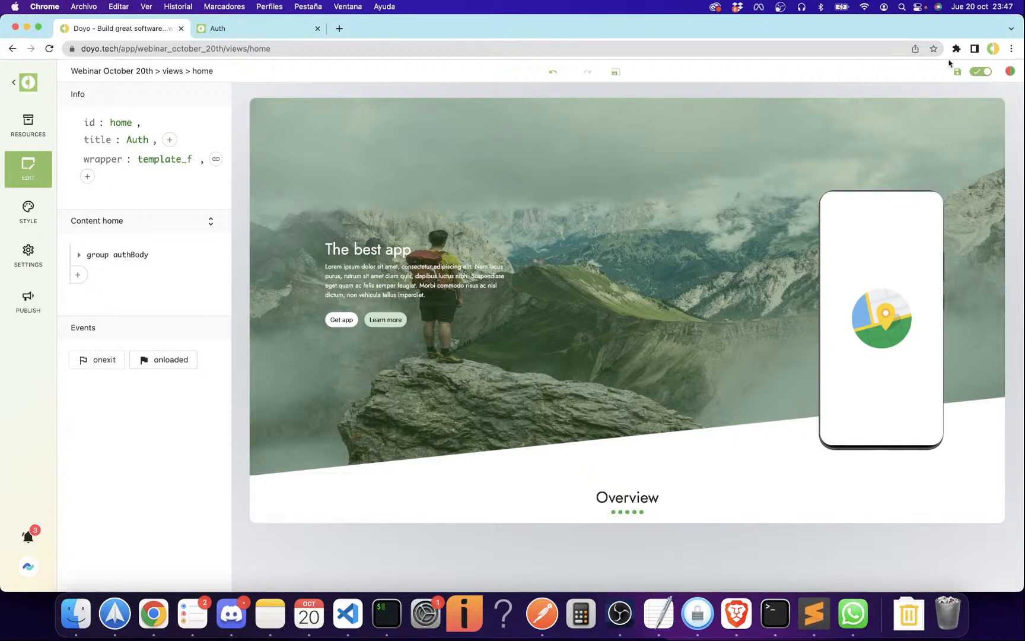
Download the project as a CDZ file and save it to Kustodio
{"action": "left_click", "coordinate": [929, 74]}
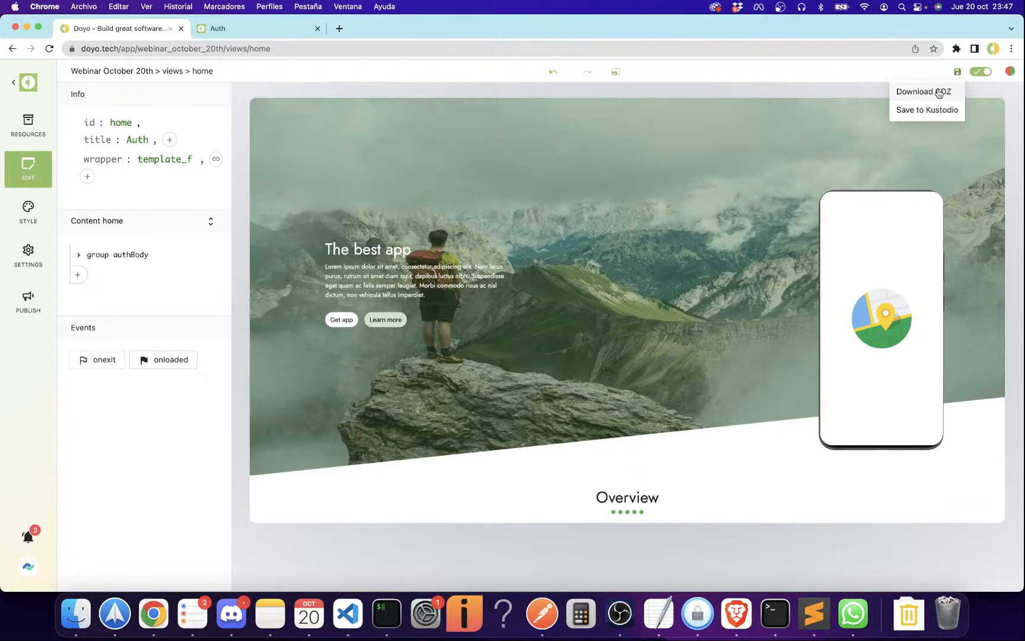
{"action": "left_click", "coordinate": [942, 91]}
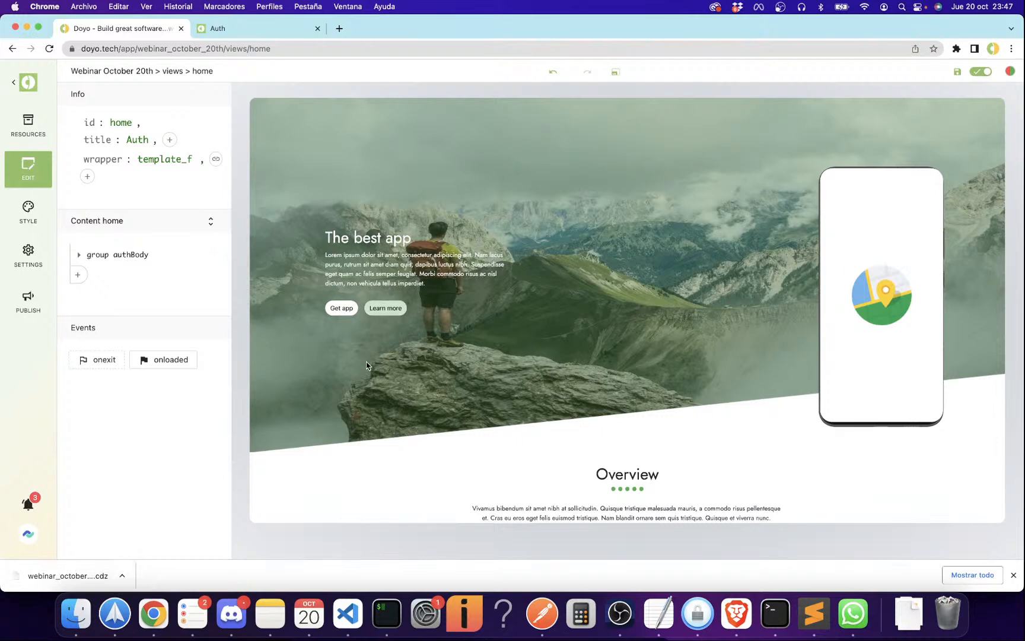
{"action": "left_click", "coordinate": [959, 77]}
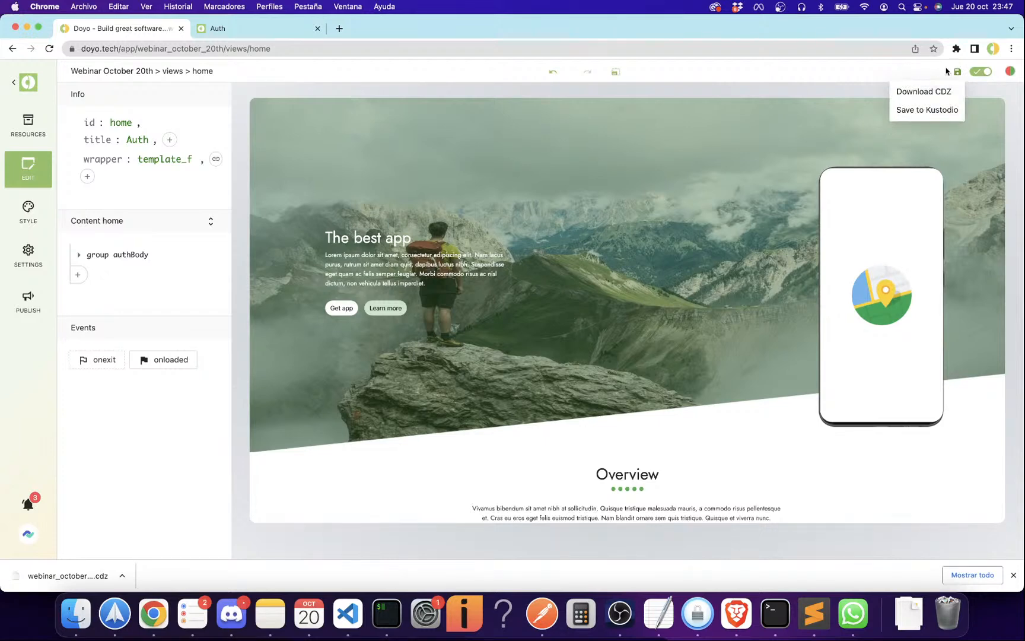
{"action": "left_click", "coordinate": [922, 73]}
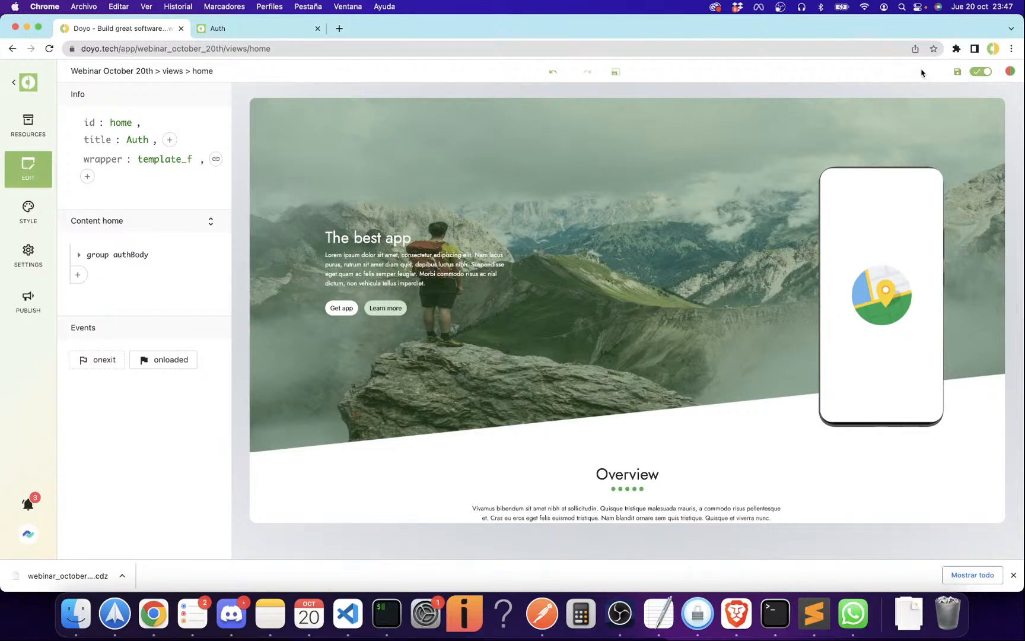
{"action": "left_click", "coordinate": [957, 71]}
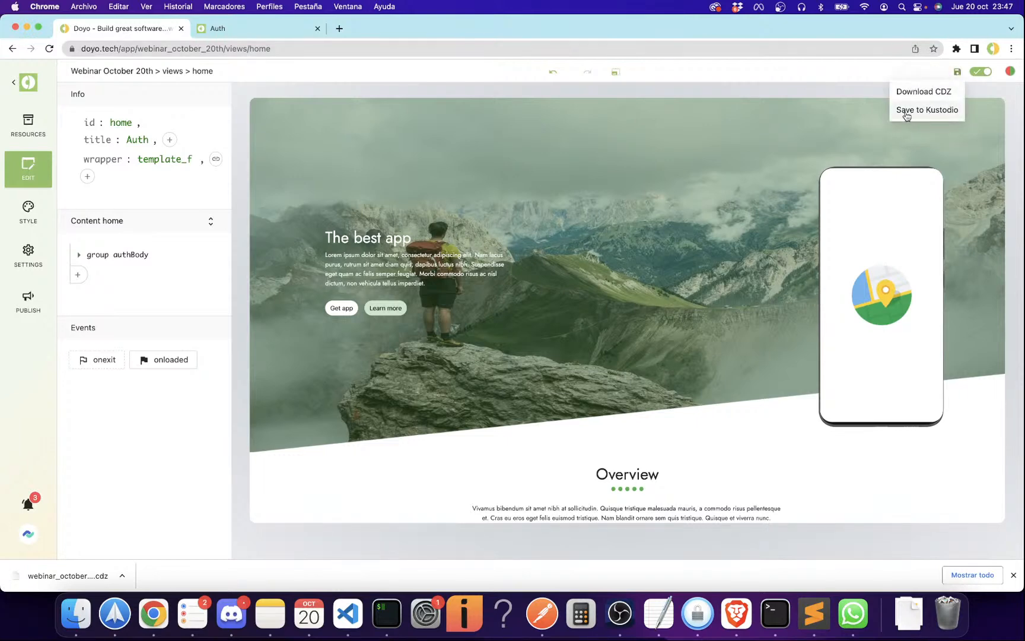
{"action": "left_click", "coordinate": [906, 114]}
Open Kustodio in a new browser tab and find the project's file in codoozer/webinar_october_20th
{"action": "left_click", "coordinate": [339, 29]}
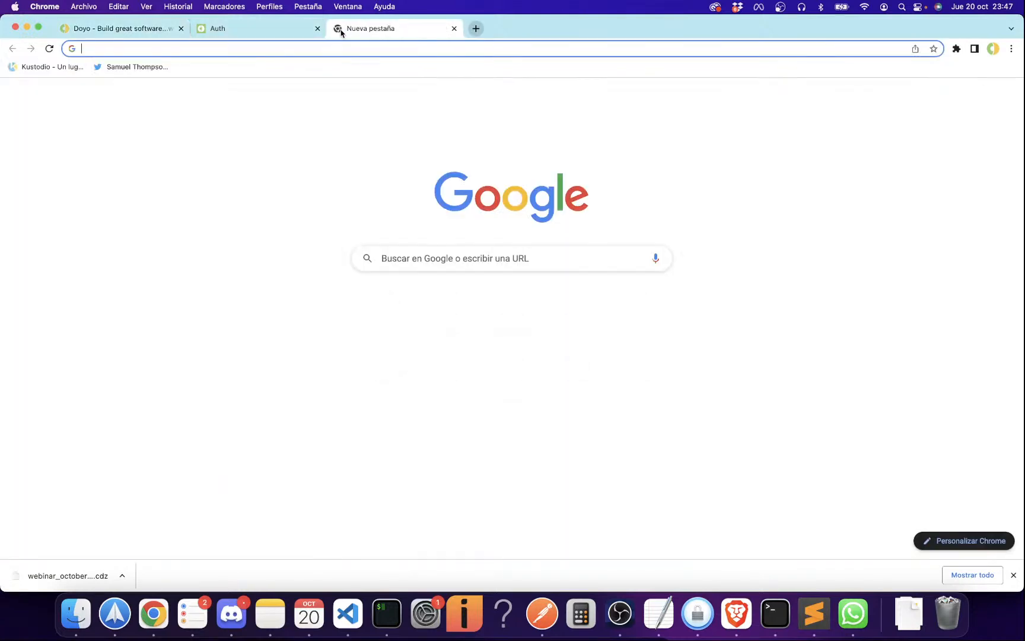
{"action": "type", "text": "kusto"}
{"action": "key", "text": "Return"}
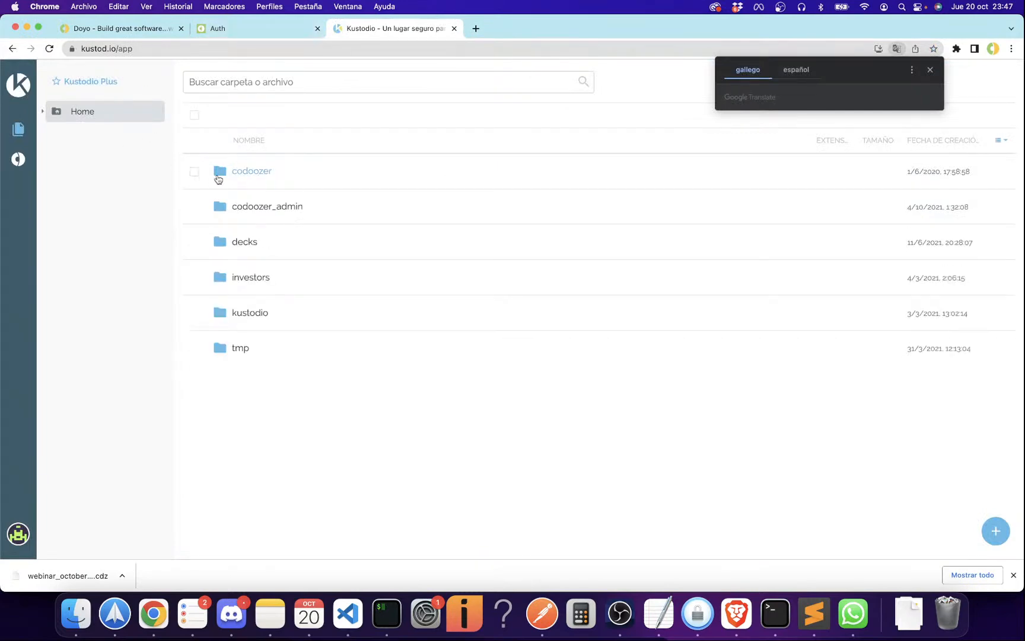
{"action": "left_click", "coordinate": [250, 174]}
{"action": "scroll", "coordinate": [267, 325], "scroll_direction": "down", "scroll_amount": 5}
{"action": "scroll", "coordinate": [268, 325], "scroll_direction": "down", "scroll_amount": 8}
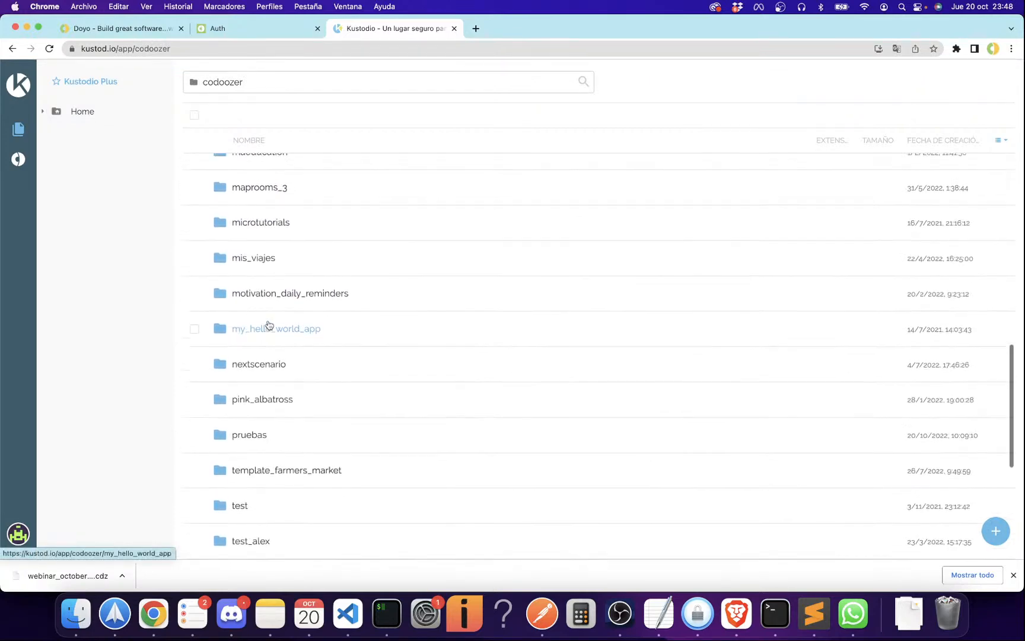
{"action": "scroll", "coordinate": [293, 177], "scroll_direction": "up", "scroll_amount": 3}
{"action": "scroll", "coordinate": [252, 284], "scroll_direction": "down", "scroll_amount": 10}
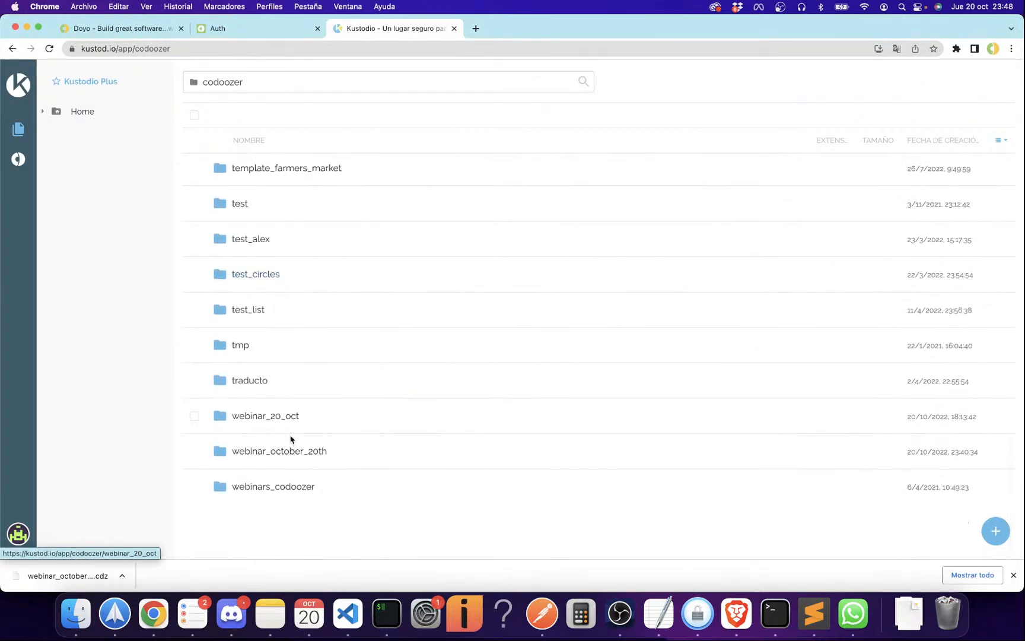
{"action": "left_click", "coordinate": [274, 452]}
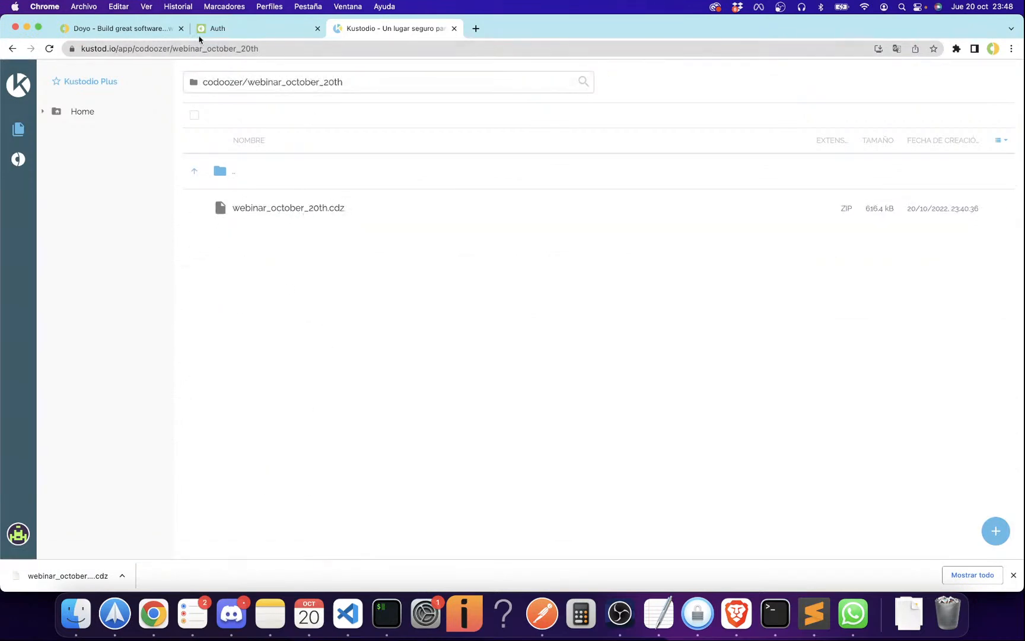
Switch back to Doyo and download another CDZ copy of the project
{"action": "left_click", "coordinate": [138, 29]}
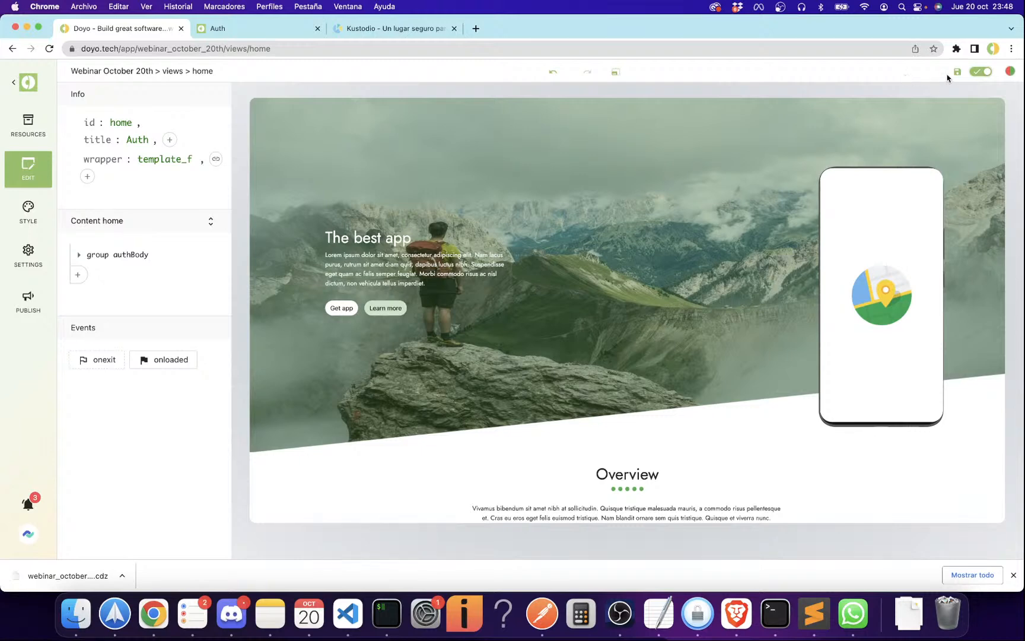
{"action": "left_click", "coordinate": [957, 71]}
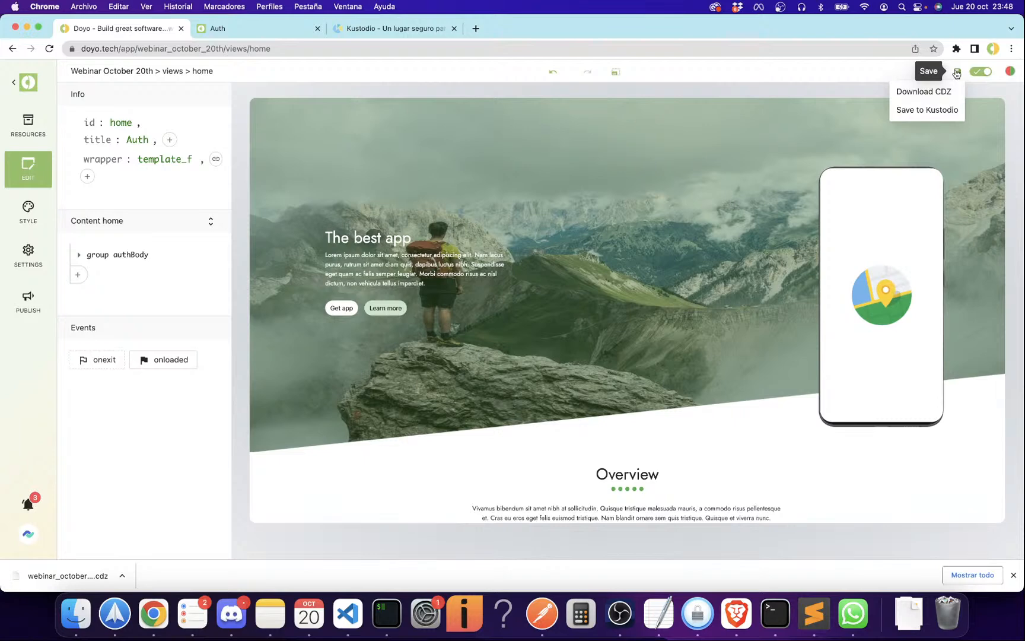
{"action": "left_click", "coordinate": [916, 92]}
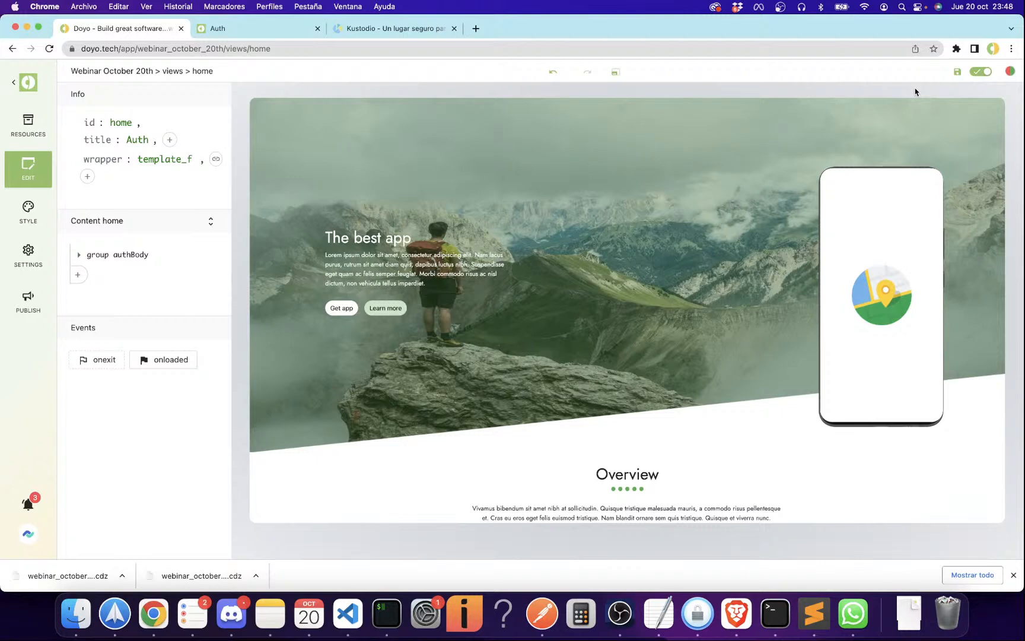
Go to the Doyo dashboard and reopen the Webinar October 20th project from the project list
{"action": "left_click", "coordinate": [27, 82]}
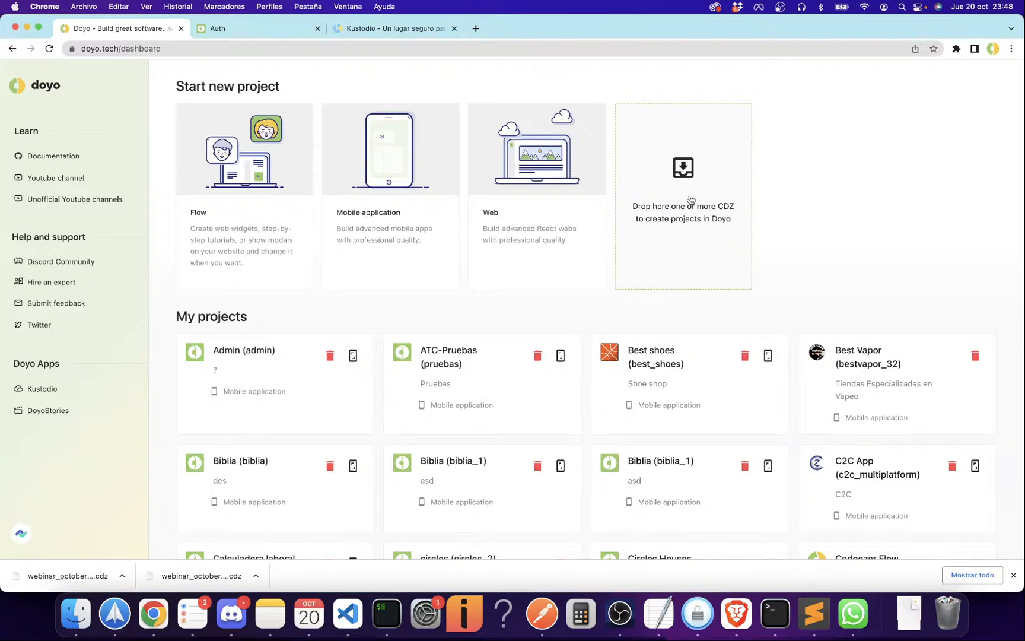
{"action": "scroll", "coordinate": [690, 200], "scroll_direction": "down", "scroll_amount": 15}
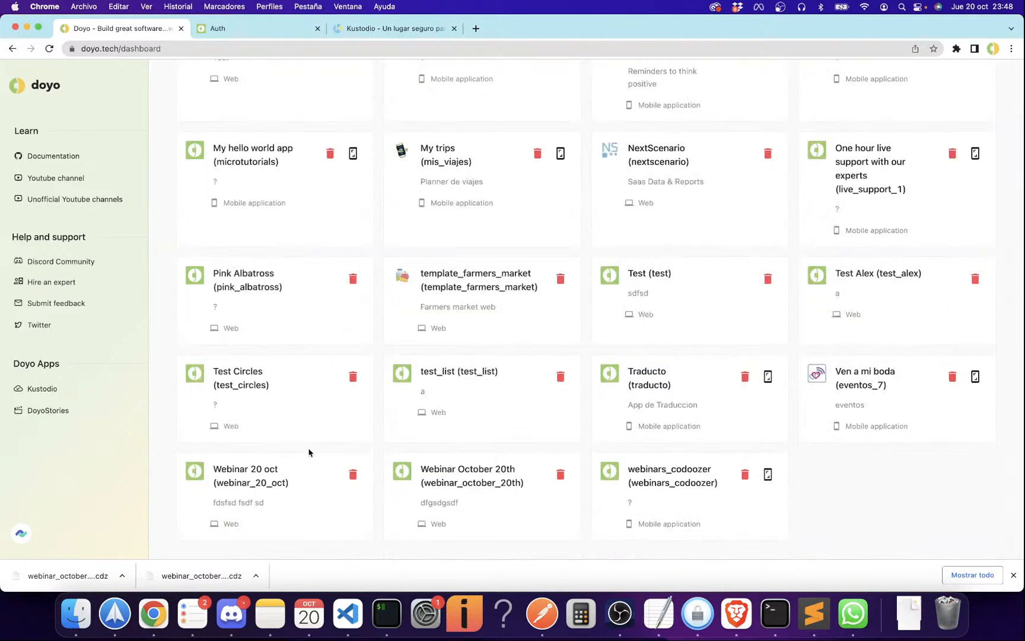
{"action": "left_click", "coordinate": [469, 474]}
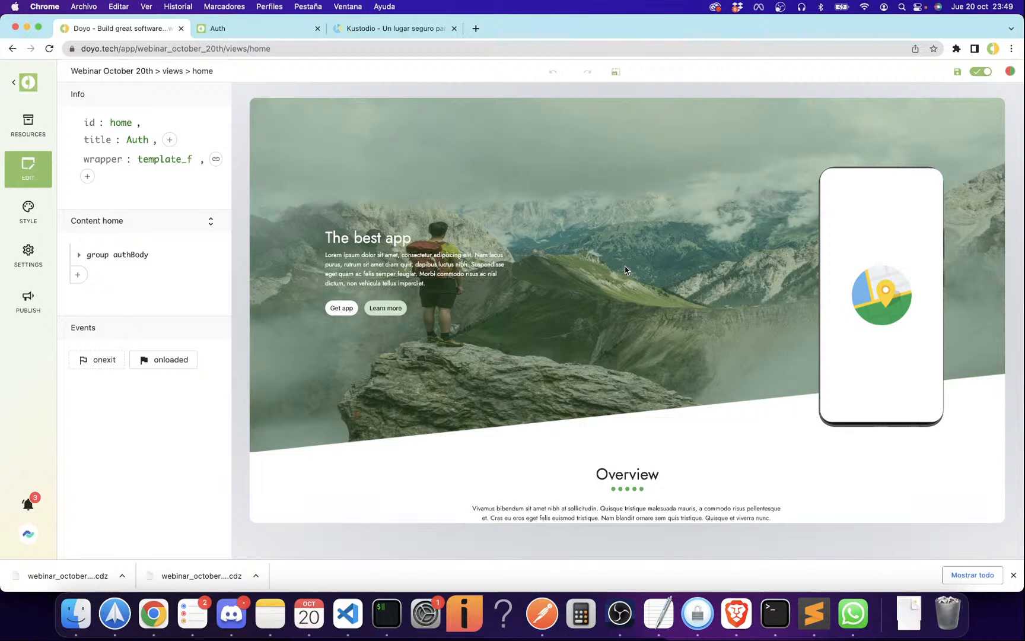
Inspect the properties of the banner title "The best app", closing them and collapsing the authBody group when finished
{"action": "left_click", "coordinate": [367, 240]}
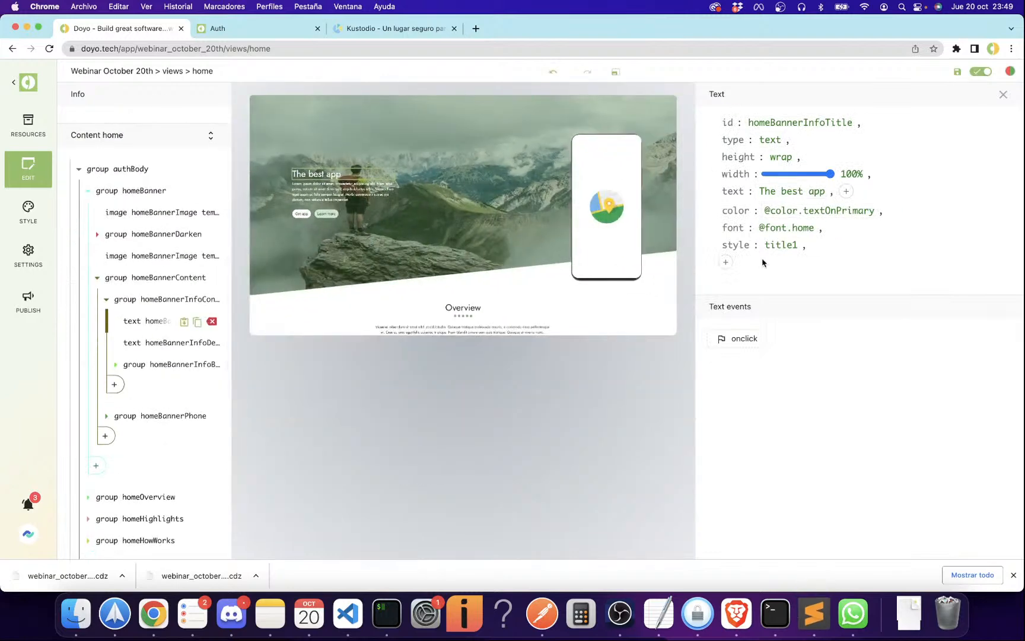
{"action": "left_click", "coordinate": [1003, 94]}
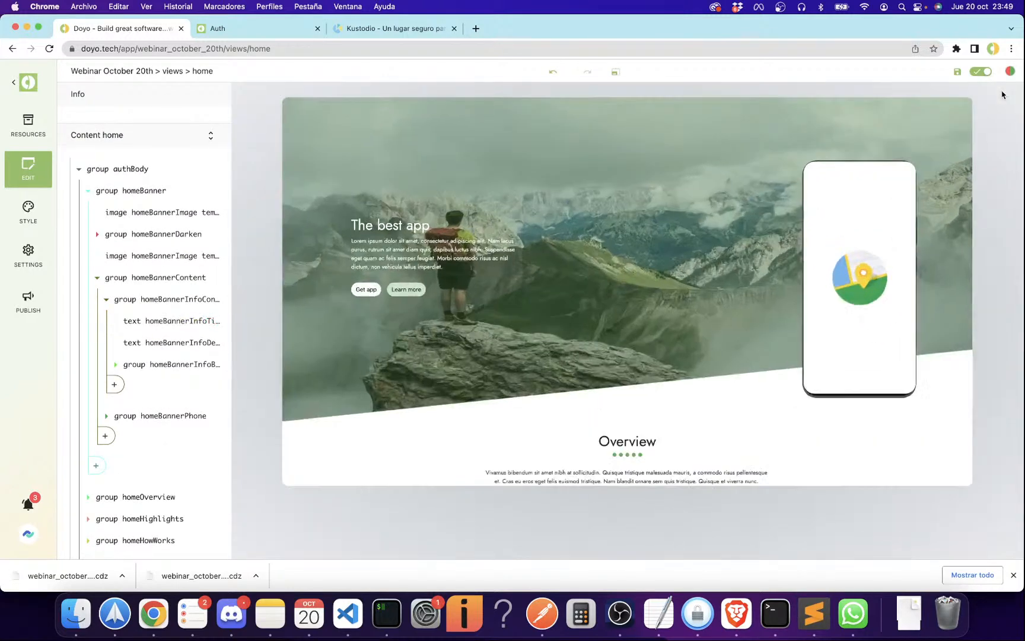
{"action": "left_click", "coordinate": [78, 169]}
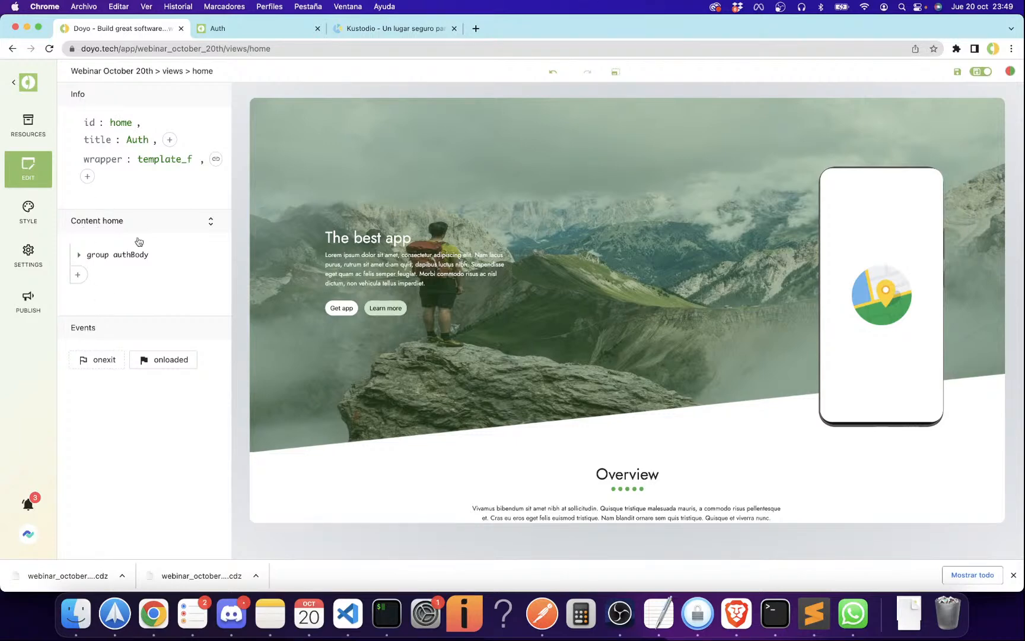
Change the home view's id to main and reopen the renamed view
{"action": "double_click", "coordinate": [122, 119]}
{"action": "type", "text": "main"}
{"action": "key", "text": "Return"}
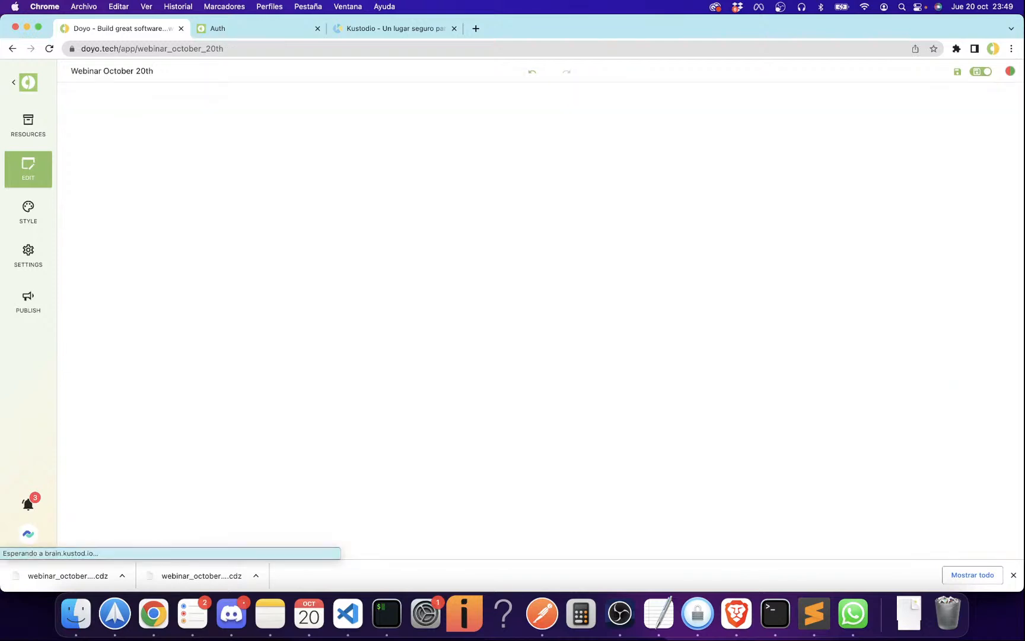
{"action": "left_click", "coordinate": [33, 173]}
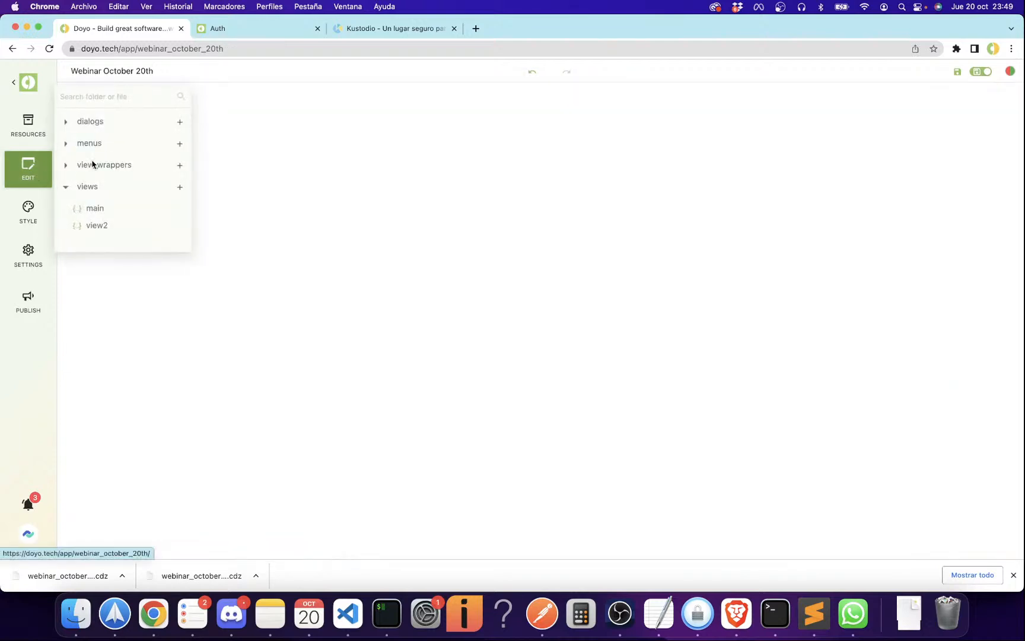
{"action": "left_click", "coordinate": [98, 210]}
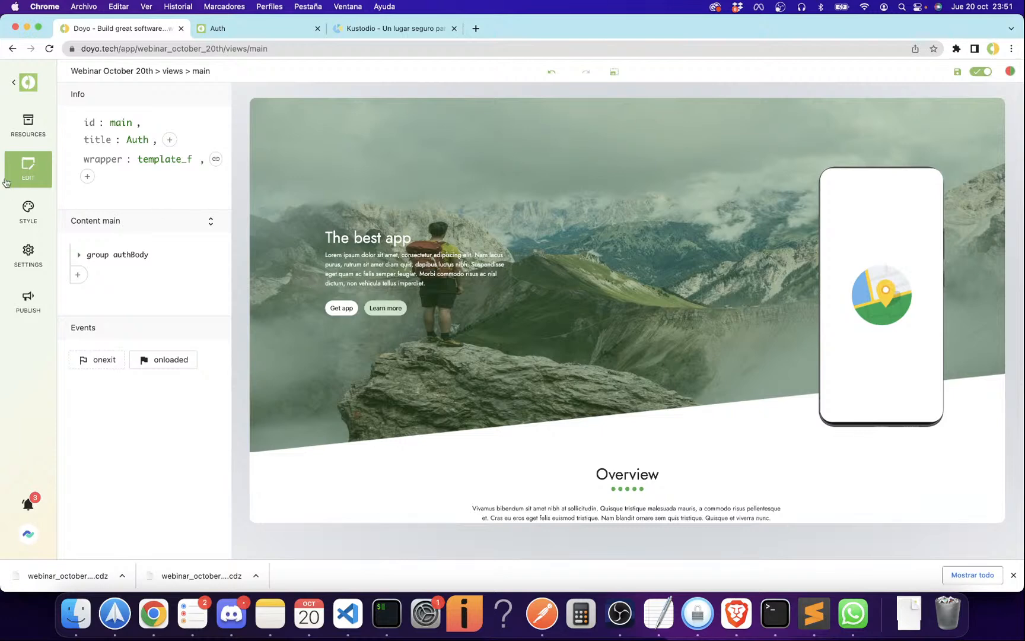
Try out the history property on the main view and remove it again
{"action": "left_click", "coordinate": [88, 176]}
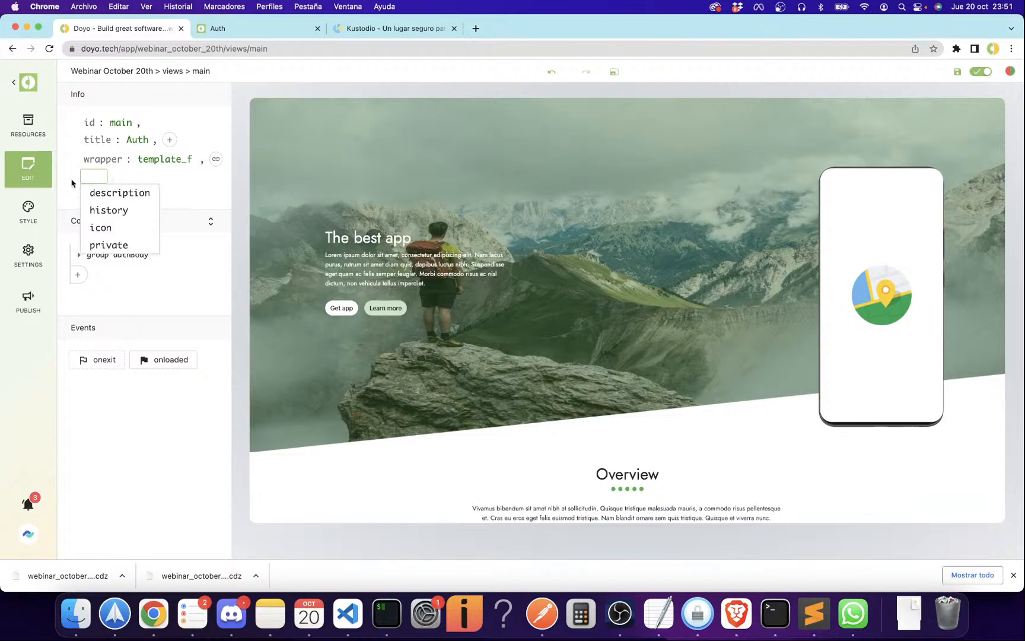
{"action": "left_click", "coordinate": [109, 210]}
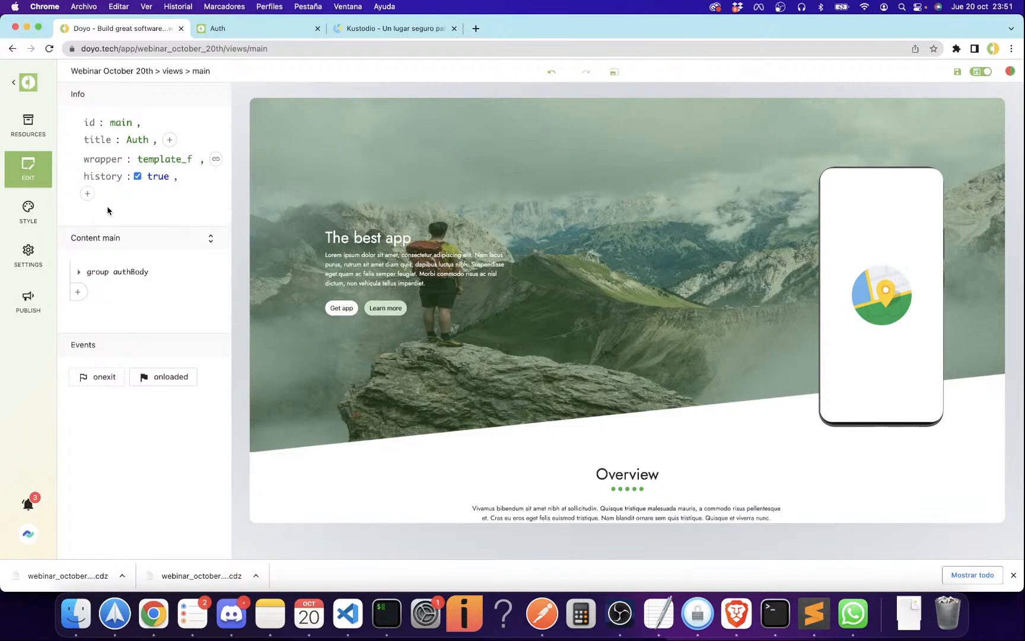
{"action": "left_click", "coordinate": [138, 176]}
{"action": "left_click", "coordinate": [192, 177]}
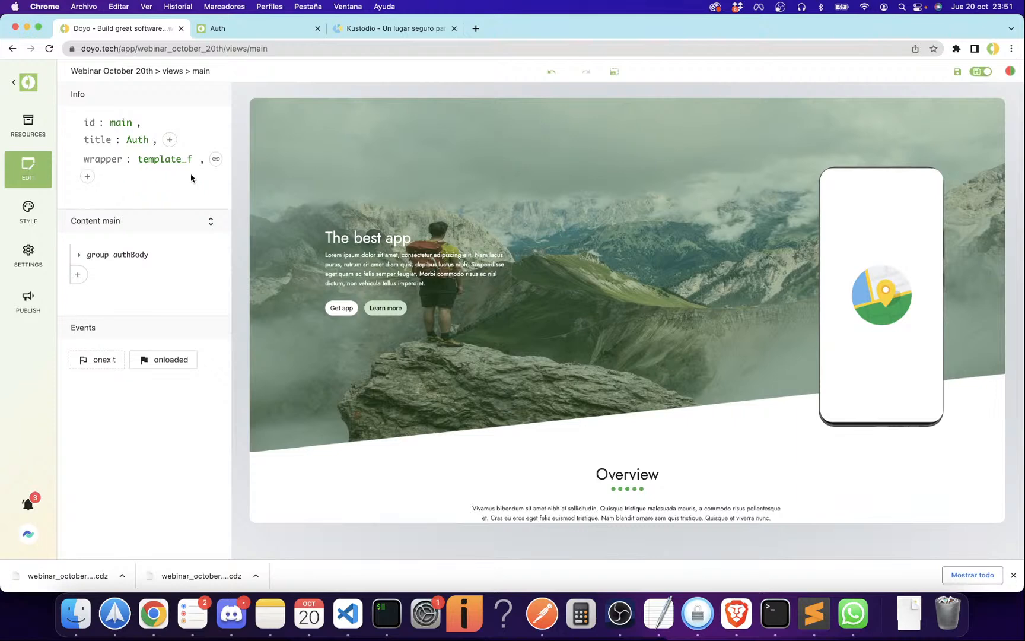
{"action": "left_click", "coordinate": [87, 175]}
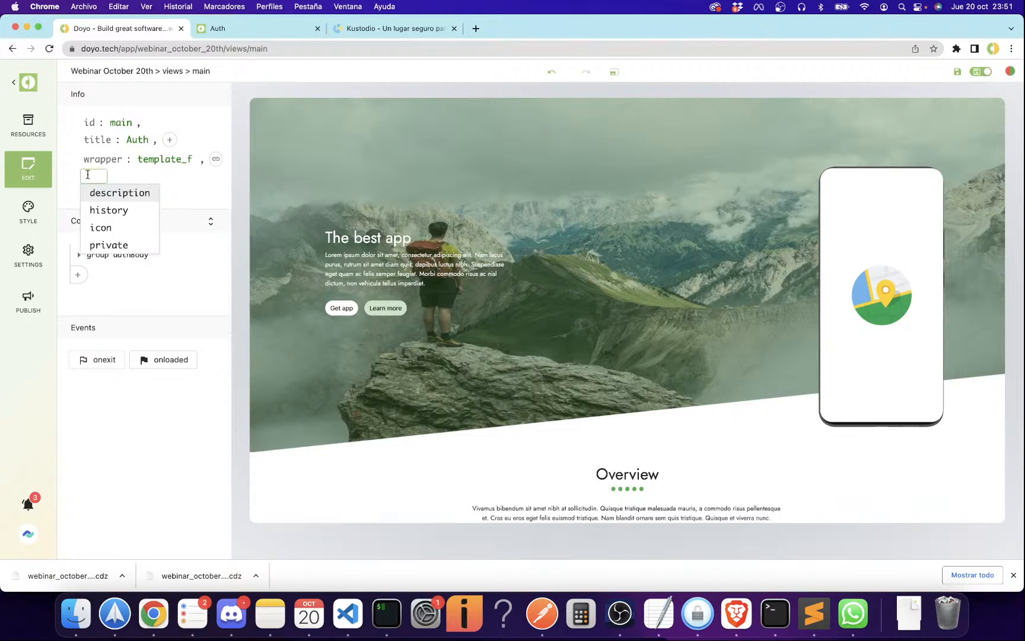
{"action": "left_click", "coordinate": [111, 211]}
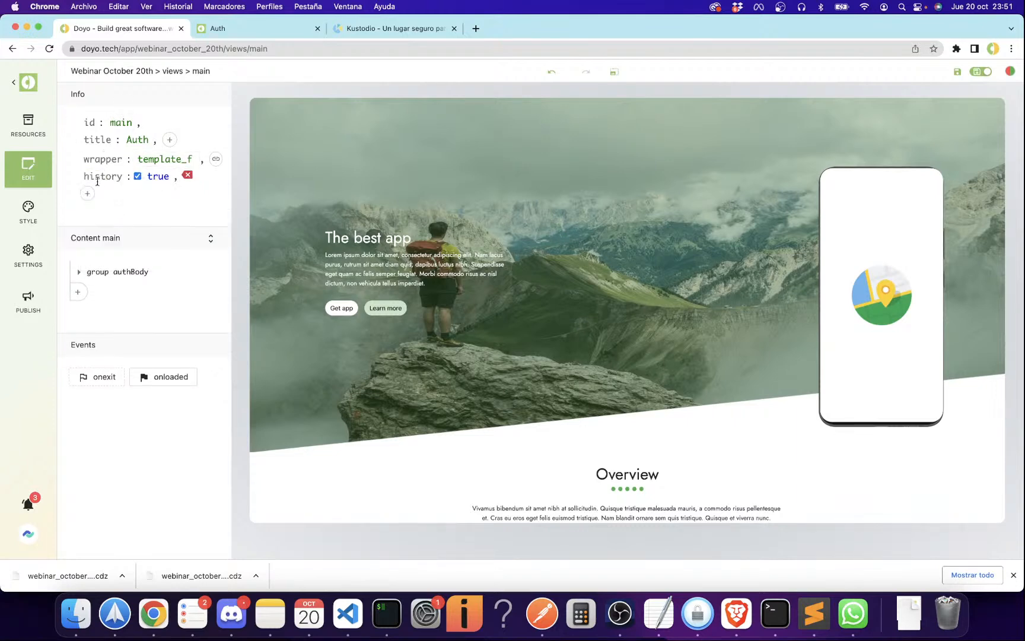
{"action": "left_click", "coordinate": [188, 175]}
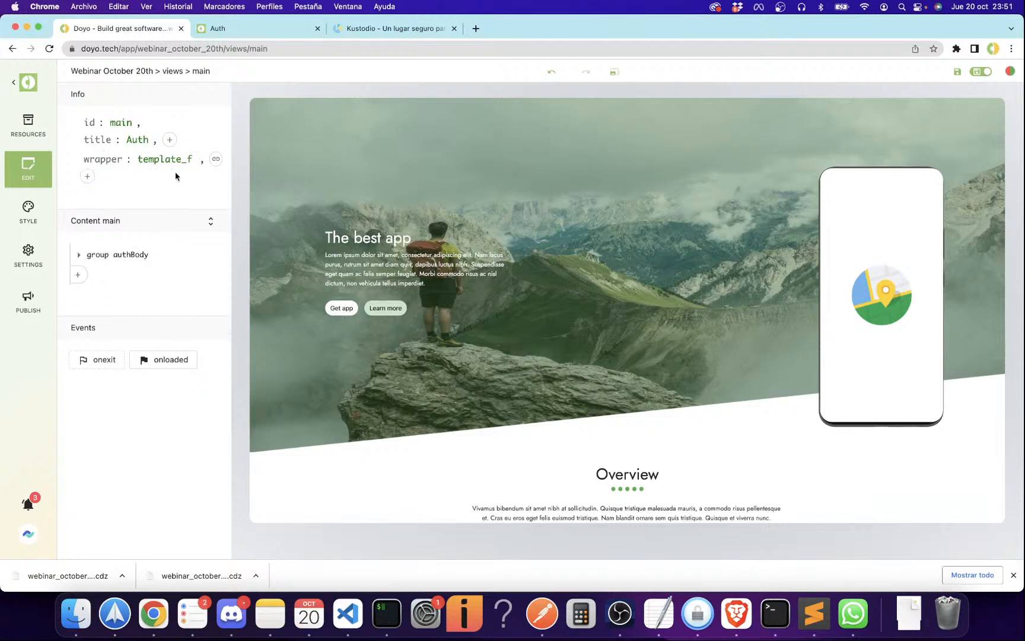
Add the private property to the main view
{"action": "left_click", "coordinate": [87, 177]}
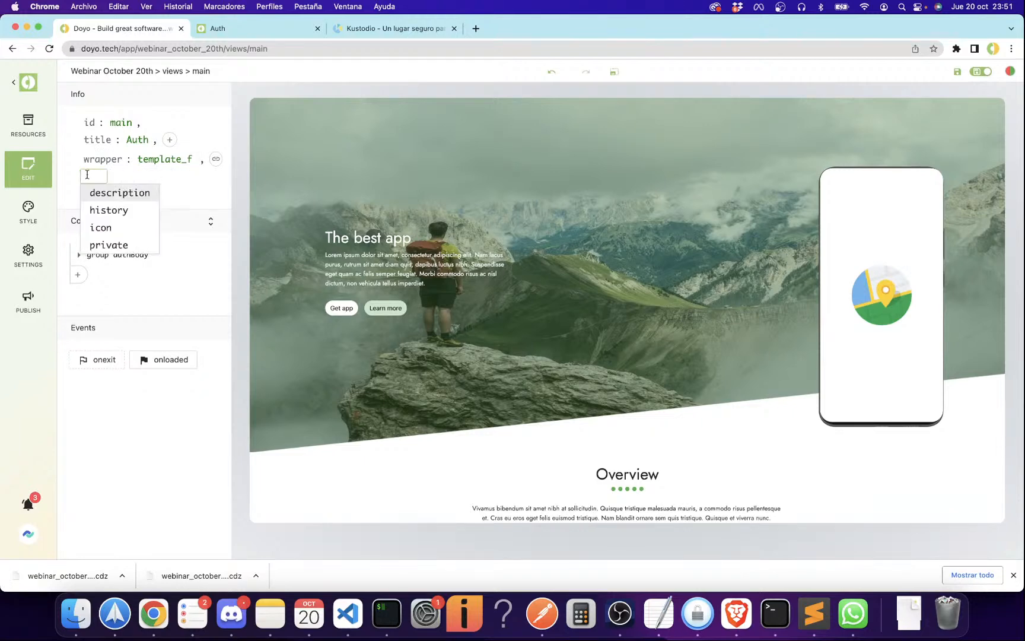
{"action": "left_click", "coordinate": [109, 245]}
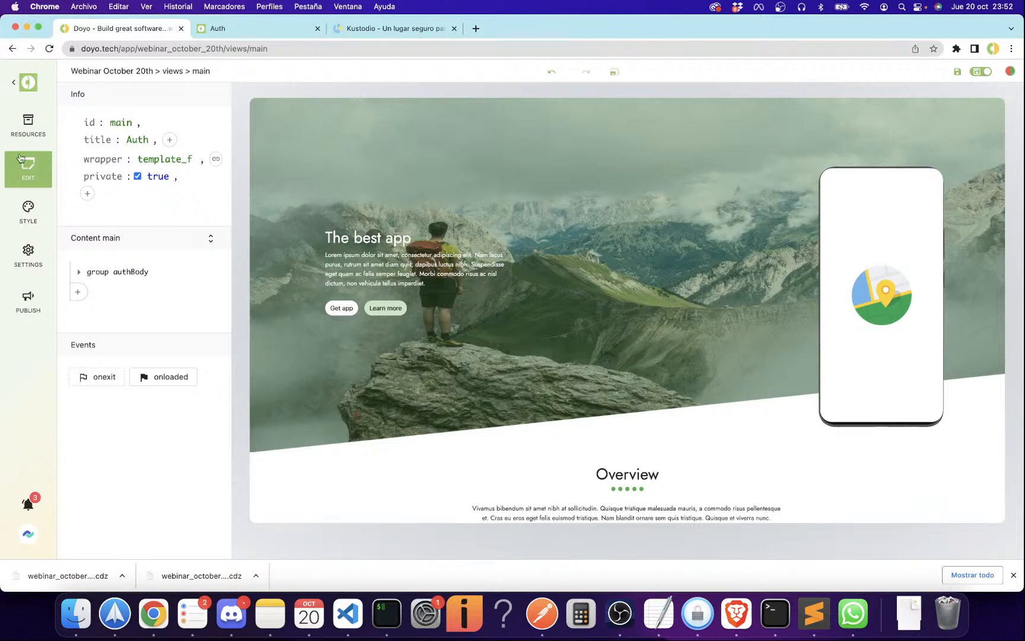
In the project settings' default_views, set root to main and forbidden to view2
{"action": "left_click", "coordinate": [30, 254]}
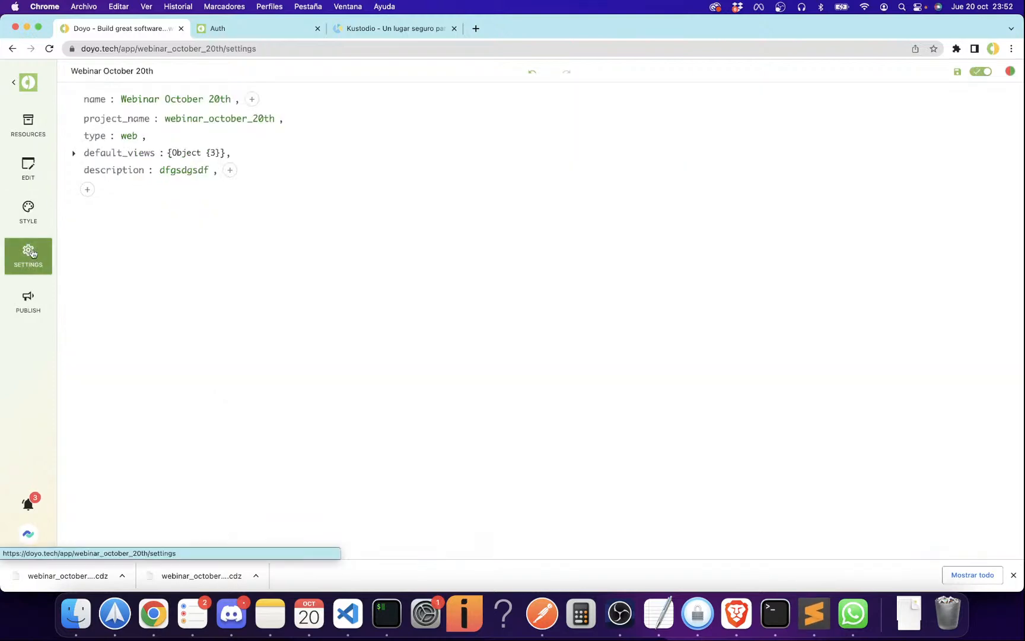
{"action": "left_click", "coordinate": [74, 153]}
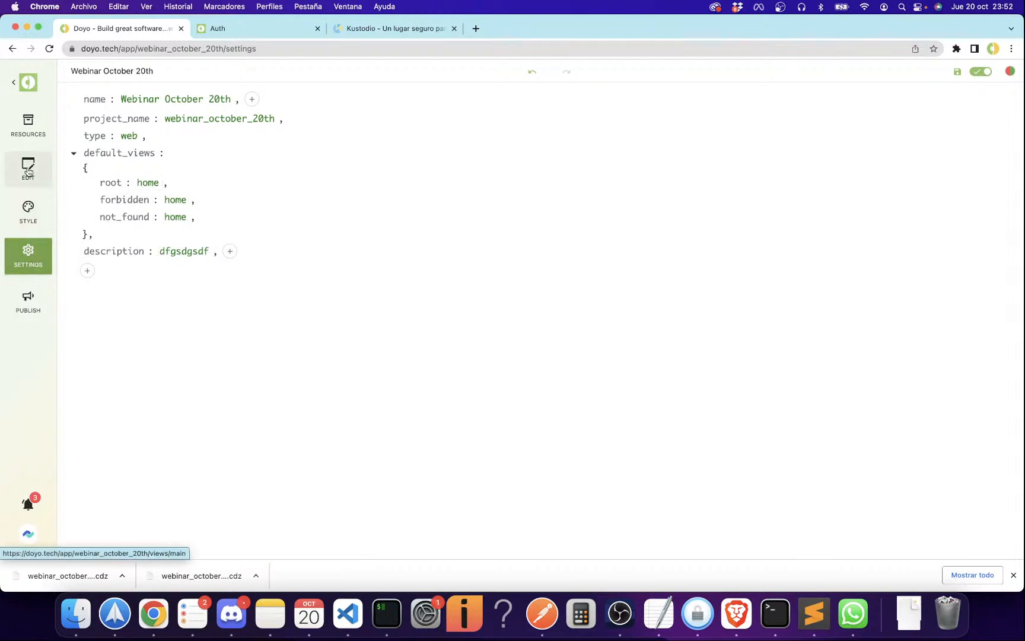
{"action": "left_click", "coordinate": [148, 182]}
{"action": "key", "text": "BackSpace"}
{"action": "type", "text": "main"}
{"action": "left_click", "coordinate": [150, 198]}
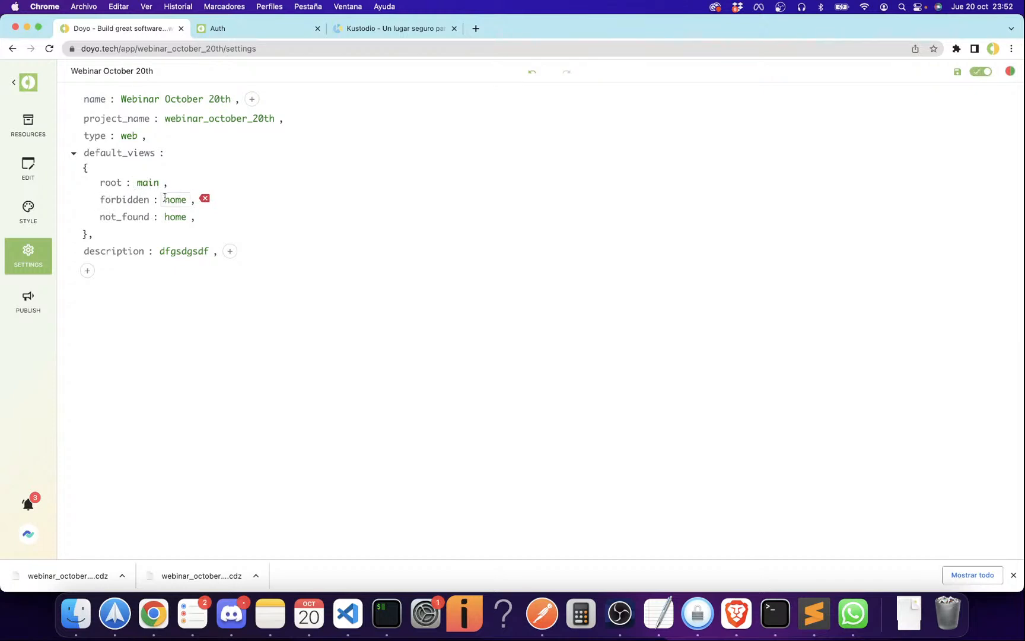
{"action": "left_click", "coordinate": [175, 199]}
{"action": "key", "text": "BackSpace"}
{"action": "left_click", "coordinate": [187, 234]}
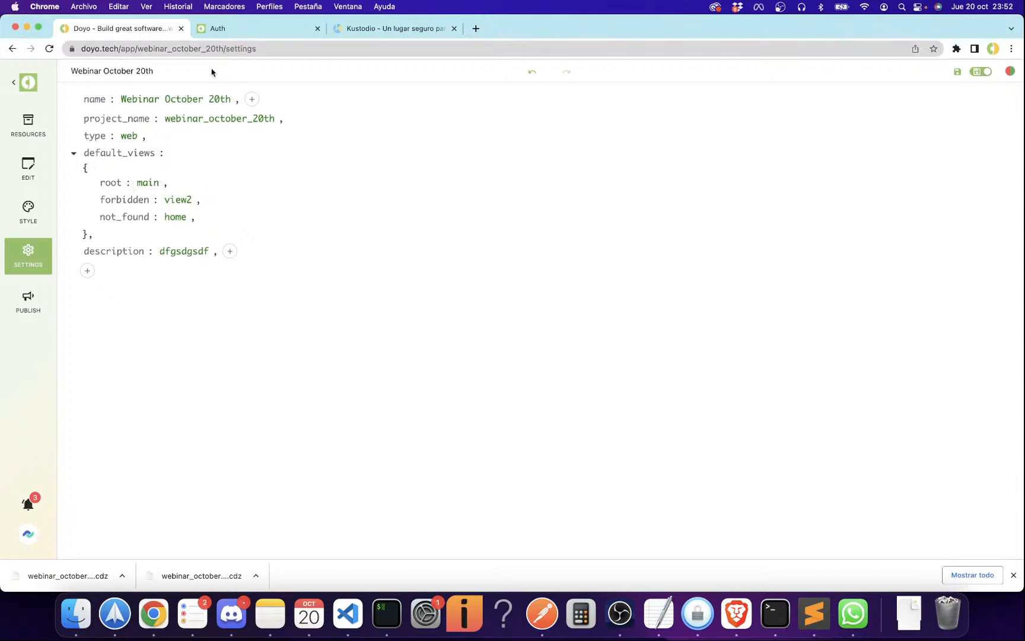
{"action": "double_click", "coordinate": [235, 50]}
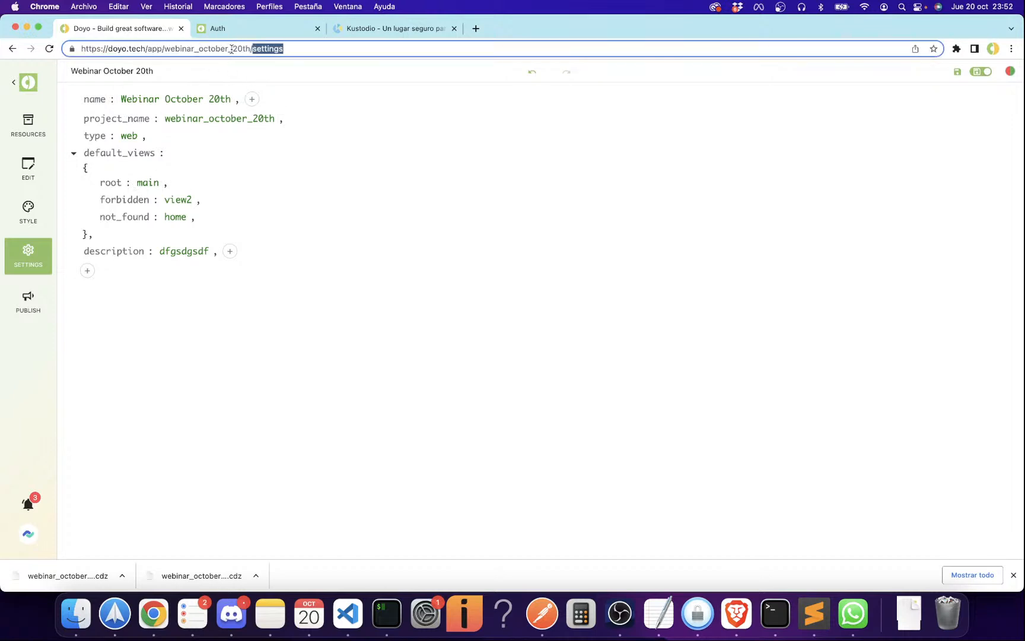
{"action": "left_click", "coordinate": [261, 51]}
{"action": "double_click", "coordinate": [272, 49]}
{"action": "type", "text": "main"}
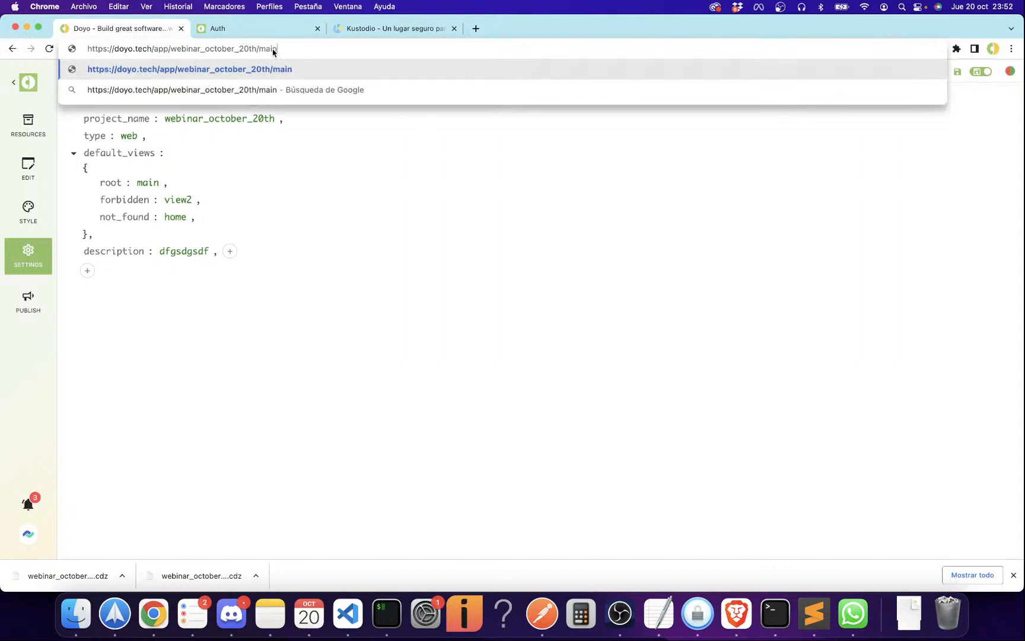
{"action": "key", "text": "Escape"}
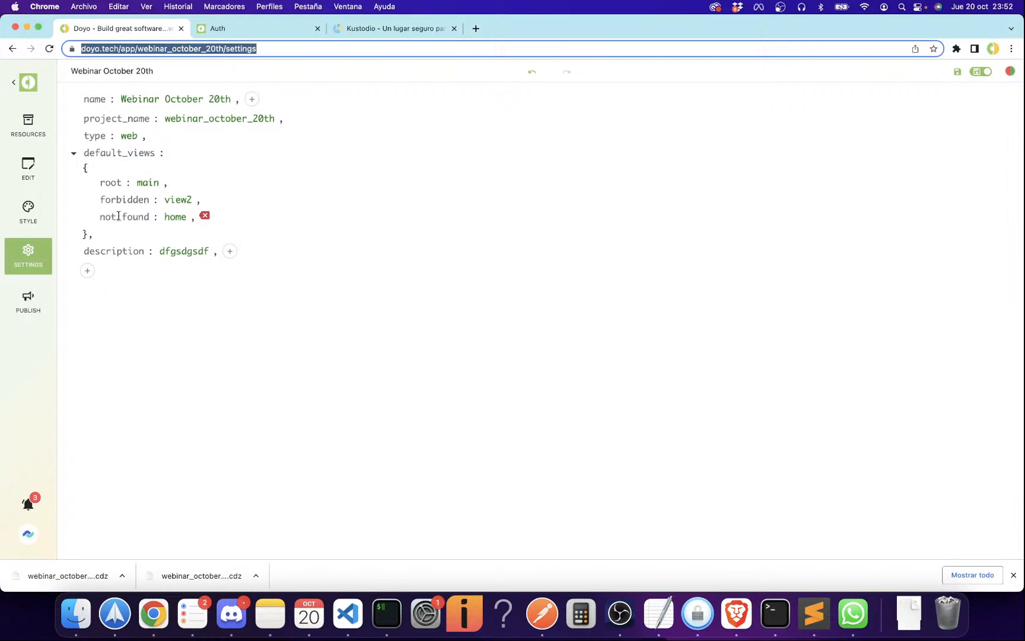
Set the not_found default view to main
{"action": "double_click", "coordinate": [174, 216]}
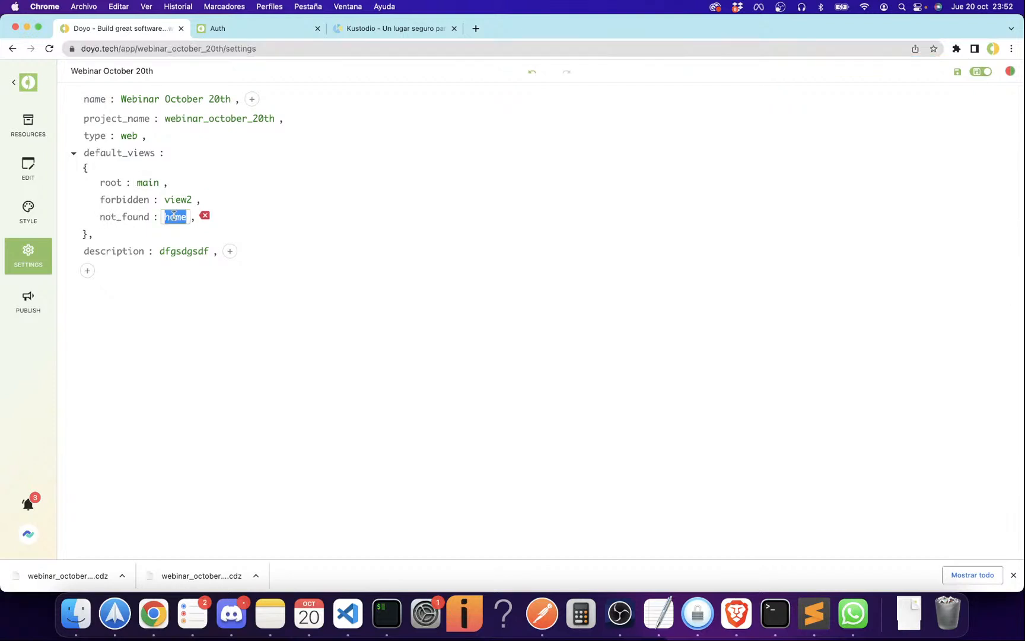
{"action": "key", "text": "BackSpace"}
{"action": "type", "text": "main"}
{"action": "key", "text": "Return"}
Open the main view and move the homeOverview group below homeHighlights inside authBody
{"action": "mouse_move", "coordinate": [28, 168]}
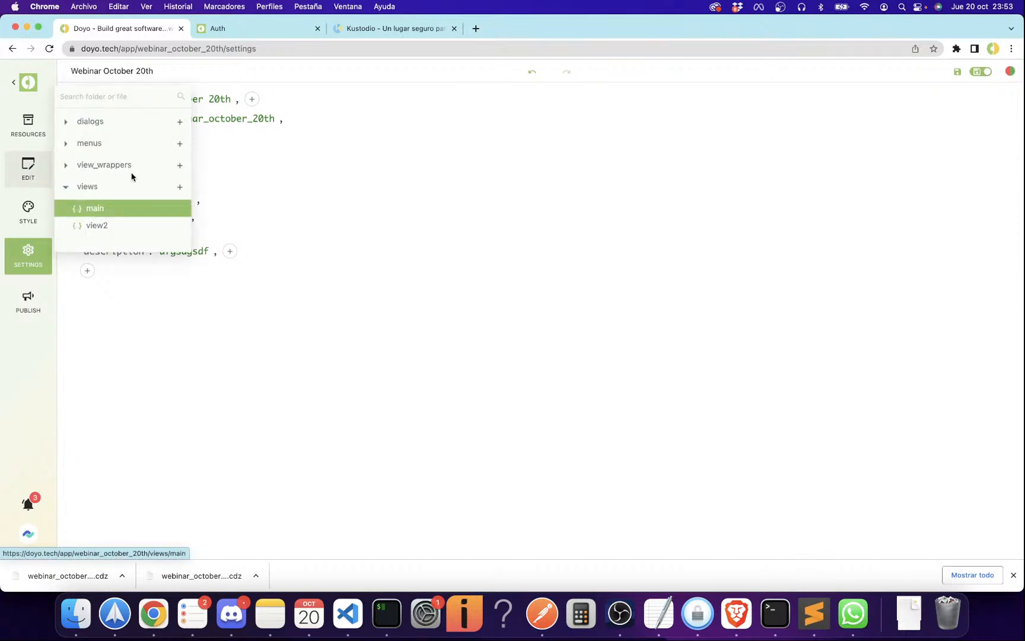
{"action": "left_click", "coordinate": [102, 209]}
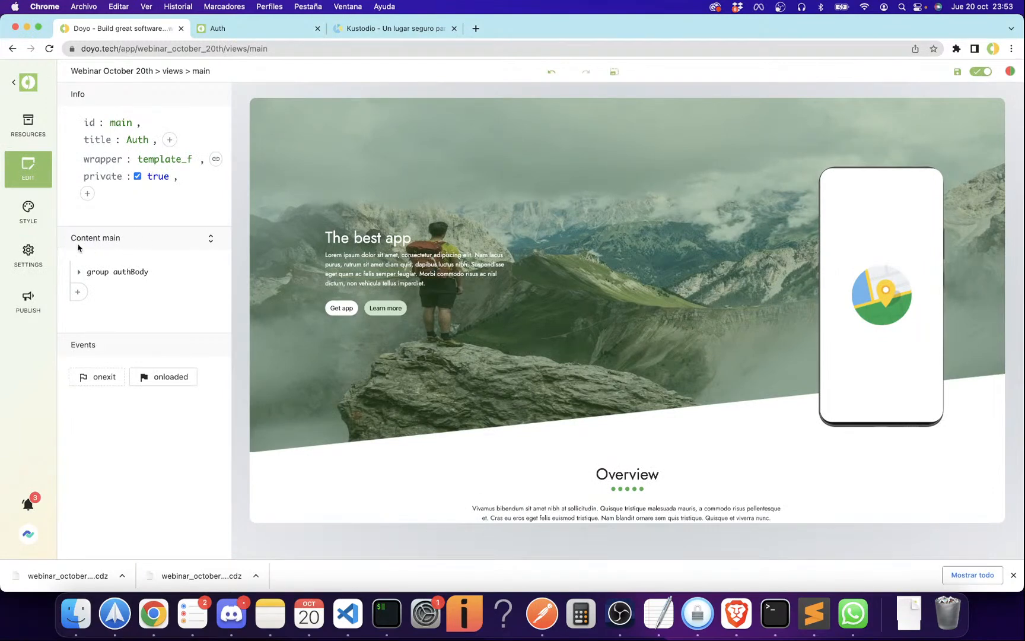
{"action": "left_click", "coordinate": [80, 273]}
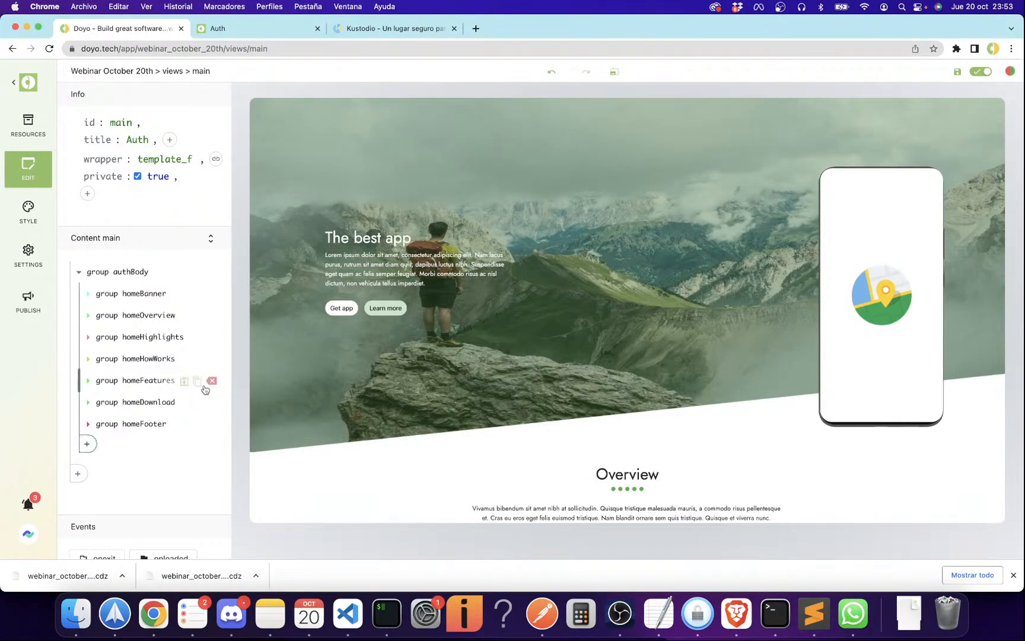
{"action": "scroll", "coordinate": [456, 363], "scroll_direction": "down", "scroll_amount": 3}
{"action": "scroll", "coordinate": [456, 367], "scroll_direction": "down", "scroll_amount": 2}
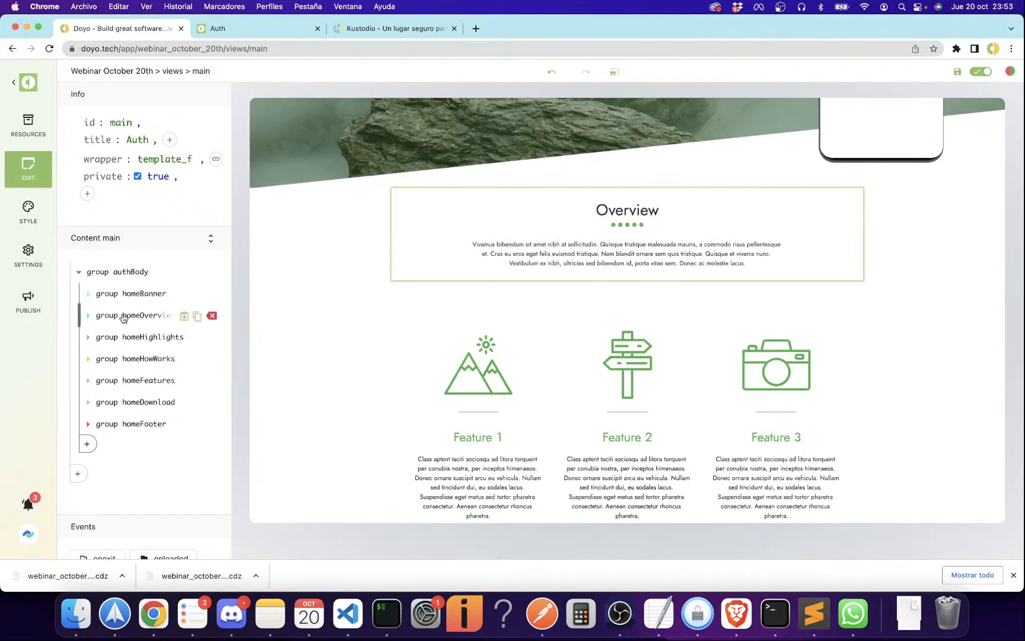
{"action": "left_click_drag", "start_coordinate": [122, 315], "coordinate": [124, 343]}
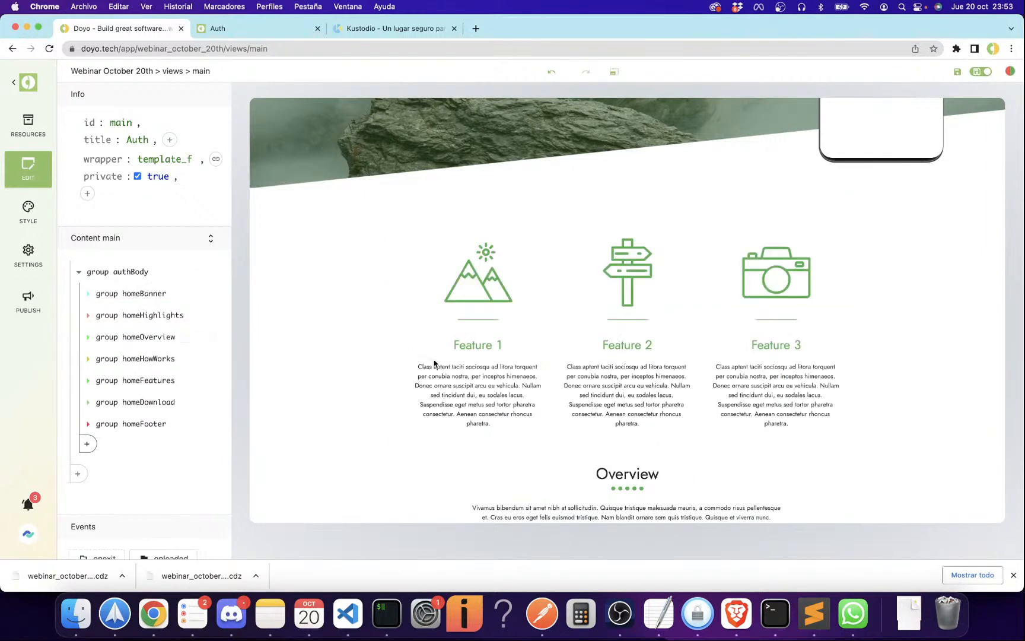
{"action": "scroll", "coordinate": [435, 363], "scroll_direction": "down", "scroll_amount": 3}
{"action": "scroll", "coordinate": [435, 363], "scroll_direction": "up", "scroll_amount": 1}
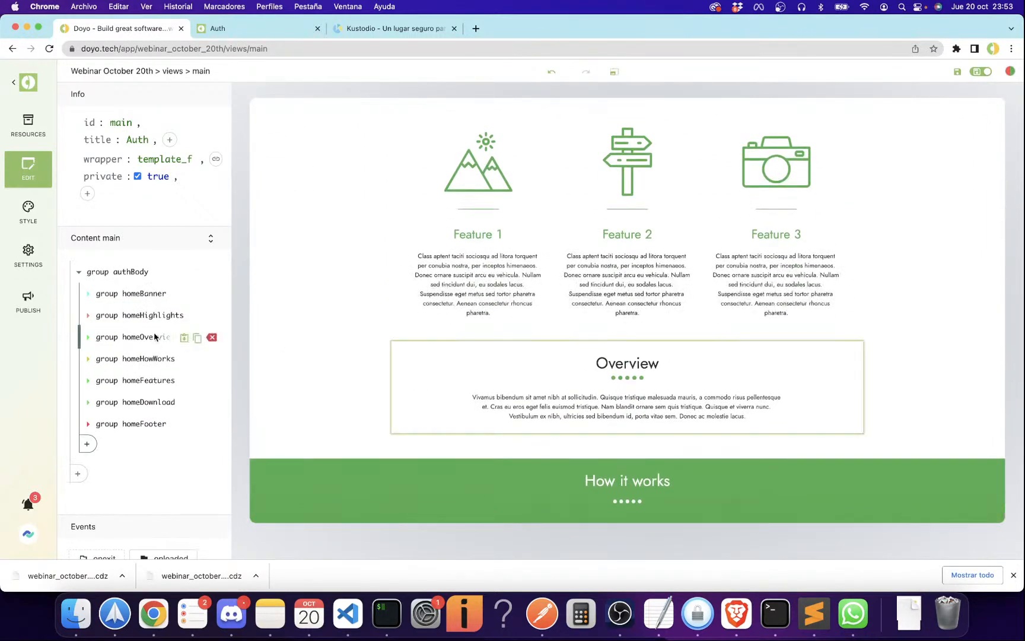
Try duplicating the homeOverview group and delete the copy
{"action": "left_click", "coordinate": [183, 338]}
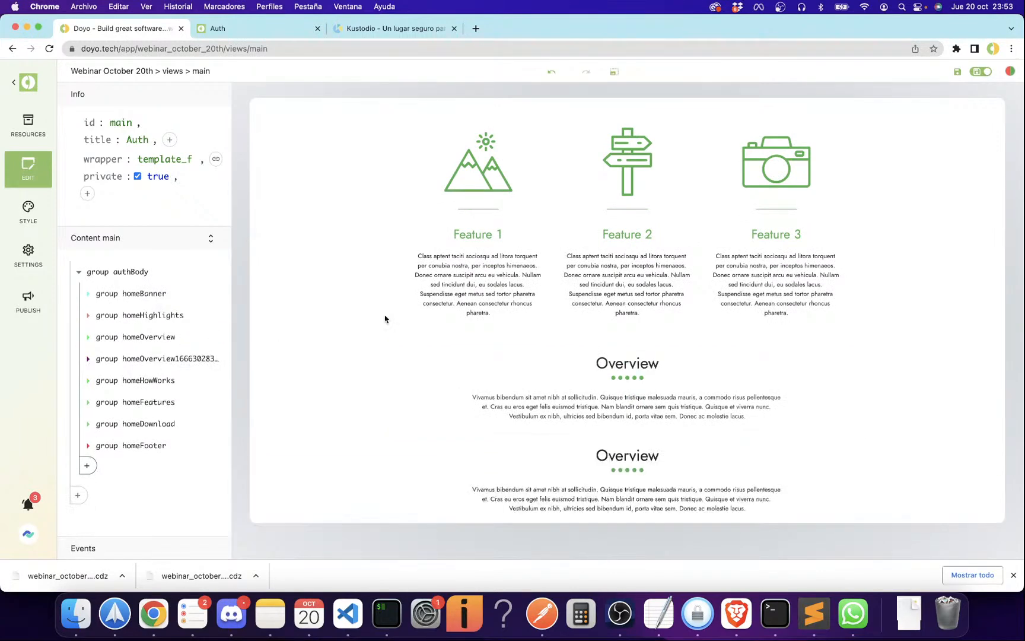
{"action": "scroll", "coordinate": [460, 328], "scroll_direction": "down", "scroll_amount": 3}
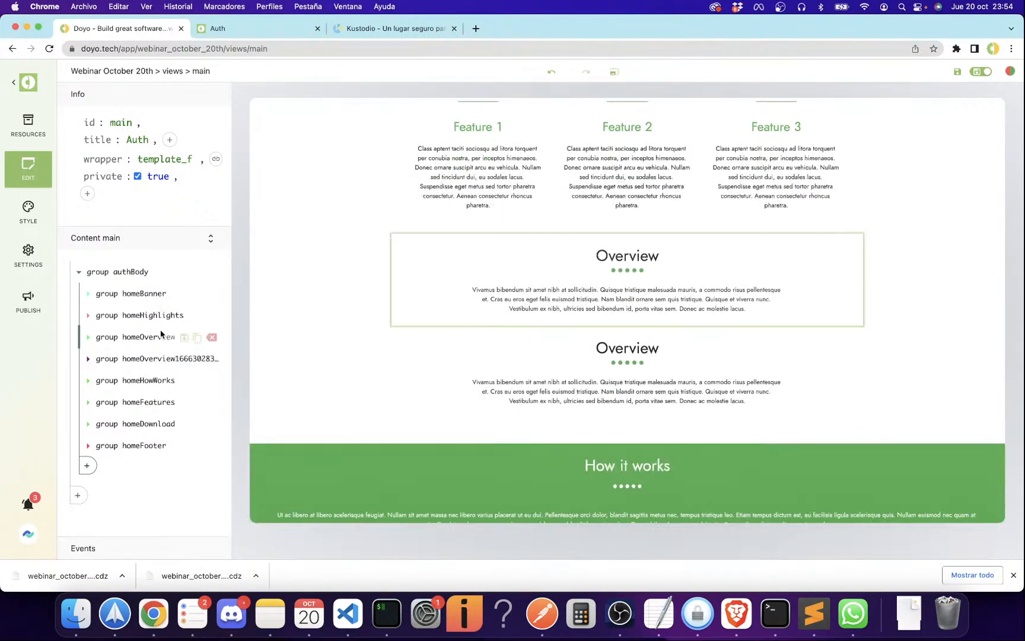
{"action": "left_click", "coordinate": [211, 360]}
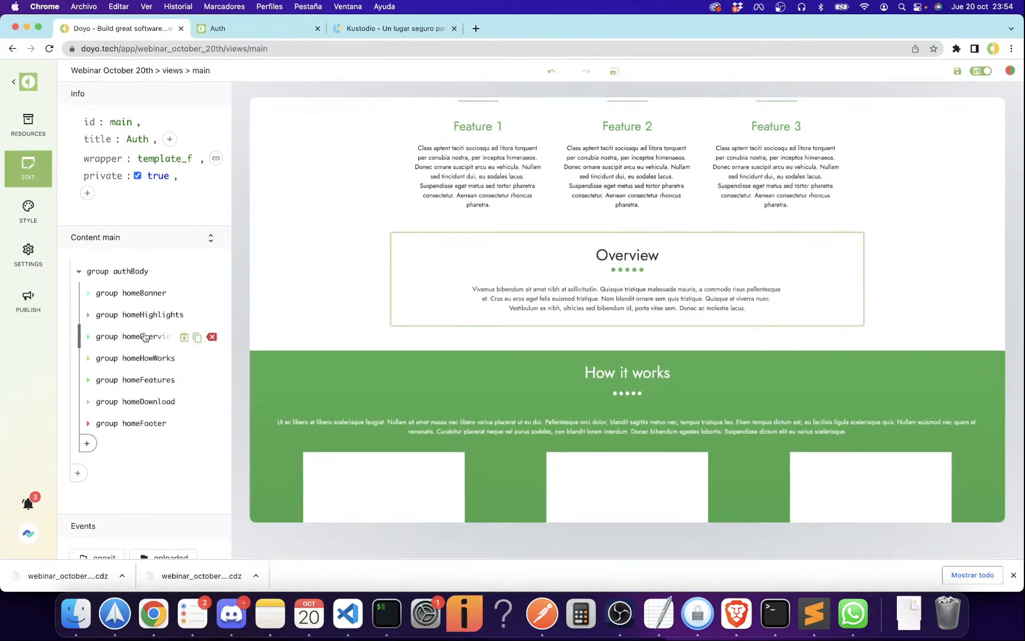
Inspect the properties of the homeOverview group and its title text, collapsing the authBody group when finished
{"action": "left_click", "coordinate": [144, 337]}
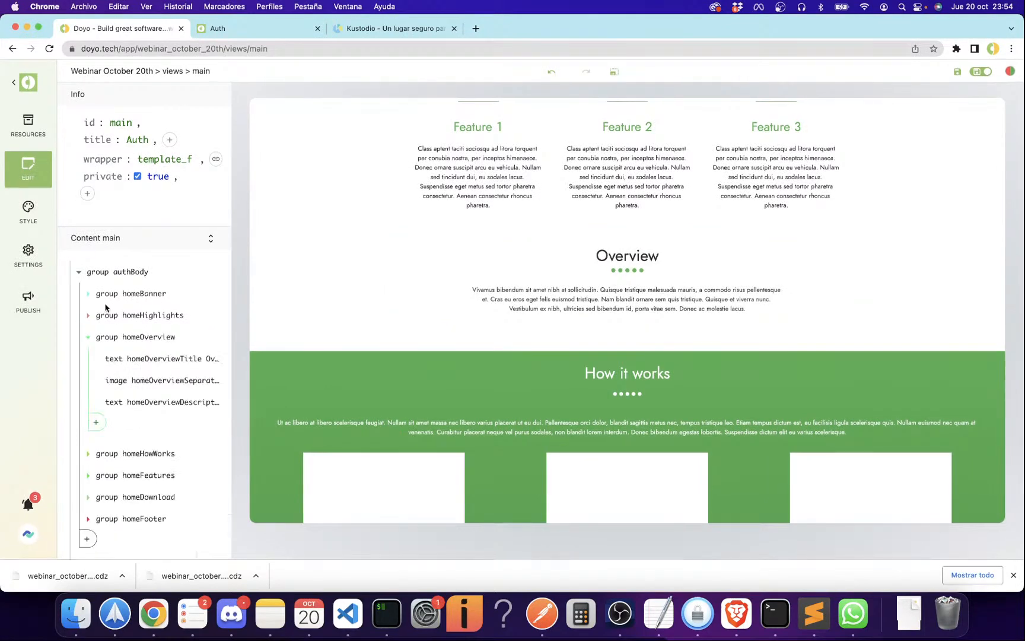
{"action": "left_click", "coordinate": [79, 272]}
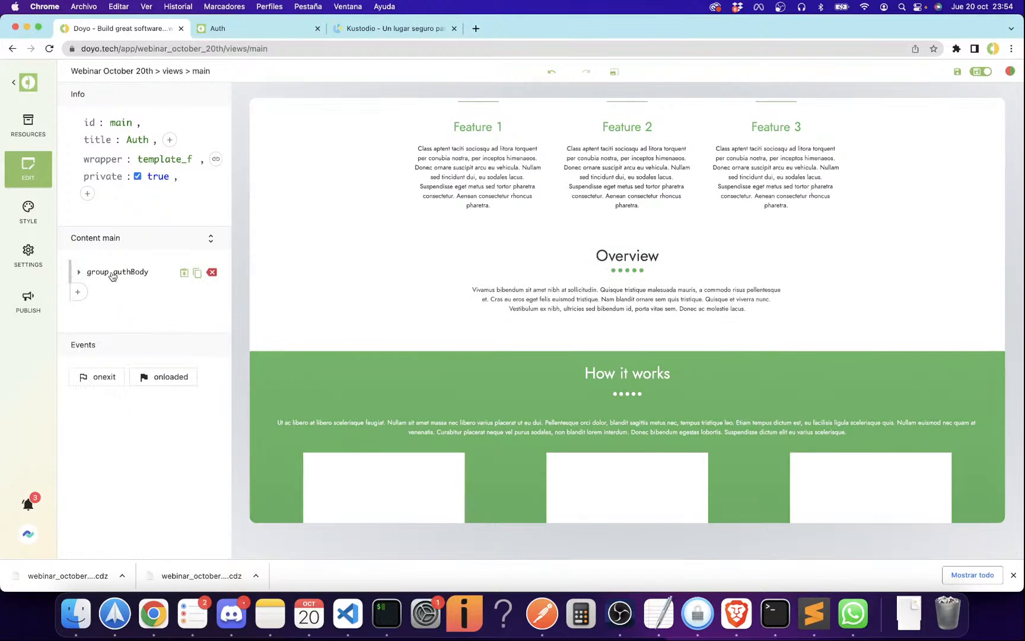
{"action": "left_click", "coordinate": [79, 272]}
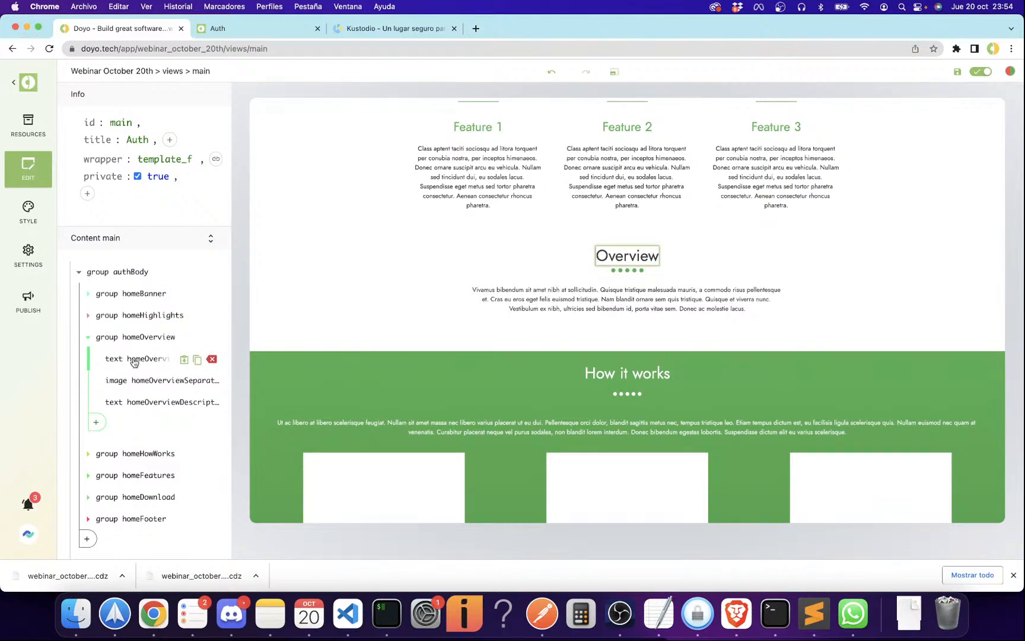
{"action": "left_click", "coordinate": [134, 361]}
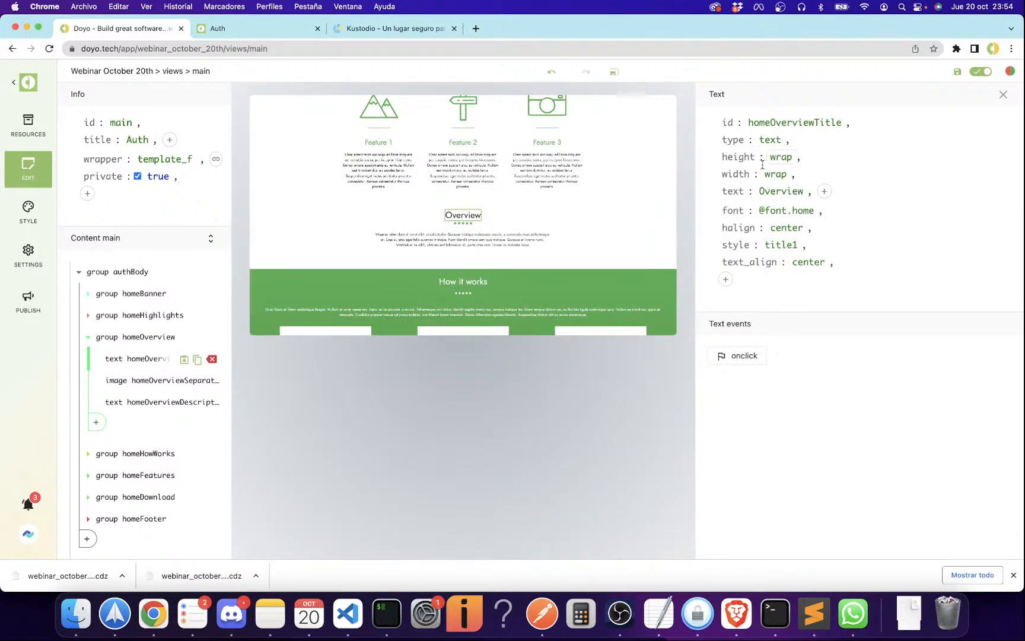
{"action": "left_click", "coordinate": [137, 339]}
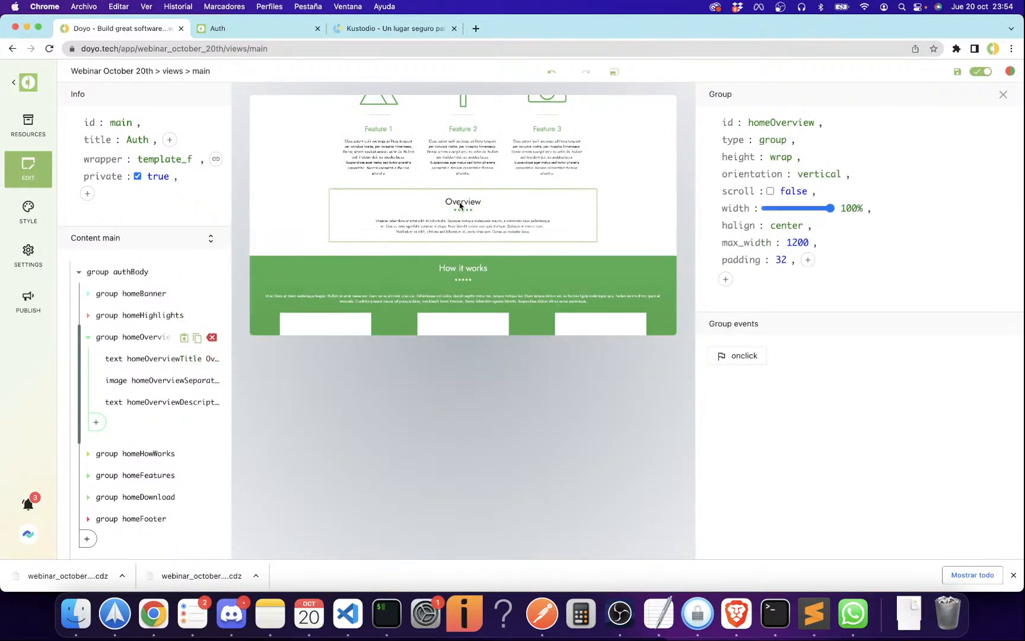
{"action": "left_click", "coordinate": [459, 203]}
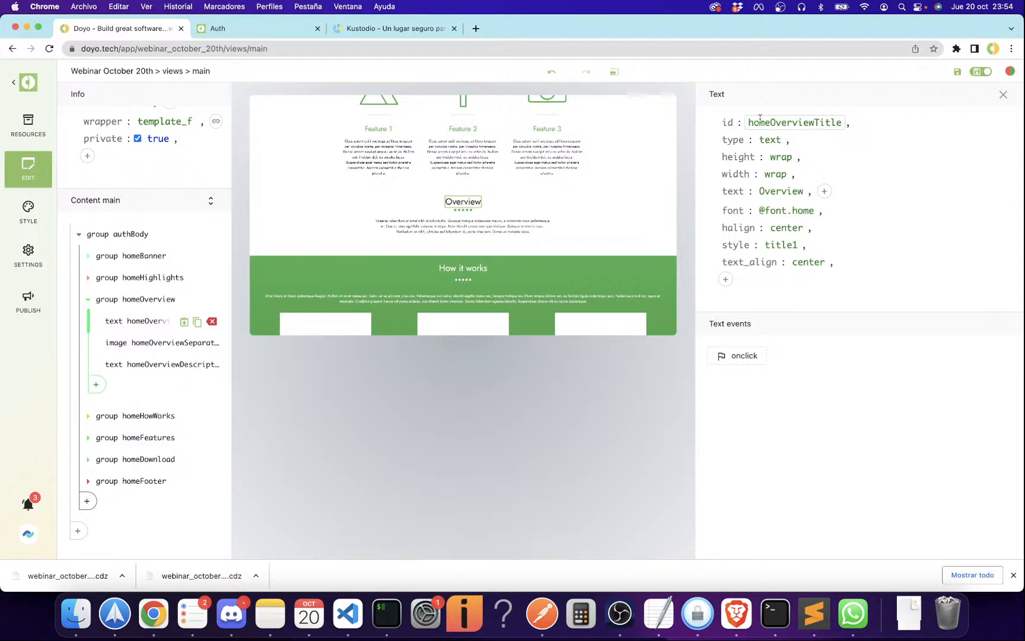
{"action": "left_click", "coordinate": [88, 300]}
{"action": "left_click", "coordinate": [78, 252]}
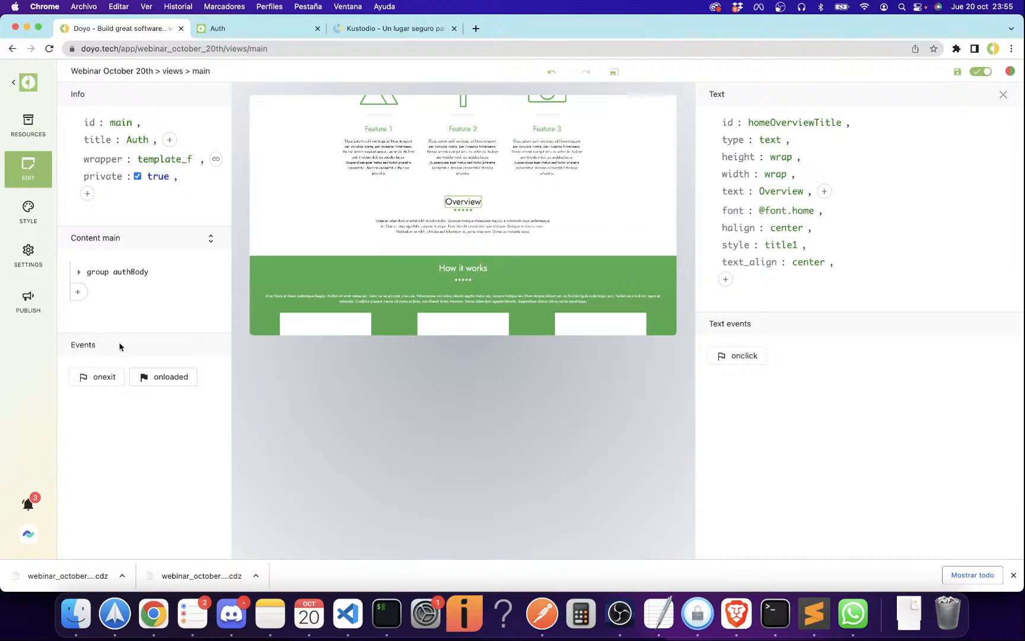
Examine the actions in the main view's onloaded event and close the event editor
{"action": "left_click", "coordinate": [171, 378]}
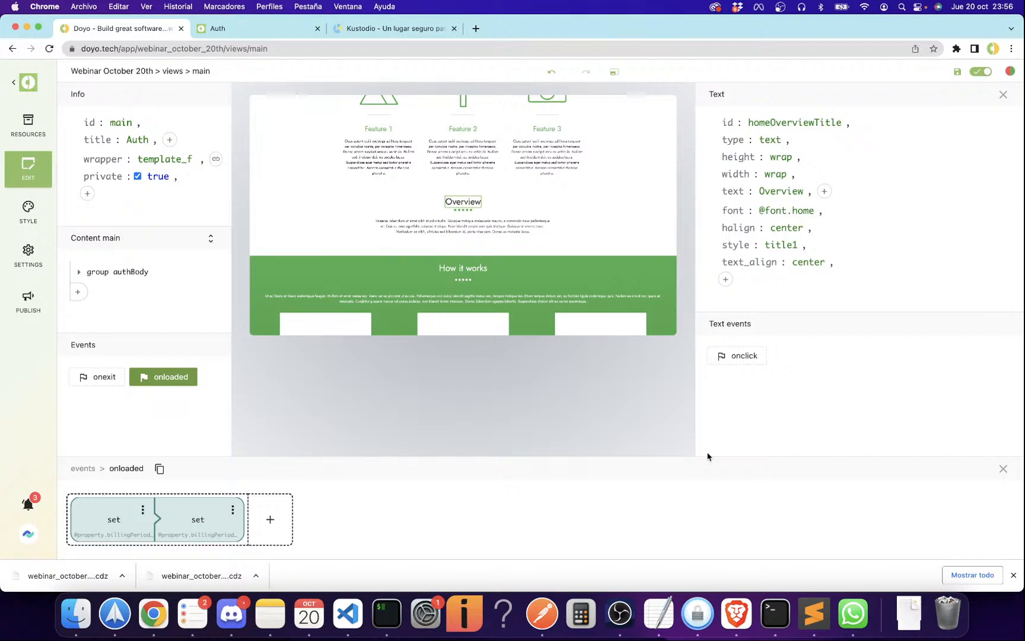
{"action": "left_click", "coordinate": [1003, 468]}
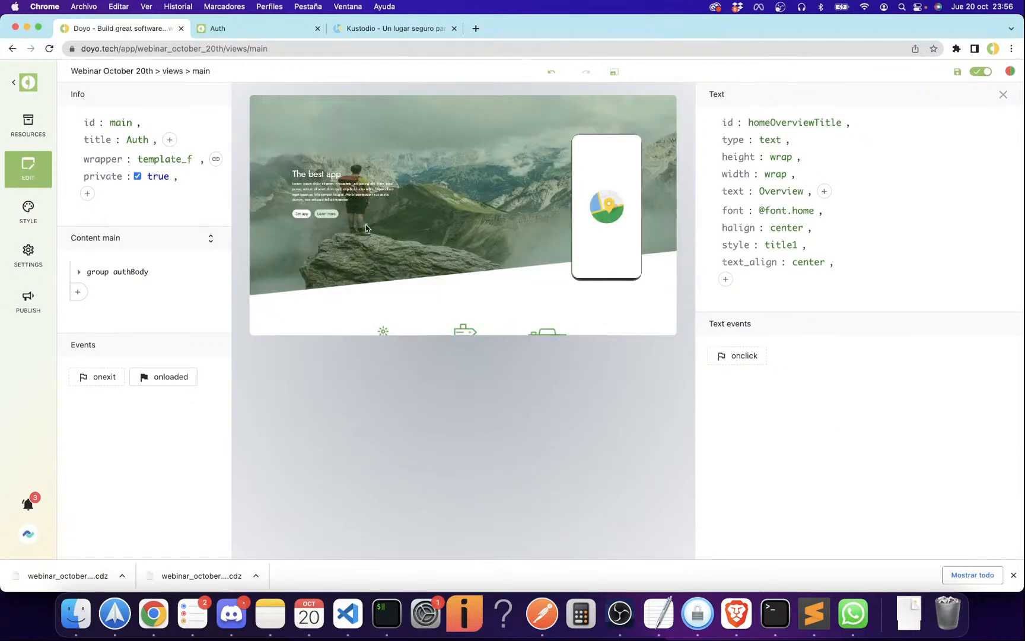
Open view2, set its title to "Test view" and choose template_f as its wrapper
{"action": "left_click", "coordinate": [31, 172]}
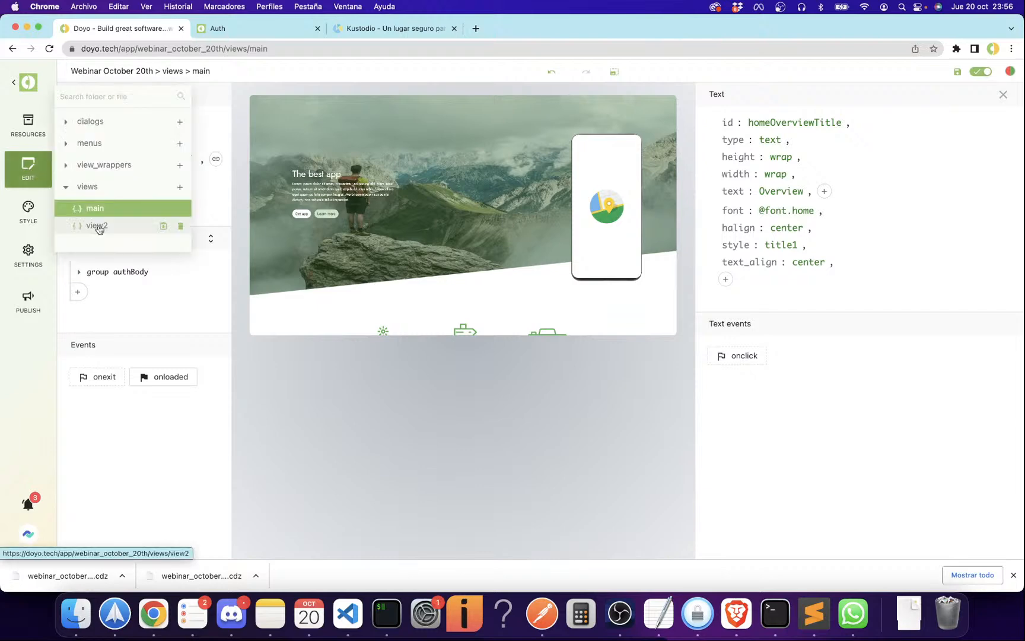
{"action": "left_click", "coordinate": [97, 226]}
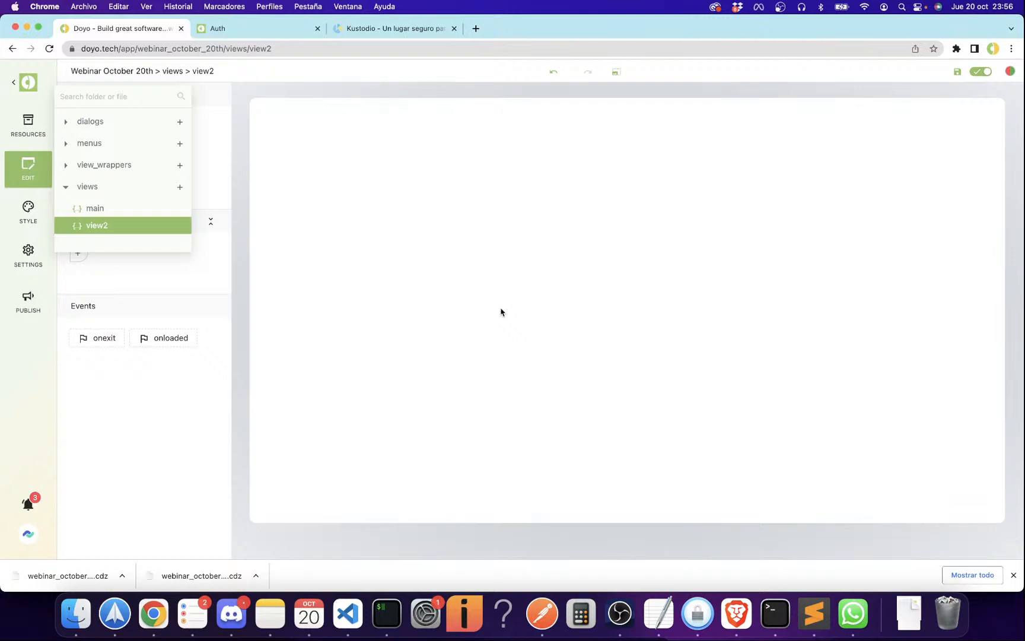
{"action": "left_click", "coordinate": [401, 534]}
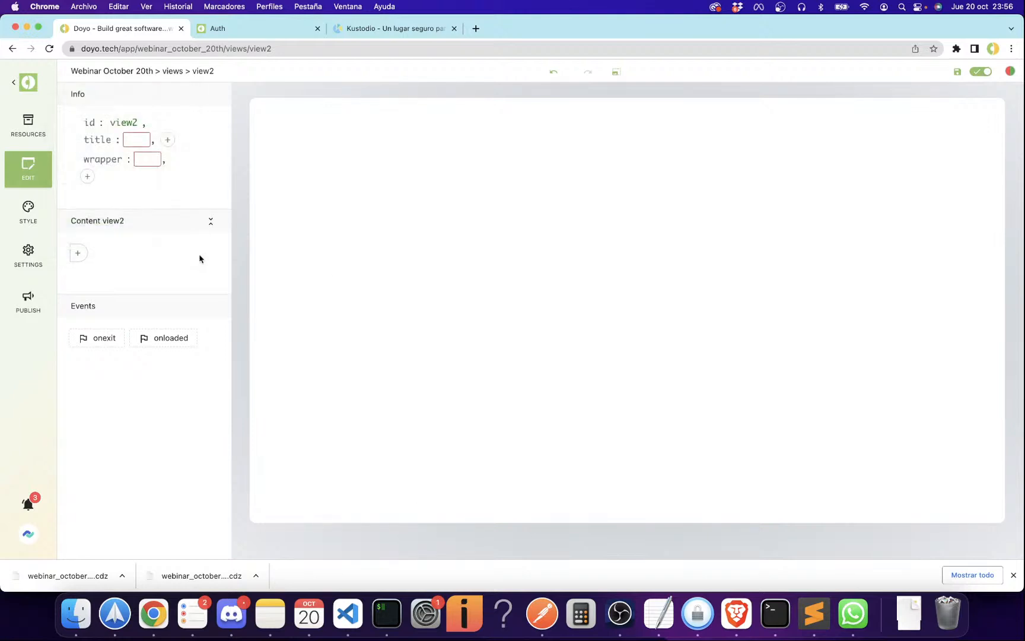
{"action": "left_click", "coordinate": [139, 139]}
{"action": "type", "text": "Test view"}
{"action": "key", "text": "Tab"}
{"action": "left_click", "coordinate": [158, 176]}
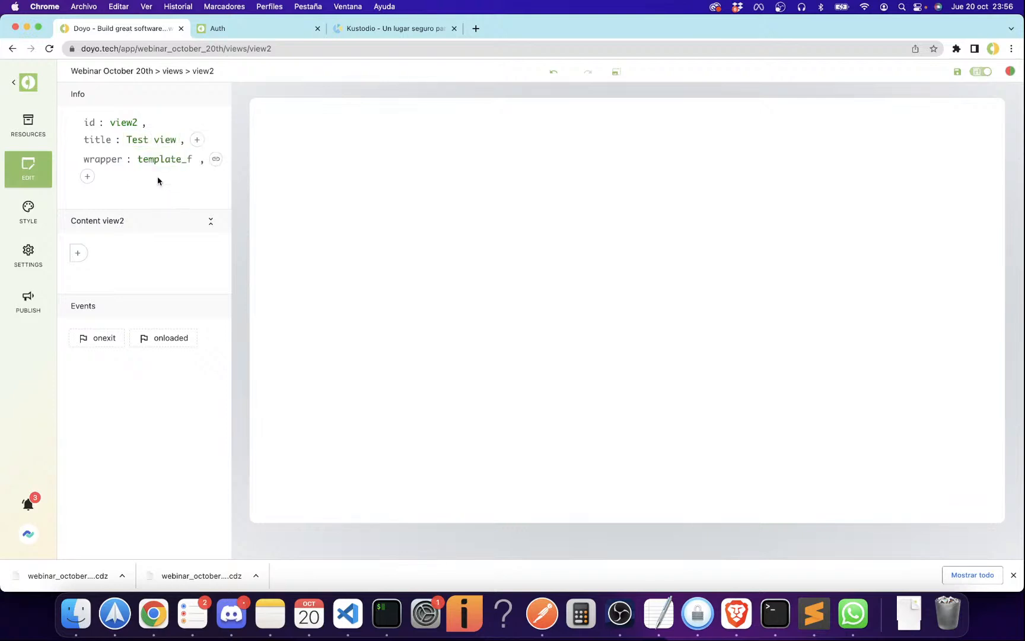
Browse the available component types and add an image component to the content of view2
{"action": "left_click", "coordinate": [78, 253]}
{"action": "left_click", "coordinate": [79, 253]}
{"action": "scroll", "coordinate": [107, 355], "scroll_direction": "down", "scroll_amount": 2}
{"action": "scroll", "coordinate": [119, 309], "scroll_direction": "up", "scroll_amount": 2}
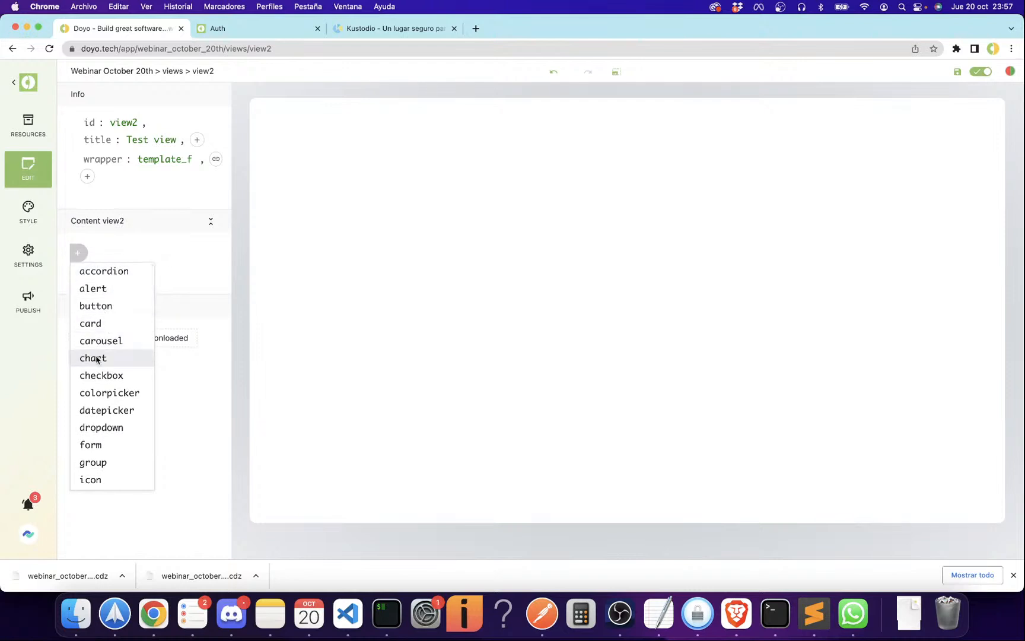
{"action": "scroll", "coordinate": [97, 362], "scroll_direction": "down", "scroll_amount": 3}
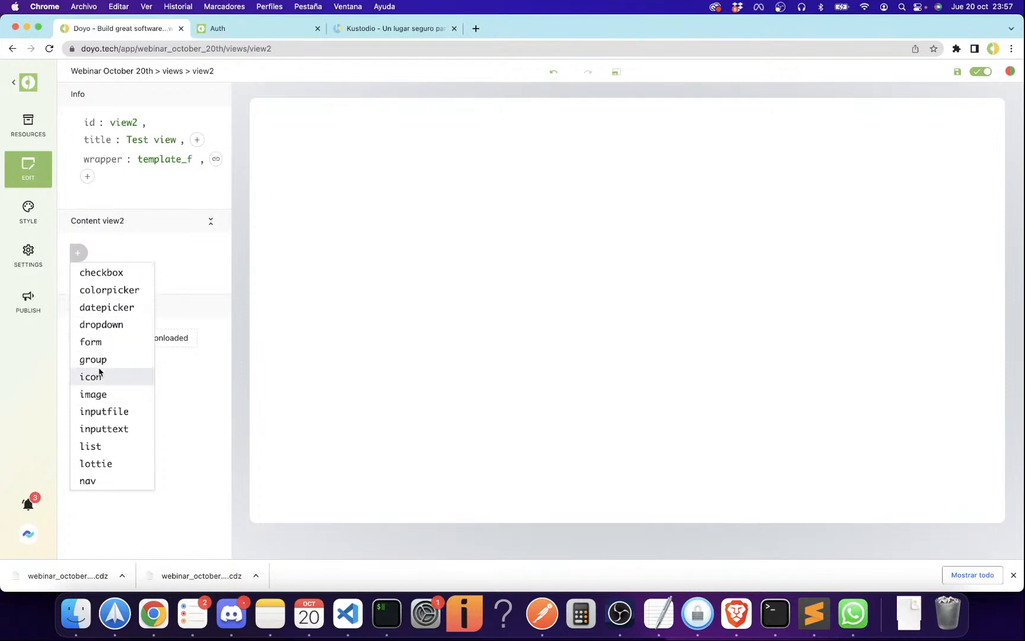
{"action": "scroll", "coordinate": [100, 379], "scroll_direction": "down", "scroll_amount": 3}
{"action": "scroll", "coordinate": [99, 371], "scroll_direction": "down", "scroll_amount": 3}
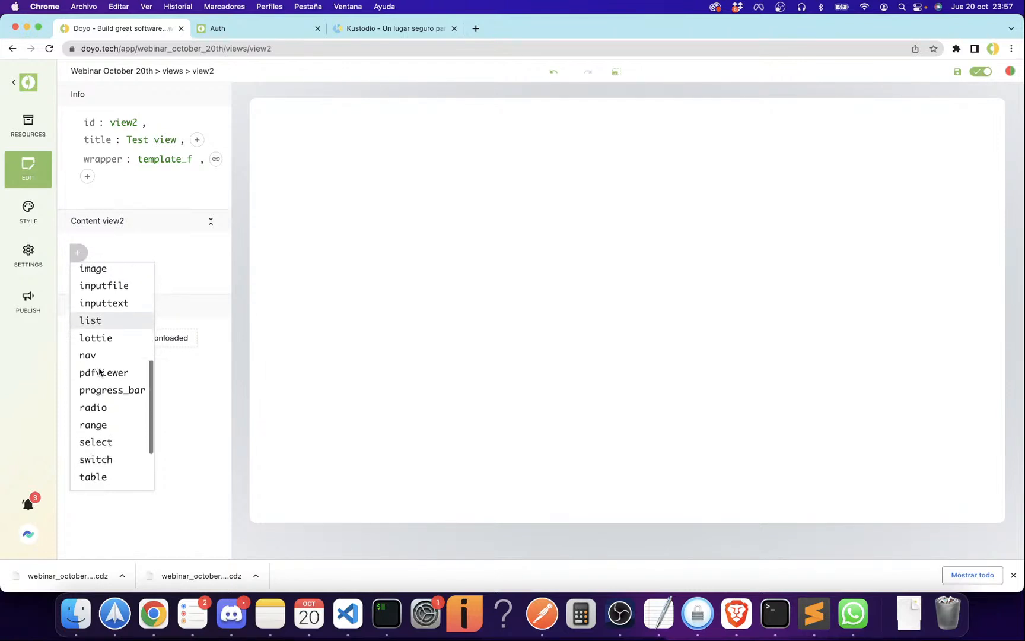
{"action": "scroll", "coordinate": [99, 372], "scroll_direction": "up", "scroll_amount": 2}
{"action": "scroll", "coordinate": [101, 350], "scroll_direction": "up", "scroll_amount": 1}
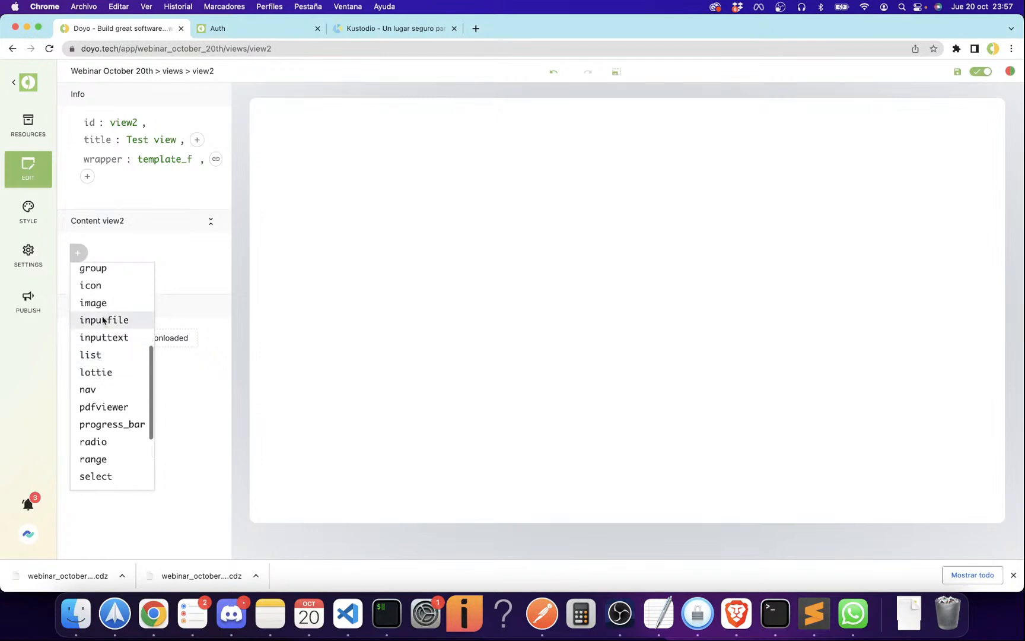
{"action": "left_click", "coordinate": [101, 305]}
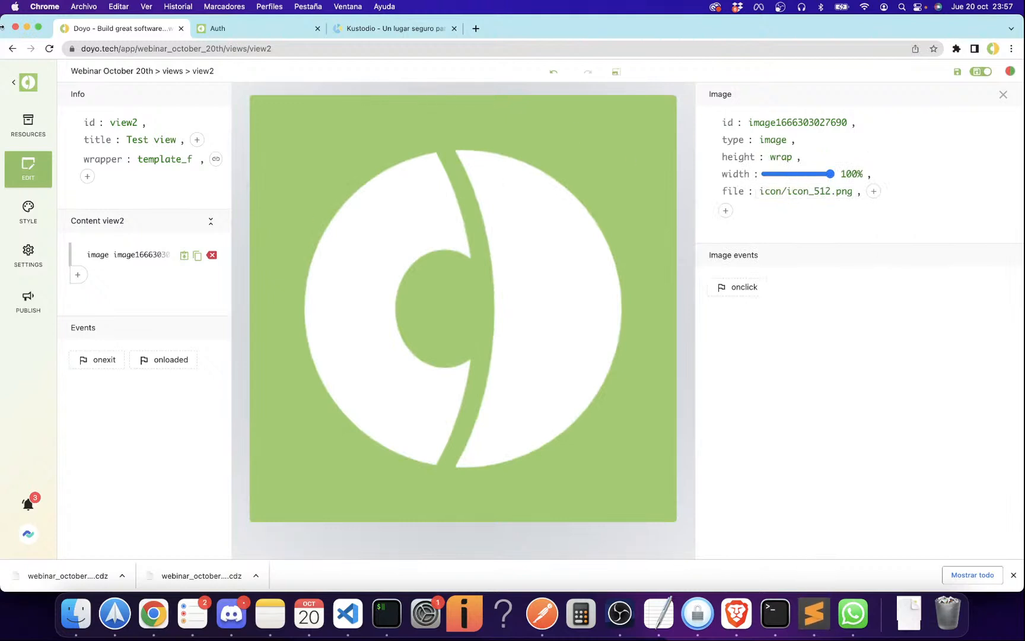
Locate icon_512.png in the icon folder of the project's res resources, then reselect the image in view2
{"action": "left_click", "coordinate": [27, 136]}
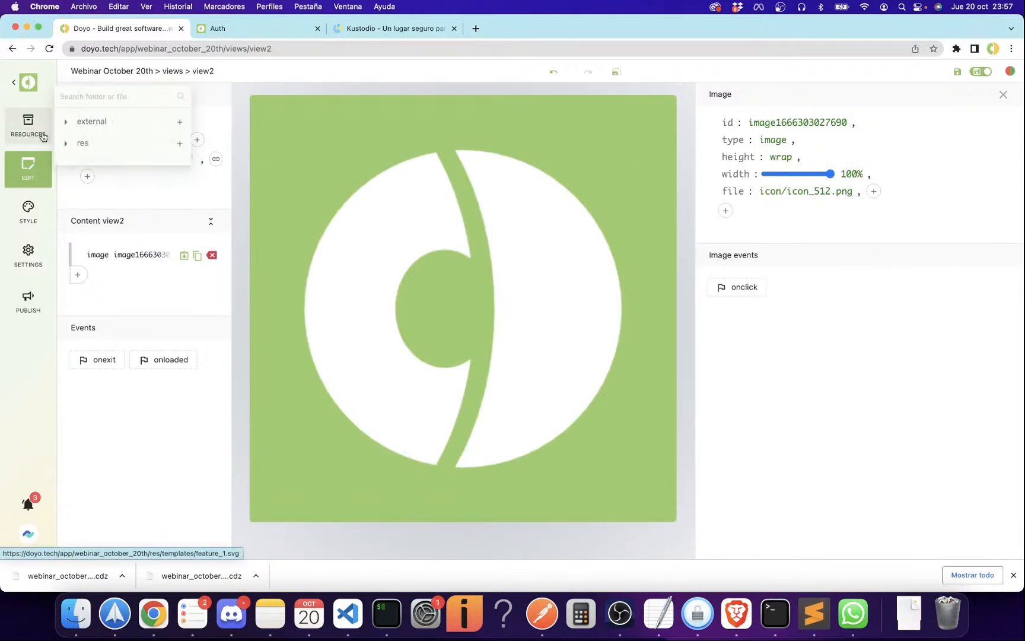
{"action": "left_click", "coordinate": [67, 145]}
{"action": "left_click", "coordinate": [92, 161]}
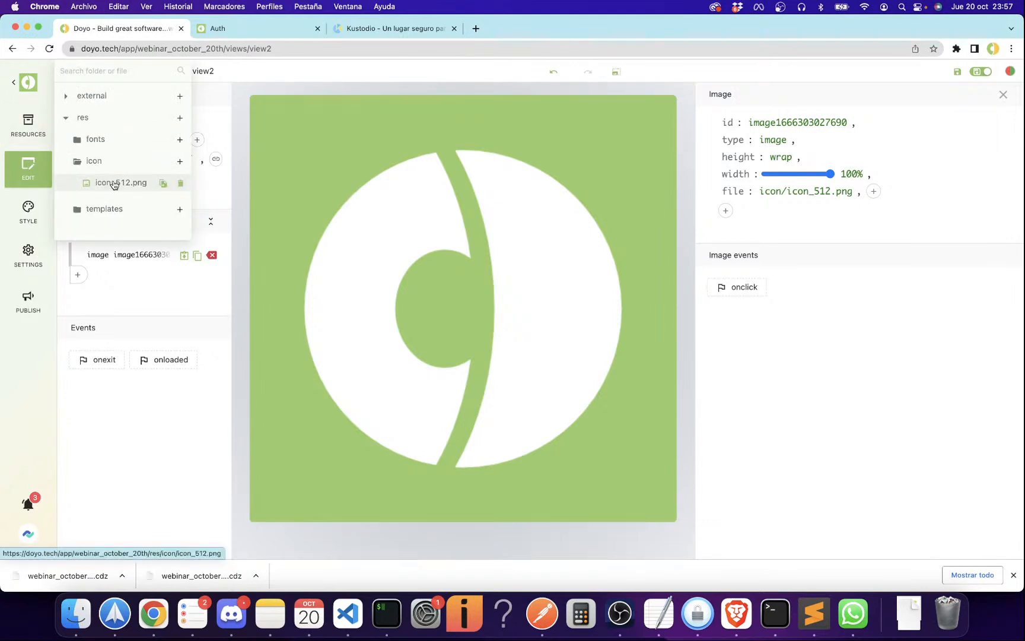
{"action": "left_click", "coordinate": [241, 174]}
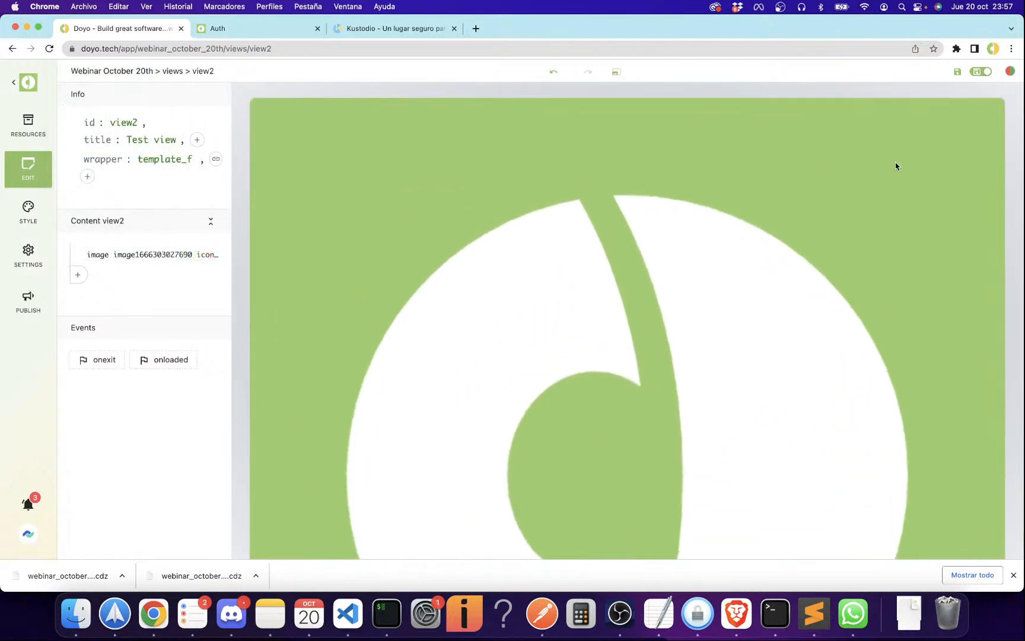
{"action": "left_click", "coordinate": [119, 255]}
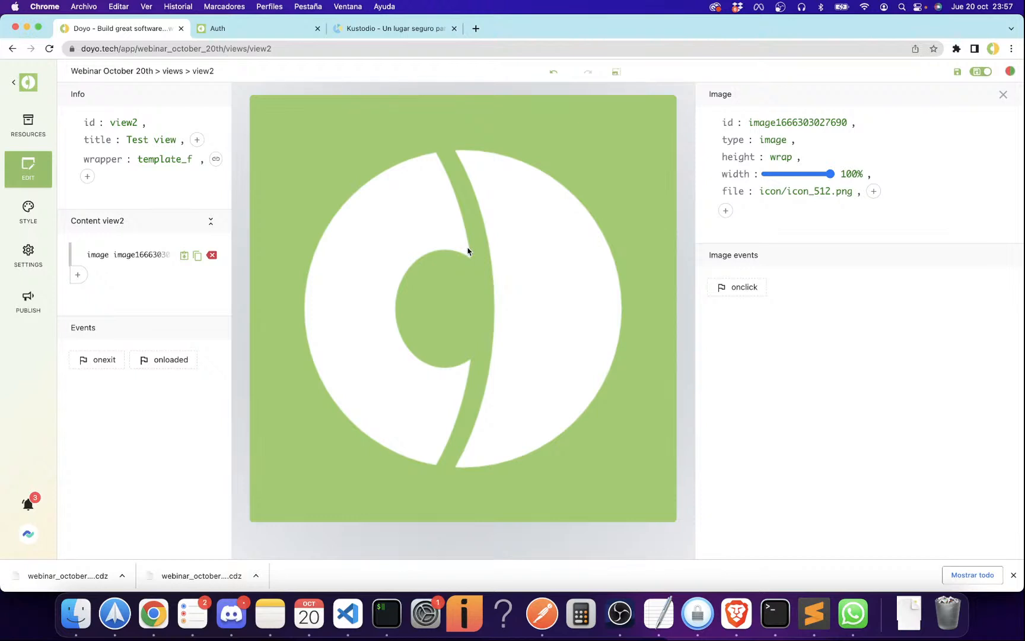
Switch to Finder and open the res folder of the farmer project inside projects
{"action": "left_click", "coordinate": [76, 621]}
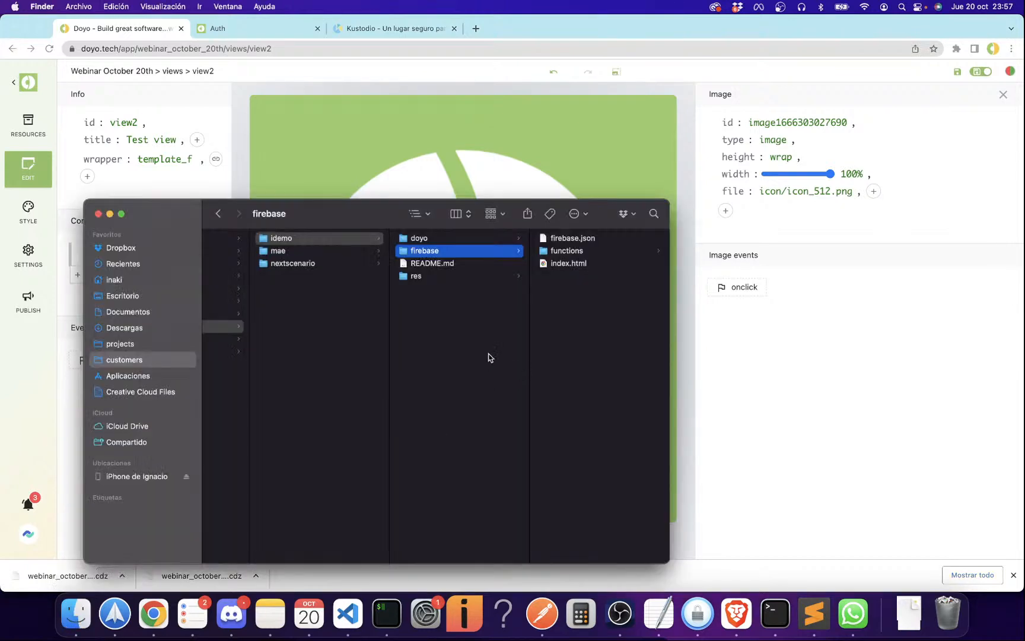
{"action": "left_click", "coordinate": [139, 345]}
{"action": "scroll", "coordinate": [253, 409], "scroll_direction": "down", "scroll_amount": 4}
{"action": "scroll", "coordinate": [253, 419], "scroll_direction": "down", "scroll_amount": 10}
{"action": "scroll", "coordinate": [252, 418], "scroll_direction": "down", "scroll_amount": 15}
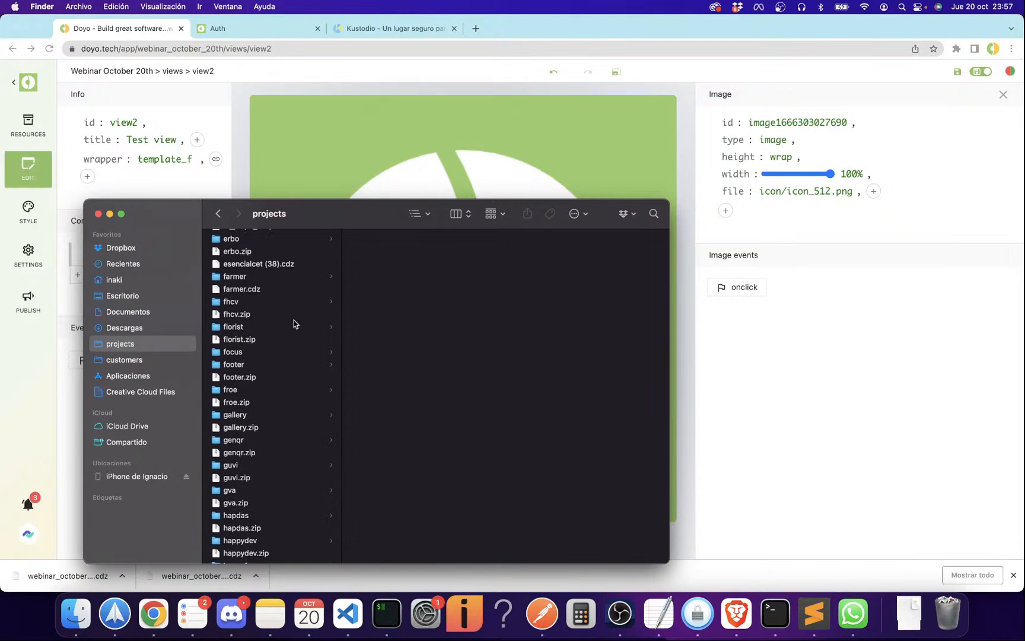
{"action": "left_click", "coordinate": [248, 277]}
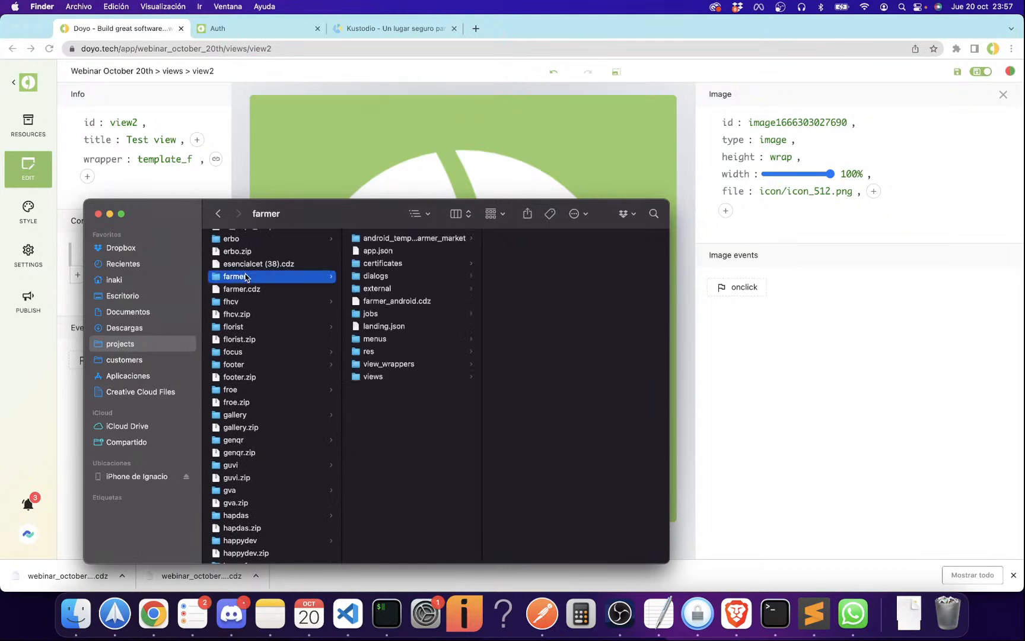
{"action": "left_click", "coordinate": [377, 353]}
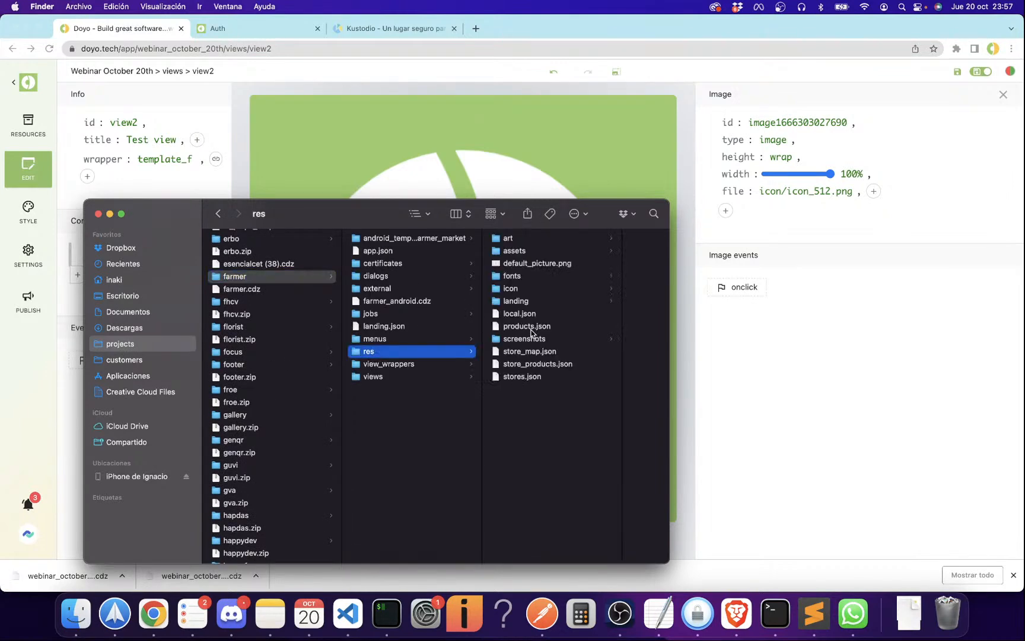
Find land_bg.jpg in the landing folder and upload it to the Doyo project's res resources
{"action": "left_click", "coordinate": [515, 251]}
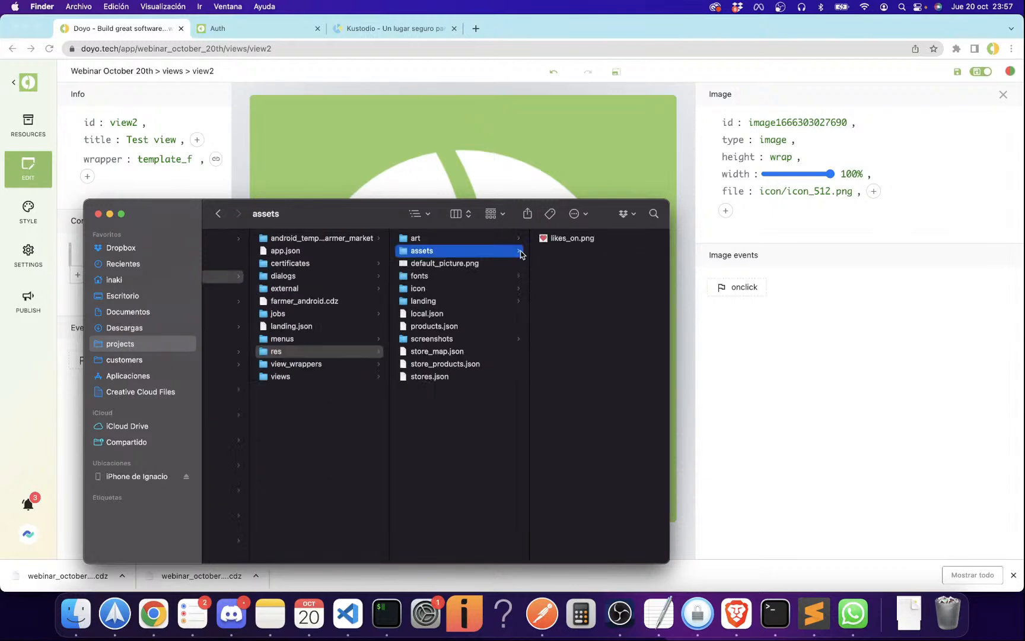
{"action": "key", "text": "Up"}
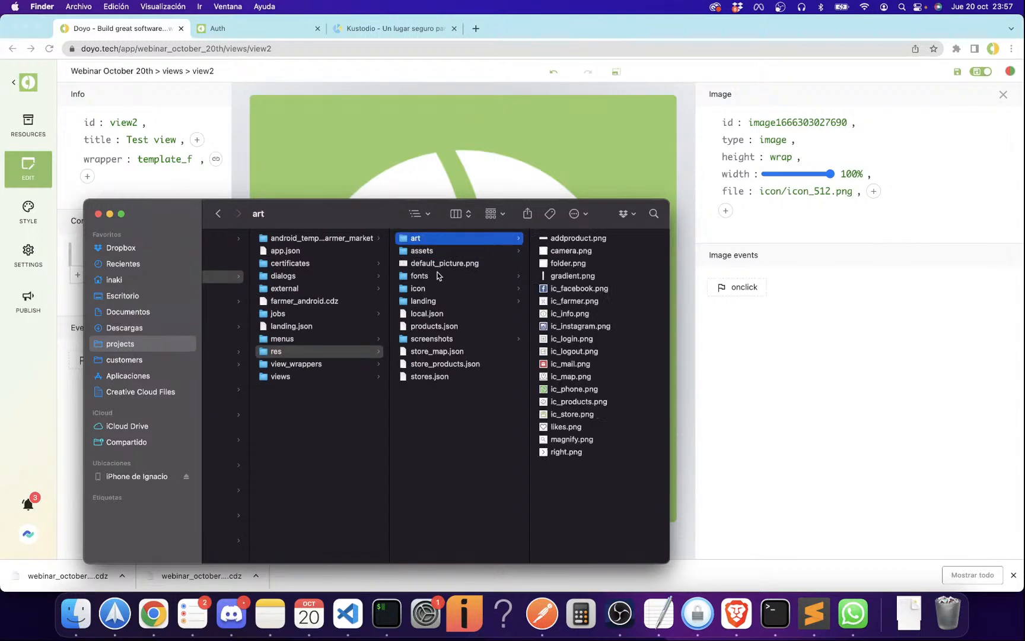
{"action": "left_click", "coordinate": [423, 301]}
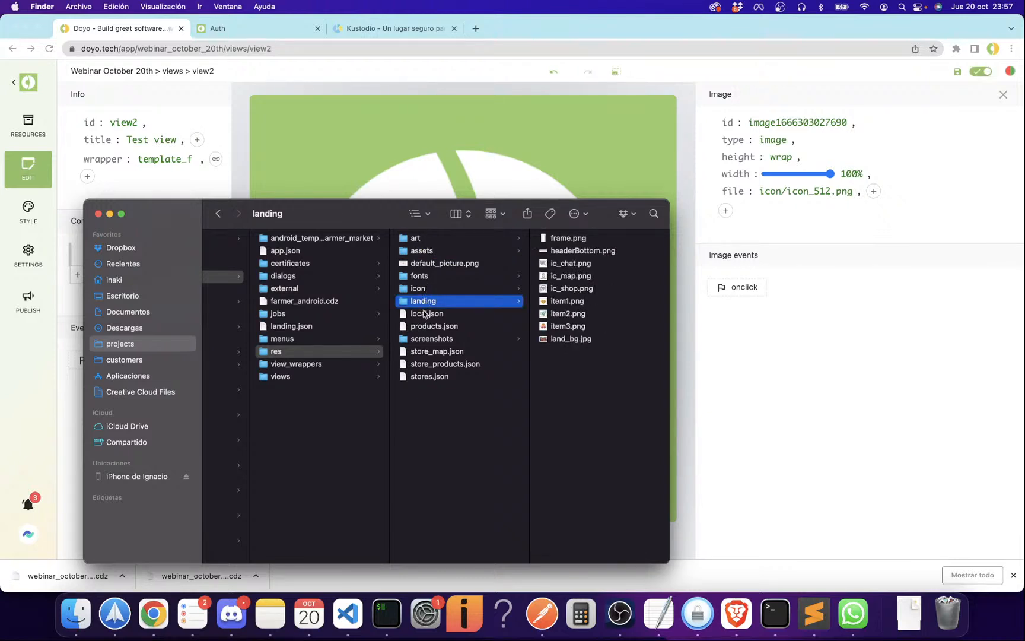
{"action": "left_click", "coordinate": [429, 265]}
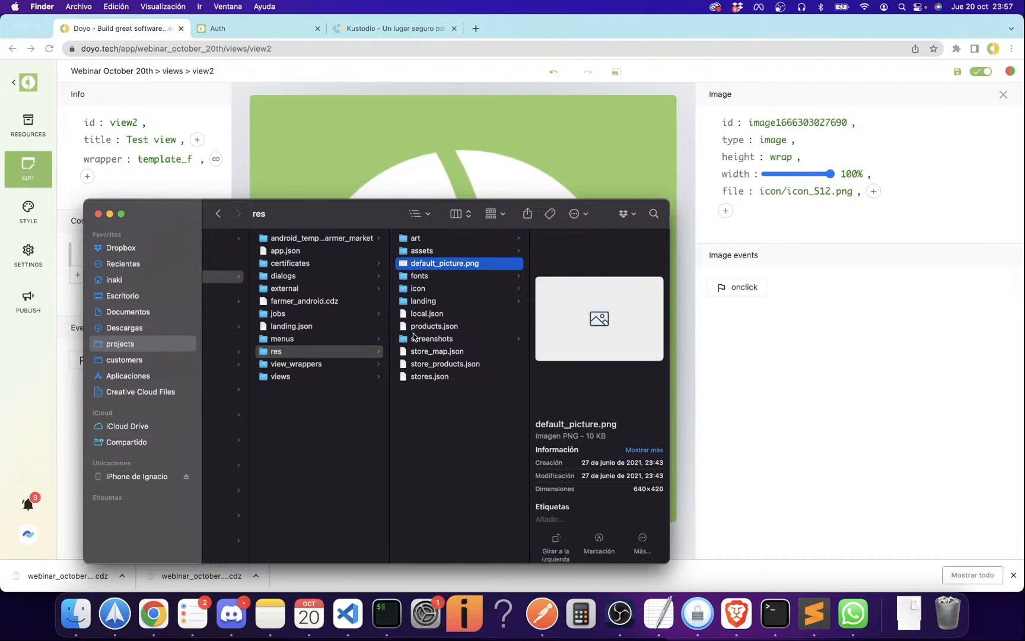
{"action": "left_click", "coordinate": [421, 351]}
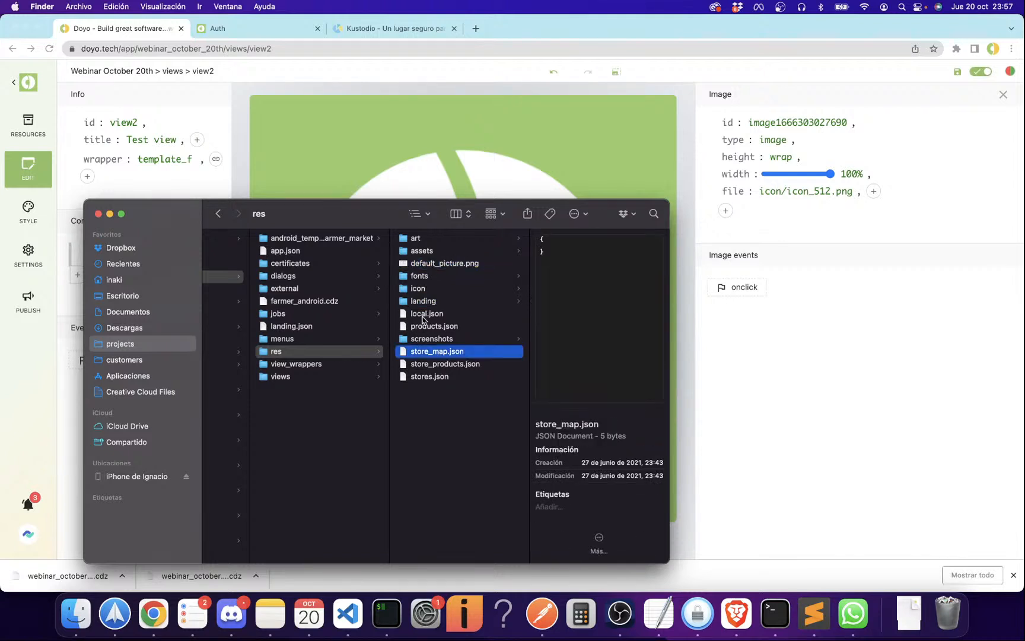
{"action": "left_click", "coordinate": [429, 301]}
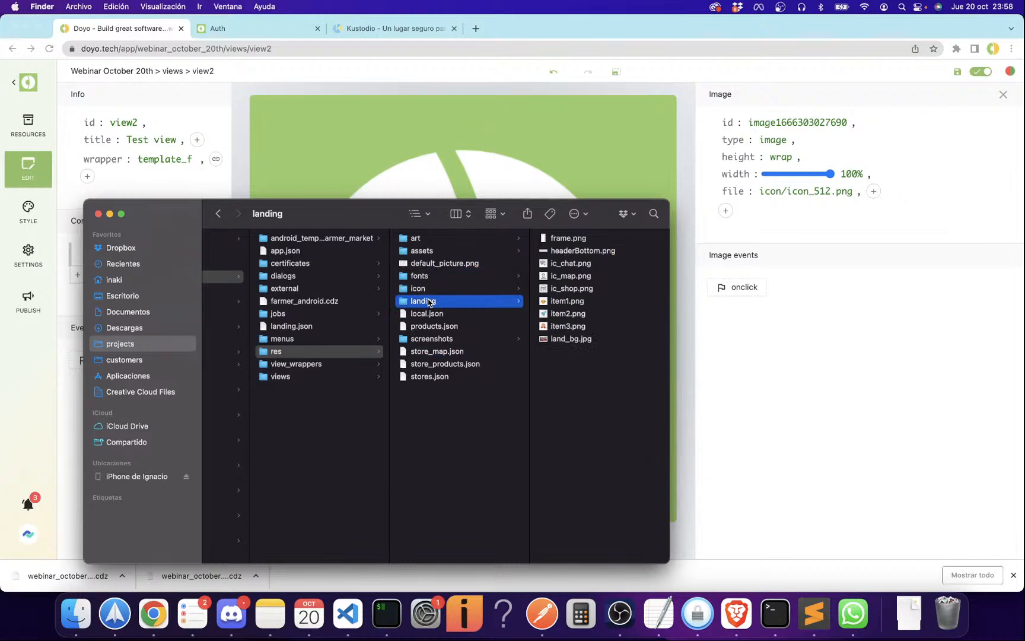
{"action": "left_click", "coordinate": [572, 339]}
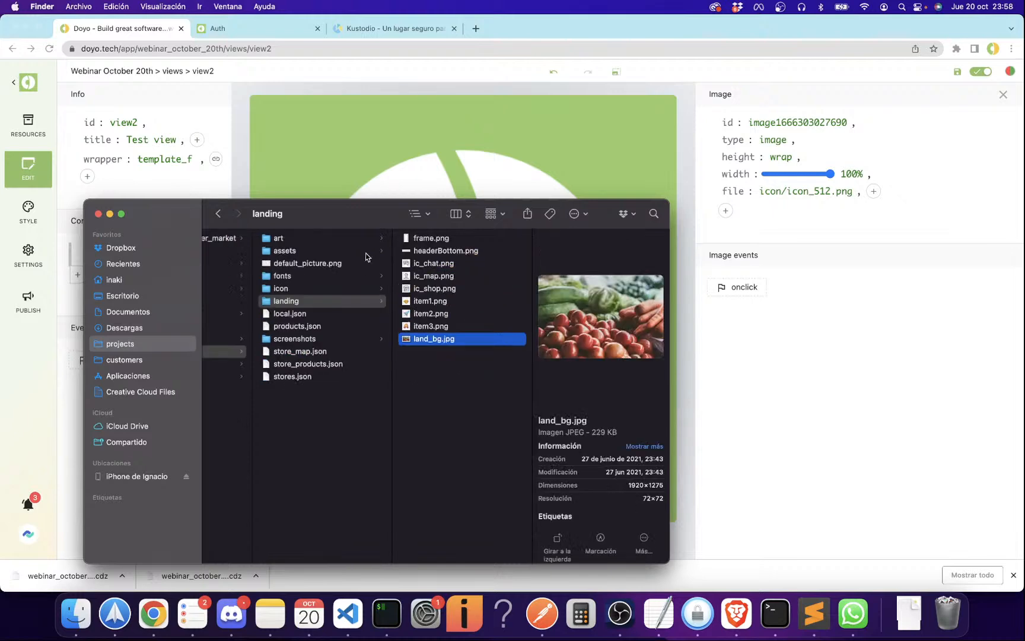
{"action": "left_click_drag", "start_coordinate": [353, 218], "coordinate": [286, 284]}
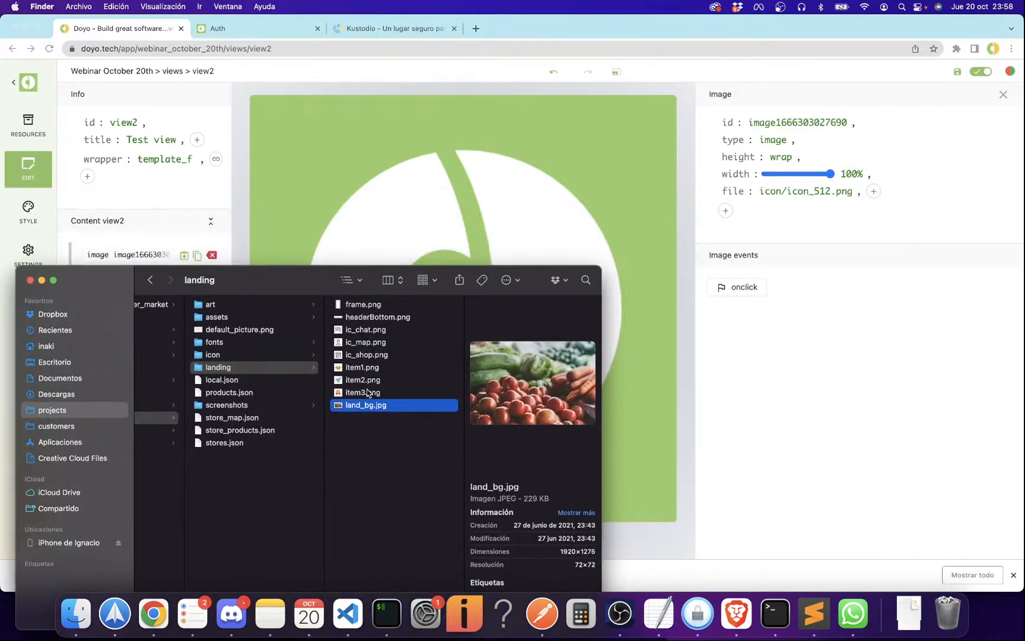
{"action": "left_click_drag", "start_coordinate": [365, 405], "coordinate": [496, 162]}
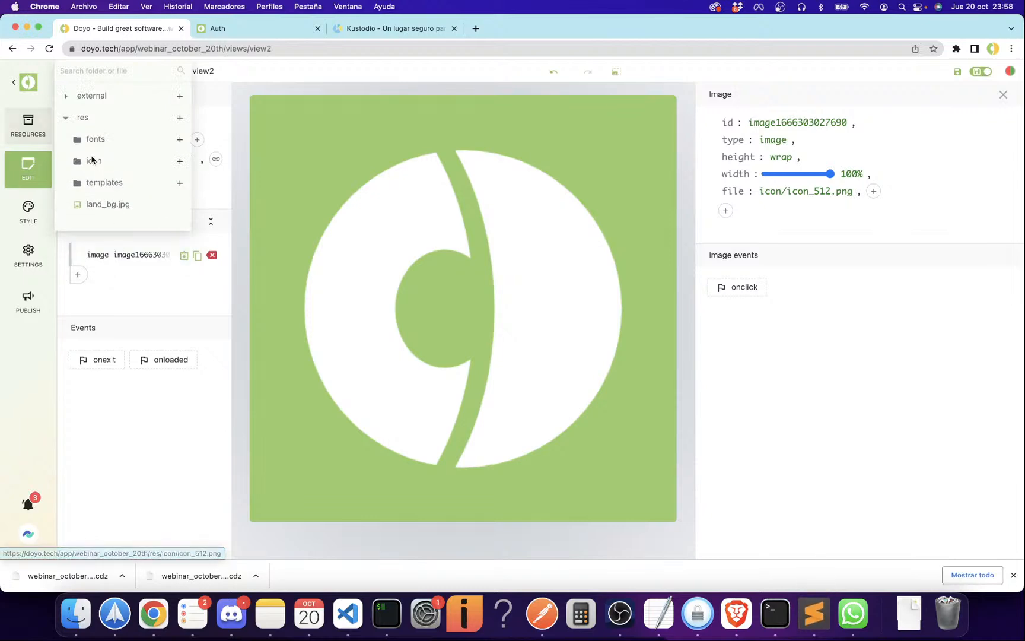
View the uploaded land_bg.jpg in the project resources and return to view2
{"action": "left_click", "coordinate": [107, 206]}
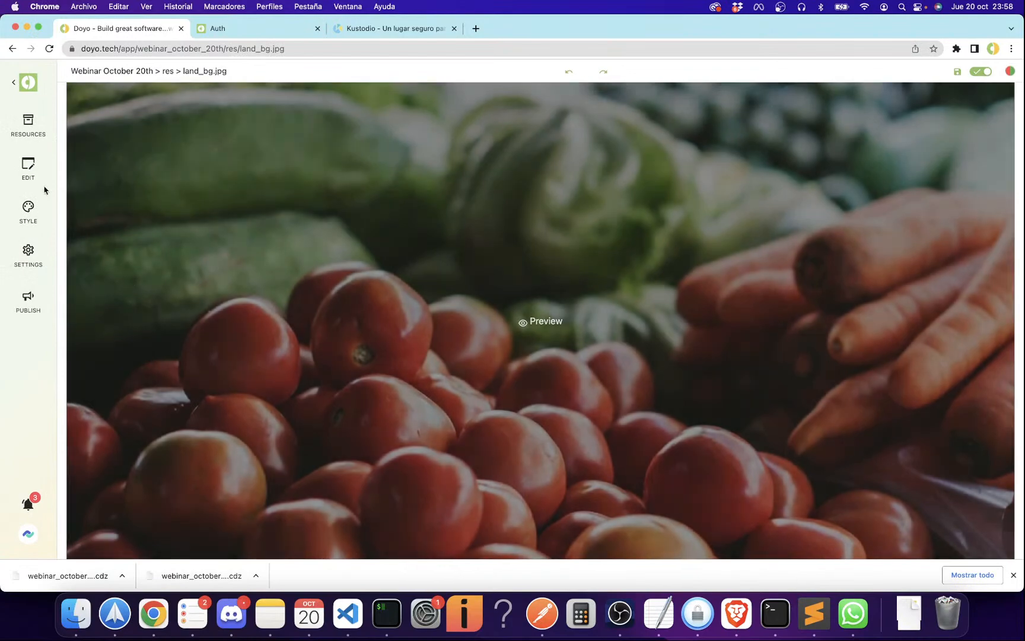
{"action": "left_click", "coordinate": [30, 171]}
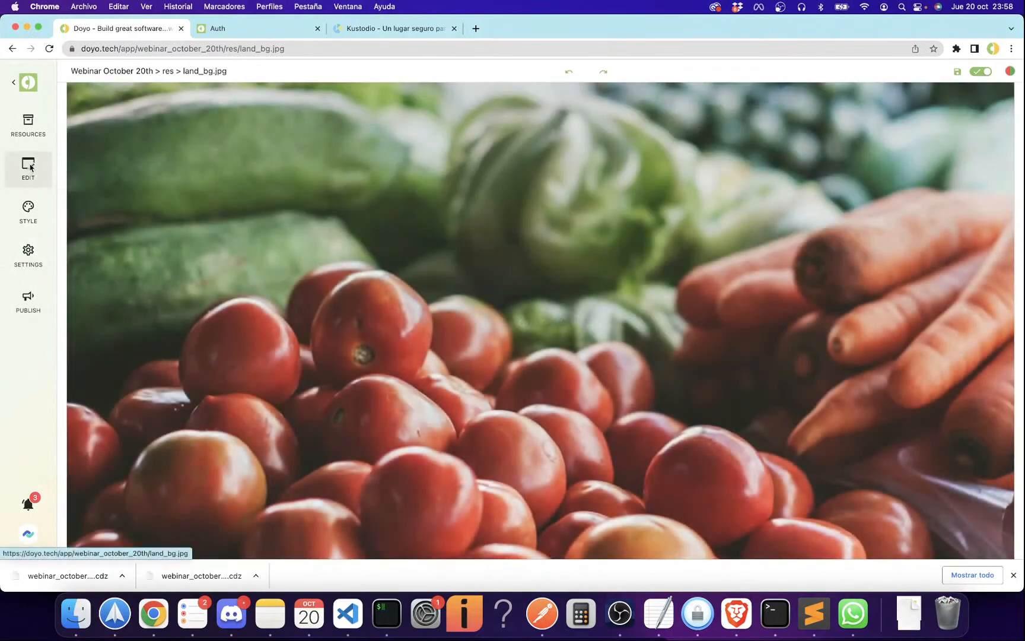
{"action": "left_click", "coordinate": [101, 225]}
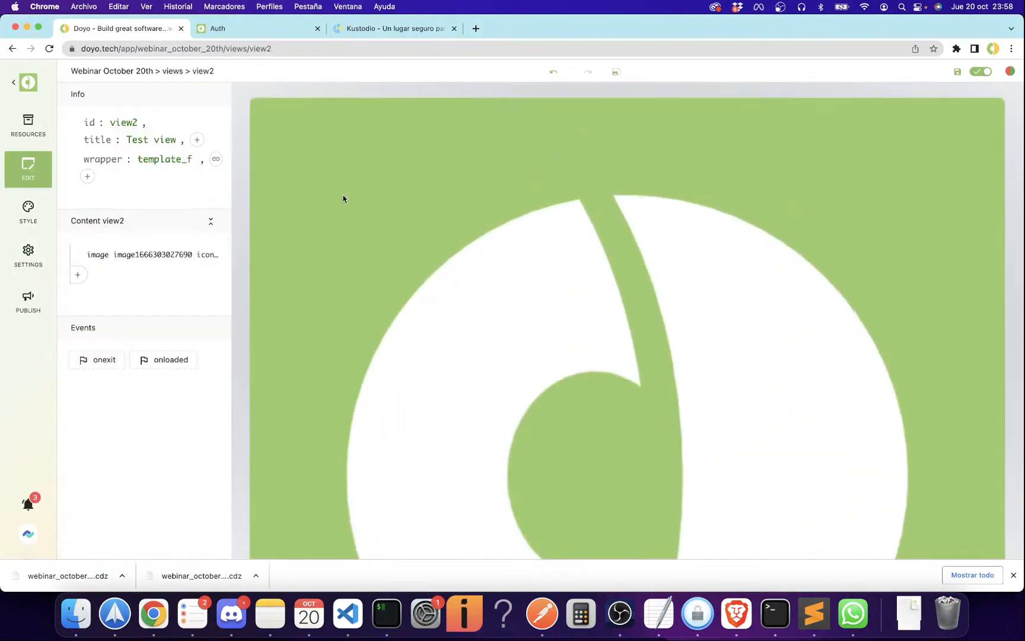
Set the file of the image in view2 to land_bg.jpg
{"action": "left_click", "coordinate": [547, 266]}
{"action": "left_click", "coordinate": [793, 189]}
{"action": "triple_click", "coordinate": [793, 185]}
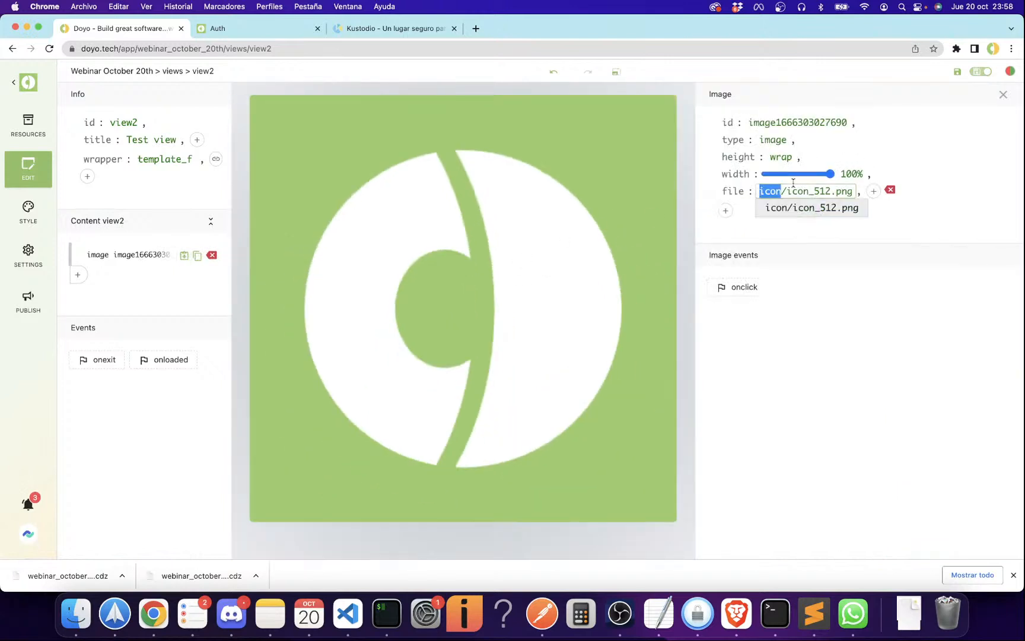
{"action": "key", "text": "BackSpace"}
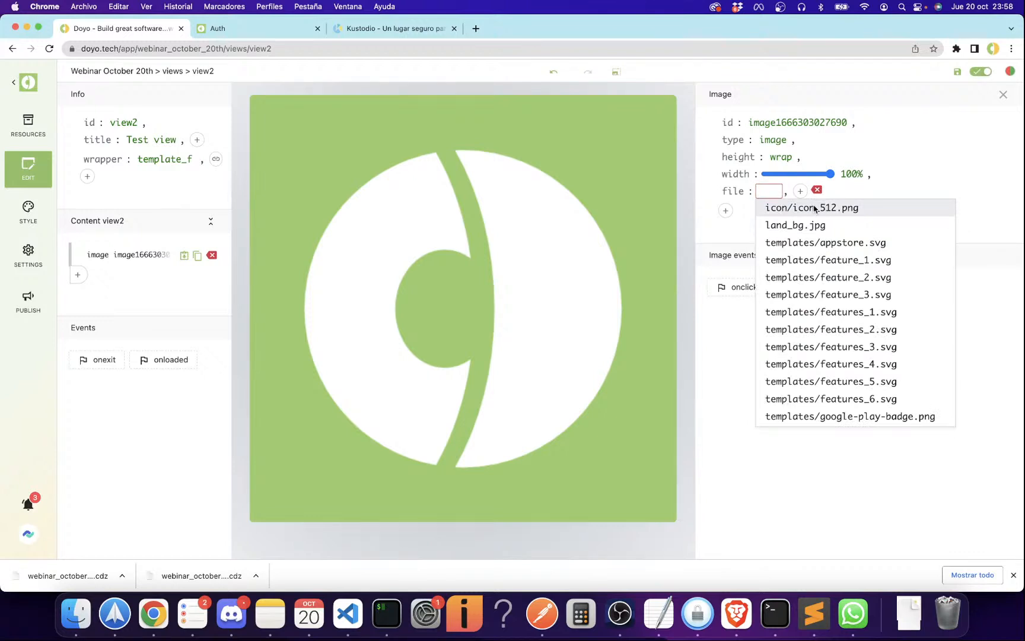
{"action": "type", "text": "b"}
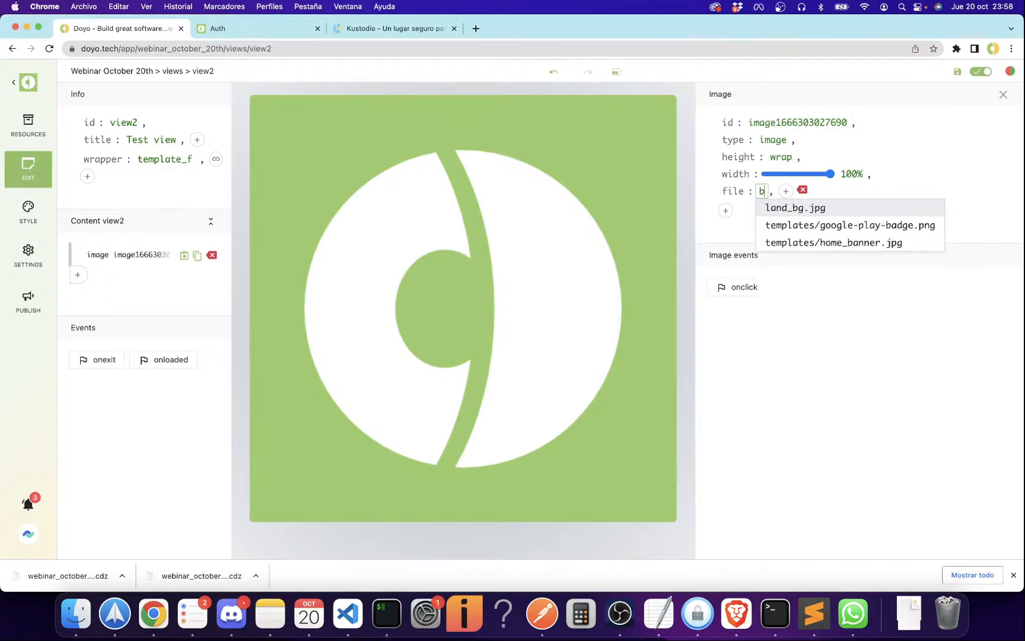
{"action": "key", "text": "BackSpace"}
{"action": "type", "text": "lan"}
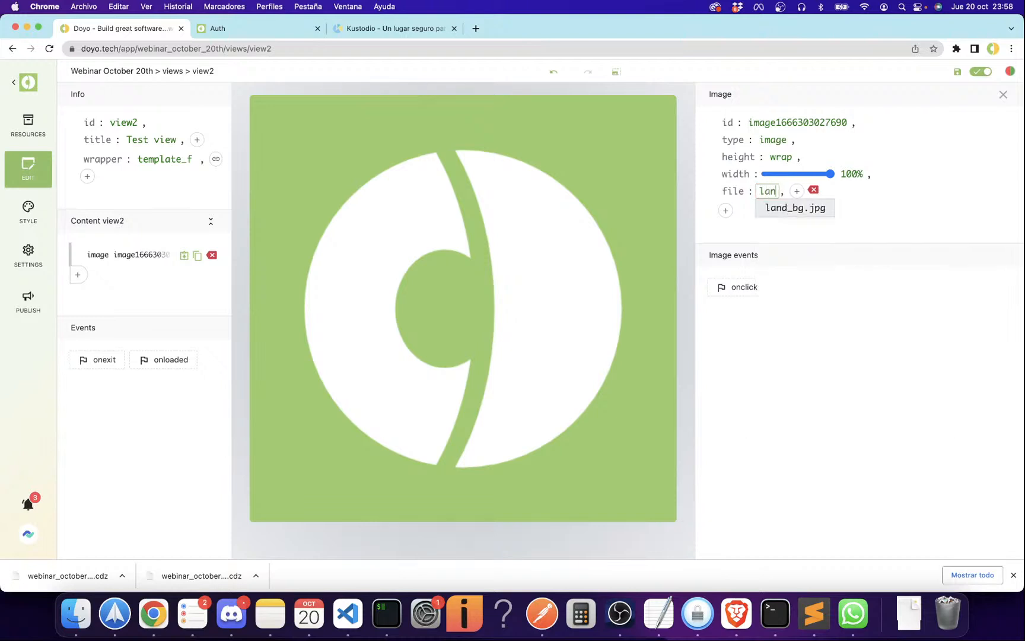
{"action": "left_click", "coordinate": [799, 209]}
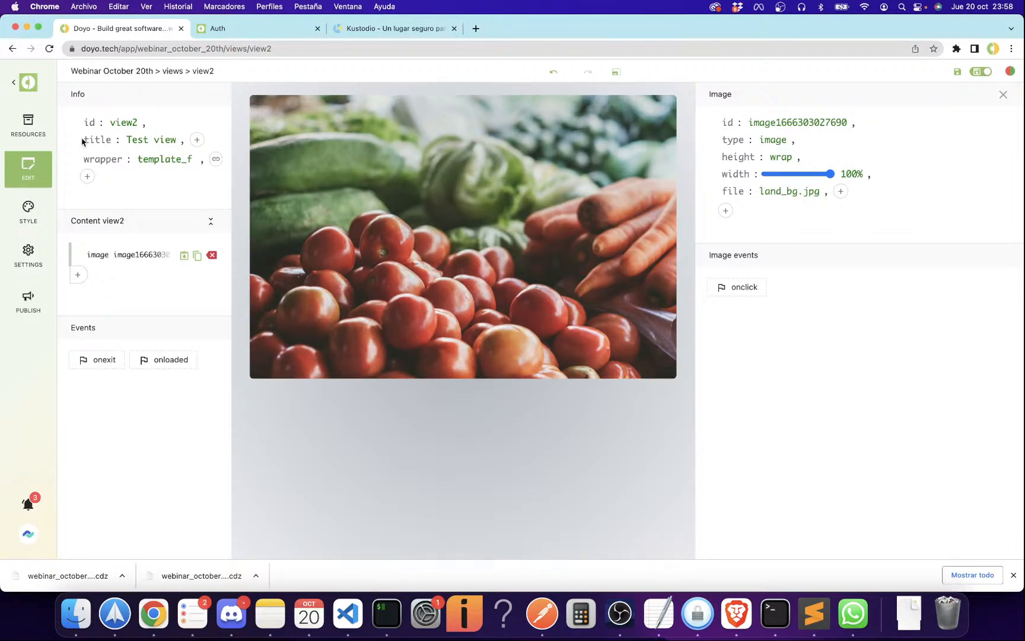
Upload the farmer project's art folder from Finder to the res resources and check the files inside it
{"action": "mouse_move", "coordinate": [27, 136]}
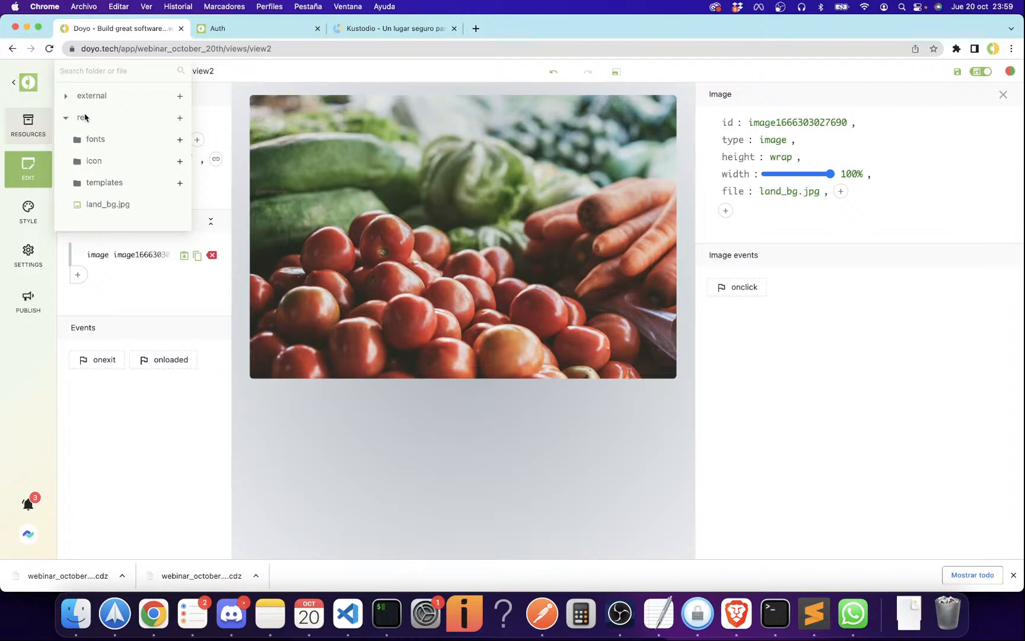
{"action": "left_click", "coordinate": [71, 613]}
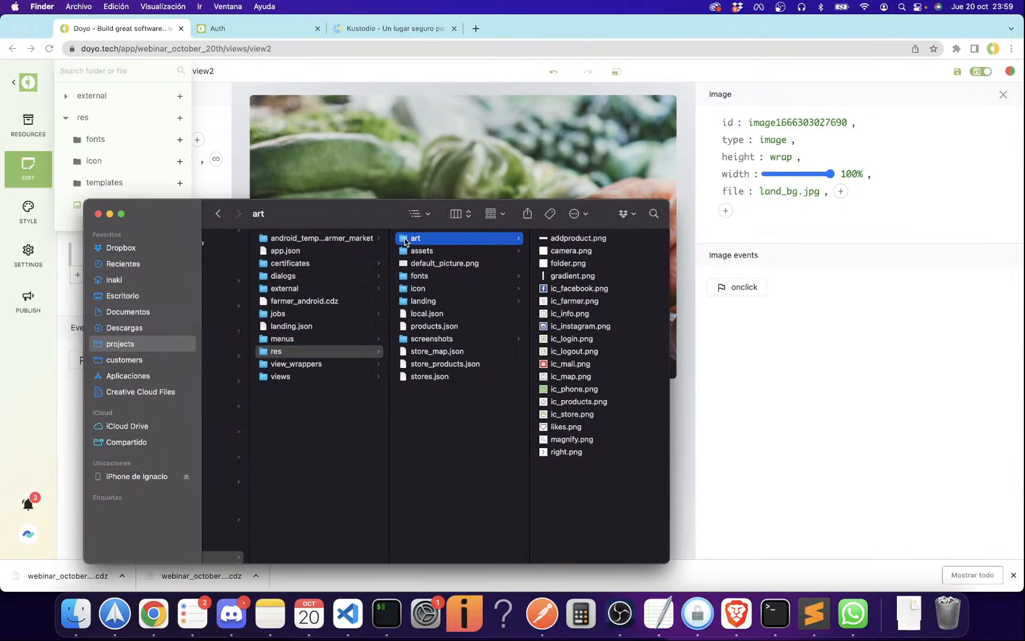
{"action": "left_click_drag", "start_coordinate": [404, 242], "coordinate": [384, 153]}
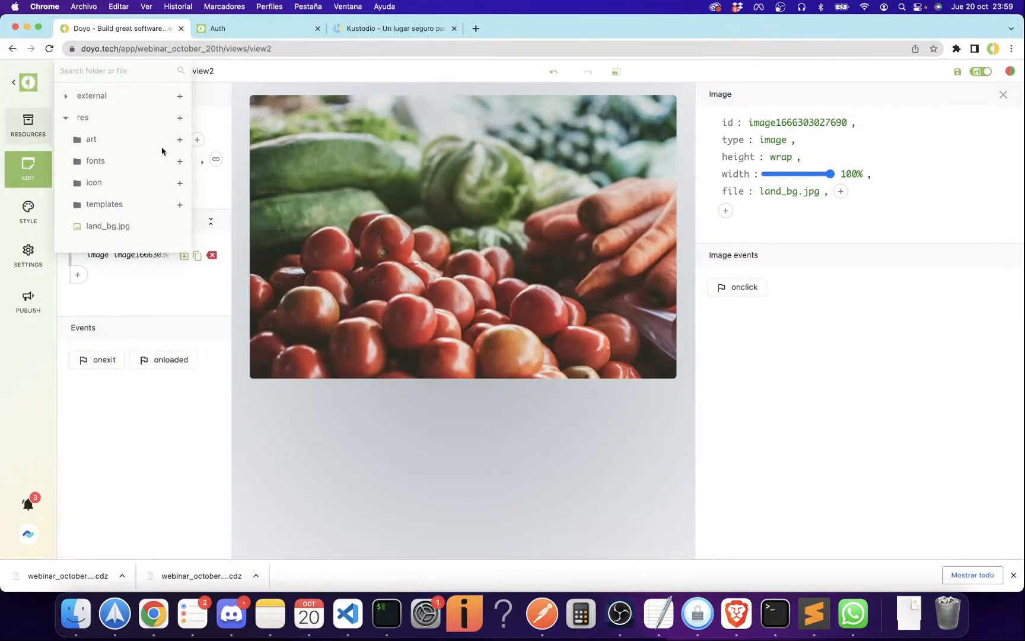
{"action": "left_click", "coordinate": [87, 140]}
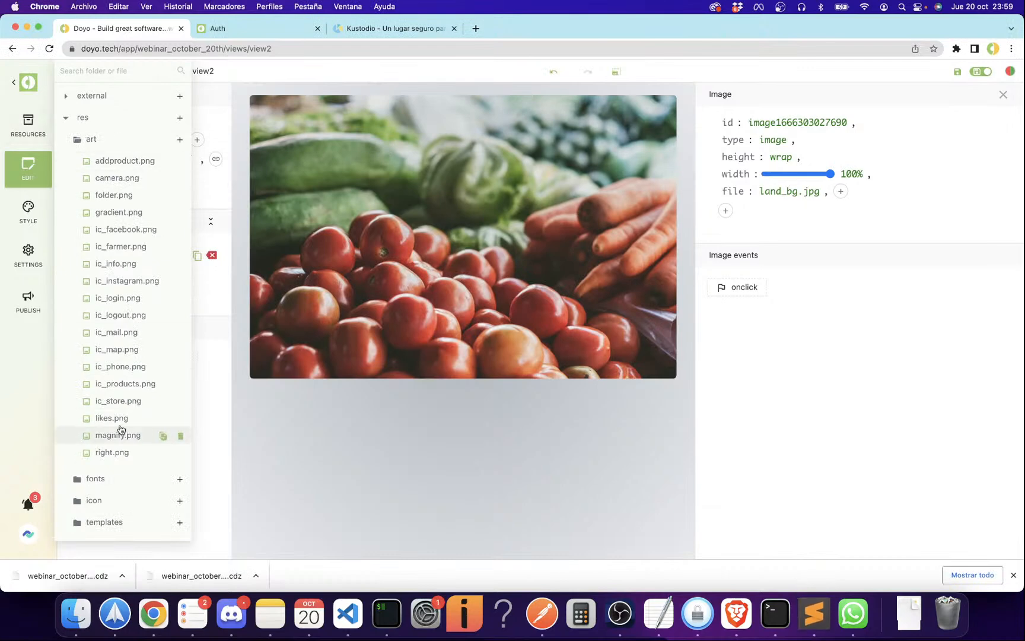
{"action": "left_click", "coordinate": [93, 140]}
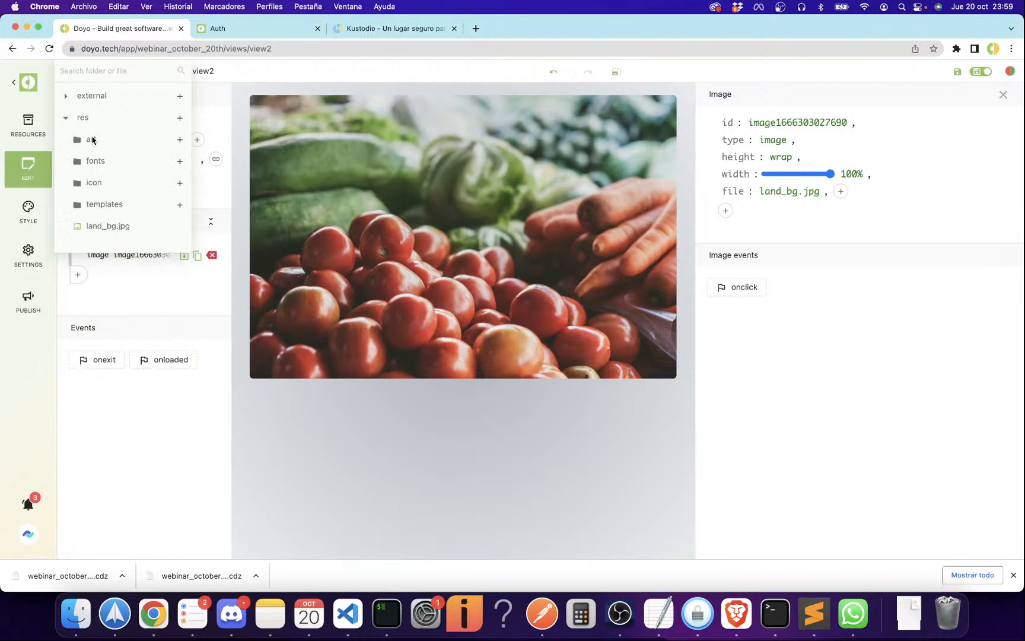
Upload land_bg.jpg from the landing folder in Finder to a new image folder under res
{"action": "left_click", "coordinate": [180, 118]}
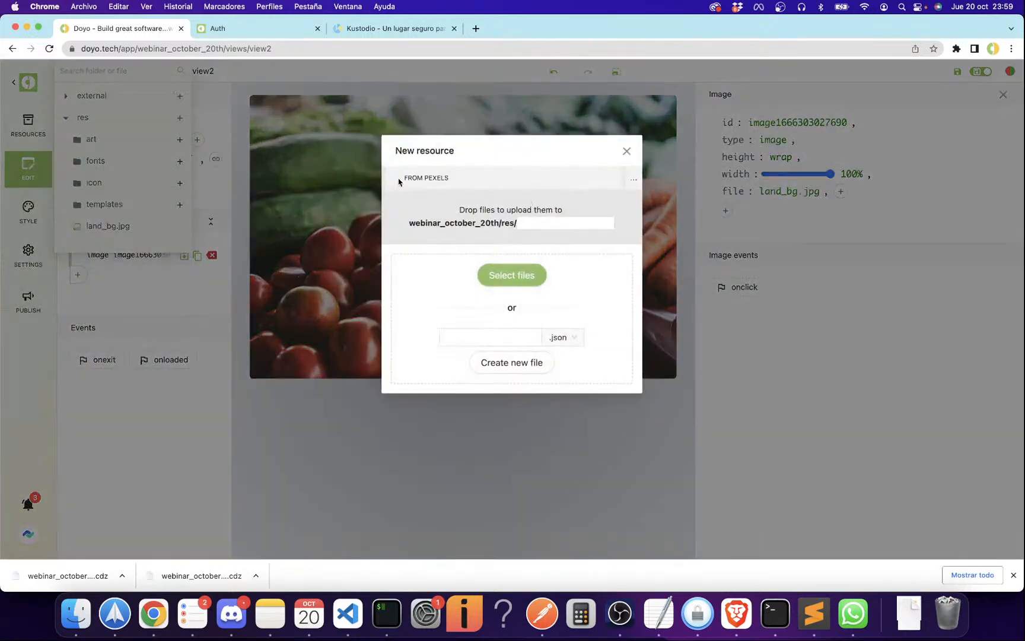
{"action": "type", "text": "image"}
{"action": "key", "text": "super+Tab"}
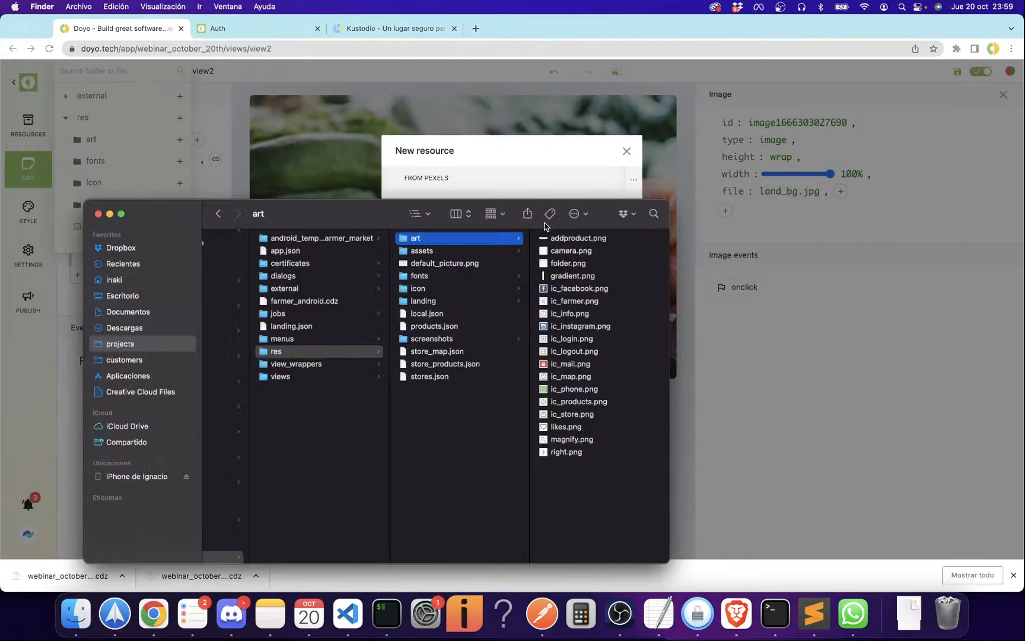
{"action": "left_click", "coordinate": [423, 301]}
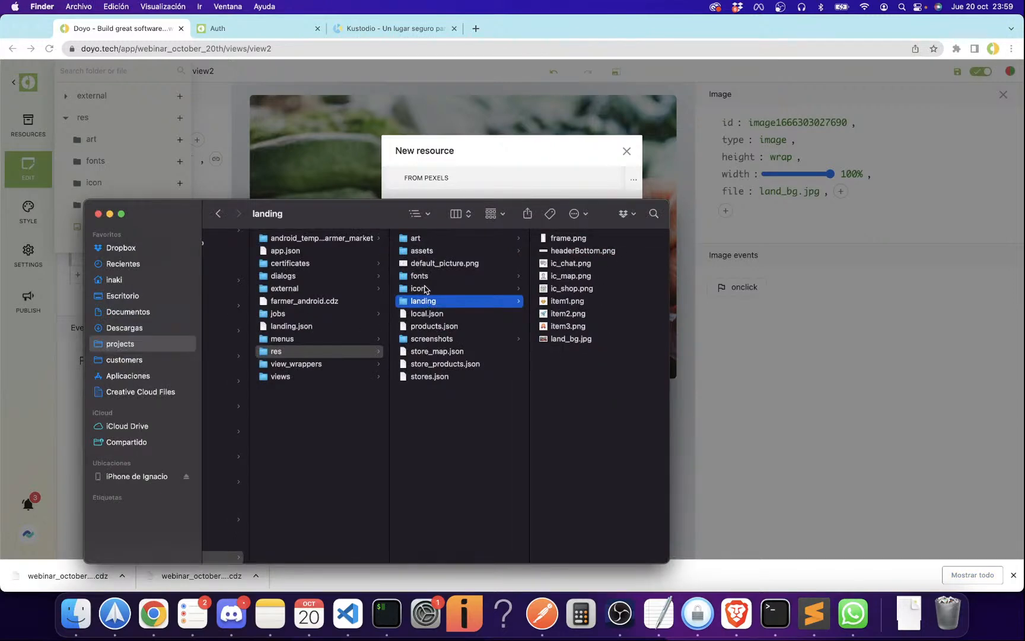
{"action": "left_click", "coordinate": [426, 250]}
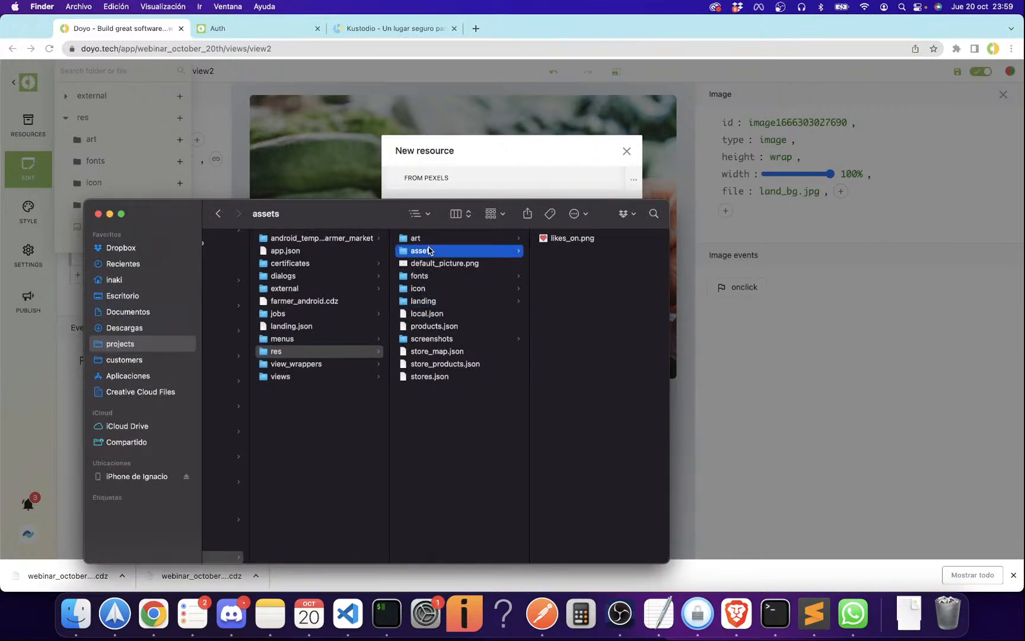
{"action": "left_click", "coordinate": [427, 239]}
{"action": "left_click", "coordinate": [420, 302]}
{"action": "left_click_drag", "start_coordinate": [571, 338], "coordinate": [533, 305]}
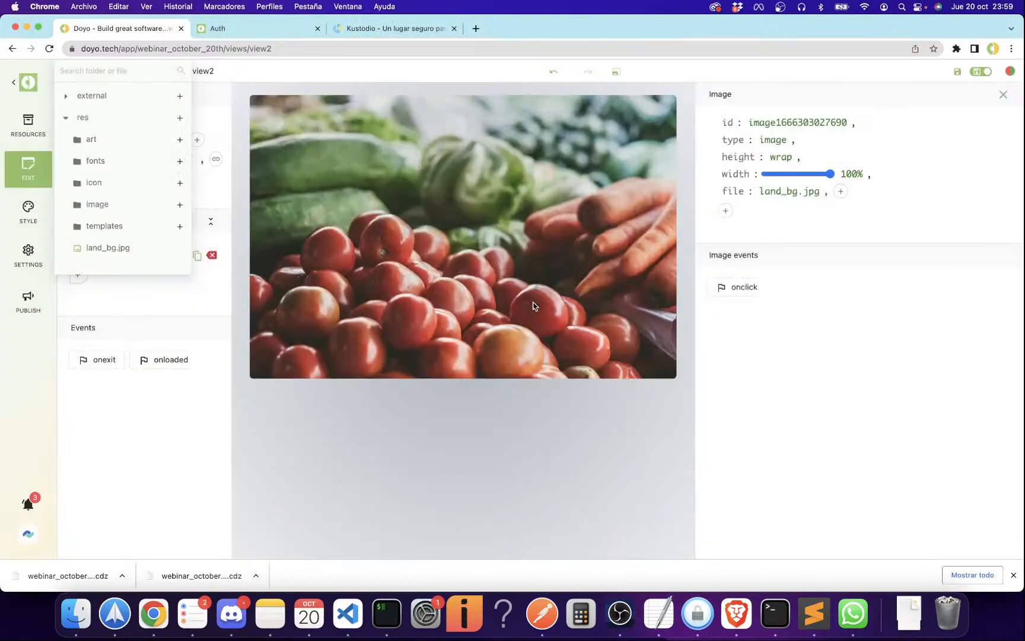
Expand the image resource folder and delete the duplicate land_bg.jpg located directly under res
{"action": "left_click", "coordinate": [95, 204]}
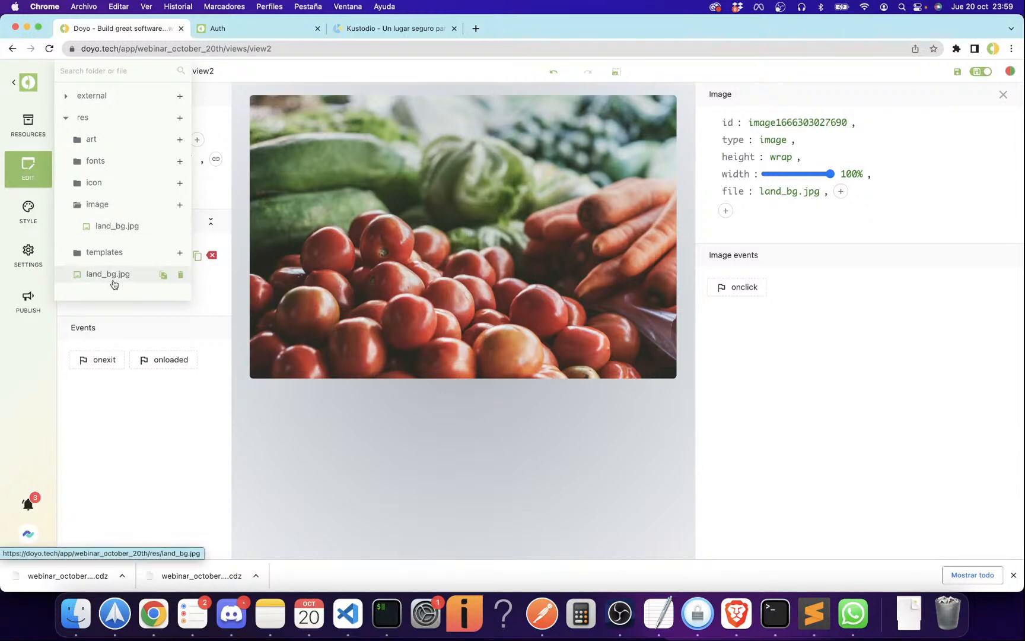
{"action": "left_click", "coordinate": [181, 276]}
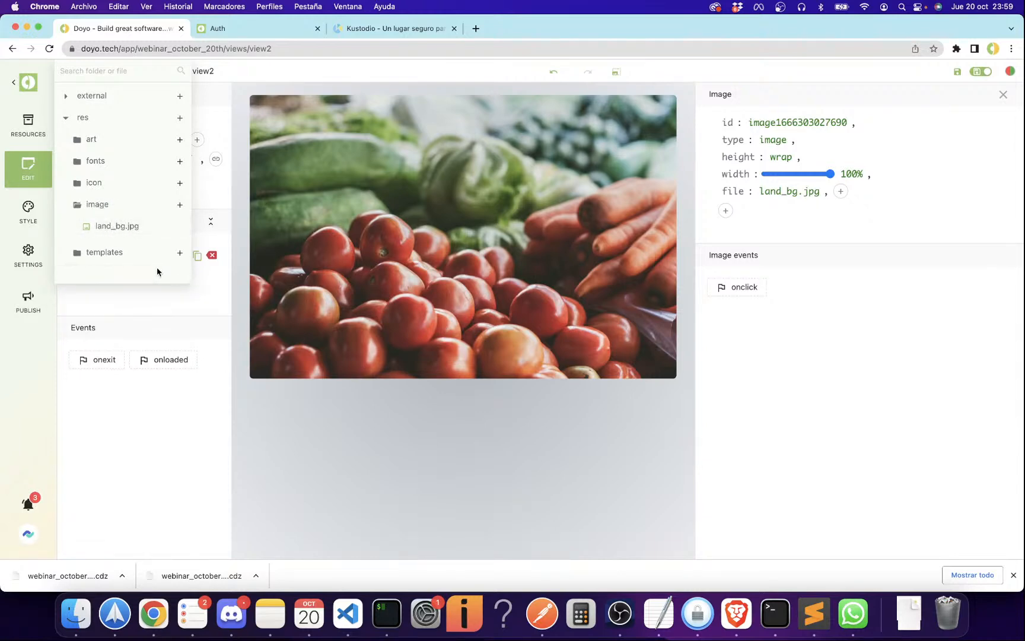
{"action": "left_click", "coordinate": [455, 398]}
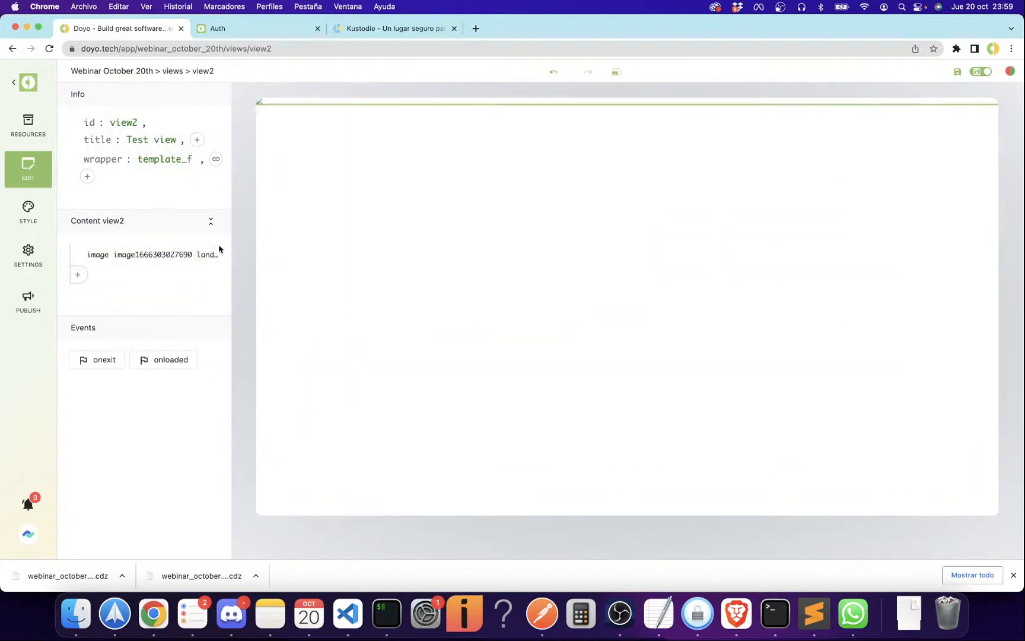
Set the file of the image in view2 to image/land_bg.jpg
{"action": "left_click", "coordinate": [133, 255]}
{"action": "double_click", "coordinate": [784, 192]}
{"action": "triple_click", "coordinate": [784, 192]}
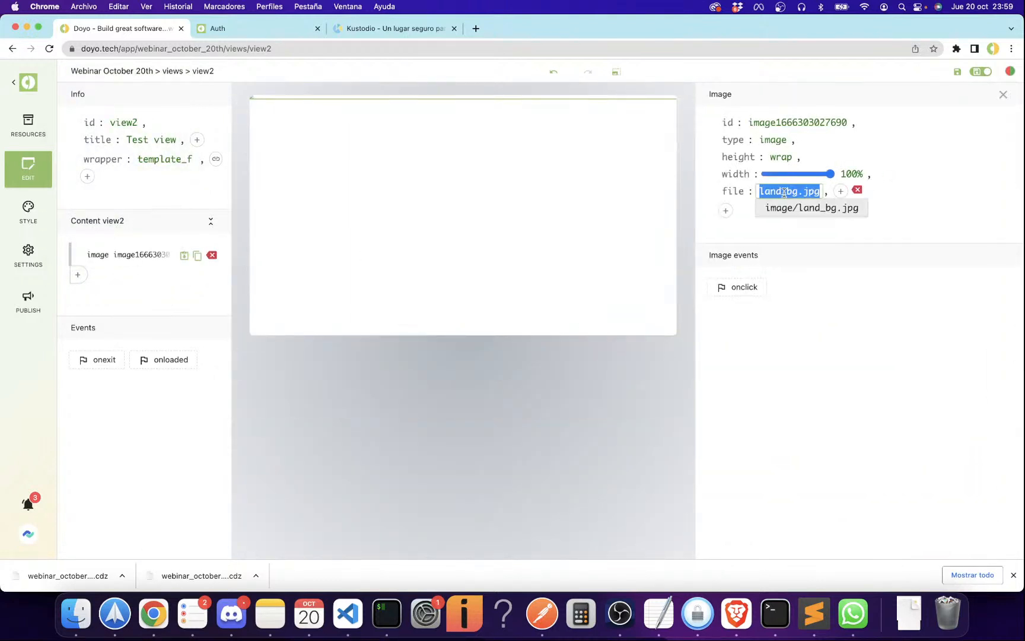
{"action": "left_click", "coordinate": [797, 208]}
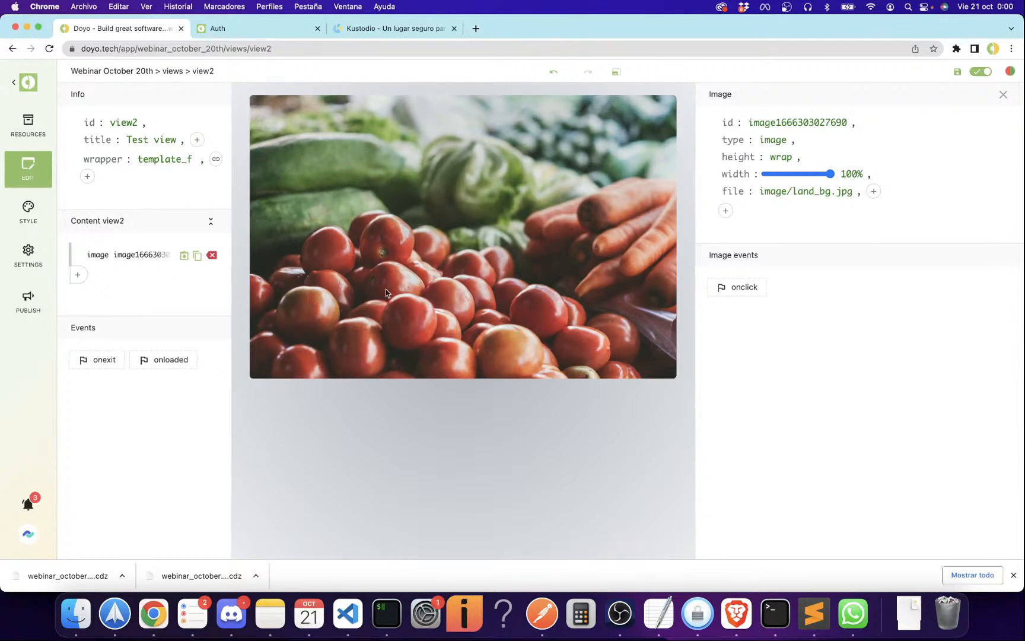
Set the width of the image in view2 to 50%
{"action": "double_click", "coordinate": [847, 173]}
{"action": "type", "text": "50"}
{"action": "key", "text": "Return"}
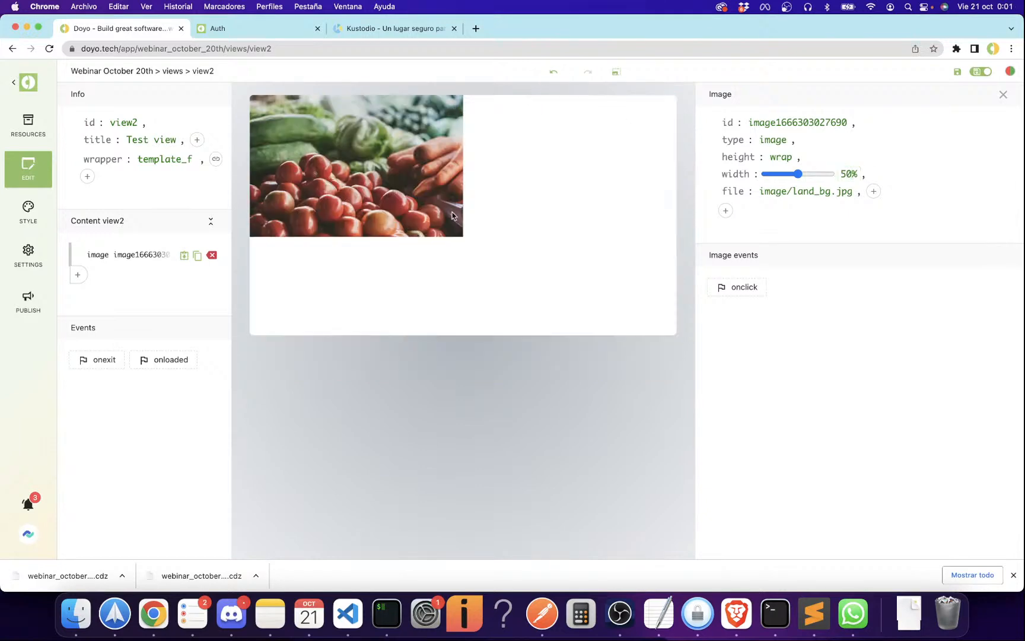
Set the width of the image in view2 to a fixed value of 400
{"action": "double_click", "coordinate": [848, 173]}
{"action": "left_click", "coordinate": [848, 174]}
{"action": "triple_click", "coordinate": [848, 174]}
{"action": "type", "text": "400"}
{"action": "key", "text": "Return"}
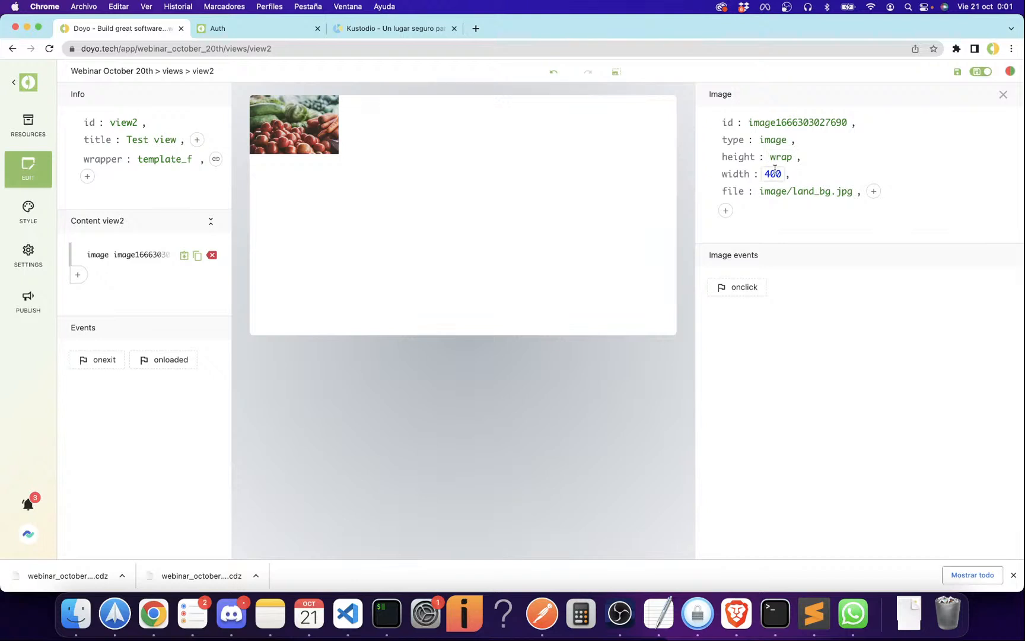
Set the width of the image in view2 to 800
{"action": "left_click_drag", "start_coordinate": [770, 174], "coordinate": [782, 173]}
{"action": "key", "text": "Left"}
{"action": "key", "text": "BackSpace"}
{"action": "type", "text": "8"}
{"action": "key", "text": "Return"}
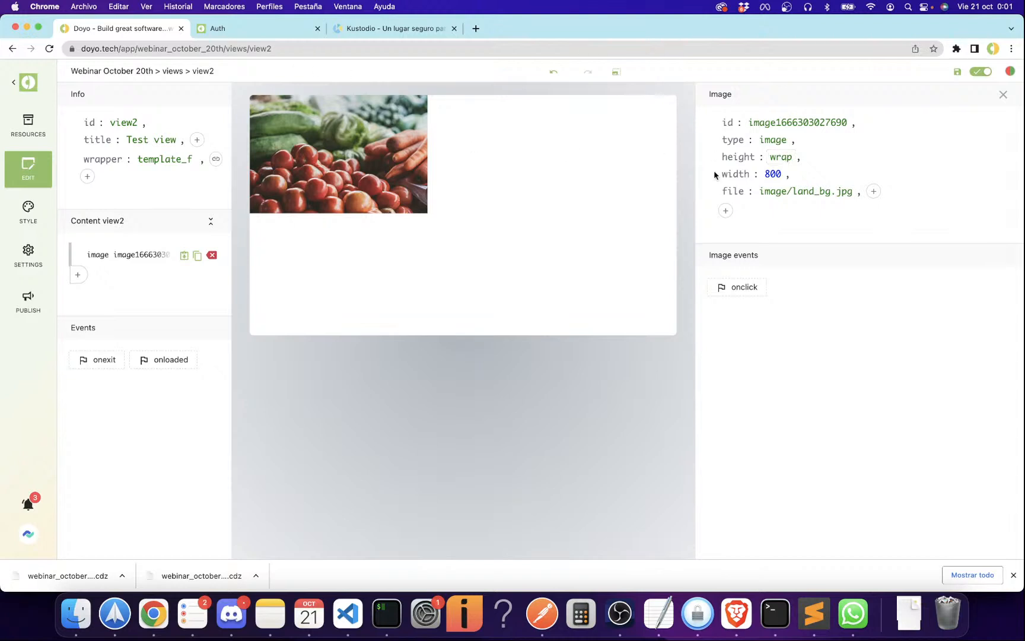
Set the image's height to 200 and add a scale property with the value contain
{"action": "left_click", "coordinate": [779, 150]}
{"action": "type", "text": "200"}
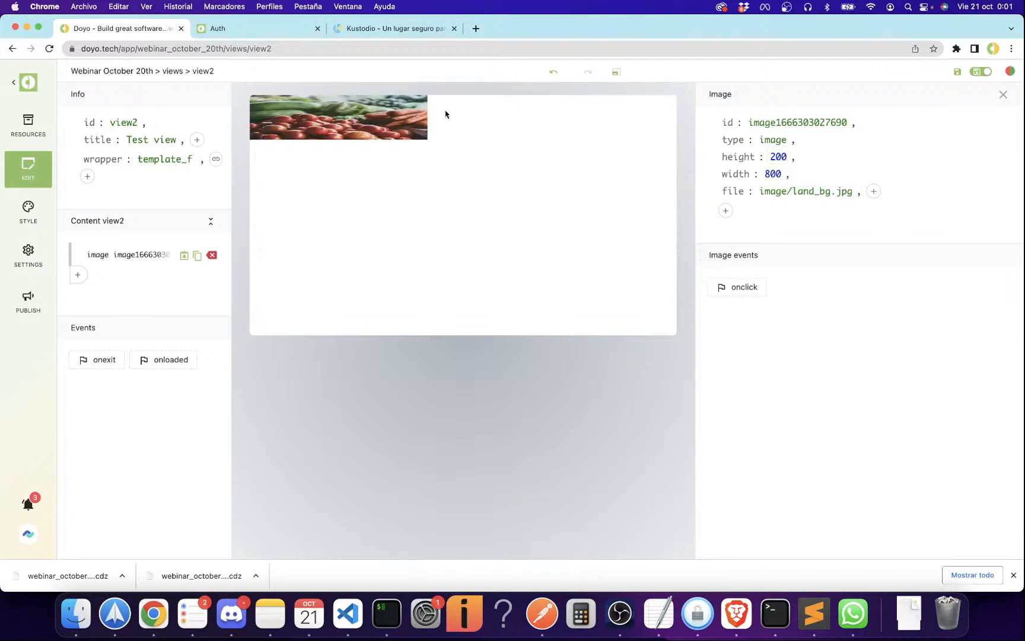
{"action": "left_click", "coordinate": [725, 210]}
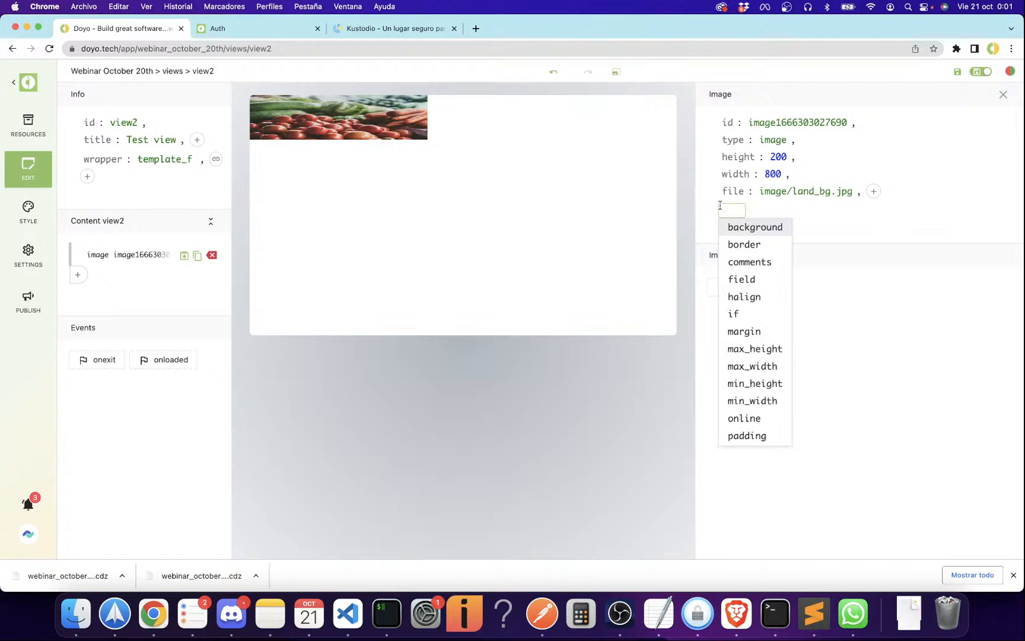
{"action": "scroll", "coordinate": [755, 394], "scroll_direction": "down", "scroll_amount": 4}
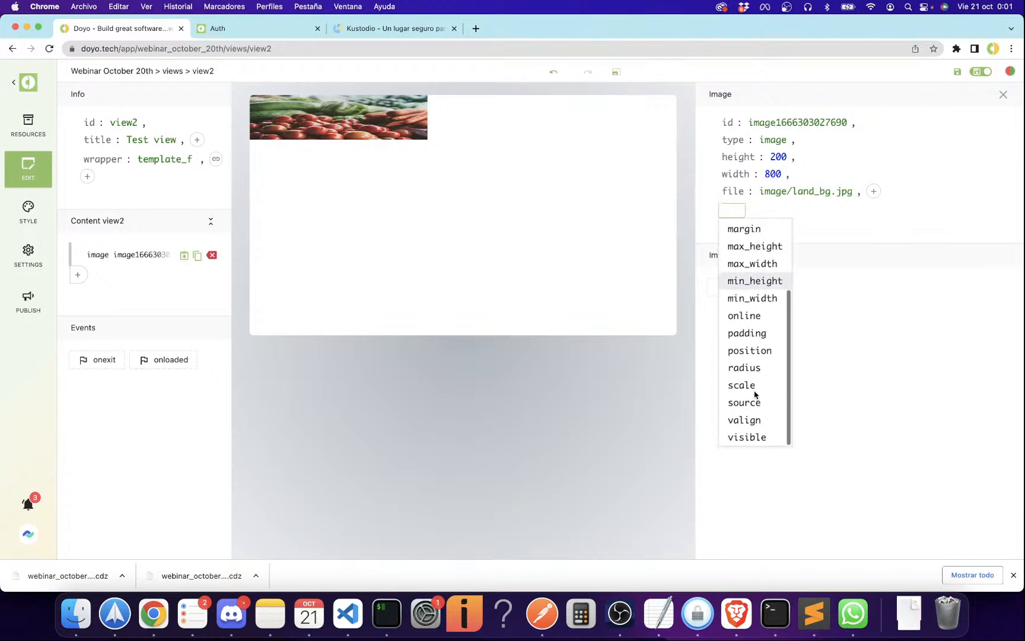
{"action": "left_click", "coordinate": [755, 384]}
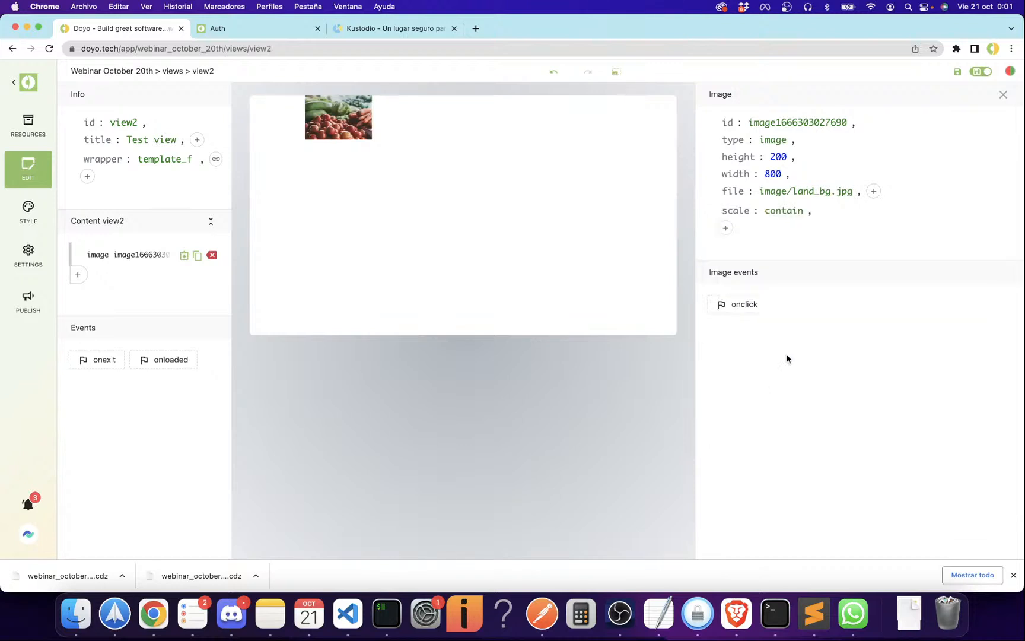
{"action": "left_click", "coordinate": [781, 210]}
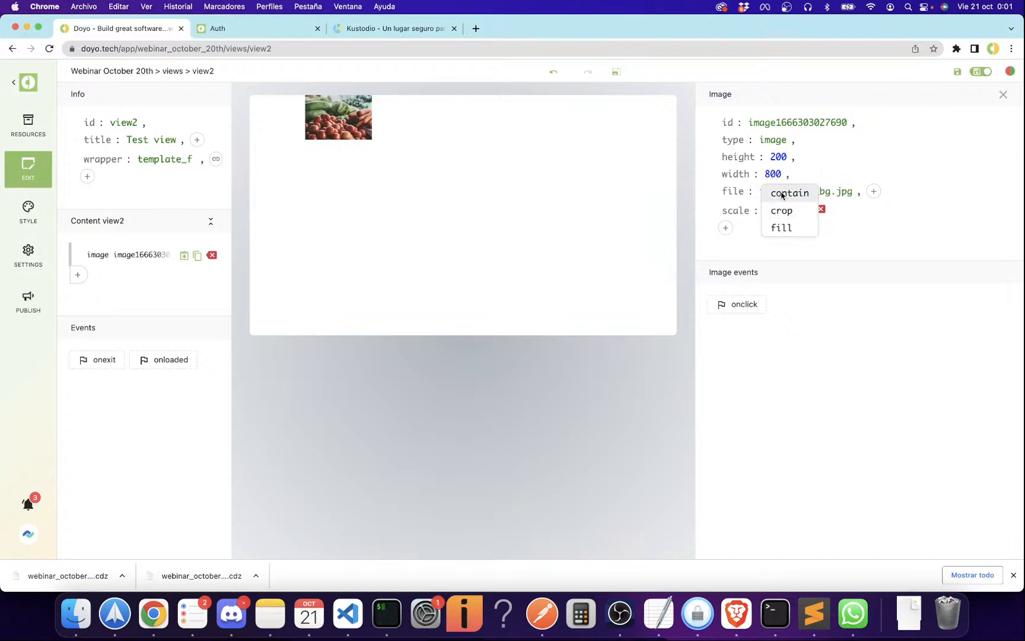
{"action": "left_click", "coordinate": [789, 191]}
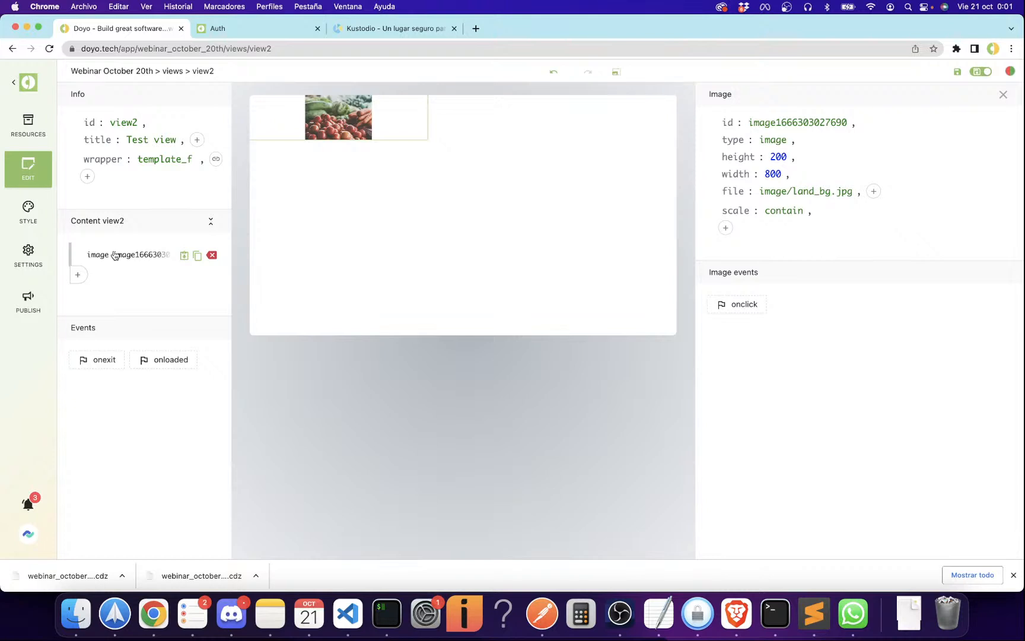
Try the crop scale on the image and set its scale to fill
{"action": "left_click", "coordinate": [782, 210]}
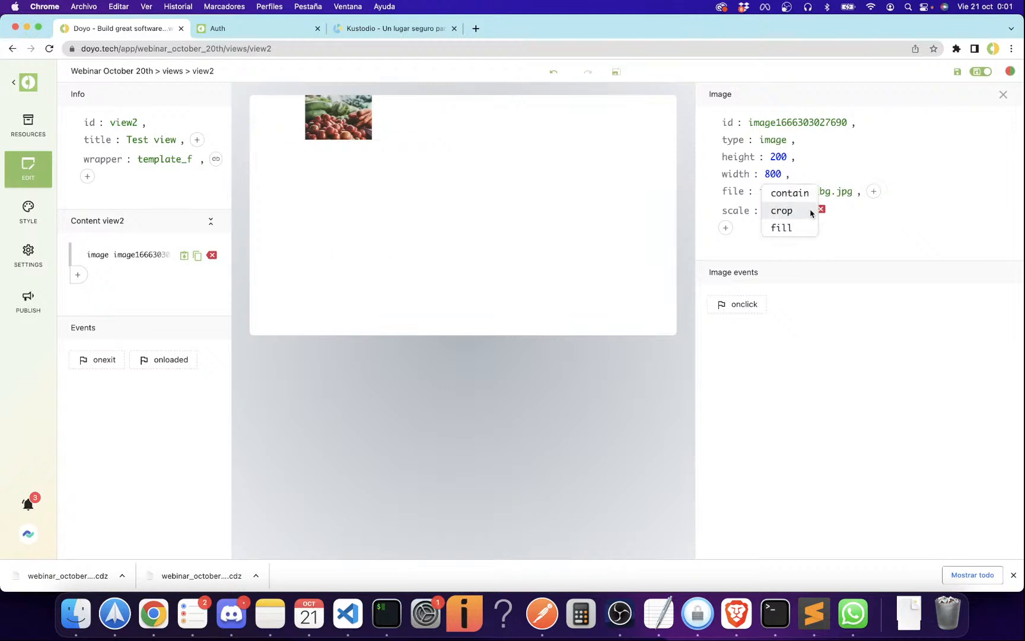
{"action": "left_click", "coordinate": [796, 211]}
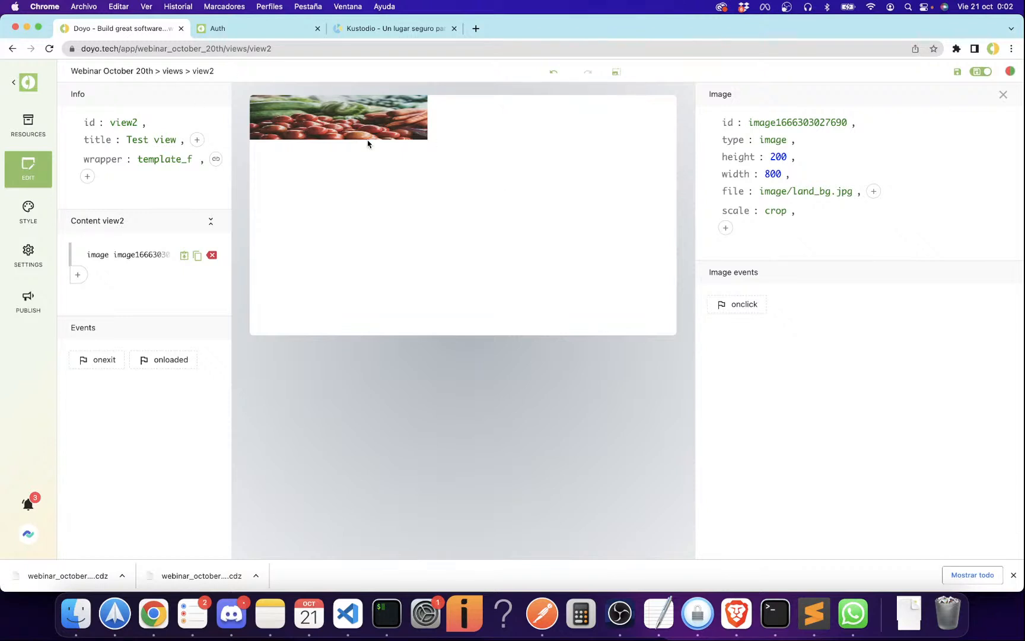
{"action": "left_click", "coordinate": [774, 211]}
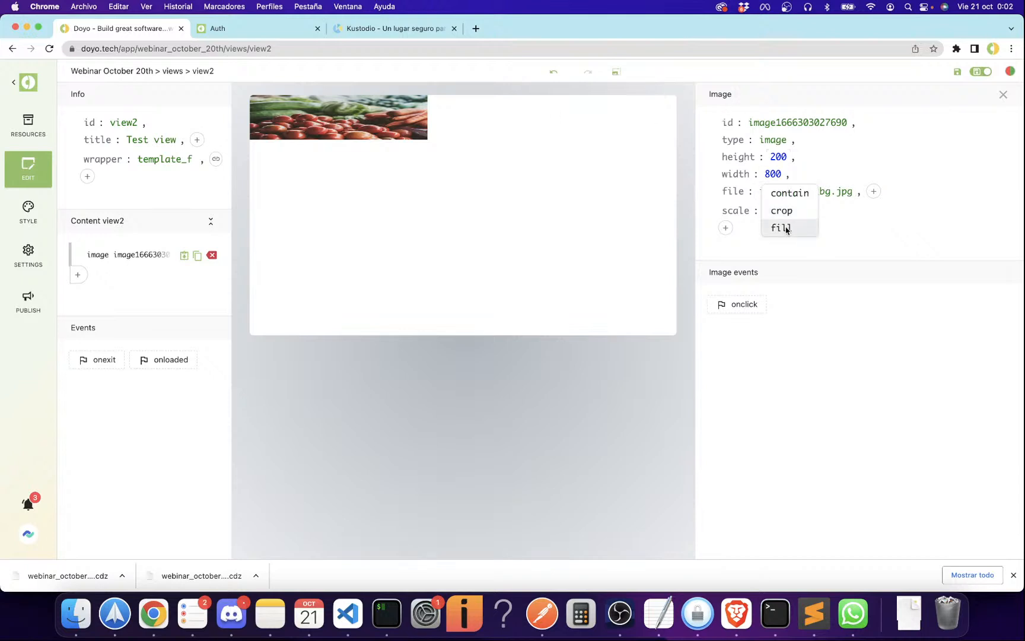
{"action": "left_click", "coordinate": [782, 229]}
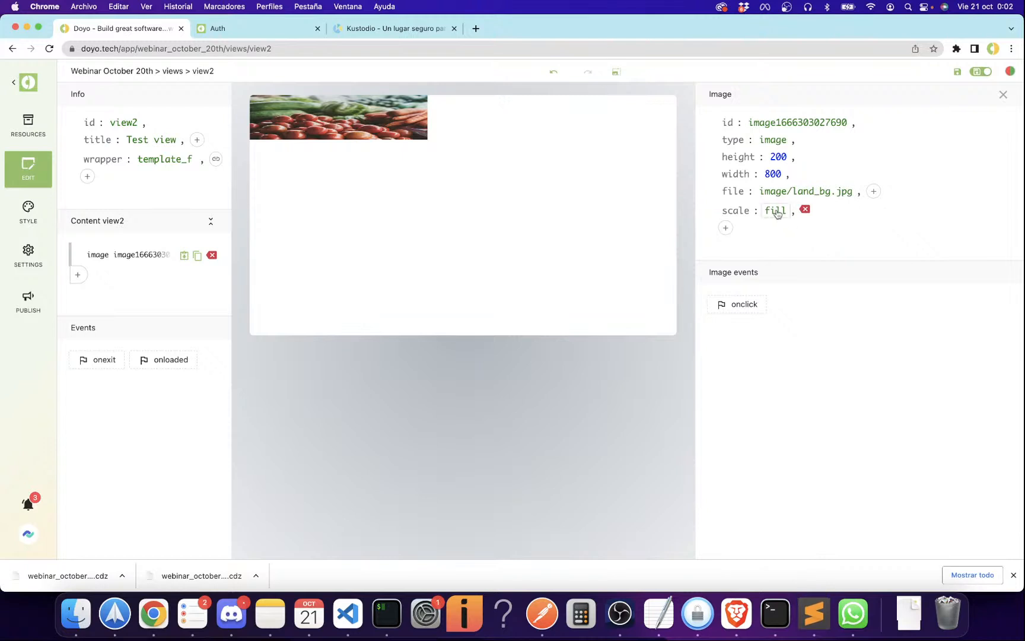
Set the height of the image in view2 to wrap
{"action": "left_click", "coordinate": [781, 156]}
{"action": "type", "text": "wrap"}
{"action": "key", "text": "Return"}
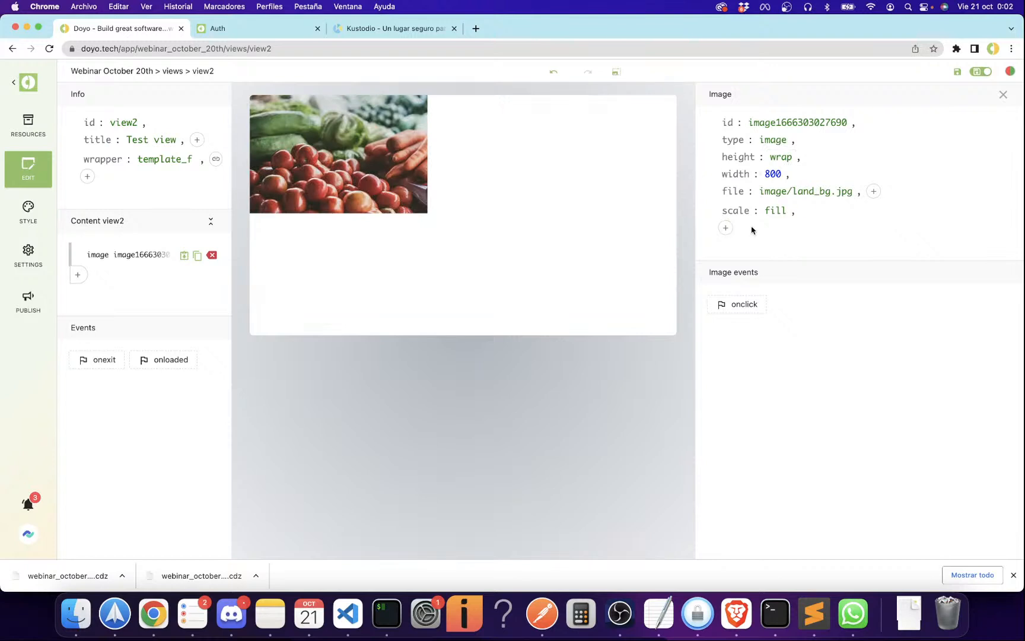
Add a halign property to the image, try end and start, and set it to center
{"action": "left_click", "coordinate": [728, 228]}
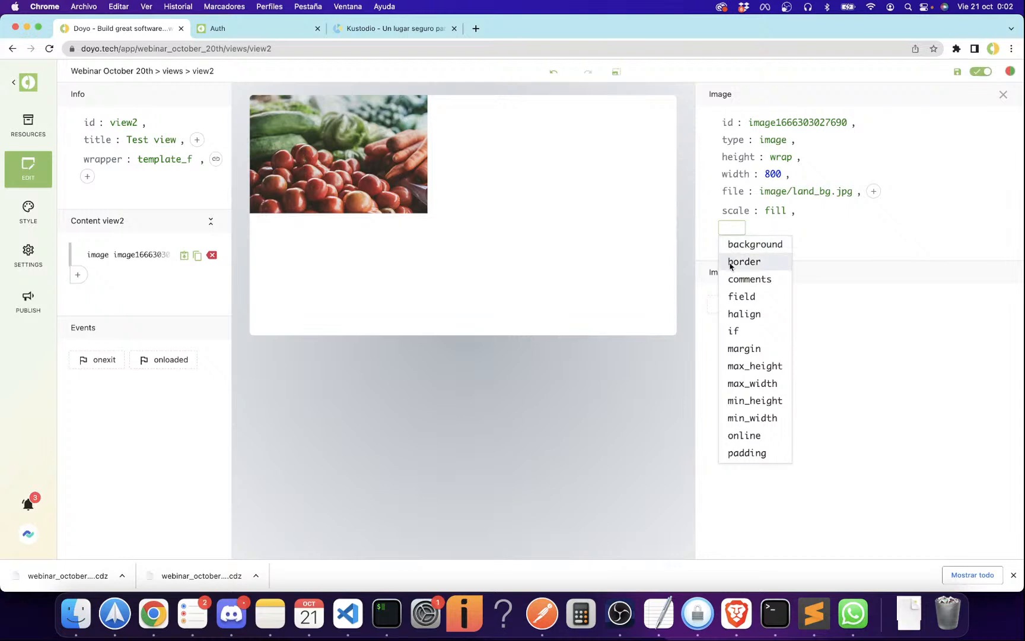
{"action": "left_click", "coordinate": [736, 314]}
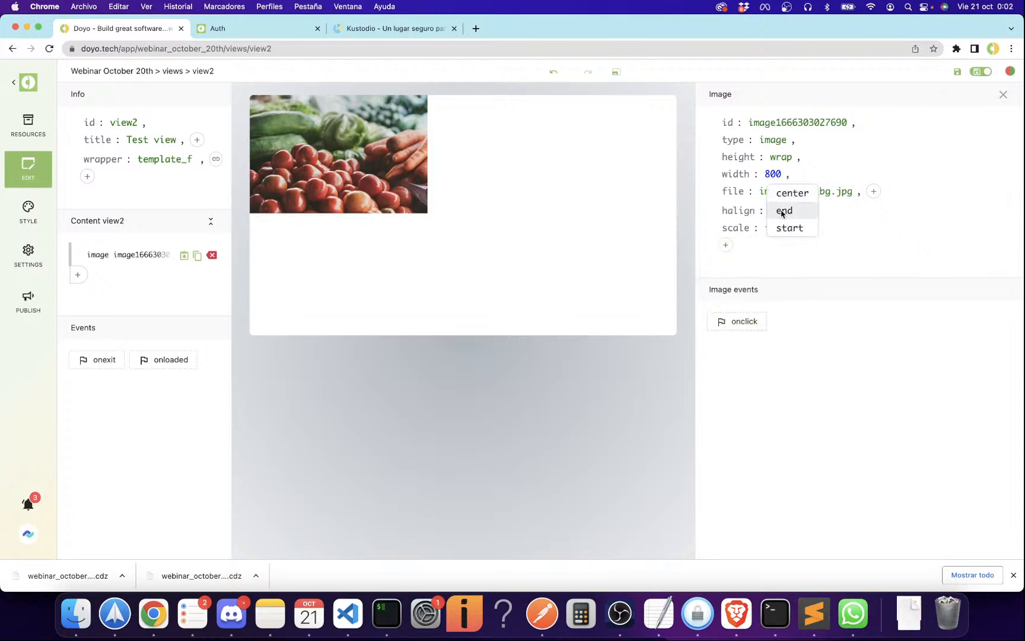
{"action": "left_click", "coordinate": [795, 195]}
{"action": "left_click", "coordinate": [788, 211]}
{"action": "left_click", "coordinate": [795, 209]}
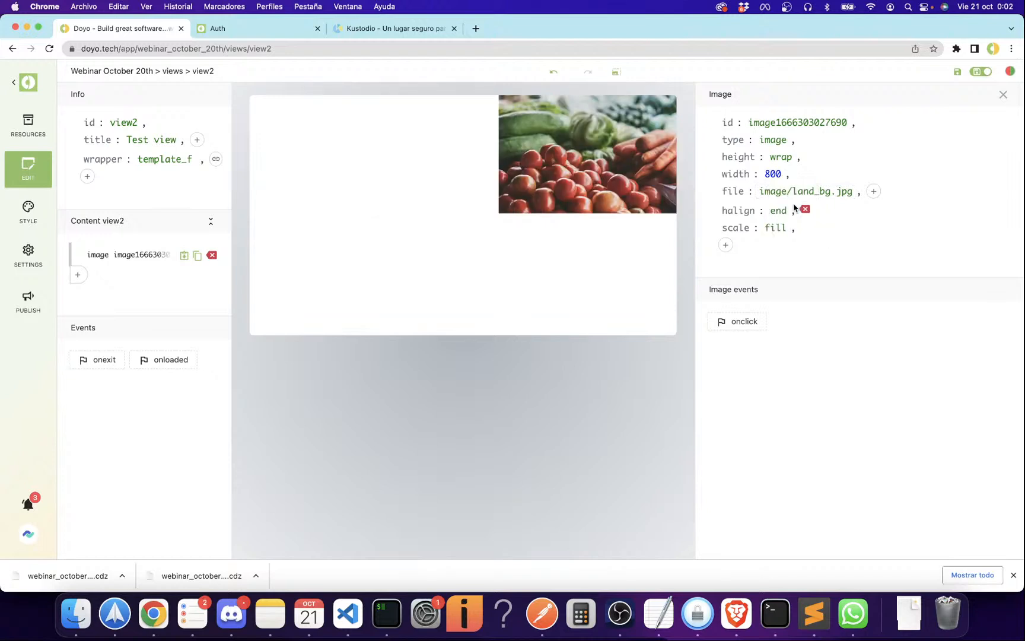
{"action": "left_click", "coordinate": [785, 210]}
{"action": "left_click", "coordinate": [789, 229]}
{"action": "left_click", "coordinate": [784, 211]}
{"action": "left_click", "coordinate": [795, 193]}
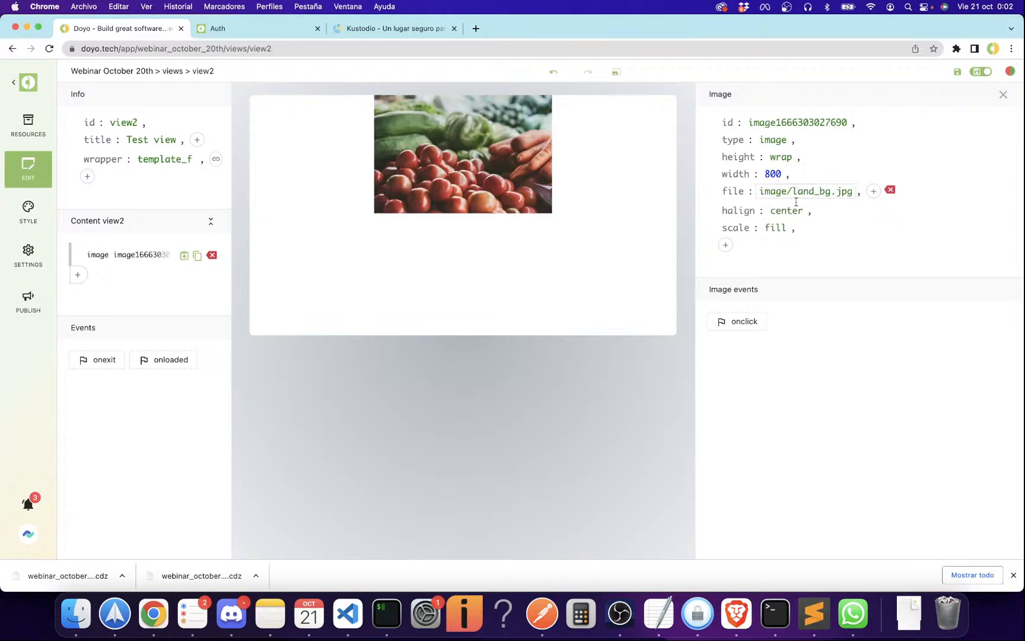
Try a valign property with the value middle on the image and remove the property
{"action": "left_click", "coordinate": [725, 245]}
{"action": "left_click", "coordinate": [874, 423]}
{"action": "left_click", "coordinate": [725, 245]}
{"action": "scroll", "coordinate": [749, 404], "scroll_direction": "down", "scroll_amount": 3}
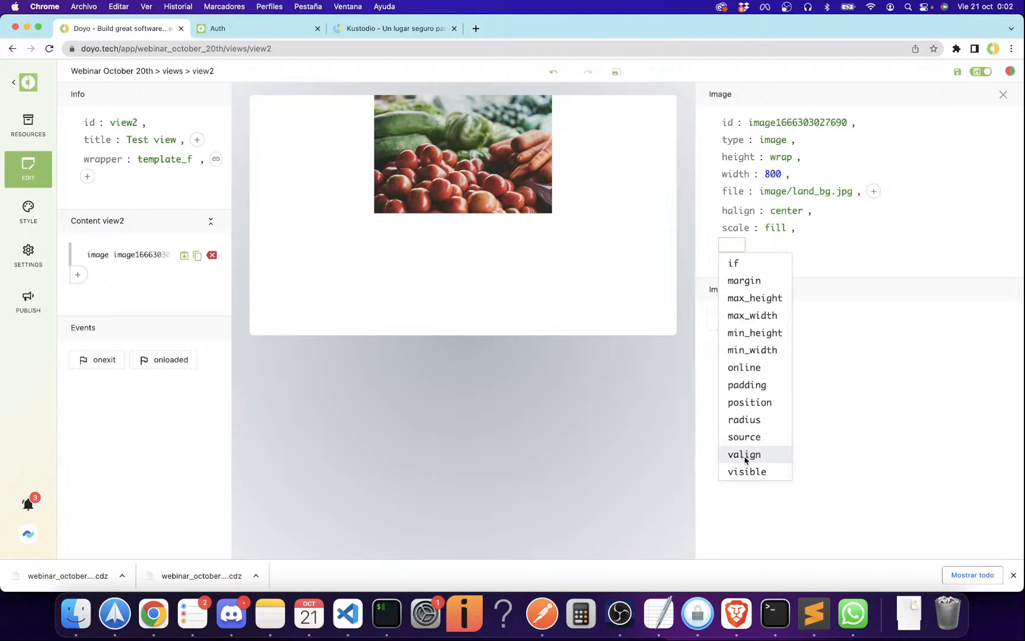
{"action": "left_click", "coordinate": [746, 455]}
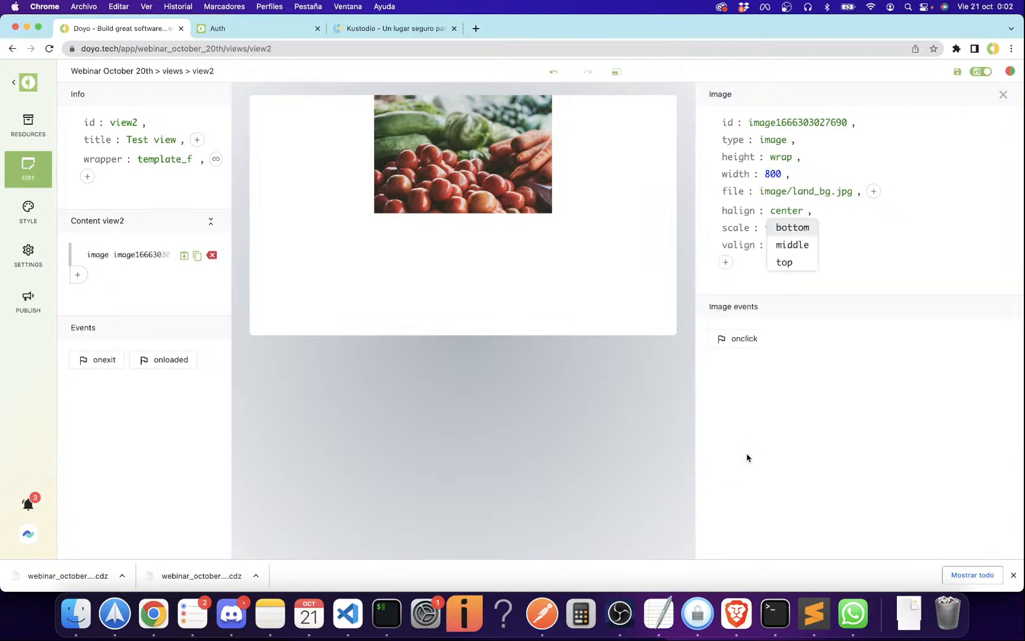
{"action": "left_click", "coordinate": [796, 252]}
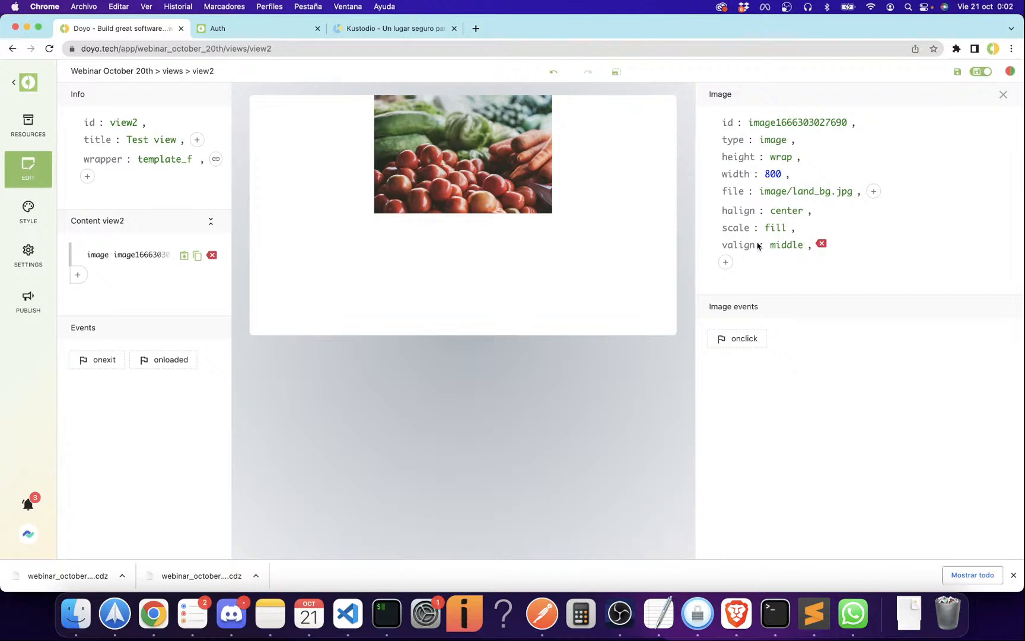
{"action": "left_click", "coordinate": [821, 244]}
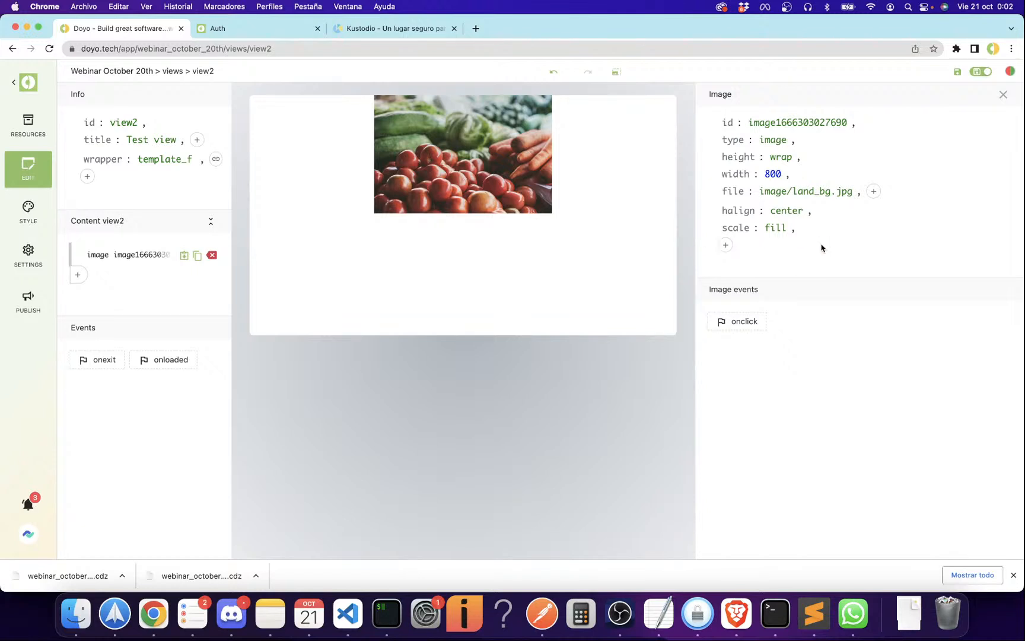
Add a radius property to the image, try 15, and set it to 35
{"action": "left_click", "coordinate": [726, 245]}
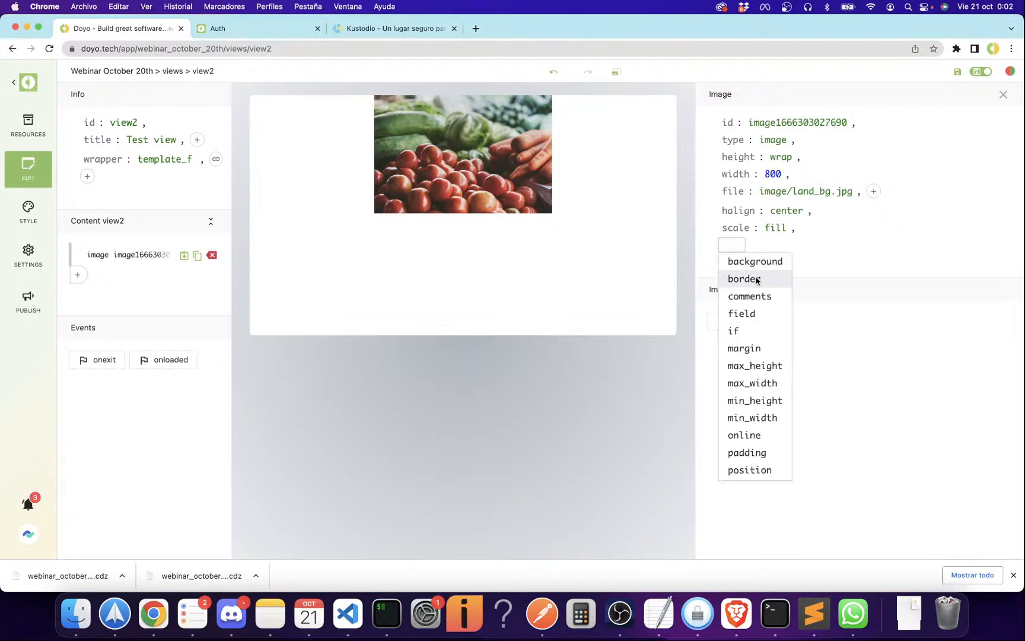
{"action": "scroll", "coordinate": [756, 279], "scroll_direction": "down", "scroll_amount": 2}
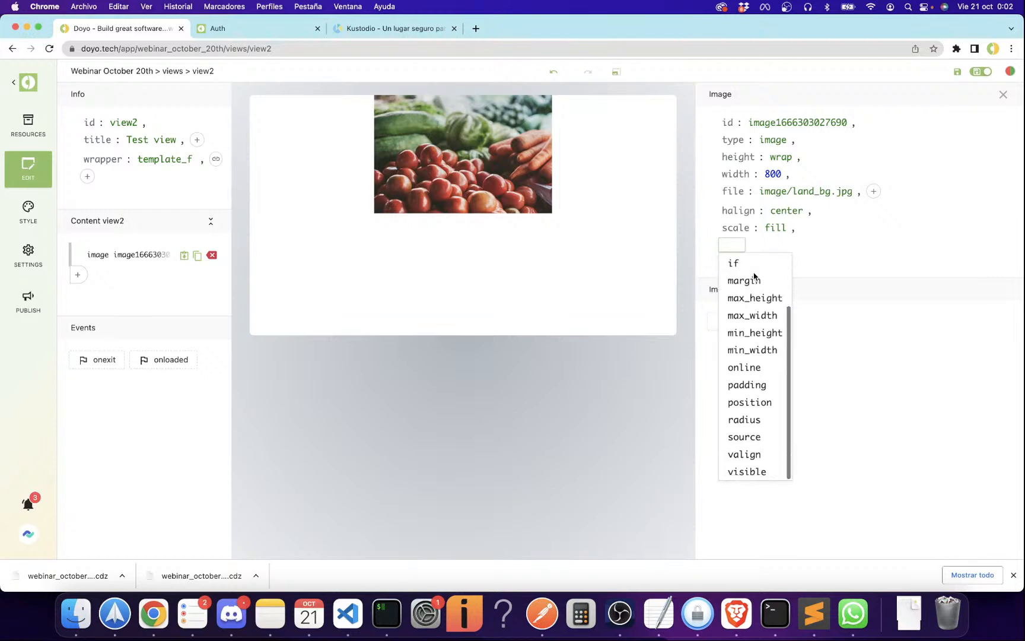
{"action": "left_click", "coordinate": [745, 419]}
{"action": "double_click", "coordinate": [772, 226]}
{"action": "type", "text": "15"}
{"action": "double_click", "coordinate": [775, 227]}
{"action": "type", "text": "35"}
{"action": "key", "text": "Return"}
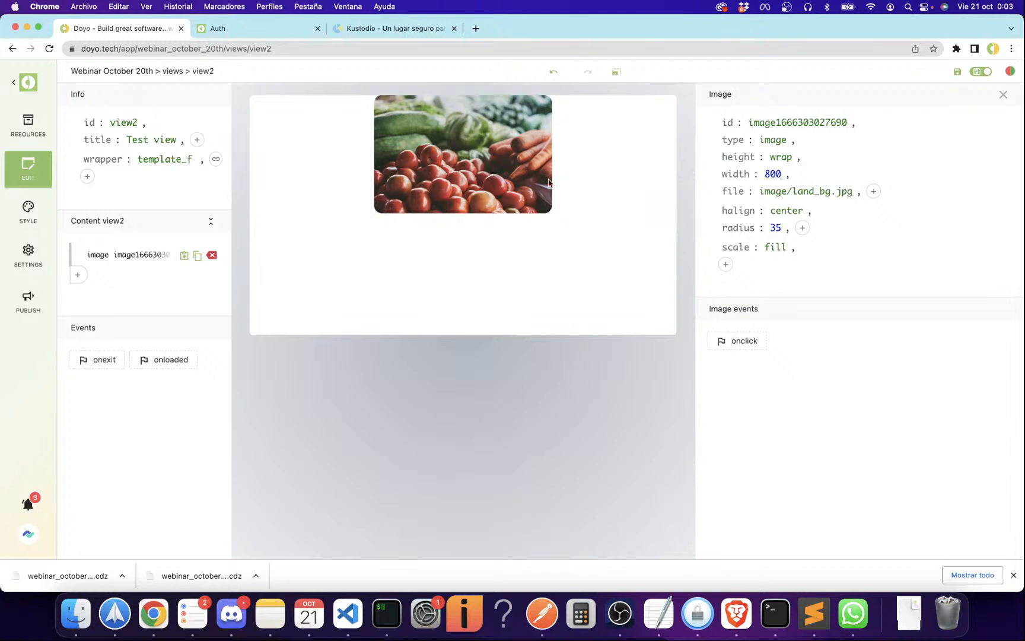
Set the halign property of the image in view2 to start
{"action": "left_click", "coordinate": [726, 265]}
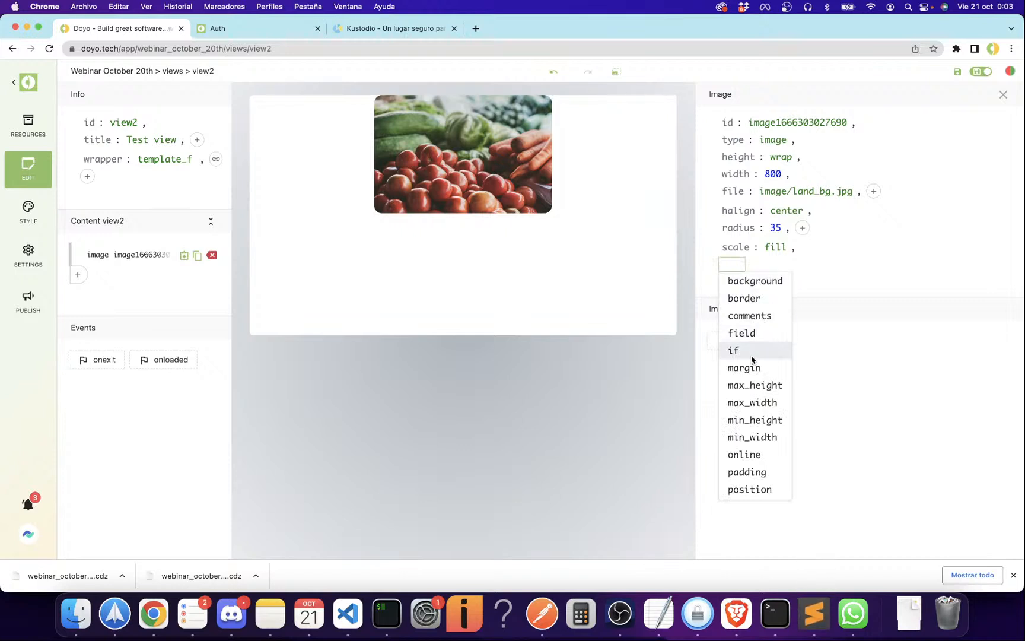
{"action": "scroll", "coordinate": [752, 360], "scroll_direction": "down", "scroll_amount": 3}
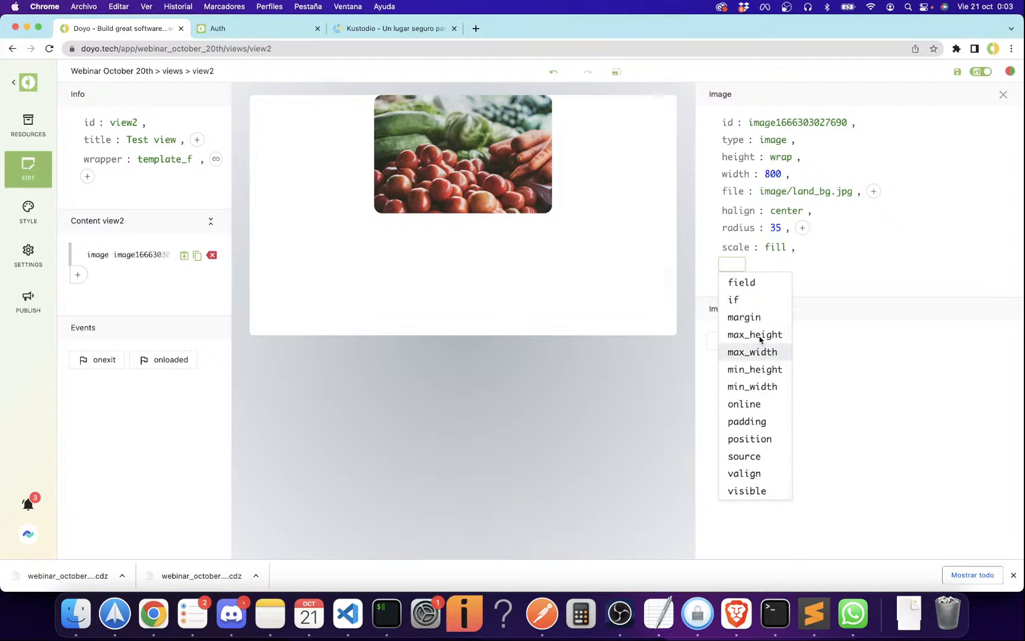
{"action": "left_click", "coordinate": [868, 446]}
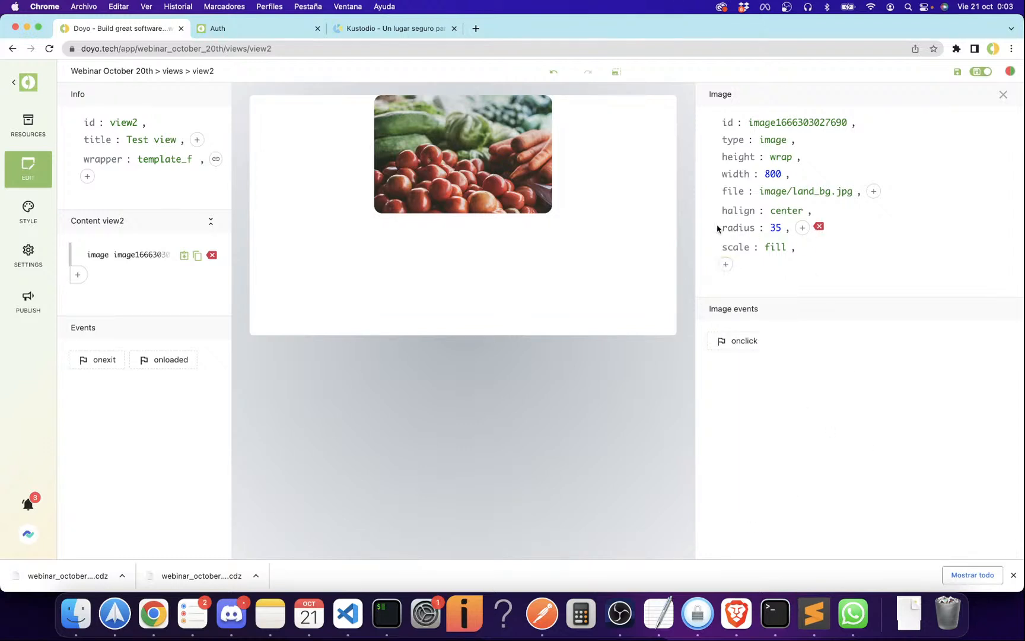
{"action": "left_click", "coordinate": [778, 211]}
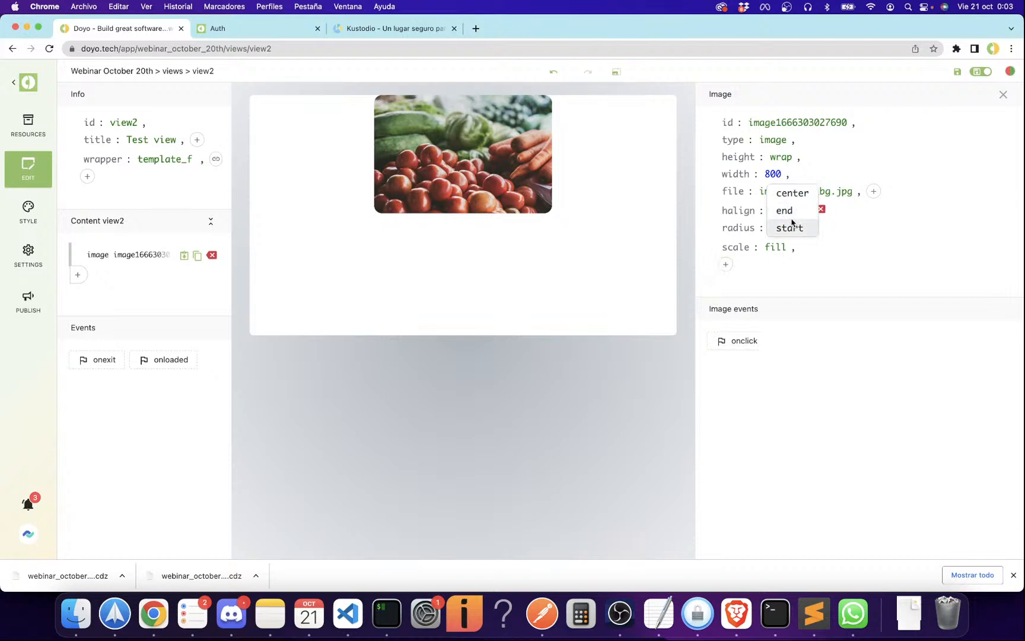
{"action": "left_click", "coordinate": [790, 227]}
Add a margin property to the image and set it to 100
{"action": "left_click", "coordinate": [726, 264]}
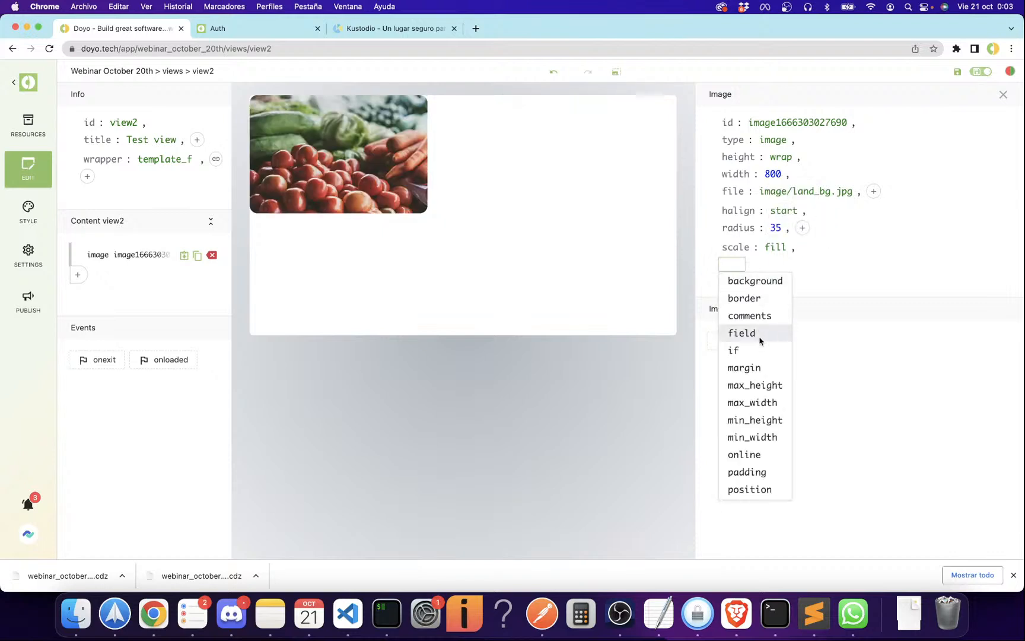
{"action": "left_click", "coordinate": [752, 368]}
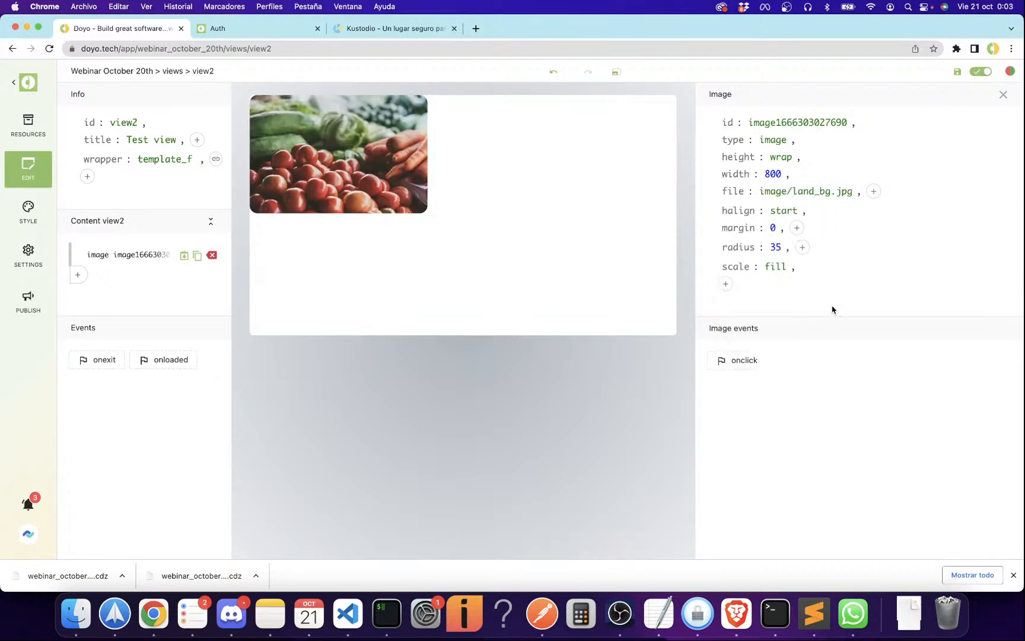
{"action": "left_click", "coordinate": [776, 226]}
{"action": "key", "text": "BackSpace"}
{"action": "type", "text": "100"}
{"action": "key", "text": "Return"}
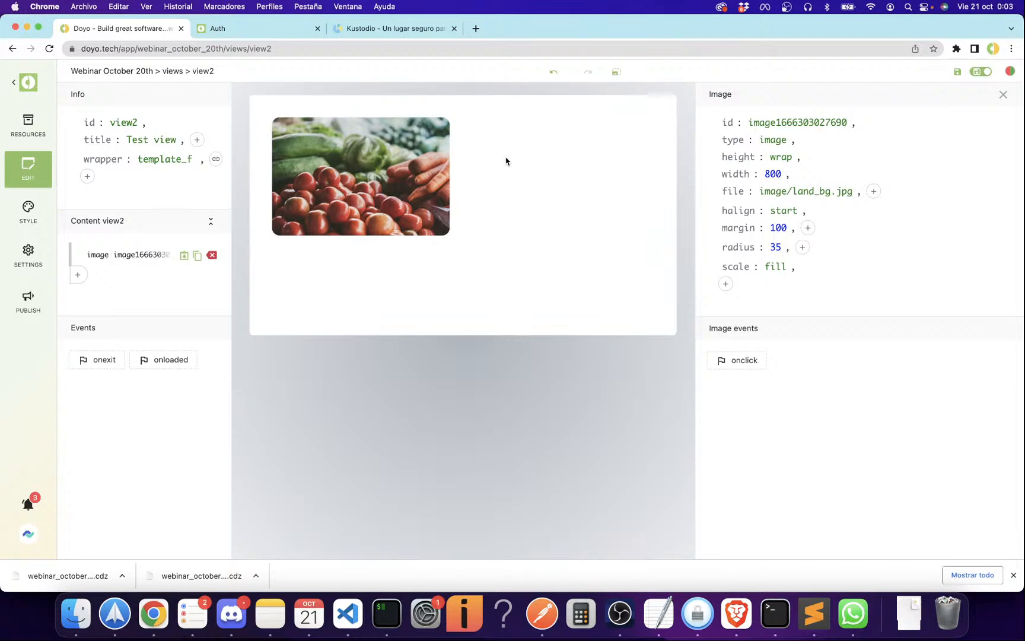
Try applying the image's margin of 100 to the top side only and remove the margin property
{"action": "left_click", "coordinate": [808, 228]}
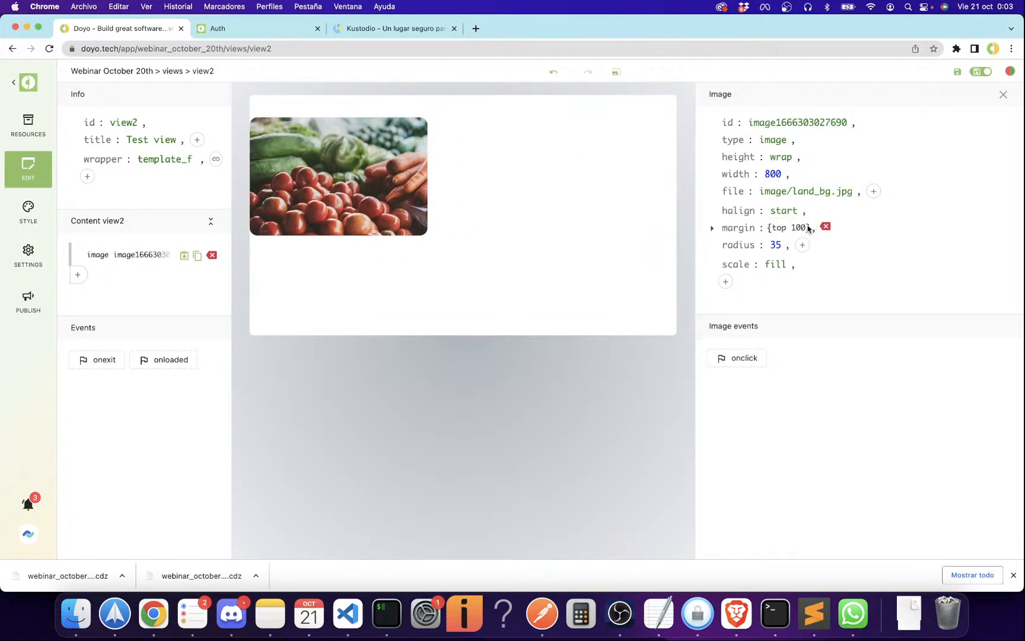
{"action": "left_click", "coordinate": [789, 229]}
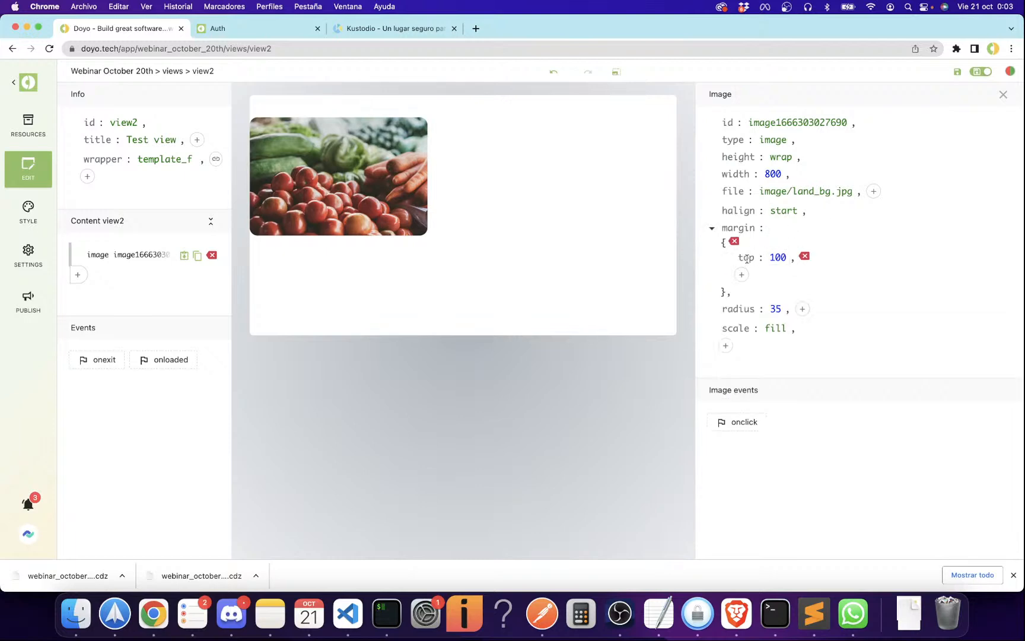
{"action": "left_click", "coordinate": [734, 240]}
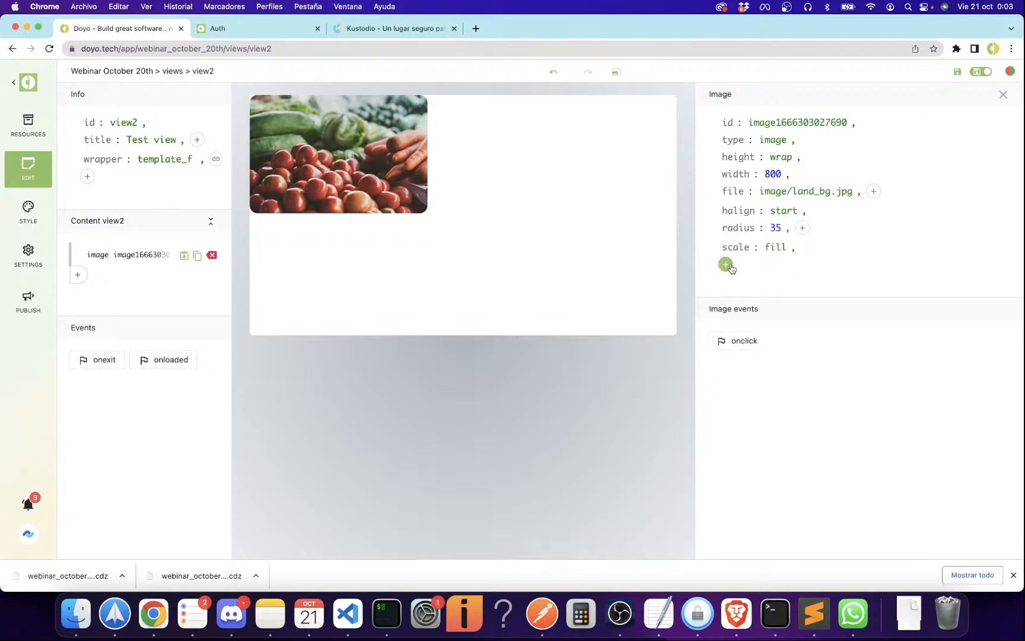
Add the margin property to the image again with a value of 100 on all sides
{"action": "left_click", "coordinate": [725, 264]}
{"action": "left_click", "coordinate": [753, 367]}
{"action": "left_click", "coordinate": [773, 228]}
{"action": "type", "text": "100"}
{"action": "key", "text": "Return"}
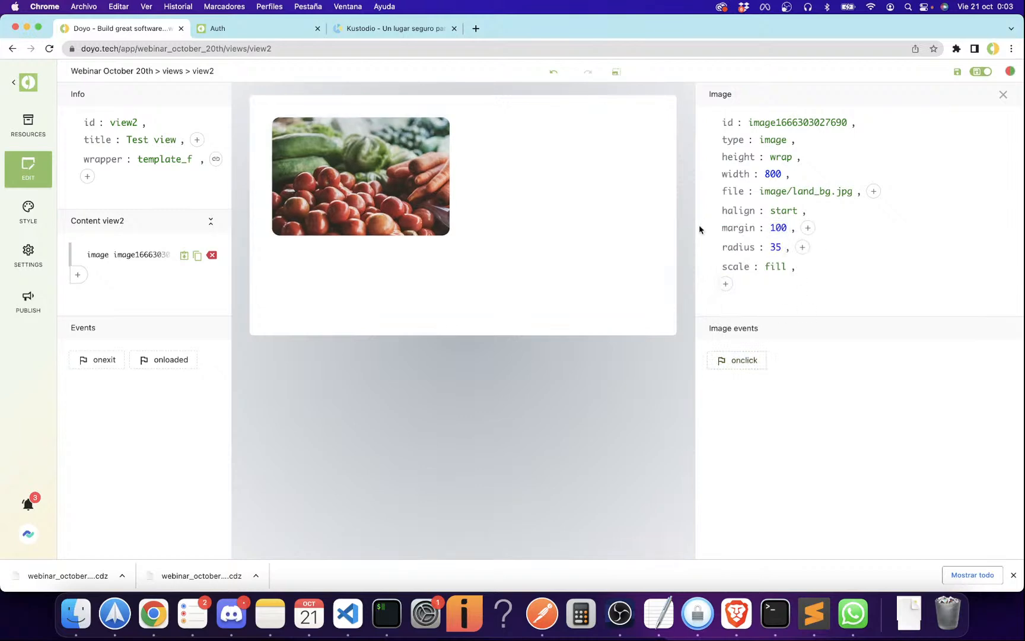
Try a per-side margin of top 100 and start 200 on the image and remove the margin property
{"action": "left_click", "coordinate": [808, 230]}
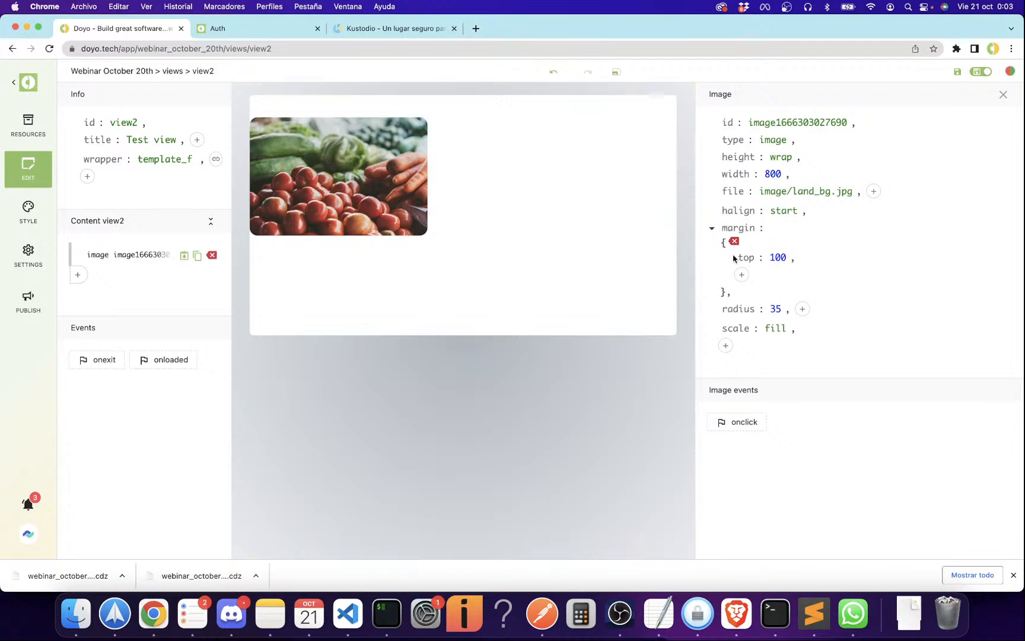
{"action": "left_click", "coordinate": [742, 274]}
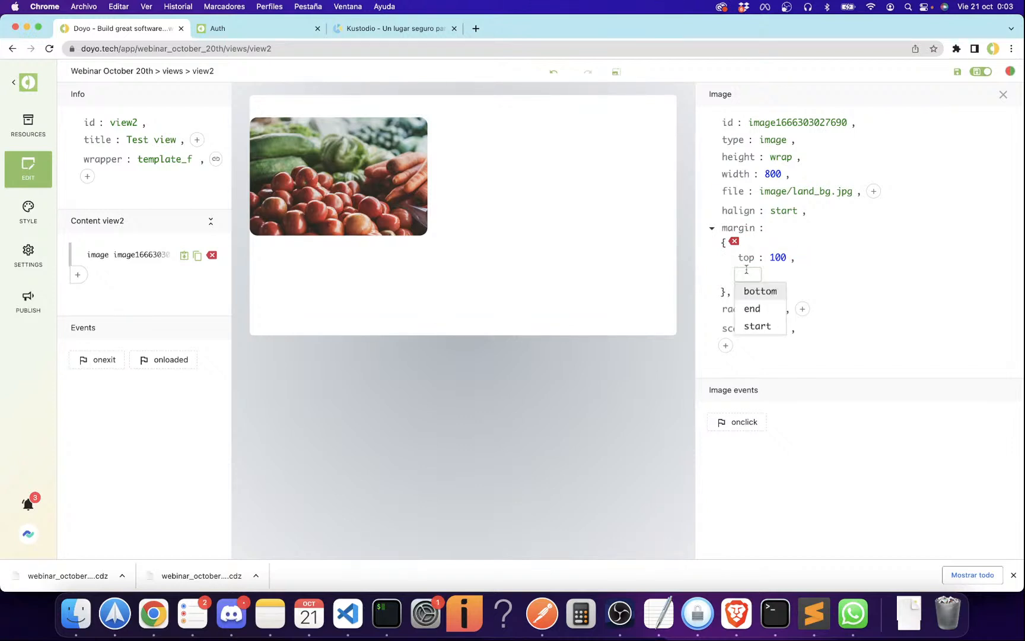
{"action": "left_click", "coordinate": [755, 327]}
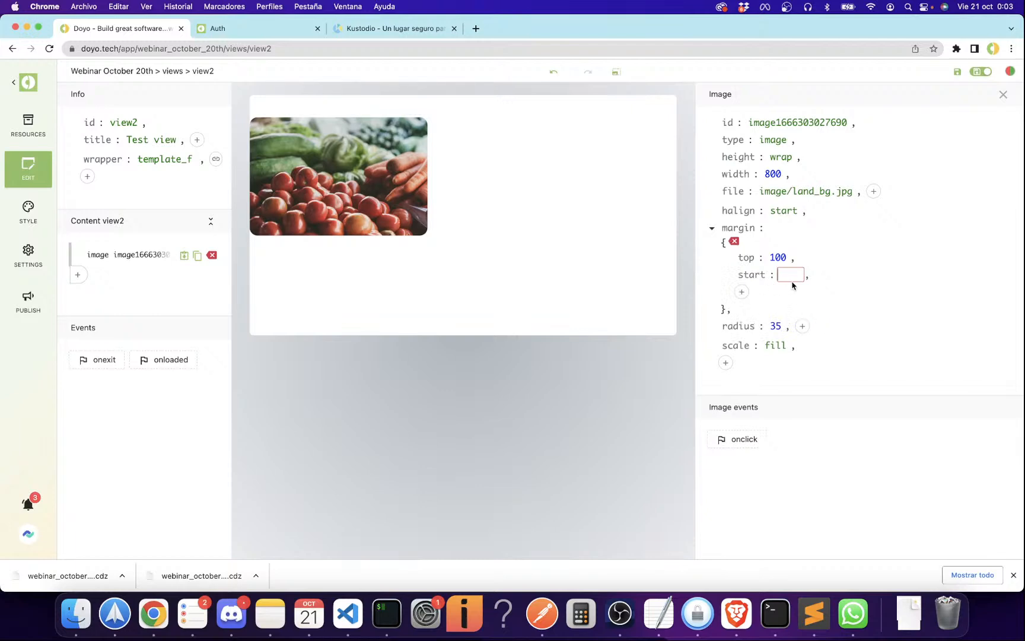
{"action": "type", "text": "200"}
{"action": "key", "text": "Return"}
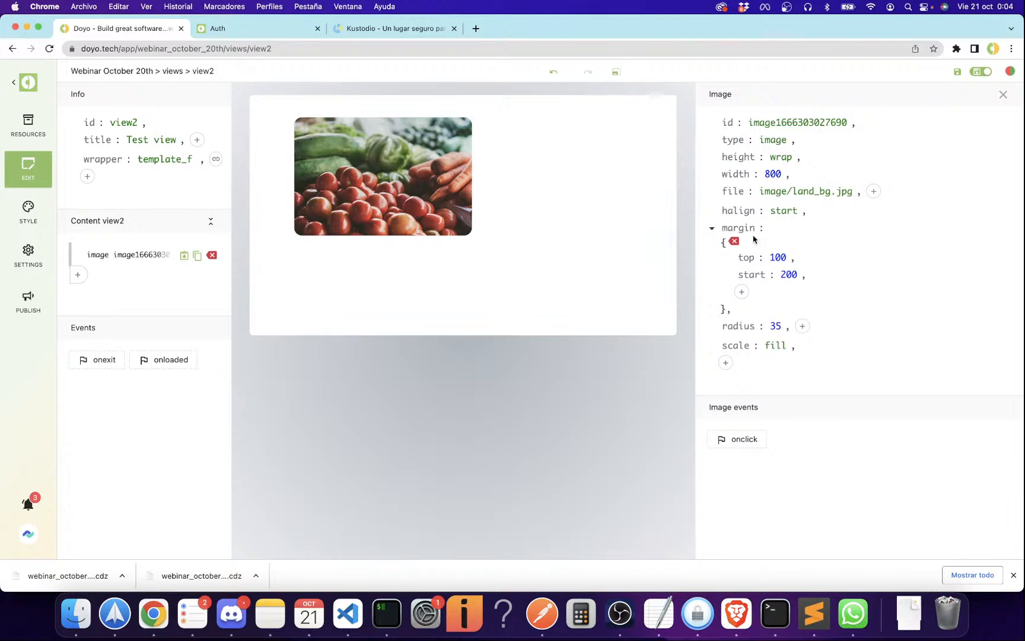
{"action": "left_click", "coordinate": [735, 242]}
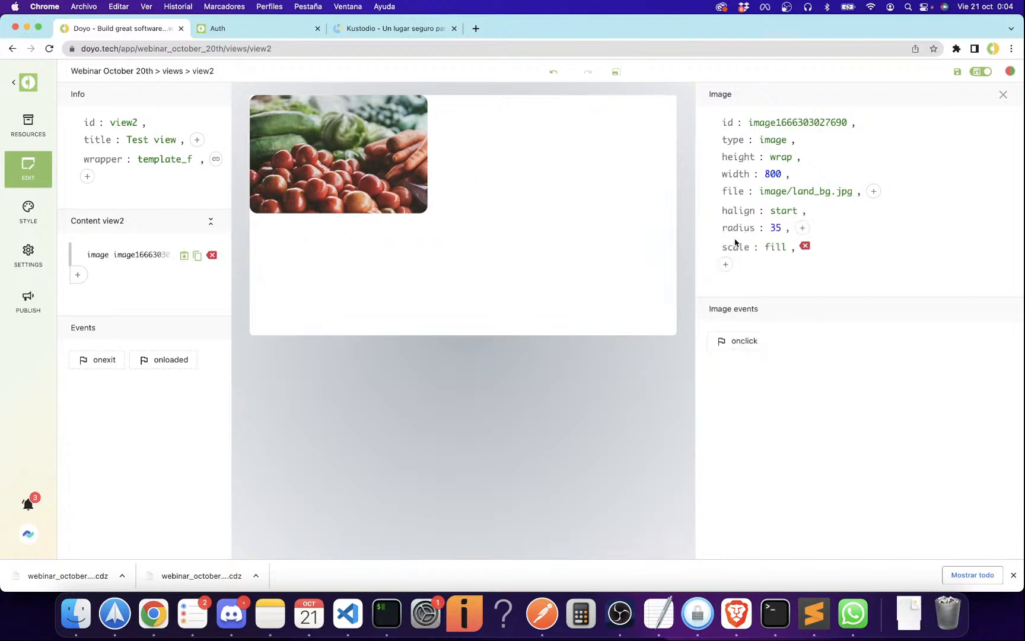
{"action": "left_click", "coordinate": [727, 265]}
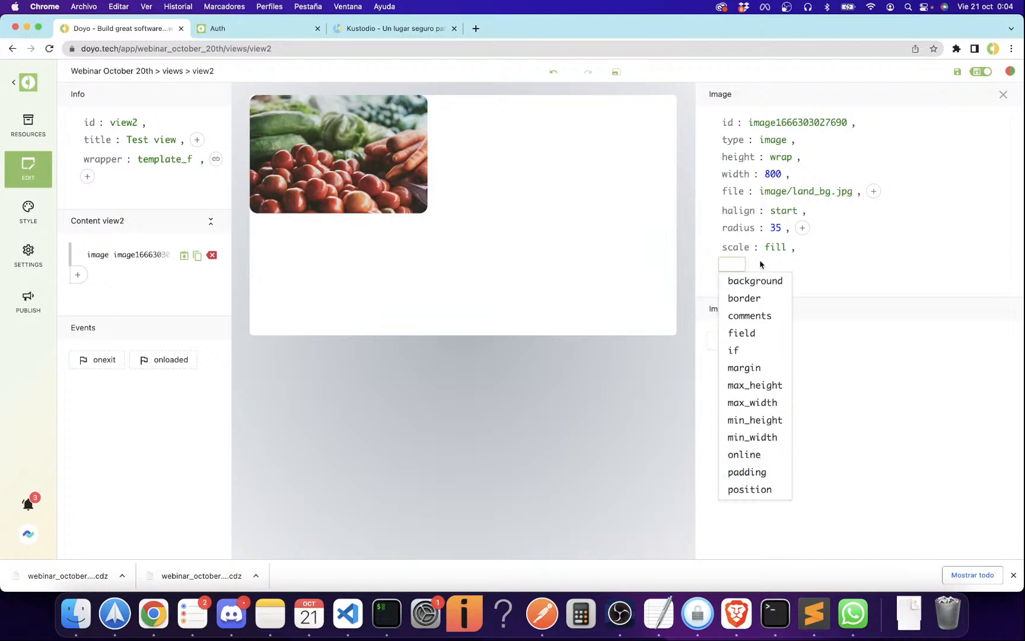
{"action": "left_click", "coordinate": [757, 284]}
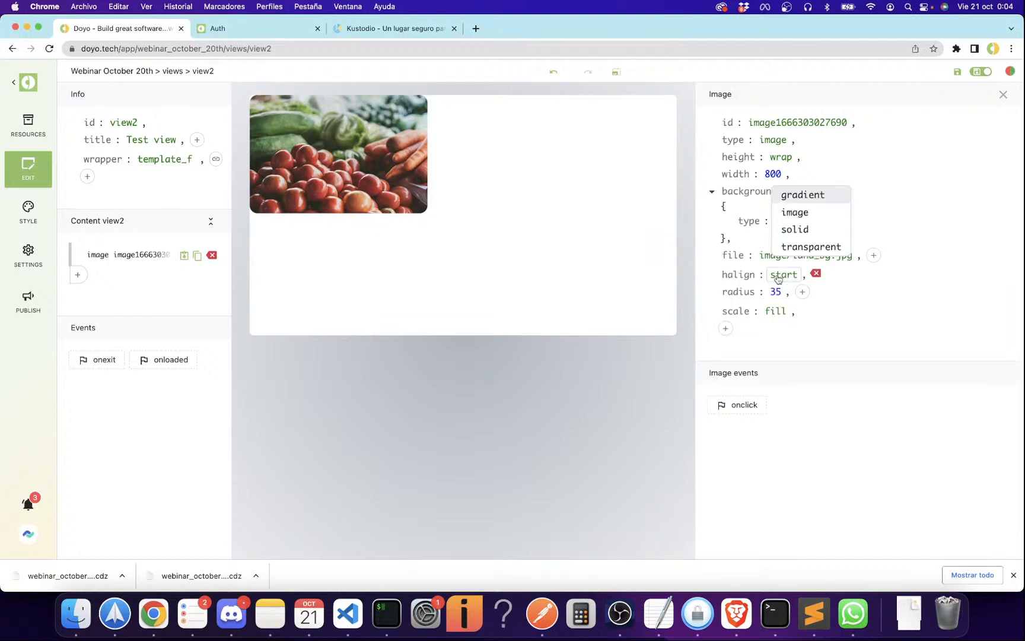
{"action": "left_click", "coordinate": [807, 237]}
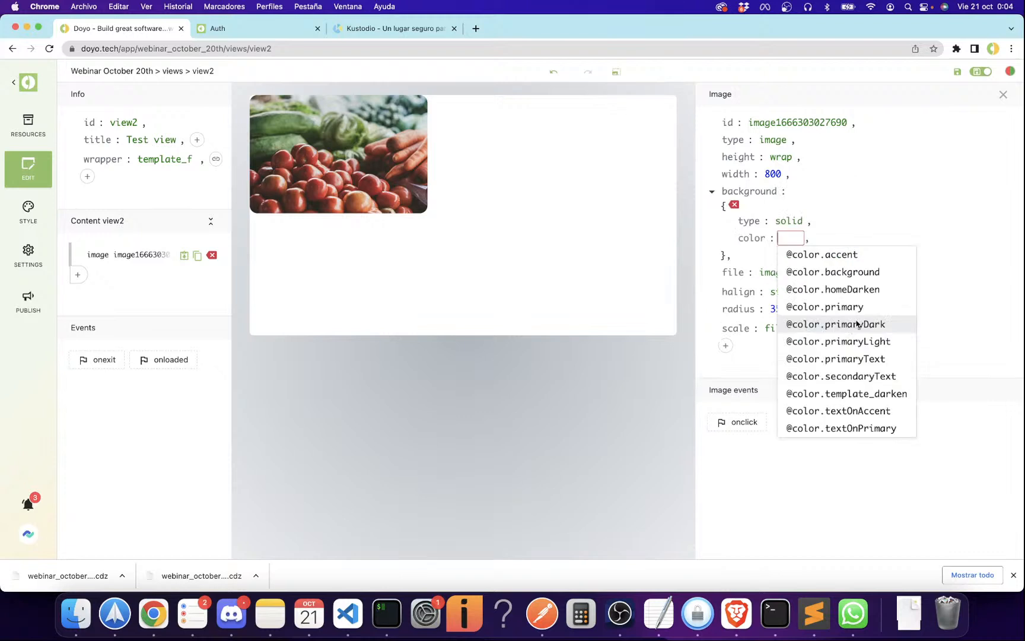
{"action": "left_click", "coordinate": [843, 308]}
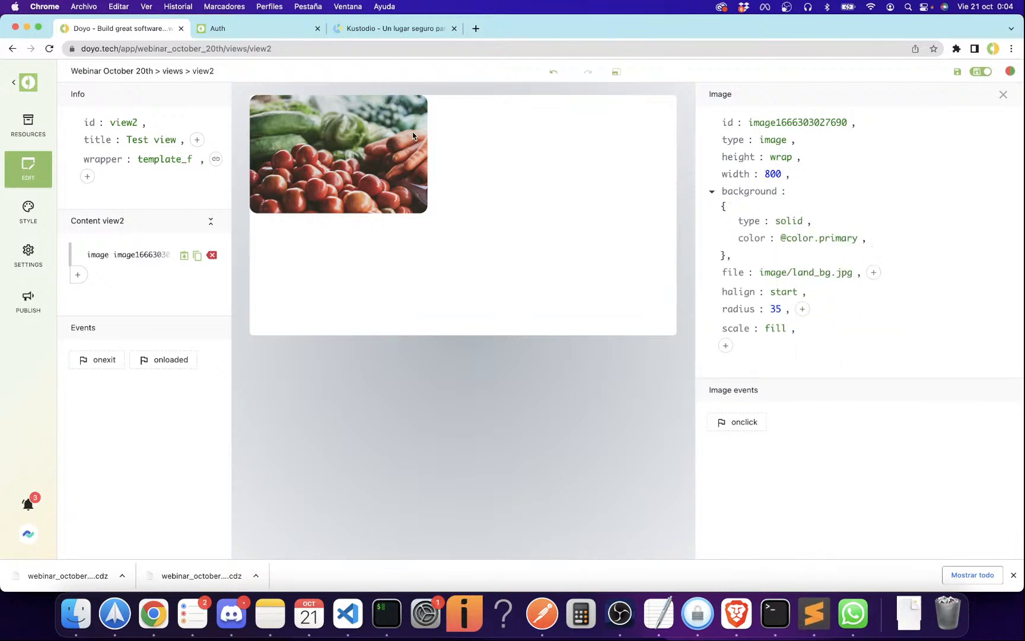
{"action": "left_click", "coordinate": [712, 191]}
Add a padding property to the image and set it to 50
{"action": "left_click", "coordinate": [725, 282]}
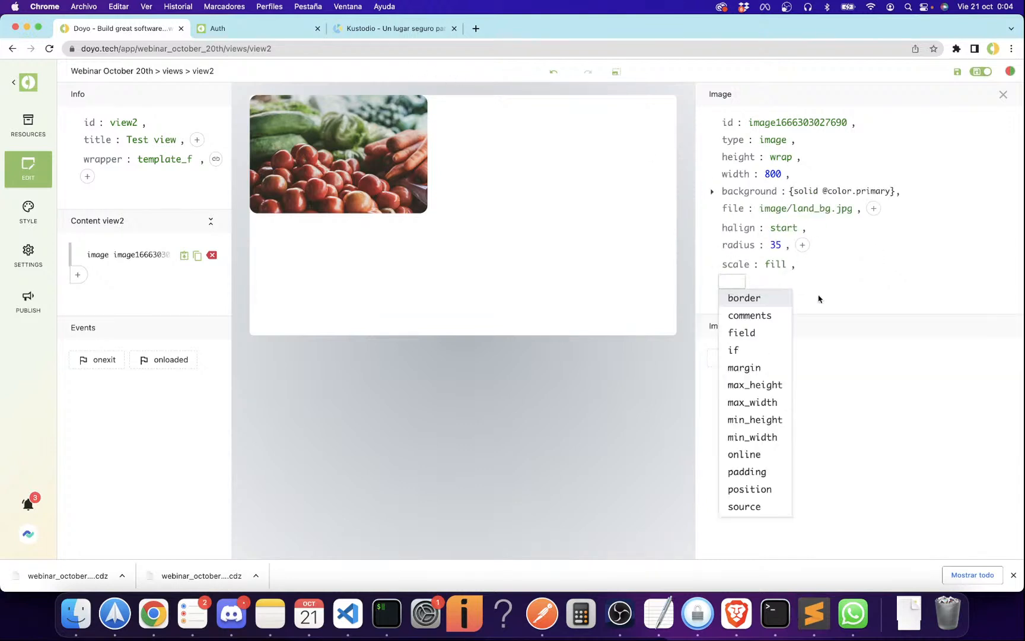
{"action": "left_click", "coordinate": [745, 472]}
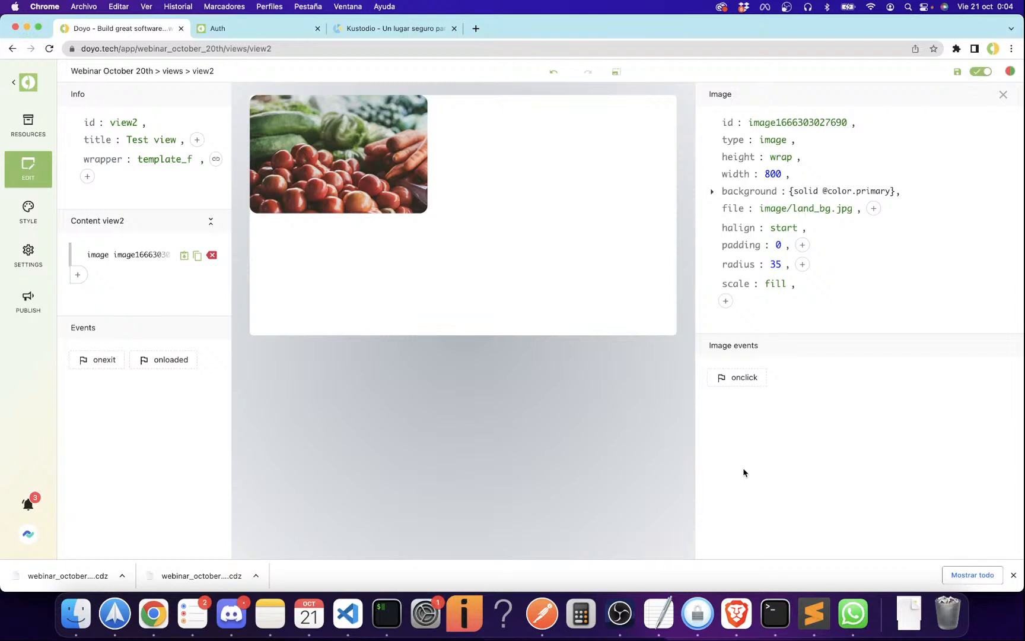
{"action": "left_click", "coordinate": [776, 243]}
{"action": "type", "text": "5"}
{"action": "key", "text": "Return"}
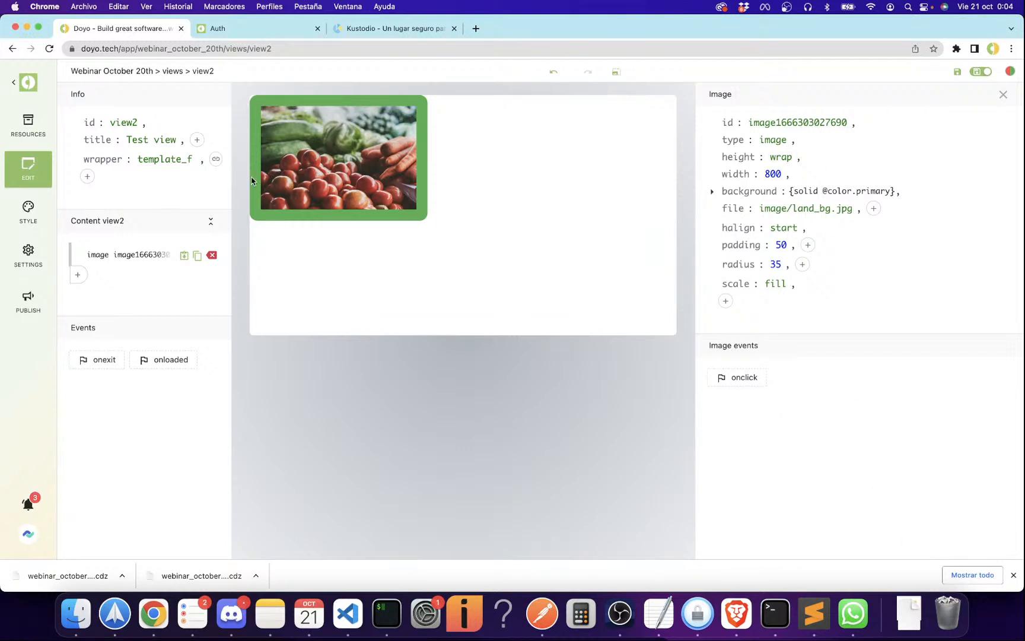
Clone the image three times in the content of view2 and look over the stacked copies
{"action": "left_click", "coordinate": [185, 255]}
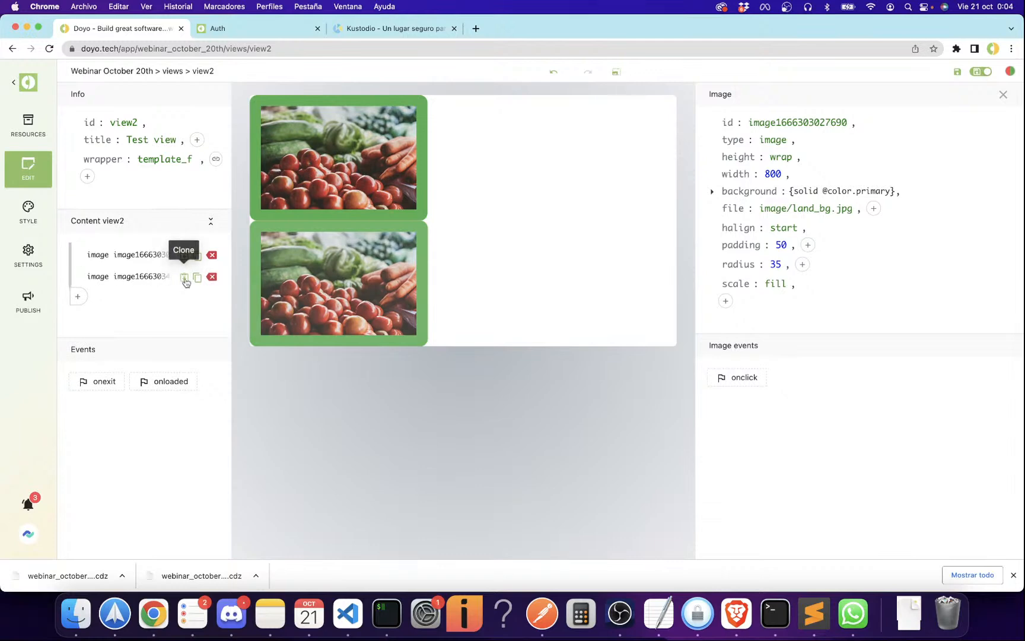
{"action": "left_click", "coordinate": [184, 278]}
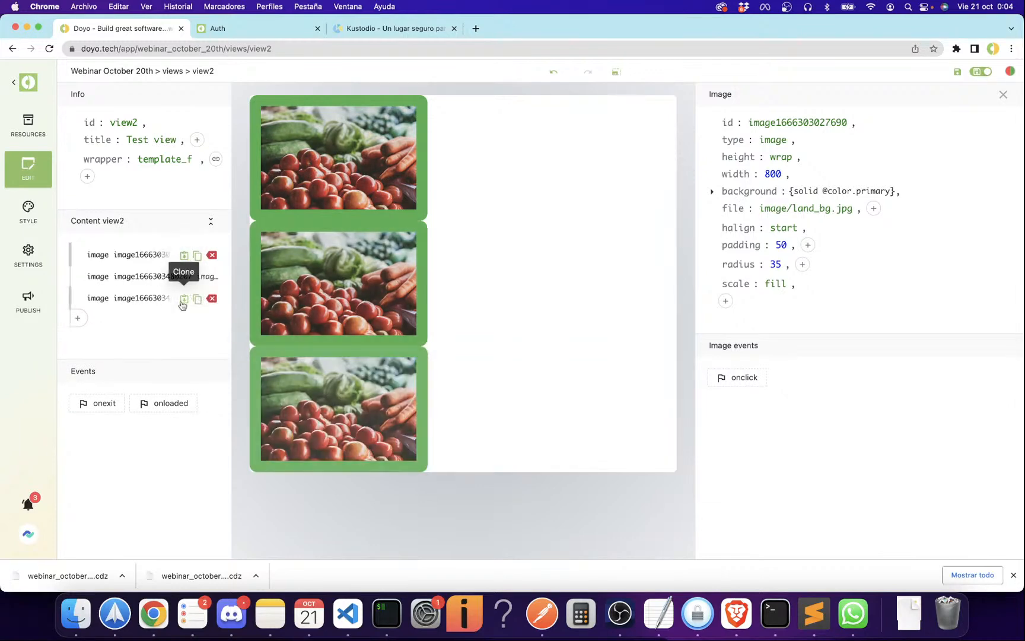
{"action": "left_click", "coordinate": [184, 298]}
{"action": "scroll", "coordinate": [435, 378], "scroll_direction": "down", "scroll_amount": 2}
{"action": "scroll", "coordinate": [435, 378], "scroll_direction": "up", "scroll_amount": 2}
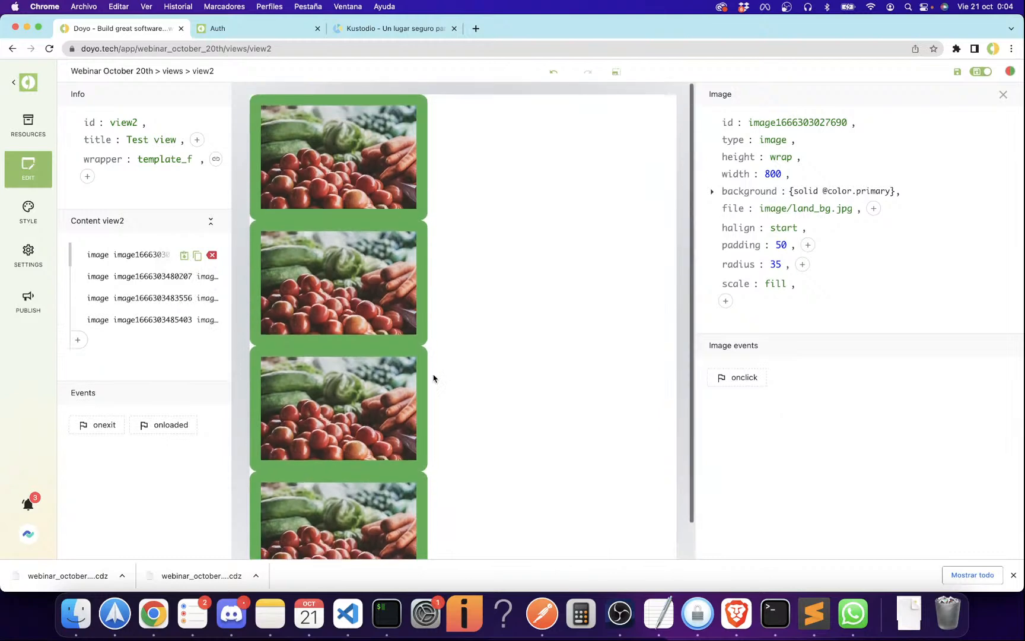
{"action": "scroll", "coordinate": [433, 378], "scroll_direction": "down", "scroll_amount": 1}
{"action": "scroll", "coordinate": [433, 378], "scroll_direction": "up", "scroll_amount": 1}
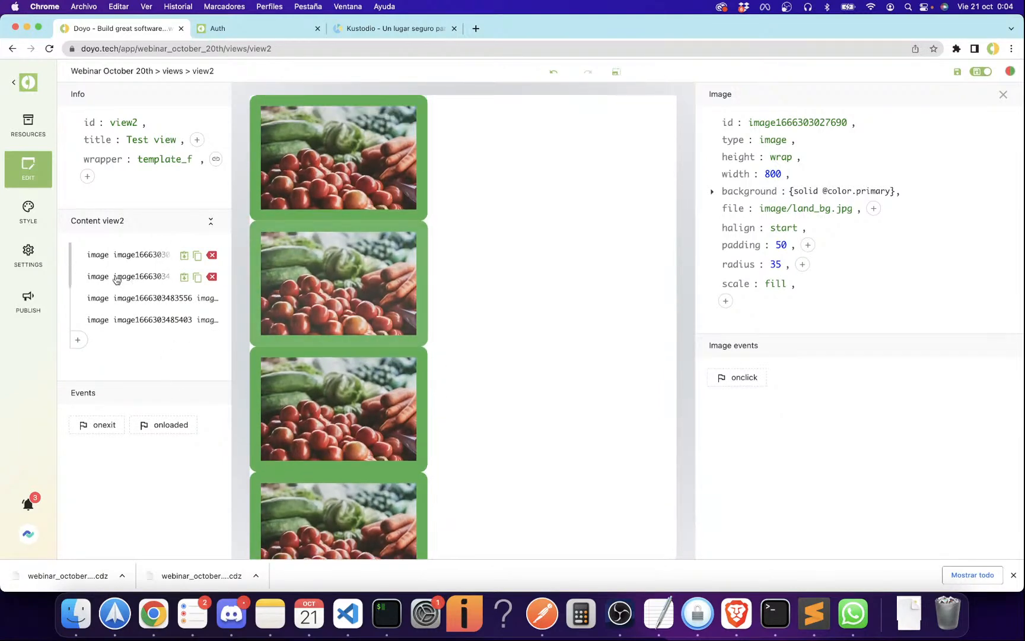
Change the file of the second image in view2 to art/addproduct.png
{"action": "left_click", "coordinate": [365, 290]}
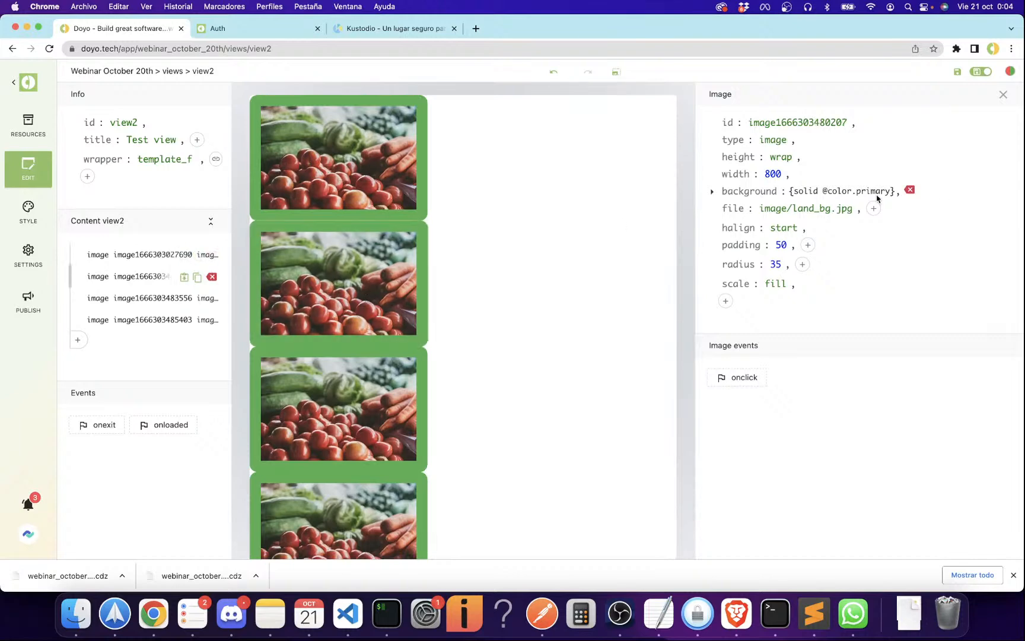
{"action": "left_click", "coordinate": [837, 205]}
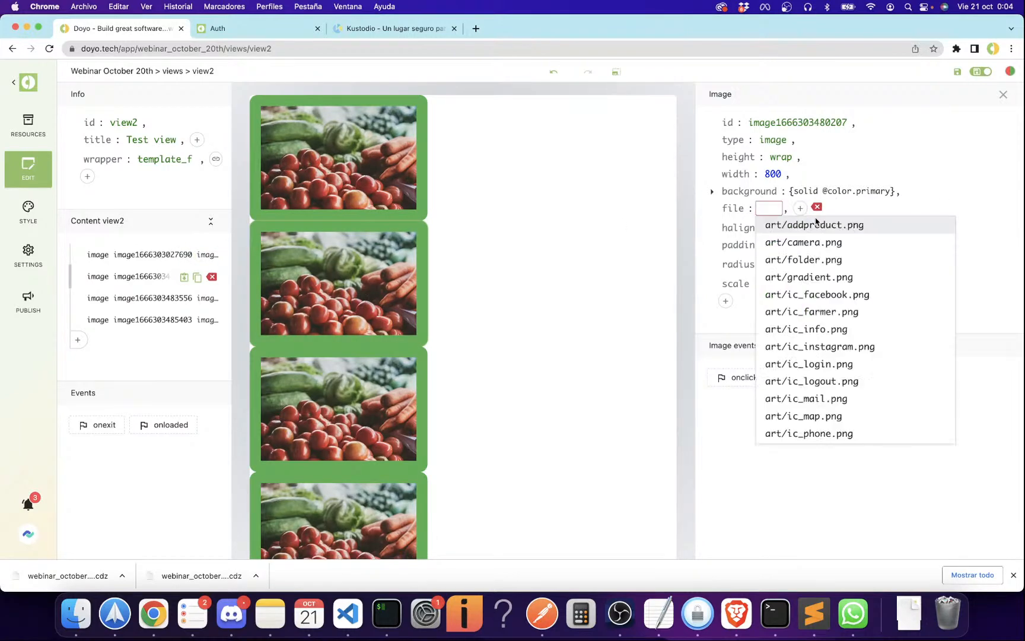
{"action": "left_click", "coordinate": [817, 225]}
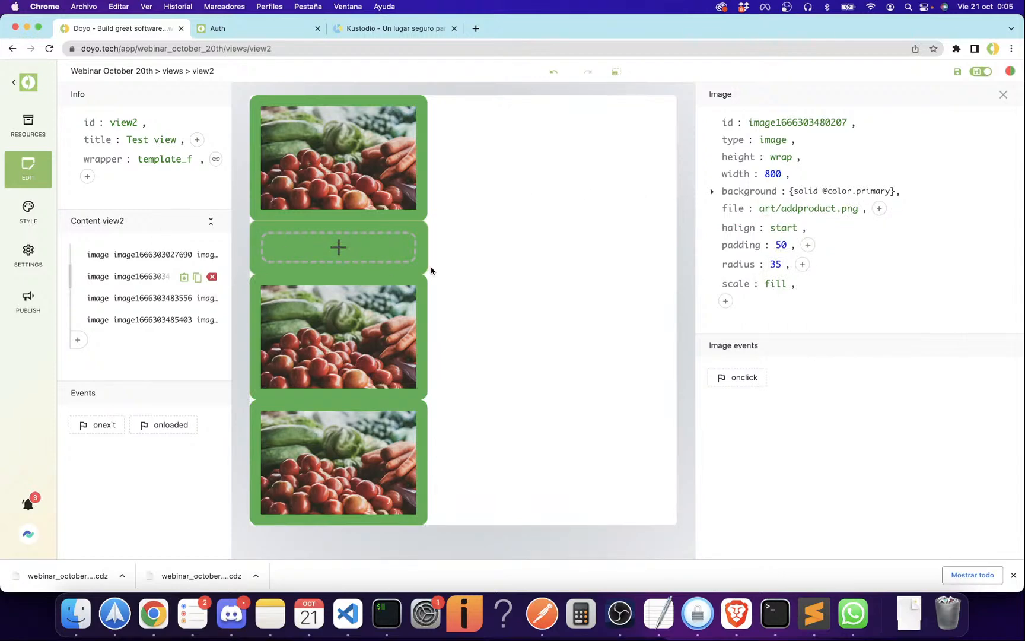
Clone the last image in view2 and add a group component below the images
{"action": "mouse_move", "coordinate": [195, 253]}
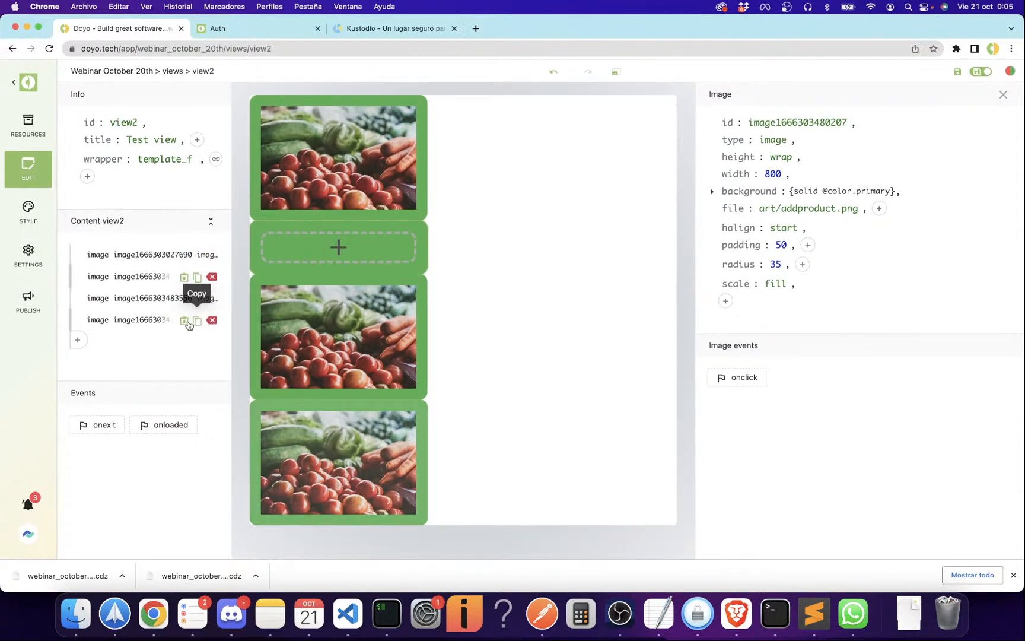
{"action": "left_click", "coordinate": [189, 323]}
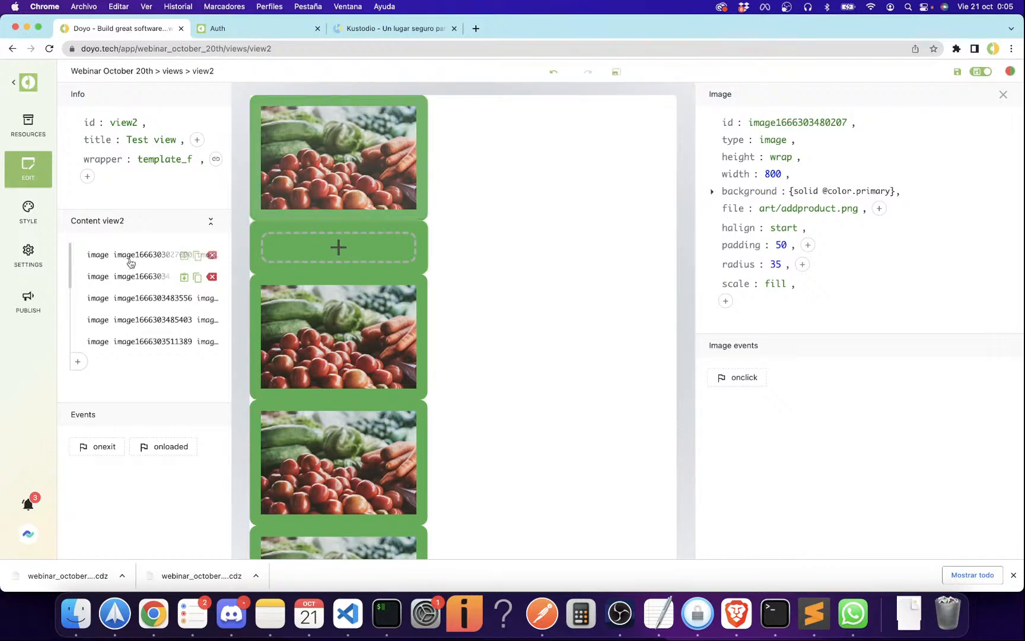
{"action": "left_click", "coordinate": [79, 362]}
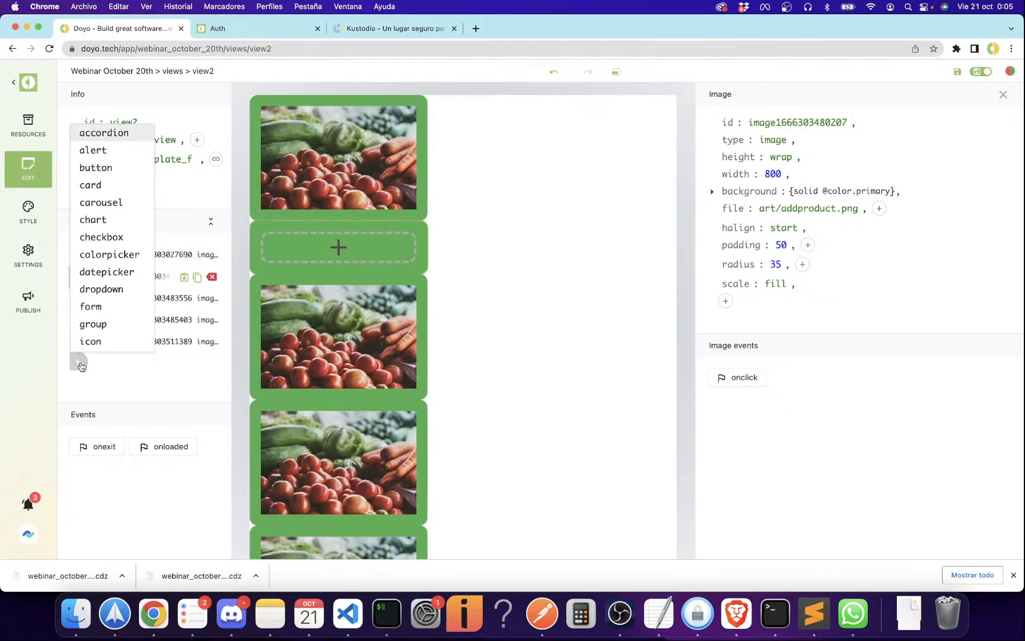
{"action": "left_click", "coordinate": [109, 326]}
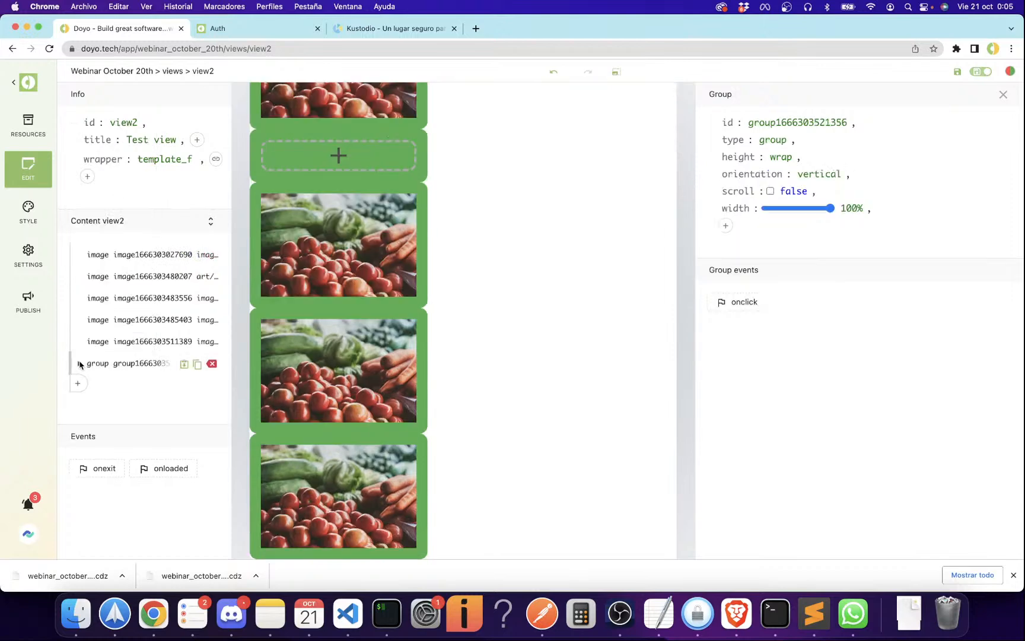
Expand the new empty group in the view's content tree and set its orientation to horizontal
{"action": "left_click", "coordinate": [80, 364]}
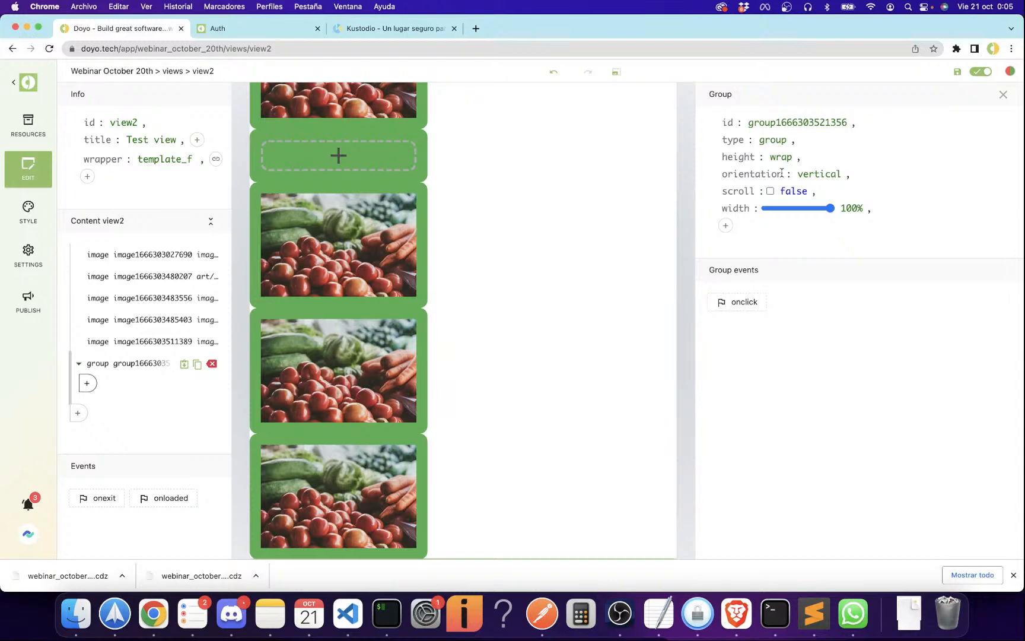
{"action": "left_click", "coordinate": [820, 174]}
{"action": "left_click", "coordinate": [830, 174]}
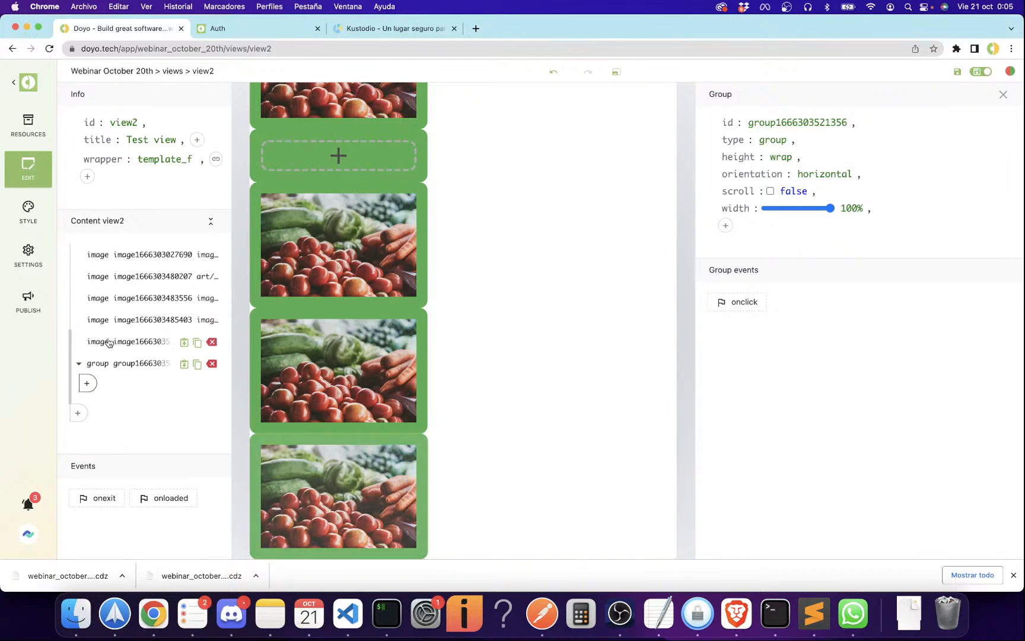
Move the four images directly above the group into it, leaving only the first image outside
{"action": "left_click_drag", "start_coordinate": [108, 343], "coordinate": [130, 363]}
{"action": "left_click_drag", "start_coordinate": [108, 320], "coordinate": [131, 350]}
{"action": "left_click_drag", "start_coordinate": [111, 308], "coordinate": [128, 326]}
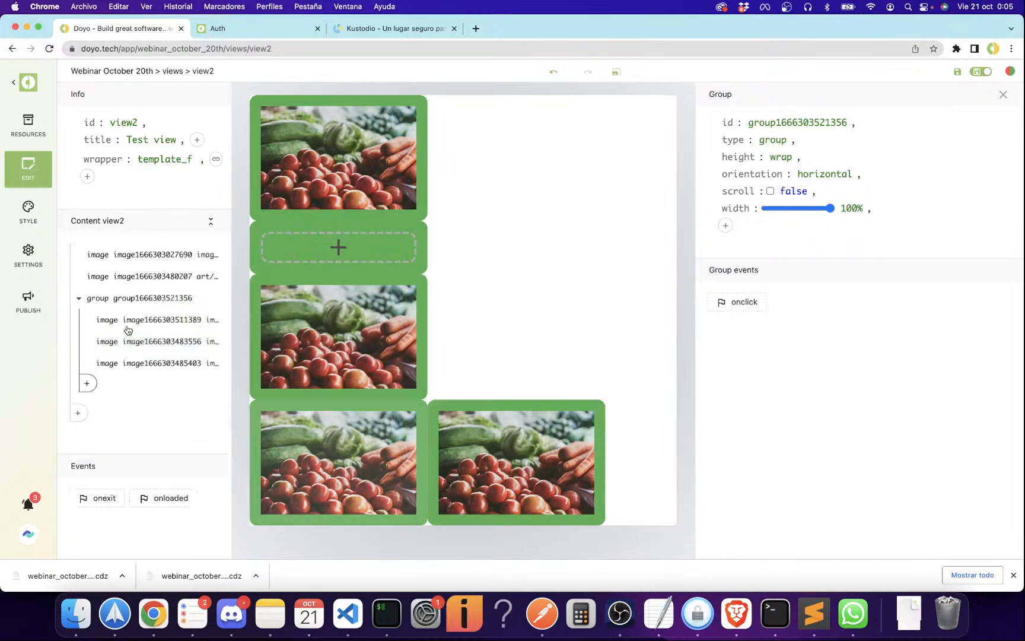
{"action": "left_click_drag", "start_coordinate": [101, 277], "coordinate": [128, 309]}
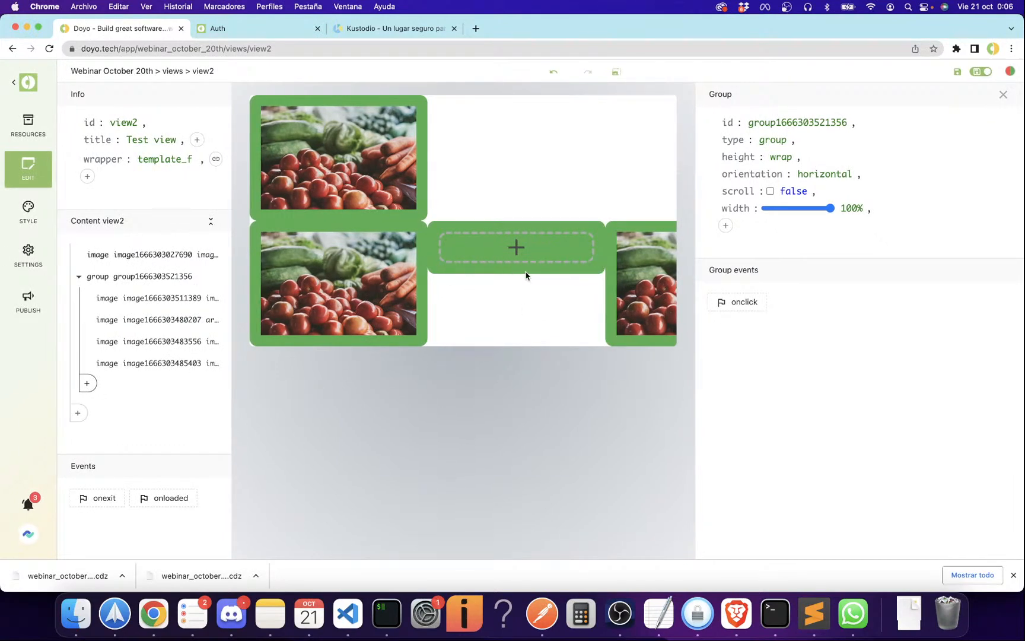
Try the group's scroll option by enabling it, scrolling sideways through the images, and disabling it again
{"action": "left_click", "coordinate": [771, 193]}
{"action": "scroll", "coordinate": [541, 291], "scroll_direction": "right", "scroll_amount": 5}
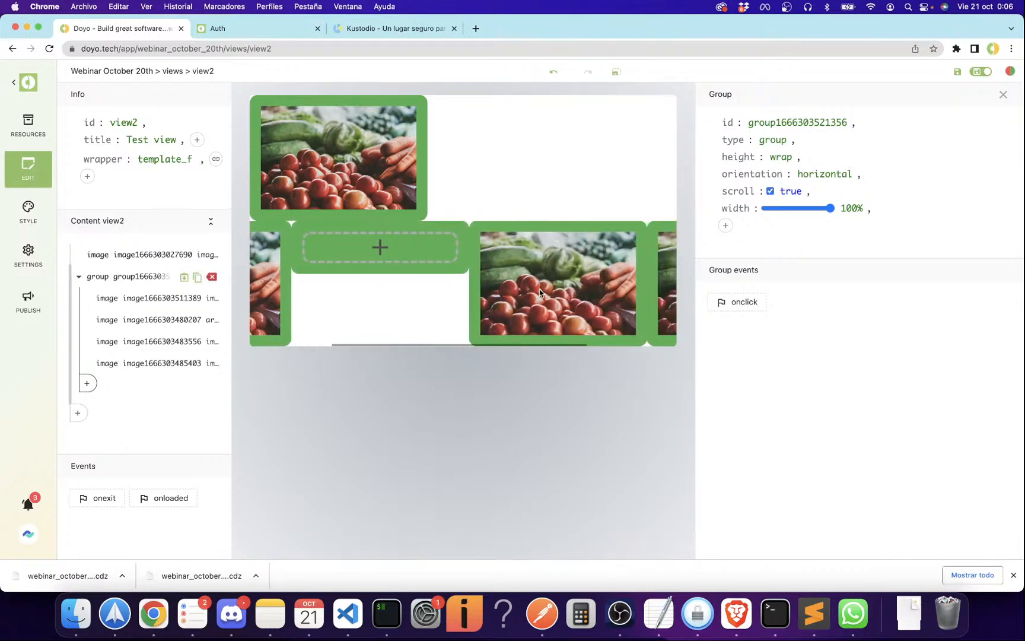
{"action": "scroll", "coordinate": [540, 291], "scroll_direction": "right", "scroll_amount": 3}
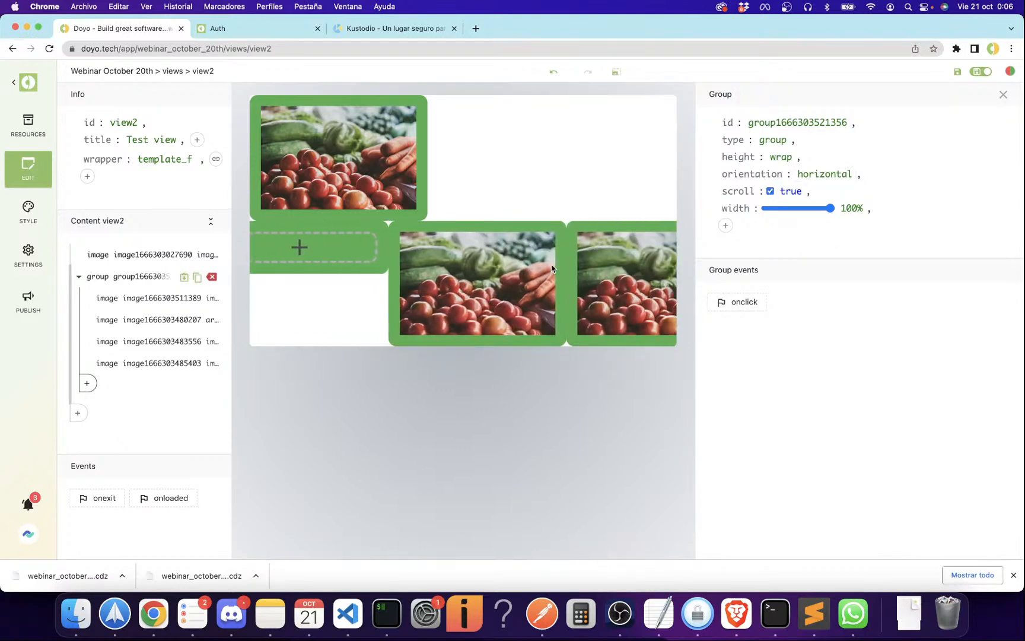
{"action": "scroll", "coordinate": [538, 271], "scroll_direction": "right", "scroll_amount": 2}
{"action": "scroll", "coordinate": [538, 271], "scroll_direction": "left", "scroll_amount": 8}
{"action": "scroll", "coordinate": [538, 272], "scroll_direction": "right", "scroll_amount": 4}
{"action": "scroll", "coordinate": [537, 271], "scroll_direction": "left", "scroll_amount": 4}
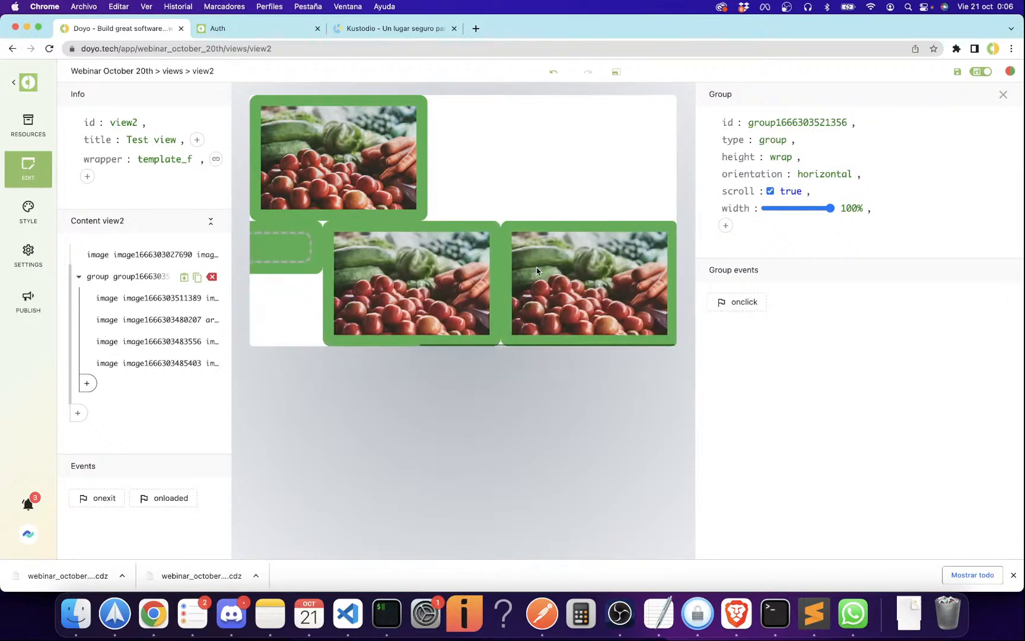
{"action": "left_click", "coordinate": [770, 191]}
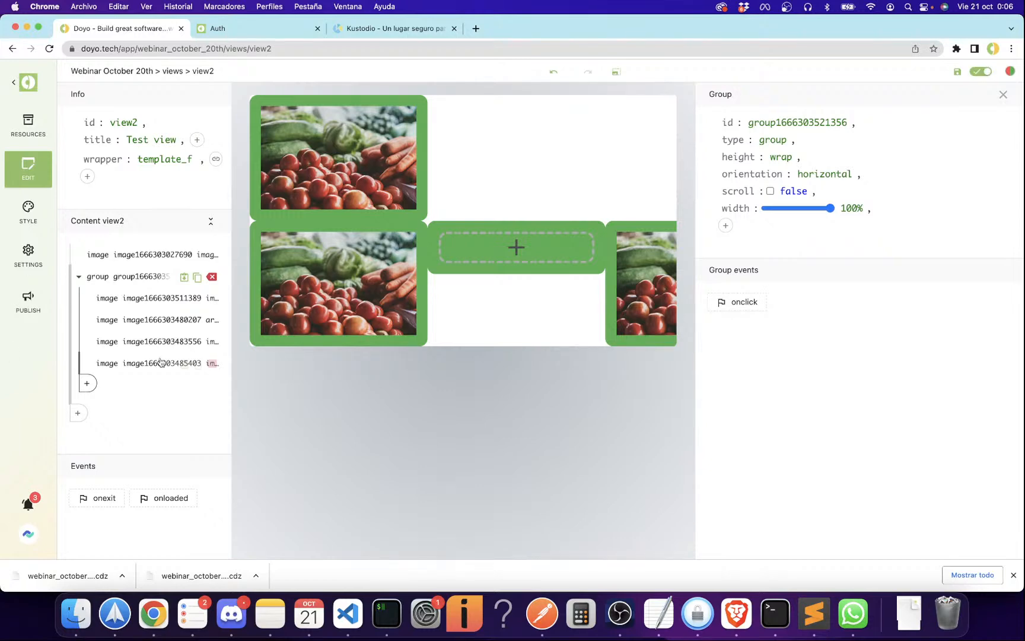
Delete the last three images in the horizontal group, keeping only its first image
{"action": "left_click", "coordinate": [211, 363]}
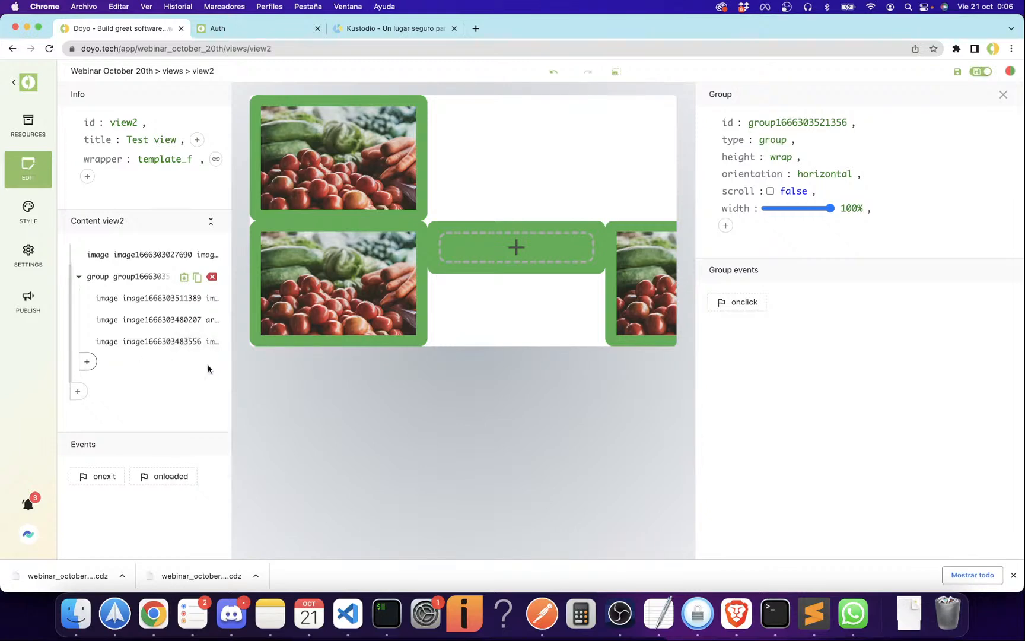
{"action": "left_click", "coordinate": [212, 342]}
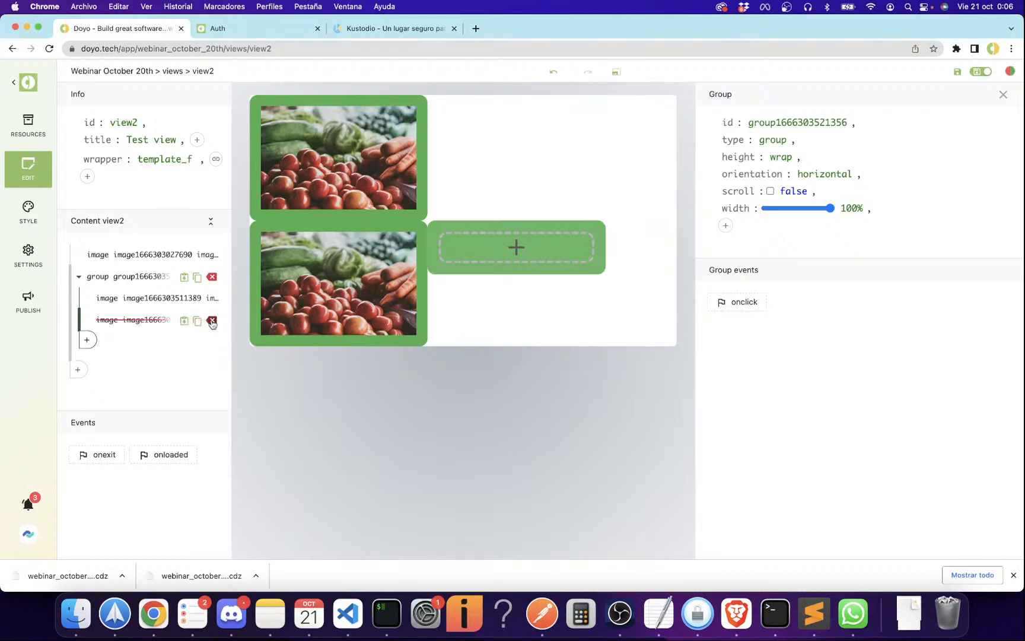
{"action": "left_click", "coordinate": [212, 320]}
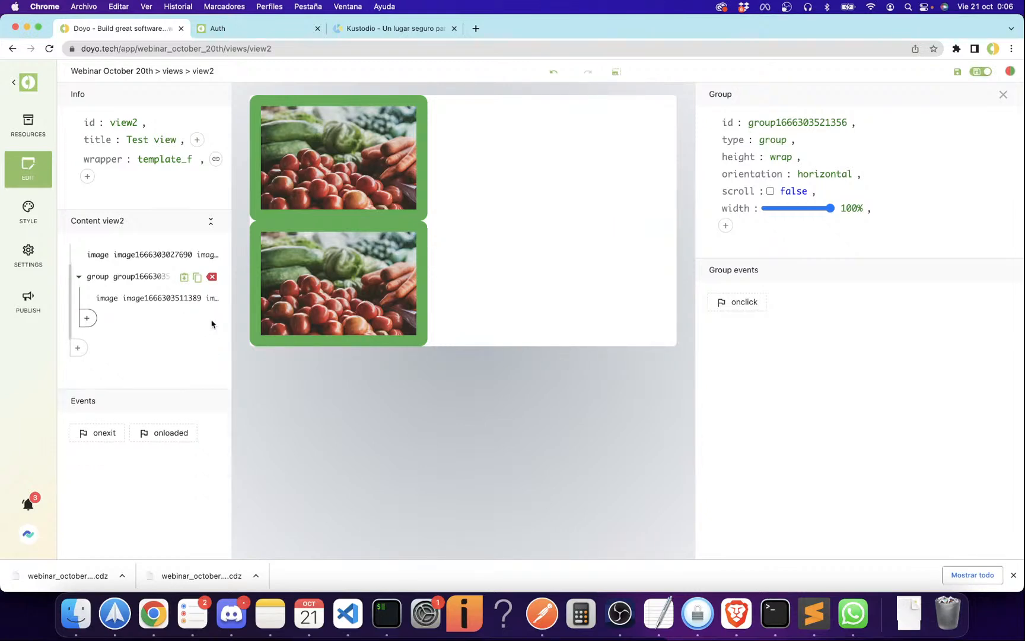
Set the width of the group's remaining image to fill
{"action": "left_click", "coordinate": [140, 299]}
{"action": "left_click", "coordinate": [135, 278]}
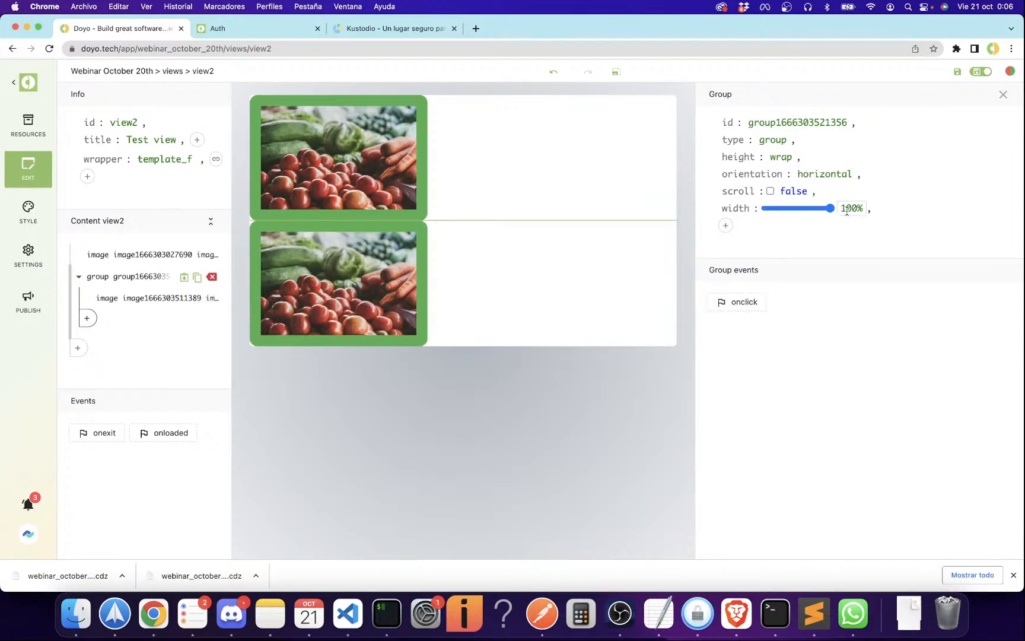
{"action": "left_click", "coordinate": [154, 300]}
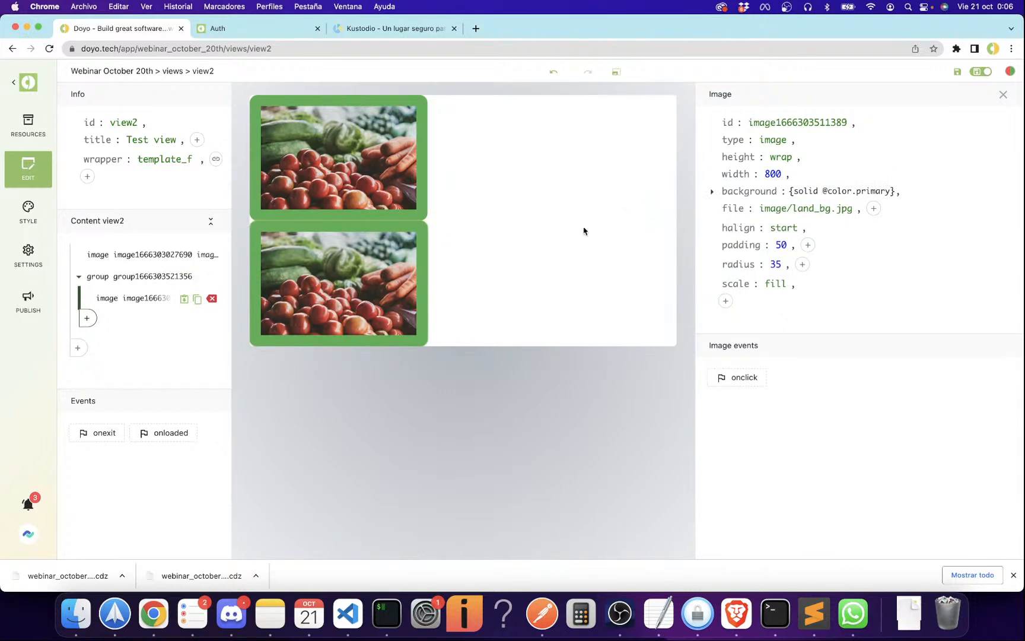
{"action": "double_click", "coordinate": [770, 172]}
{"action": "type", "text": "fill"}
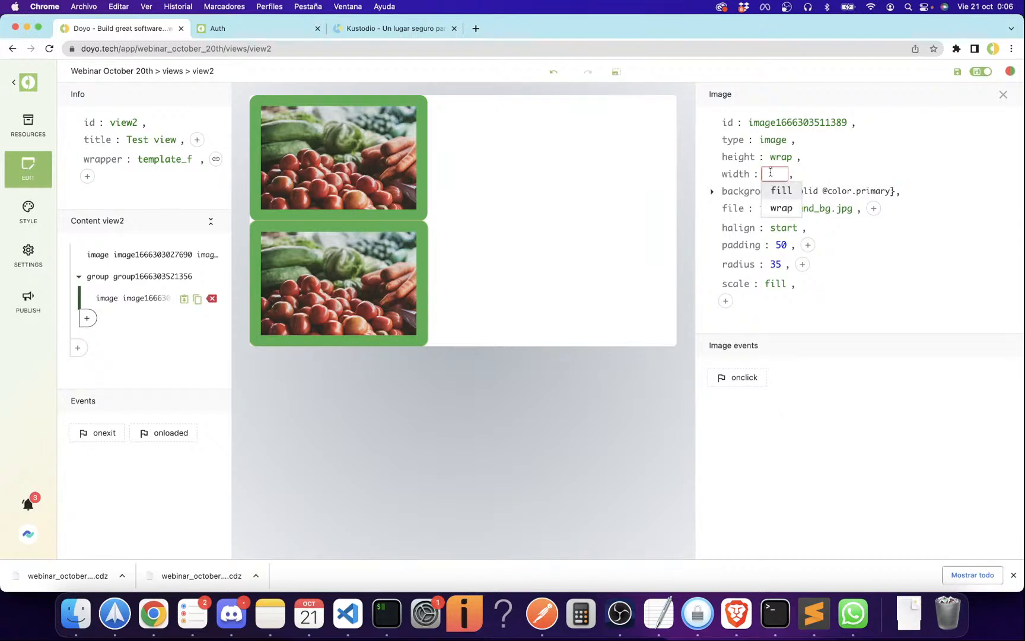
{"action": "key", "text": "Return"}
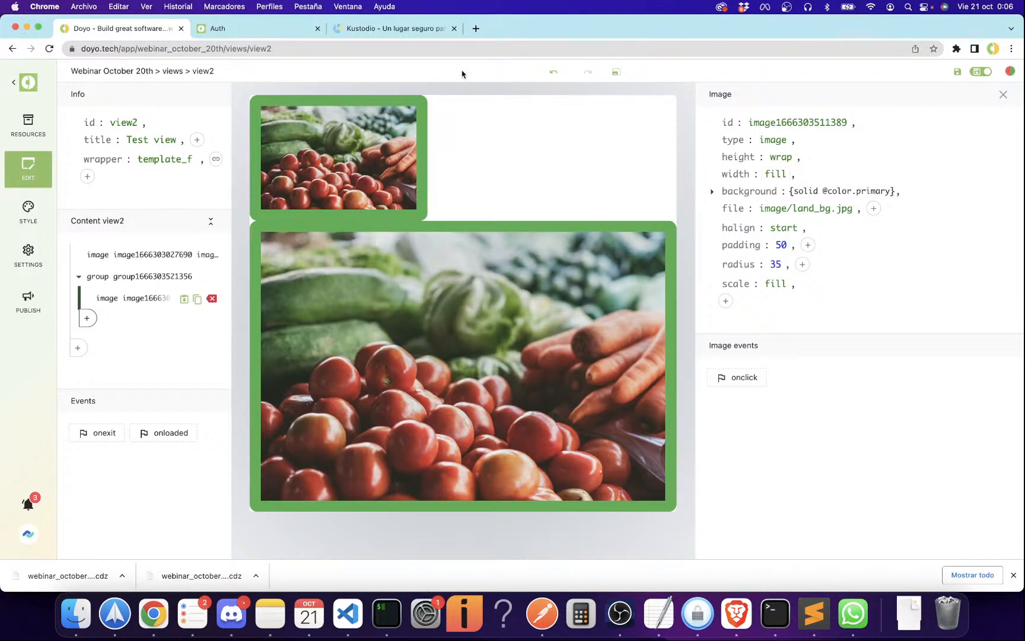
Duplicate the fill-width image twice within the horizontal group to make a row of three
{"action": "left_click", "coordinate": [184, 301]}
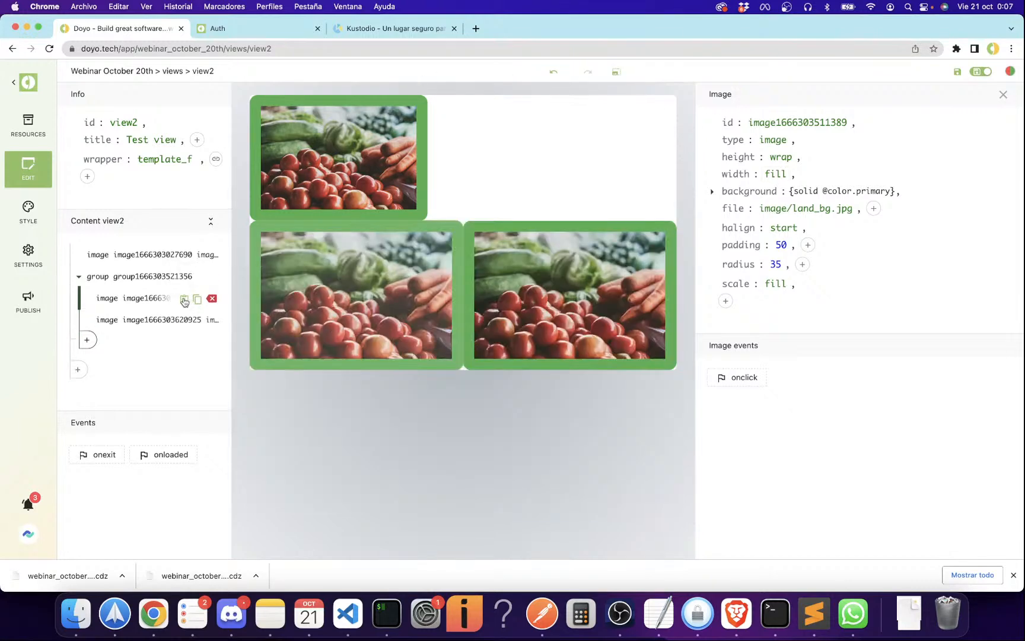
{"action": "left_click", "coordinate": [127, 321]}
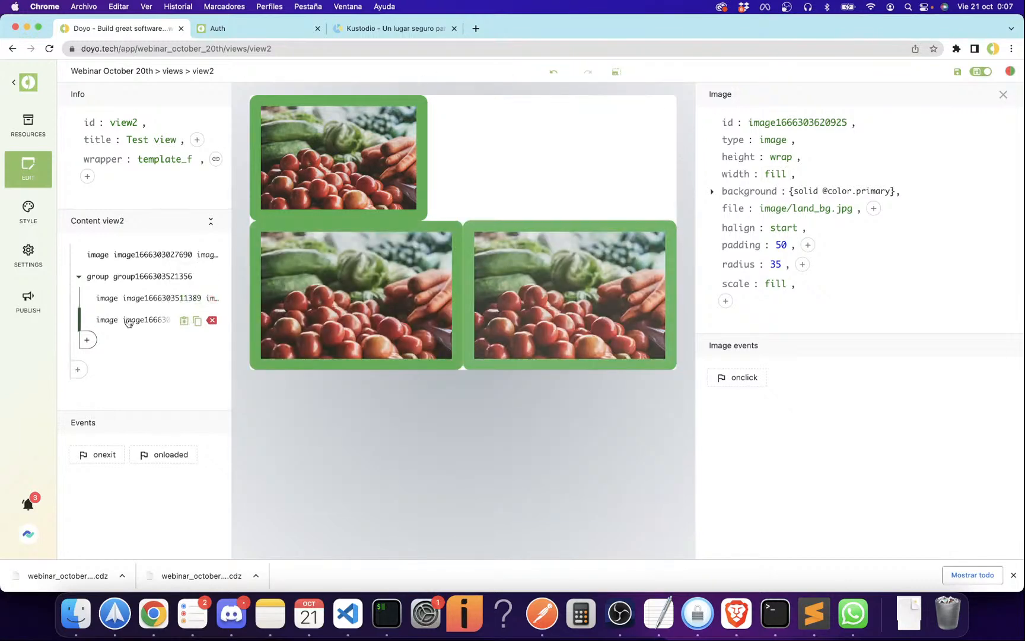
{"action": "left_click", "coordinate": [184, 321]}
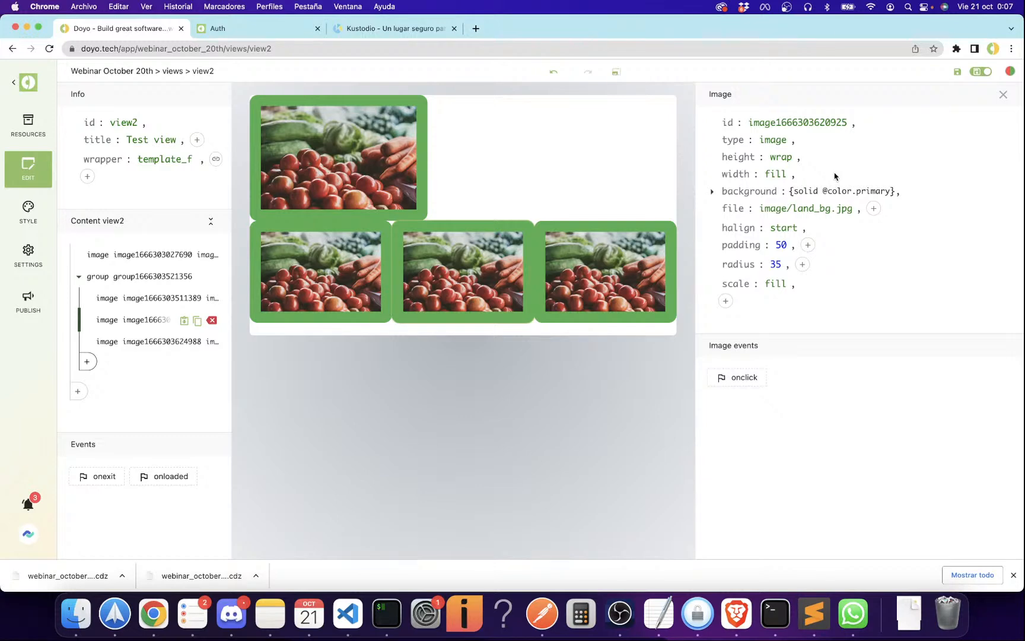
Try a max_width of 300 on the group's first image, then remove that property
{"action": "left_click", "coordinate": [138, 297]}
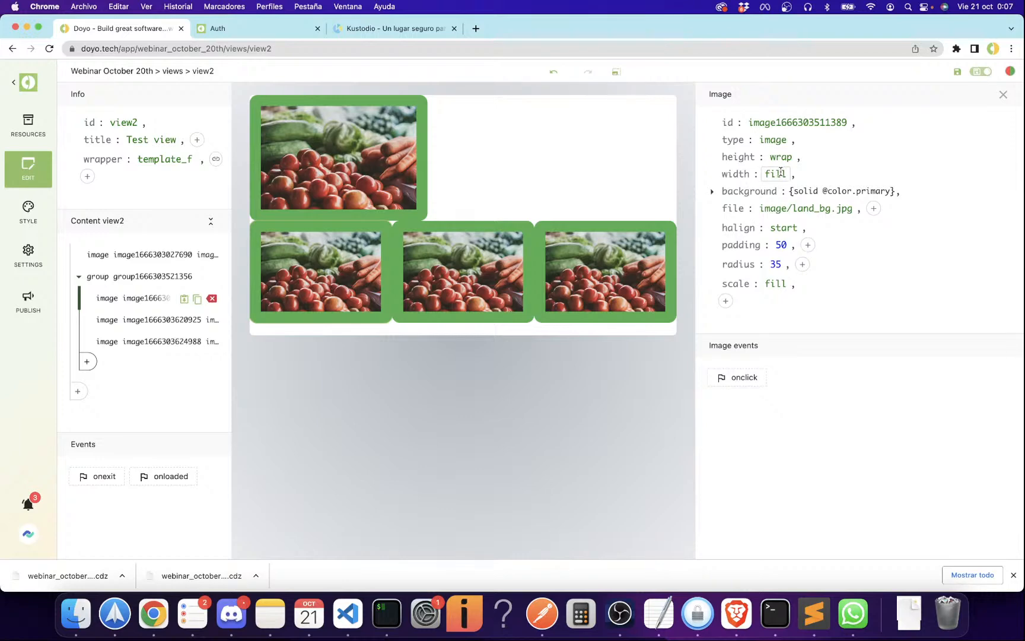
{"action": "left_click", "coordinate": [726, 301]}
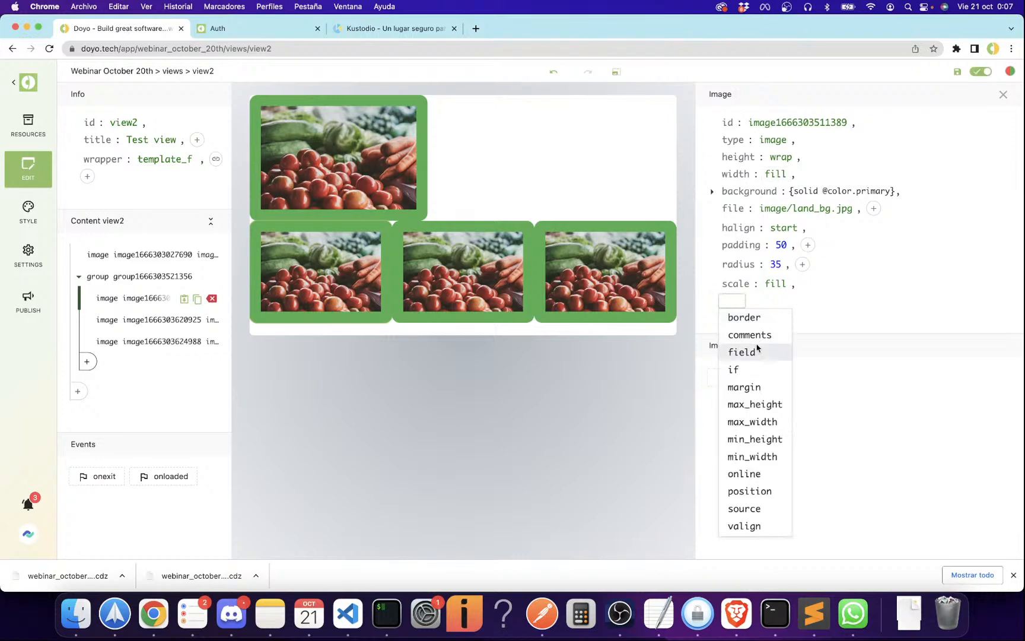
{"action": "left_click", "coordinate": [748, 422]}
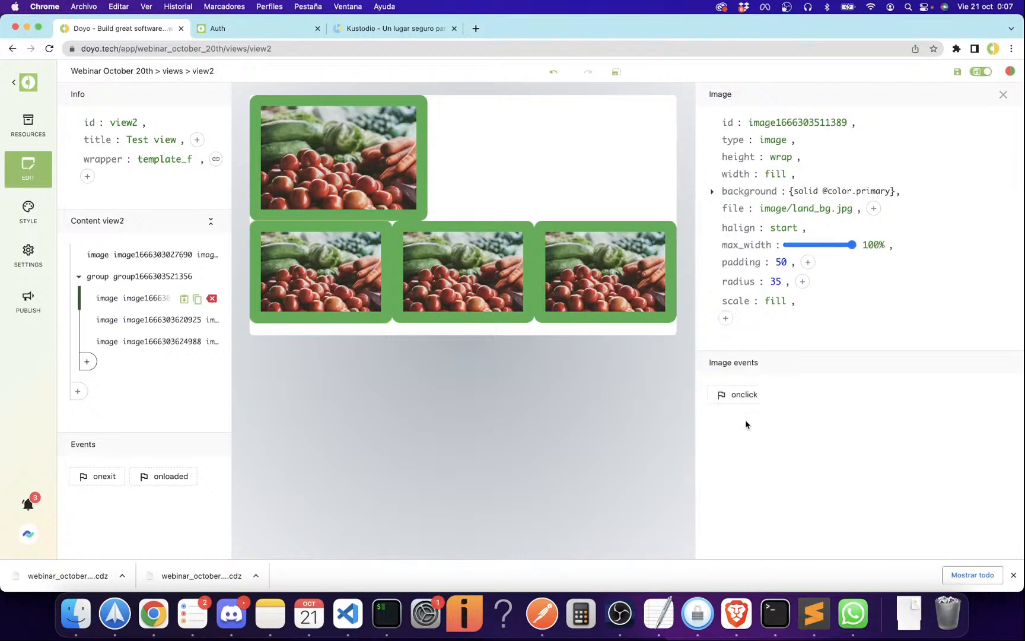
{"action": "left_click", "coordinate": [874, 245]}
{"action": "type", "text": "300"}
{"action": "key", "text": "Return"}
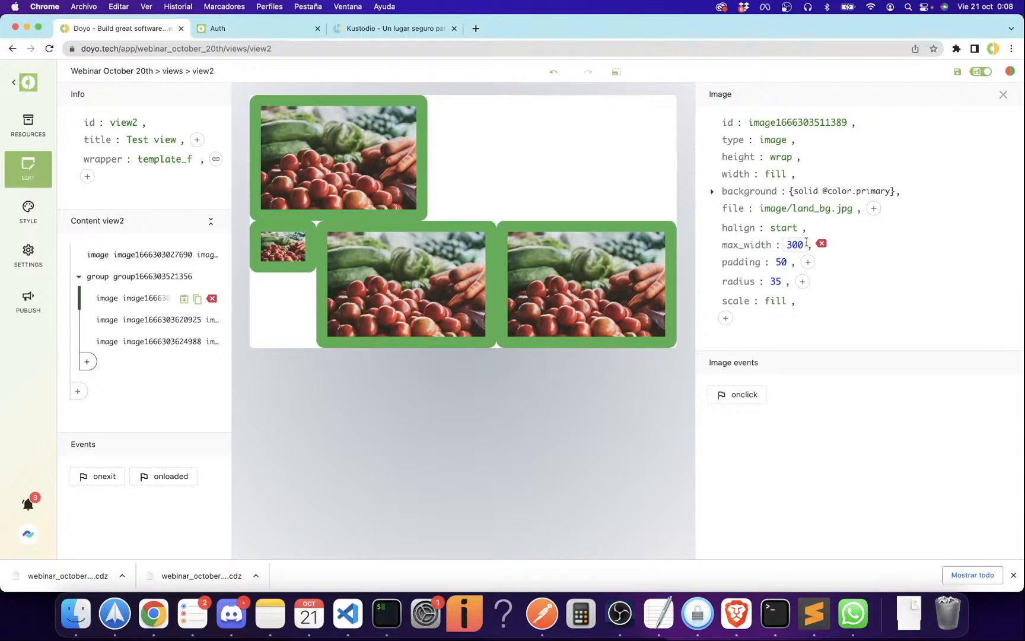
{"action": "left_click", "coordinate": [821, 245]}
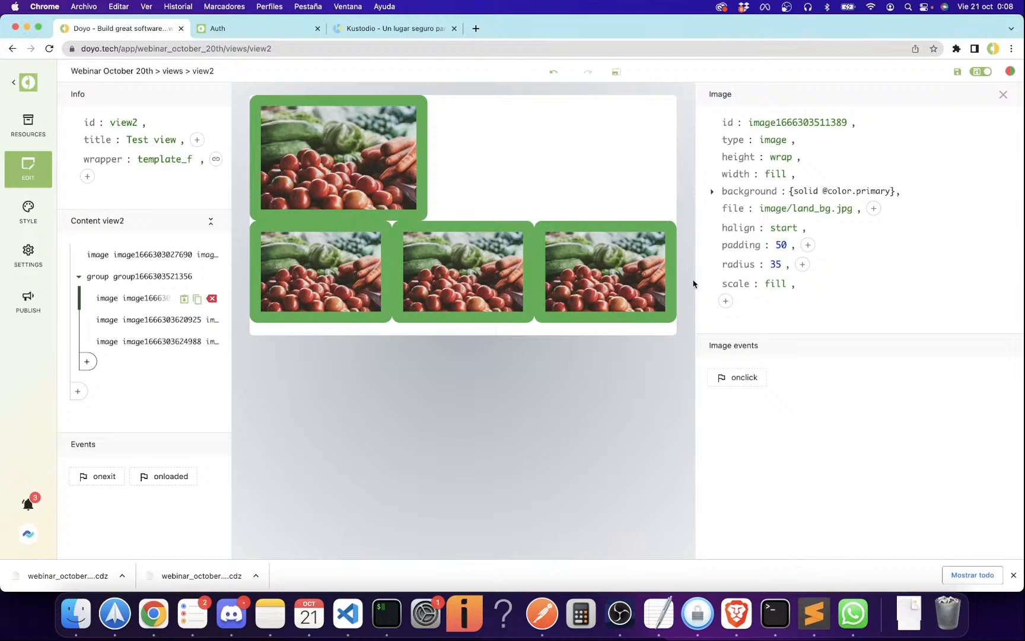
Add a min_width property to the group's first image and set it to 800
{"action": "left_click", "coordinate": [730, 303]}
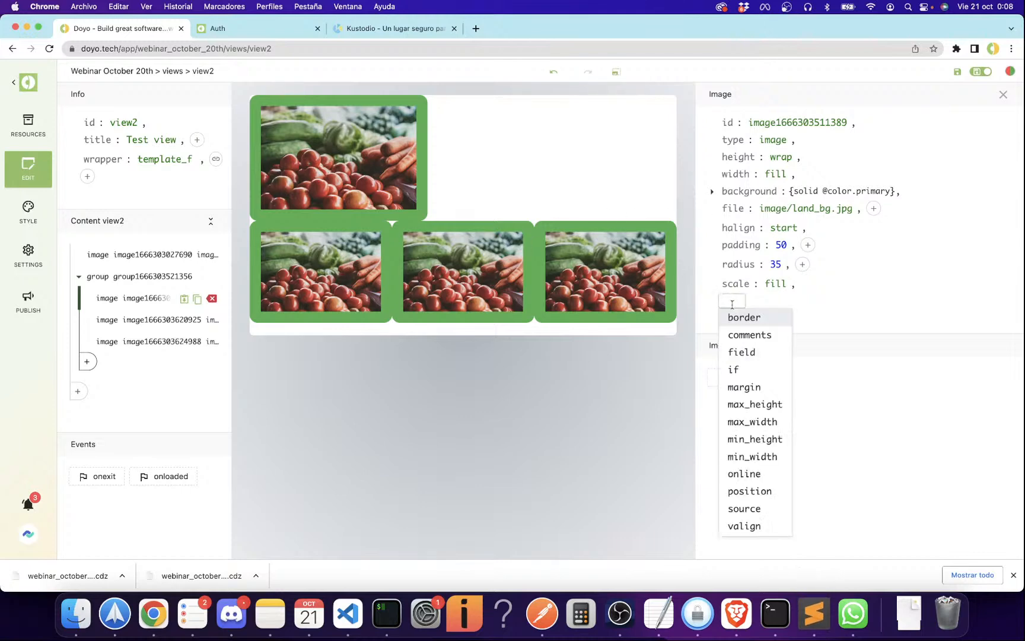
{"action": "left_click", "coordinate": [740, 457]}
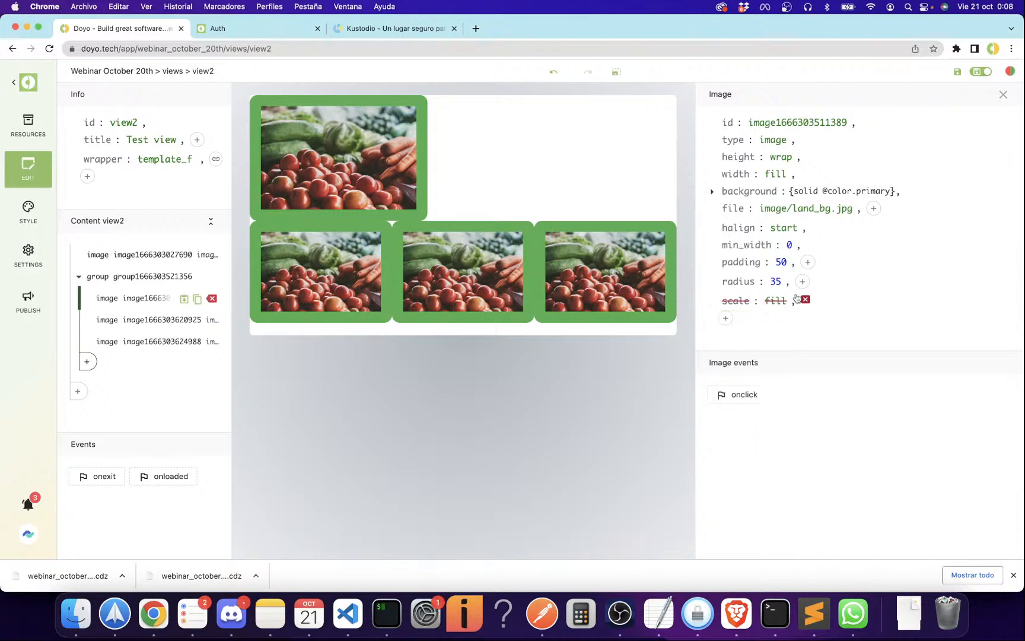
{"action": "left_click", "coordinate": [788, 244]}
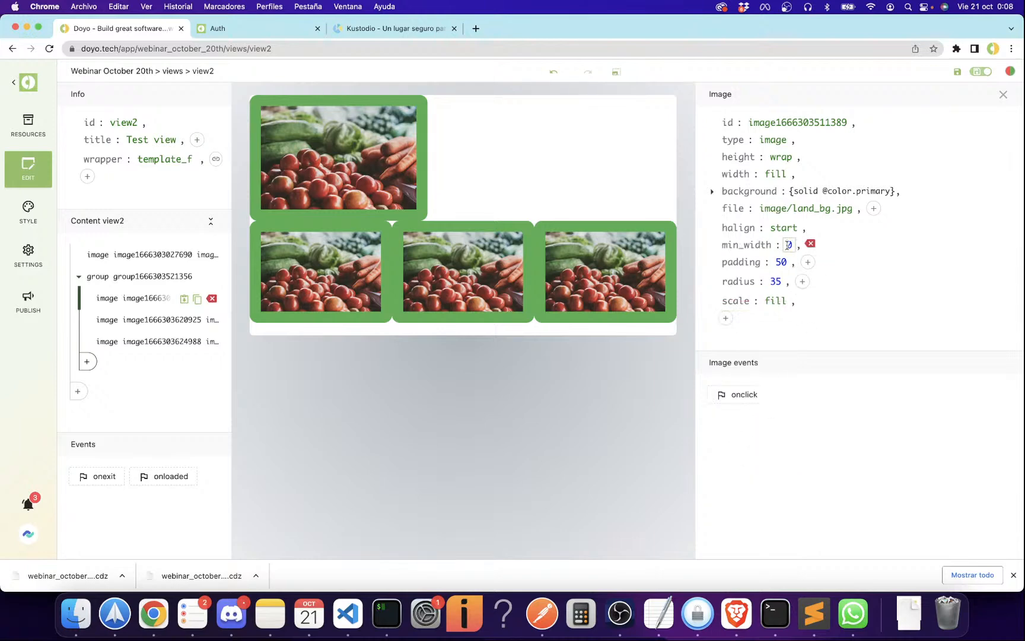
{"action": "type", "text": "600"}
{"action": "double_click", "coordinate": [792, 245]}
{"action": "type", "text": "800"}
{"action": "key", "text": "Return"}
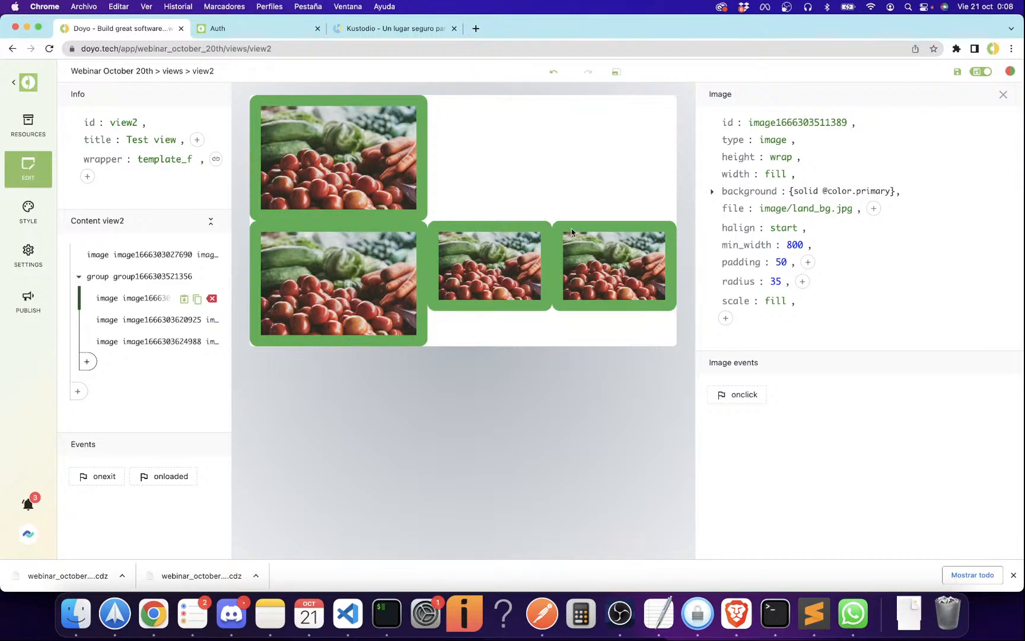
Add a min_width property of 800 to the second image in the group
{"action": "left_click", "coordinate": [127, 320]}
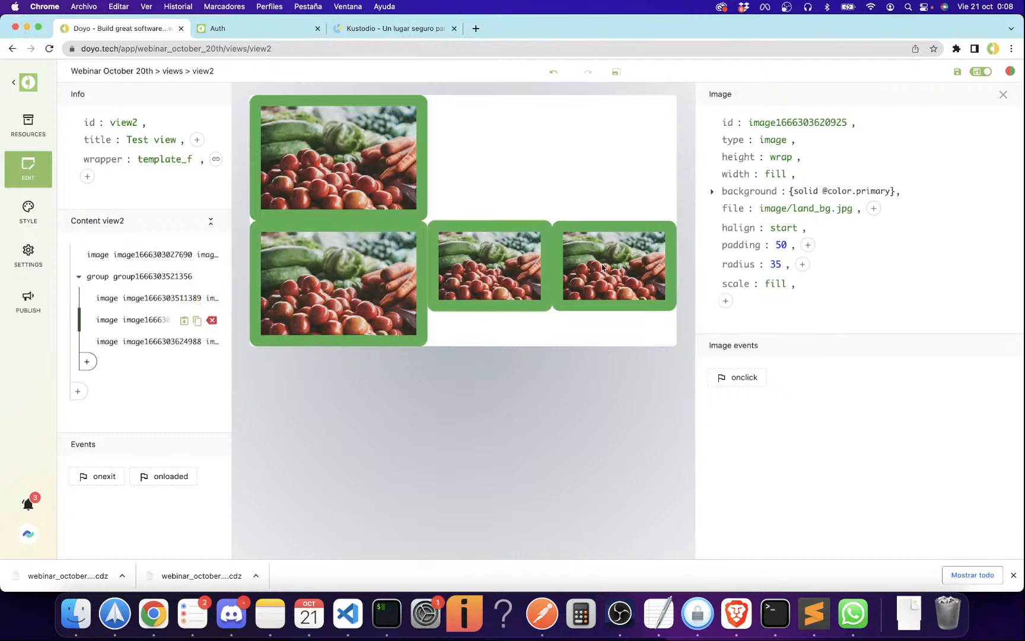
{"action": "left_click", "coordinate": [727, 300]}
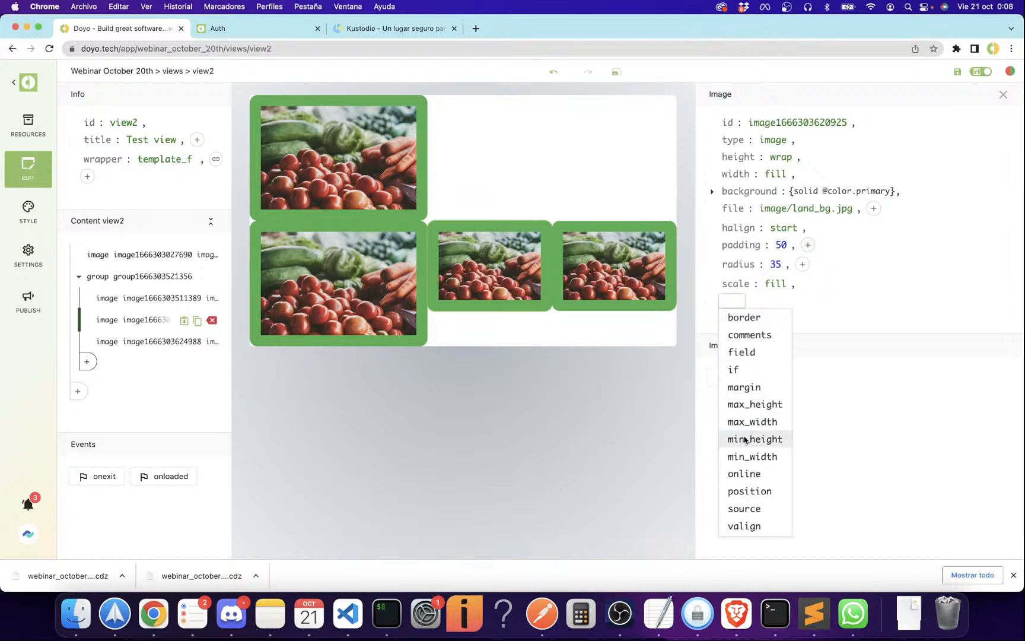
{"action": "left_click", "coordinate": [746, 455]}
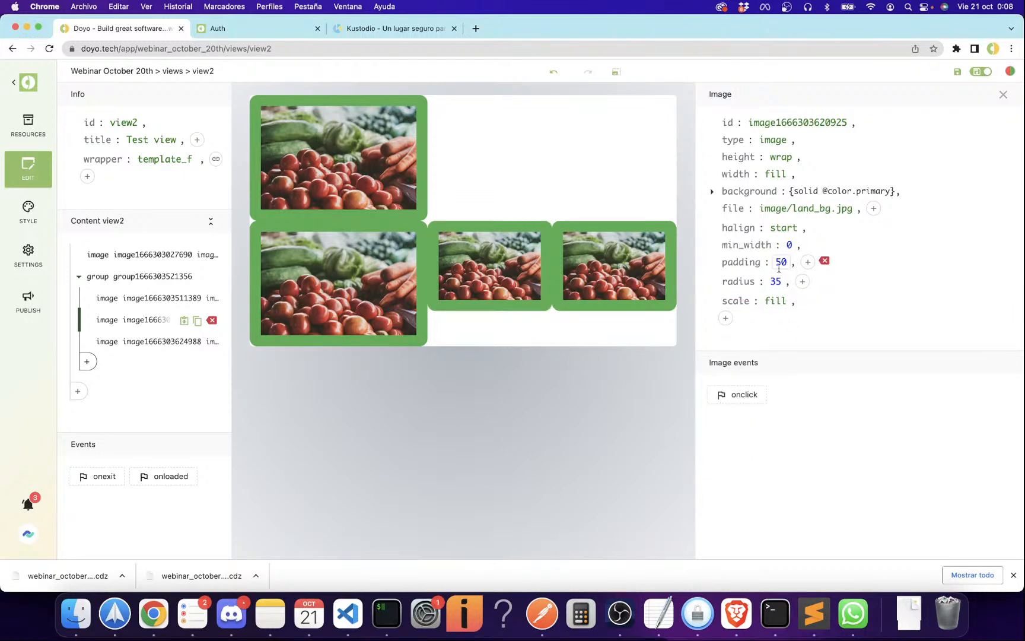
{"action": "left_click", "coordinate": [786, 246]}
{"action": "type", "text": "80"}
{"action": "key", "text": "Return"}
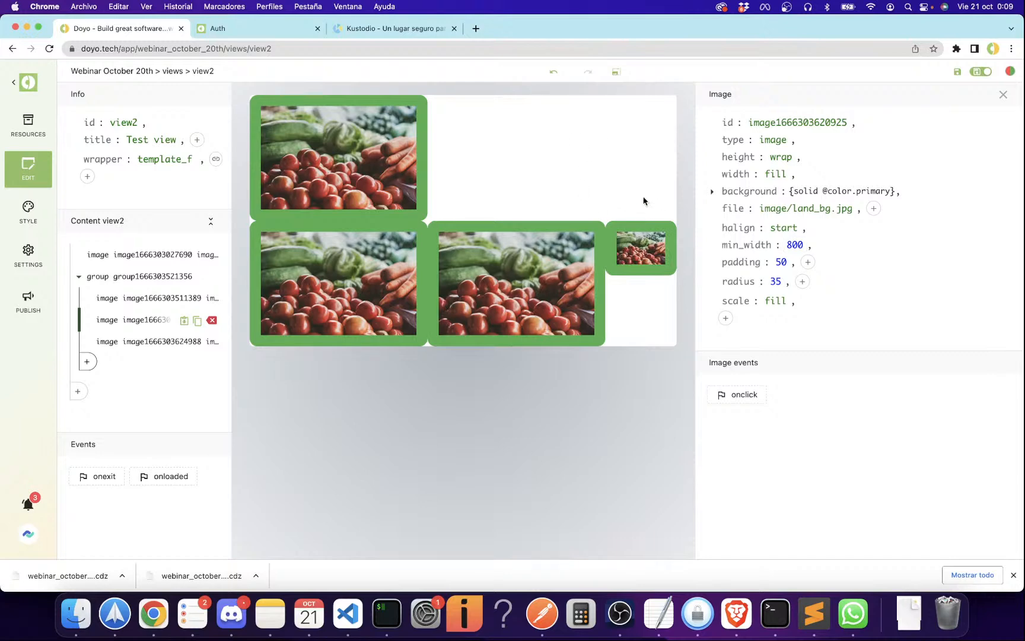
Add a min_width property of 800 to the third image in the row, and select the parent group
{"action": "left_click", "coordinate": [653, 245]}
{"action": "left_click", "coordinate": [725, 300]}
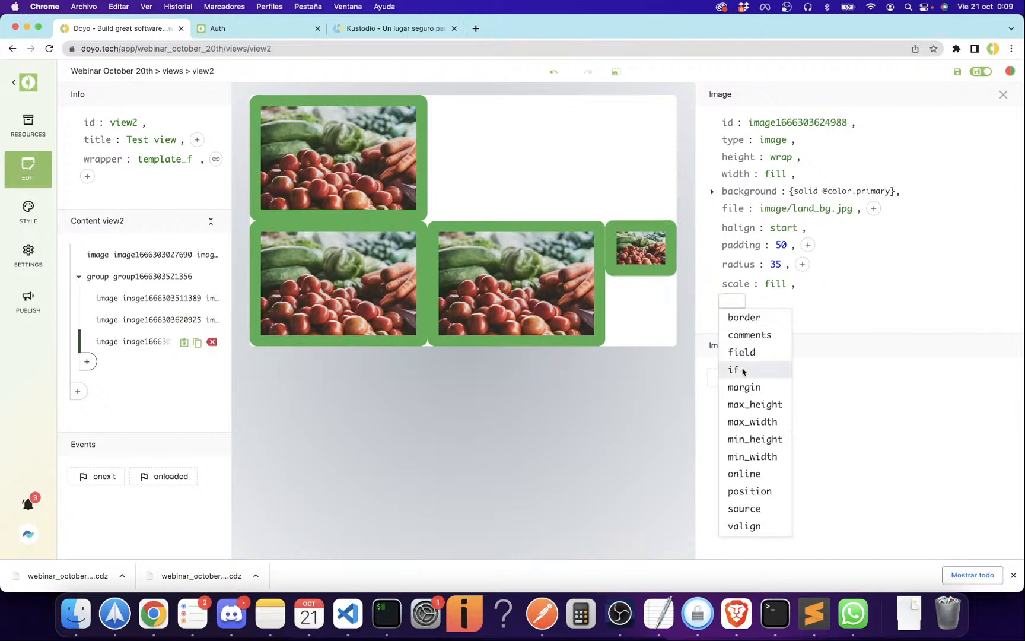
{"action": "left_click", "coordinate": [756, 456]}
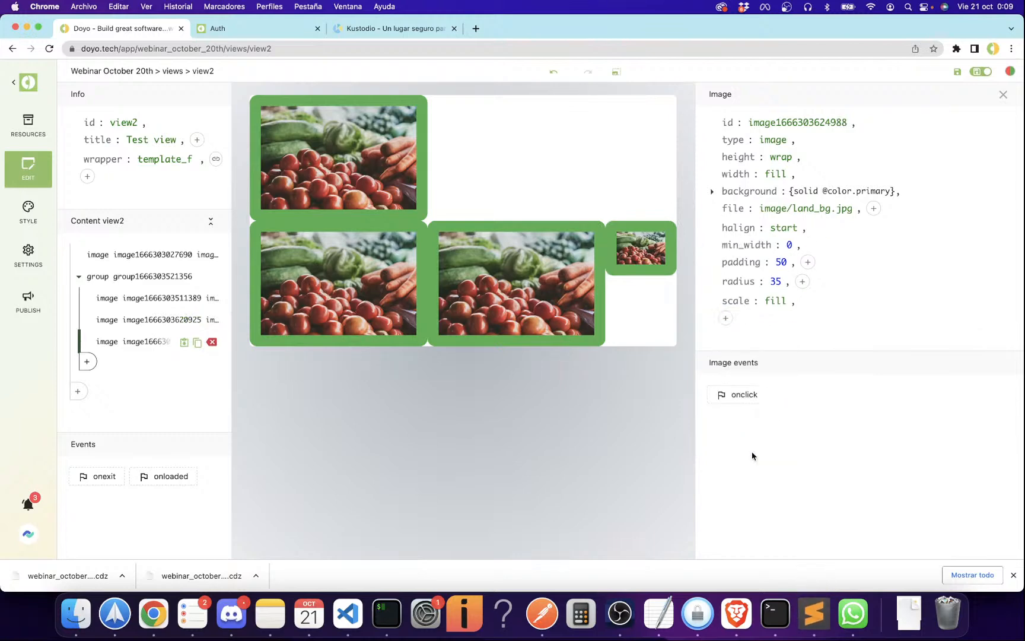
{"action": "left_click", "coordinate": [782, 244]}
{"action": "type", "text": "800"}
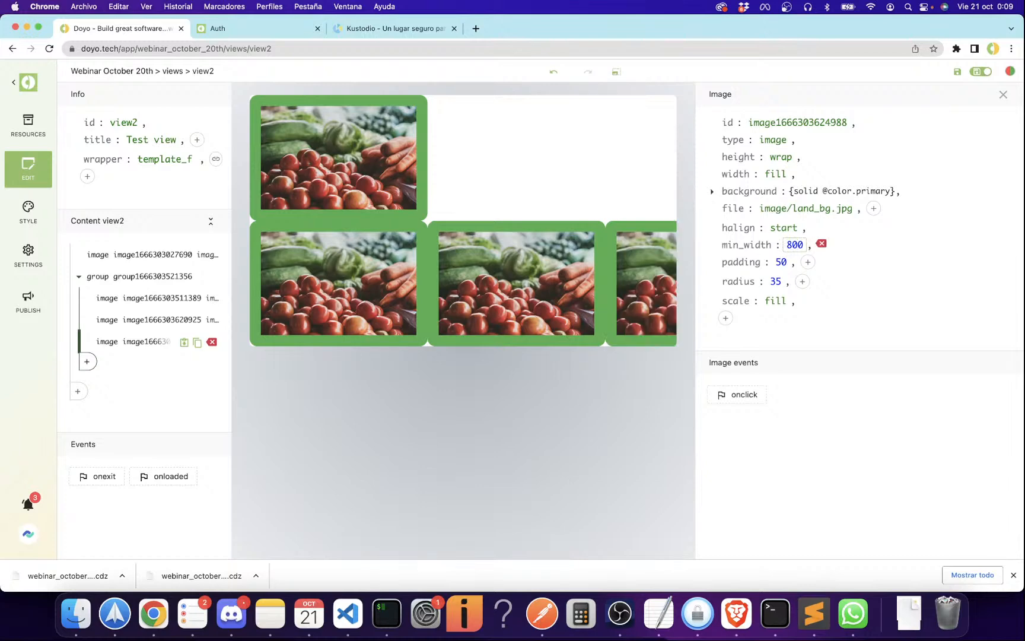
{"action": "key", "text": "Return"}
{"action": "left_click", "coordinate": [123, 277]}
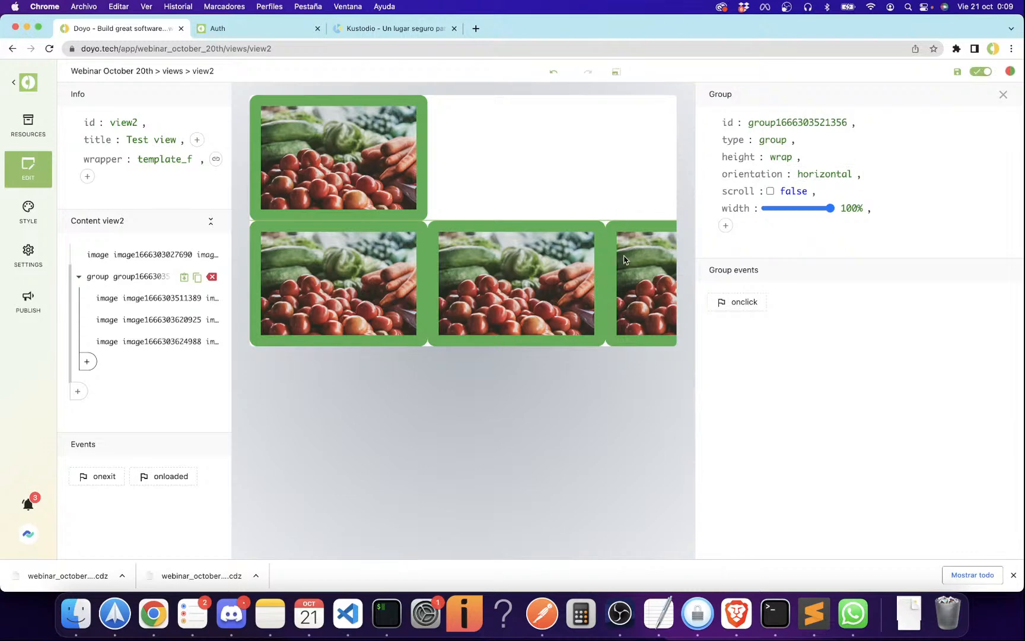
Set the orientation of the group holding the three images to auto
{"action": "left_click", "coordinate": [656, 275]}
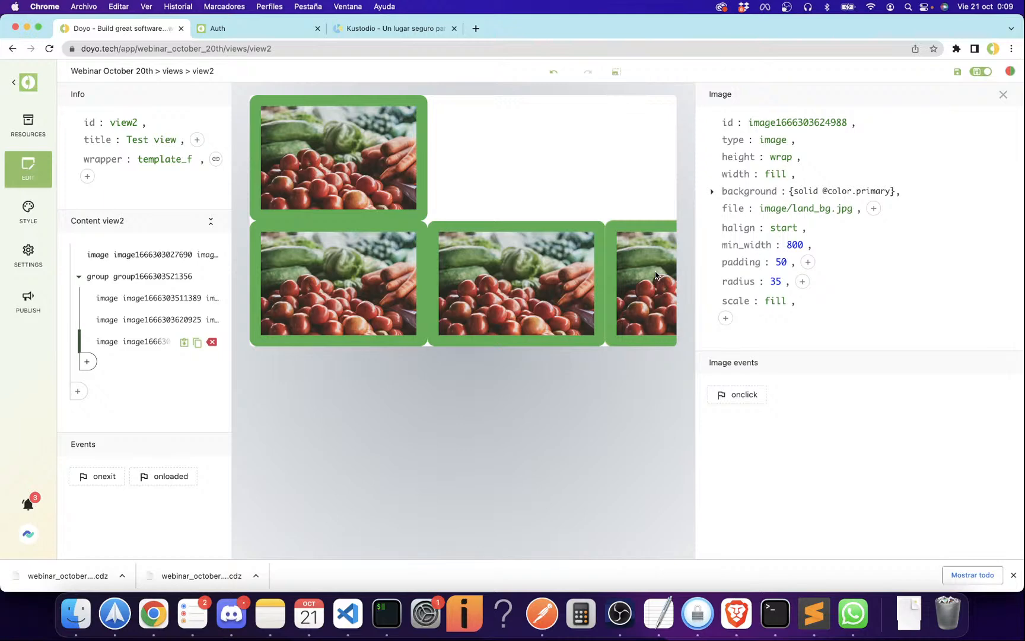
{"action": "left_click", "coordinate": [117, 277]}
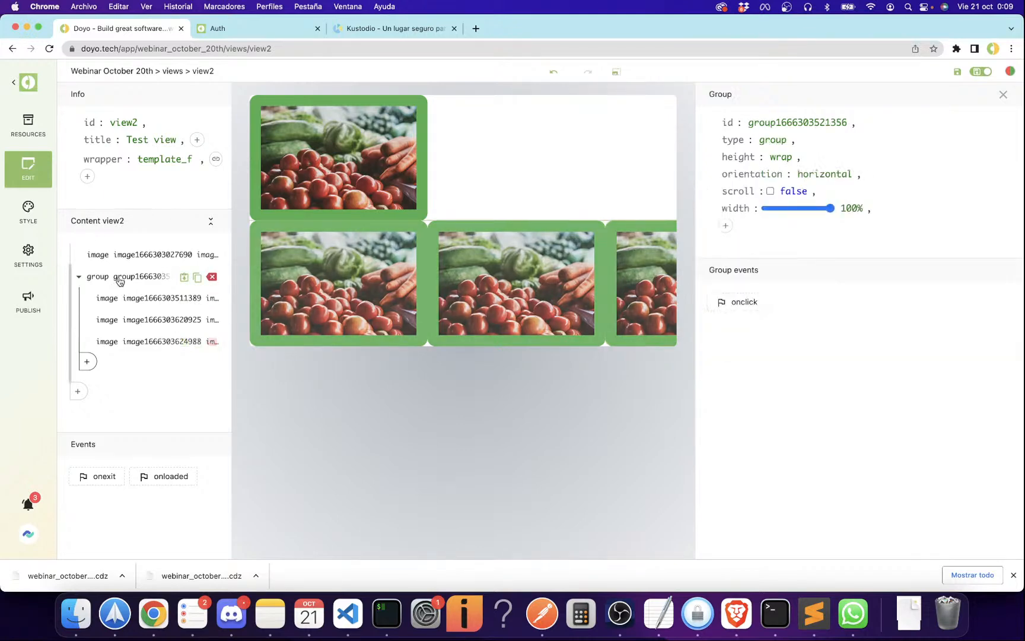
{"action": "left_click", "coordinate": [811, 175]}
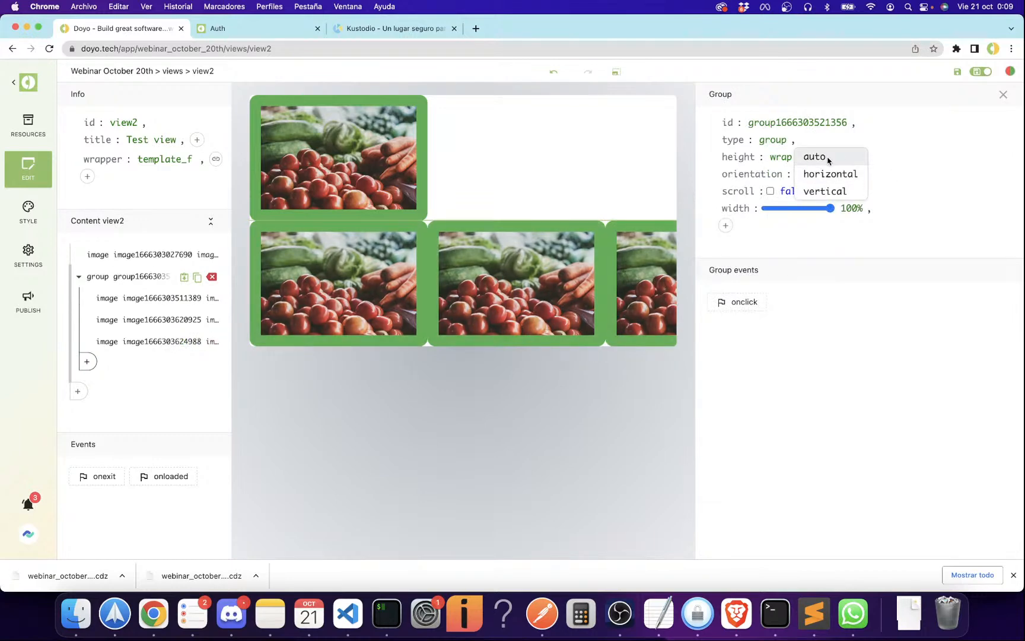
{"action": "left_click", "coordinate": [827, 158]}
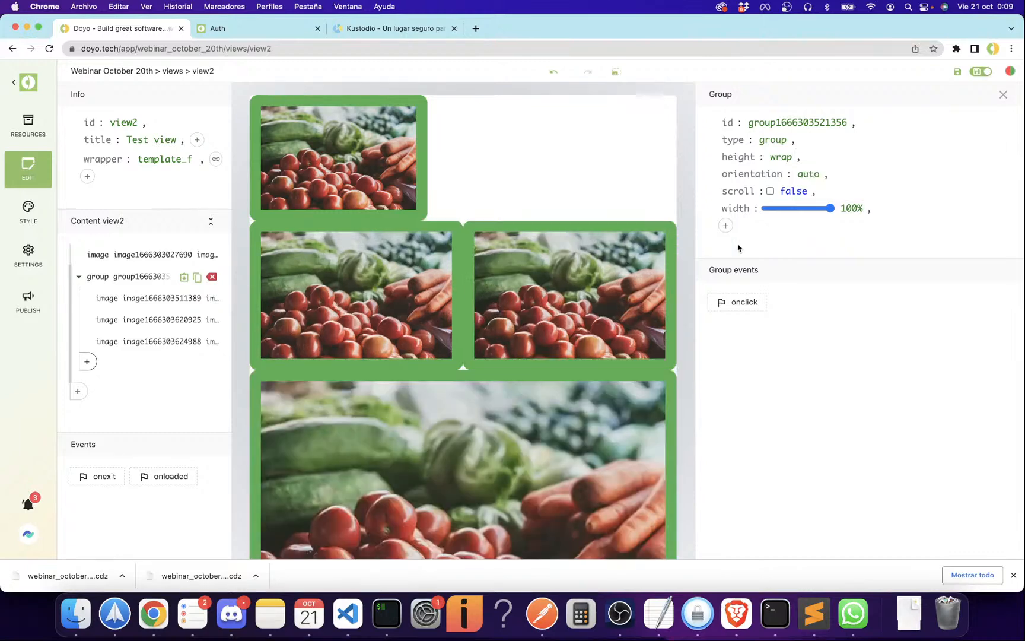
Examine how the three grouped images are laid out across rows, comparing them with the standalone image above
{"action": "scroll", "coordinate": [687, 264], "scroll_direction": "down", "scroll_amount": 4}
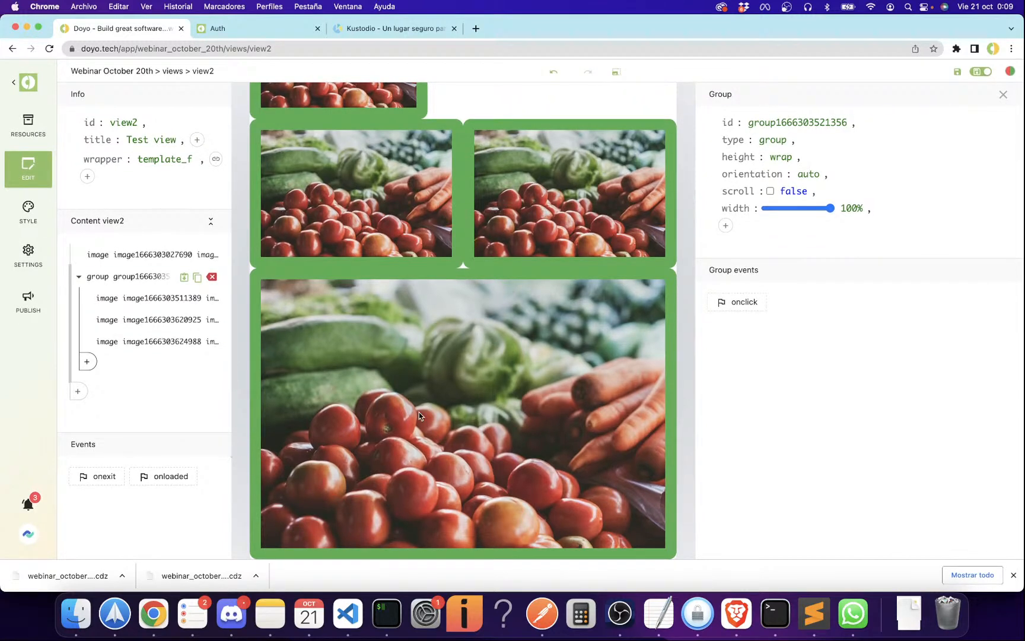
{"action": "scroll", "coordinate": [419, 416], "scroll_direction": "up", "scroll_amount": 3}
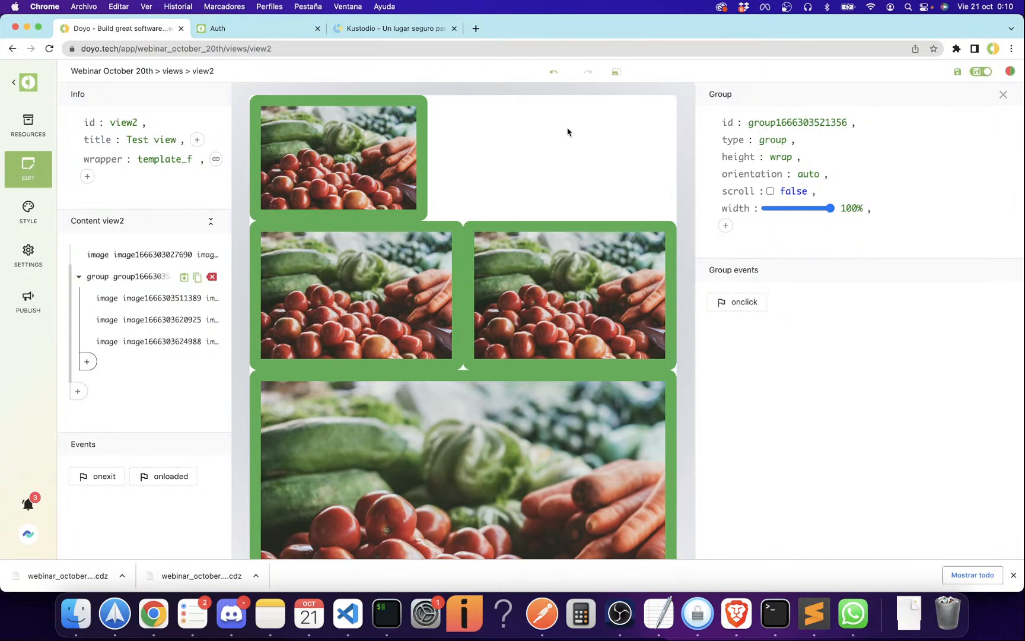
{"action": "left_click", "coordinate": [347, 164]}
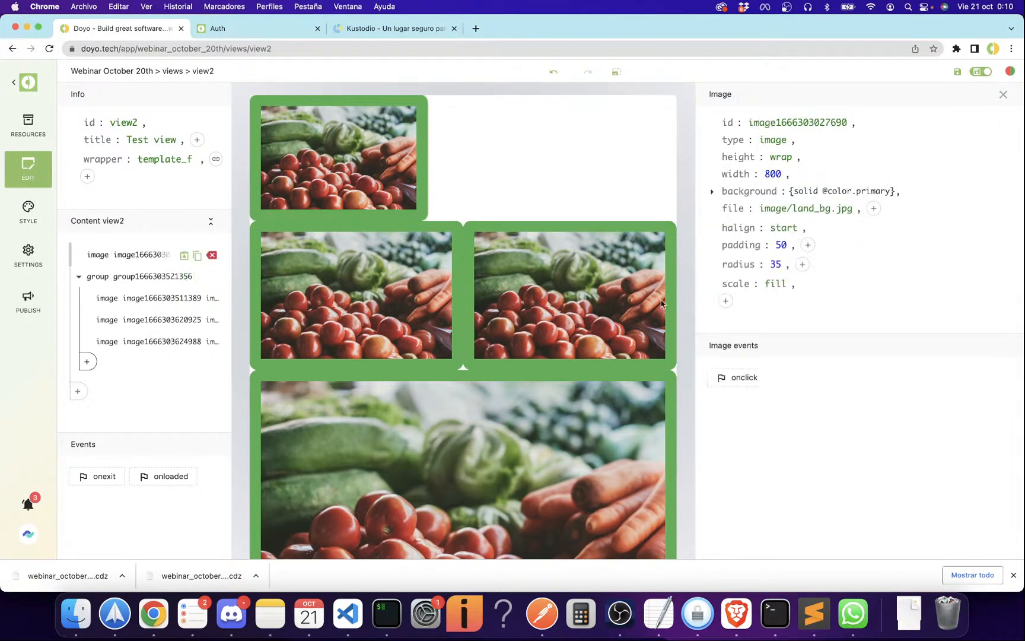
{"action": "scroll", "coordinate": [563, 536], "scroll_direction": "down", "scroll_amount": 3}
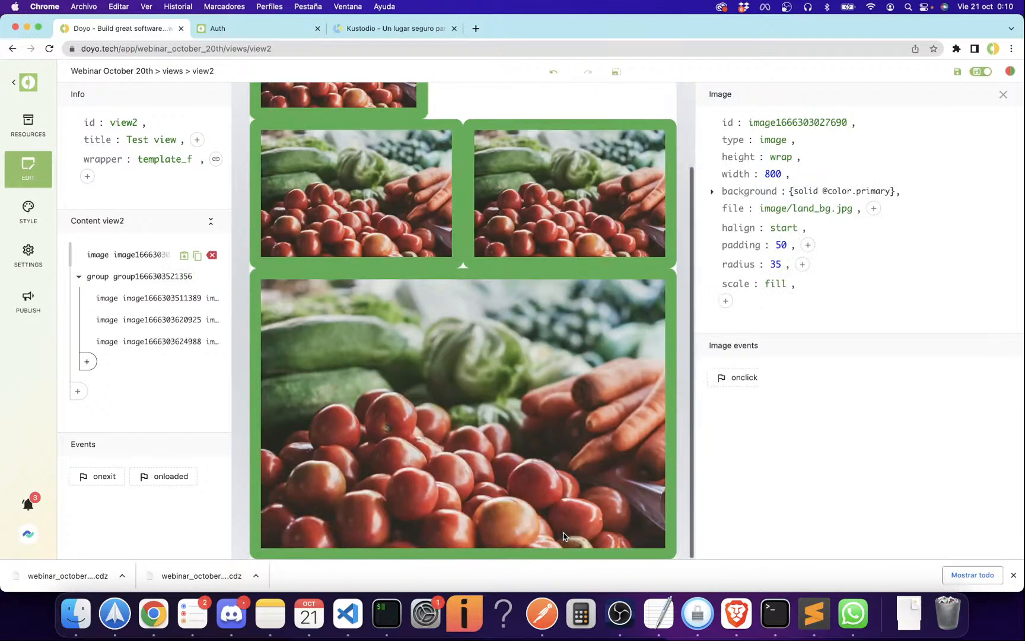
{"action": "left_click", "coordinate": [129, 279]}
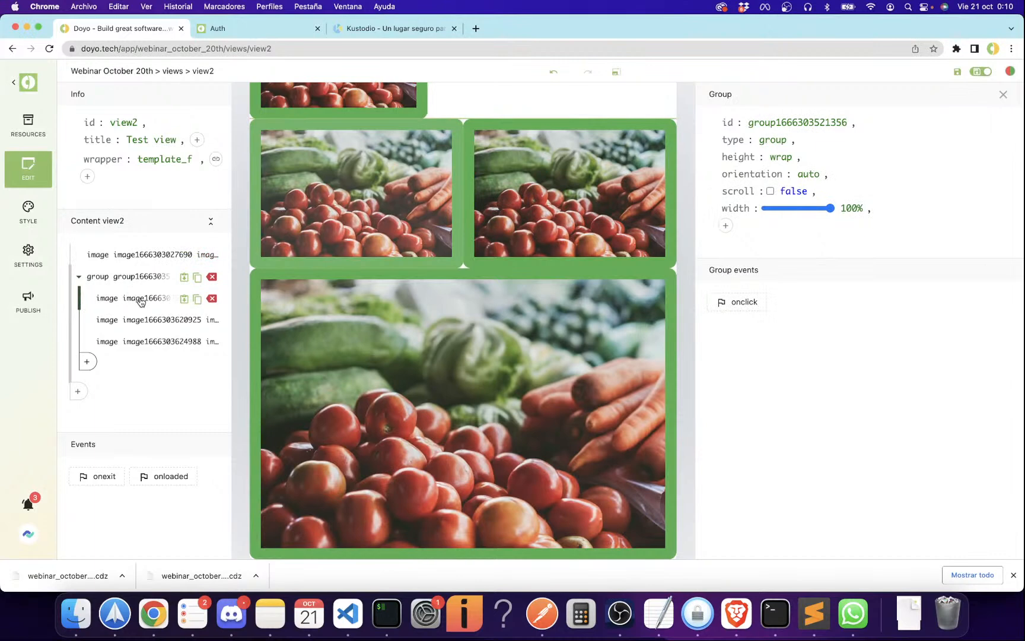
{"action": "left_click", "coordinate": [212, 298]}
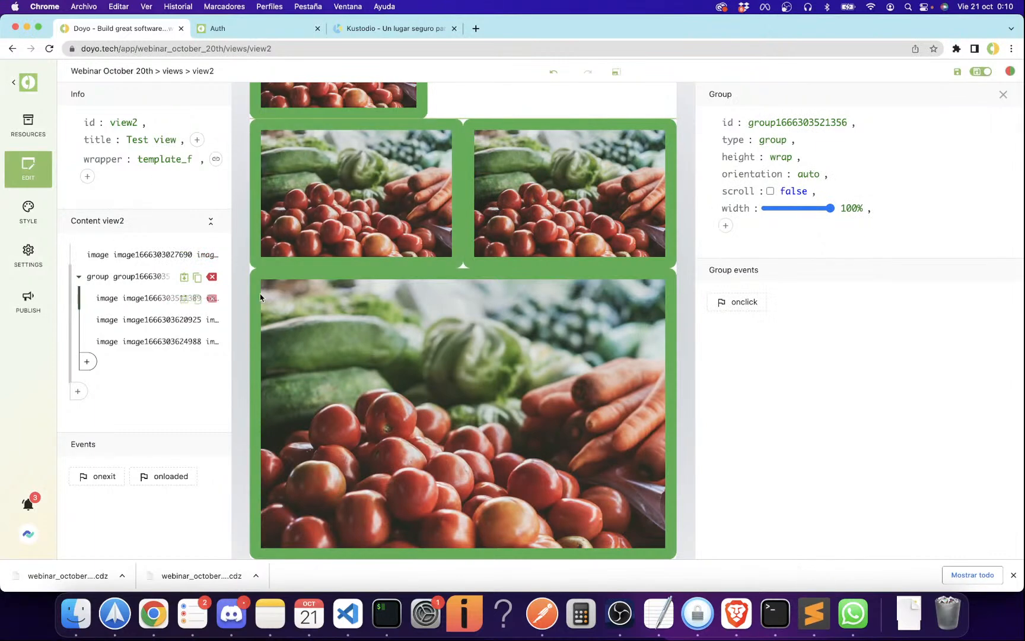
{"action": "scroll", "coordinate": [476, 294], "scroll_direction": "up", "scroll_amount": 3}
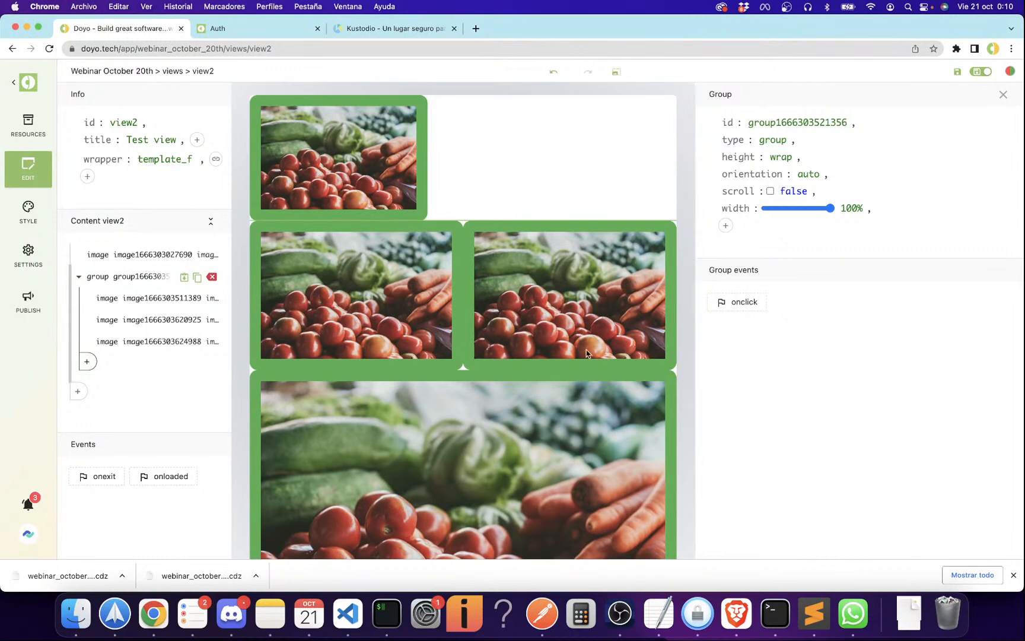
{"action": "scroll", "coordinate": [501, 442], "scroll_direction": "down", "scroll_amount": 3}
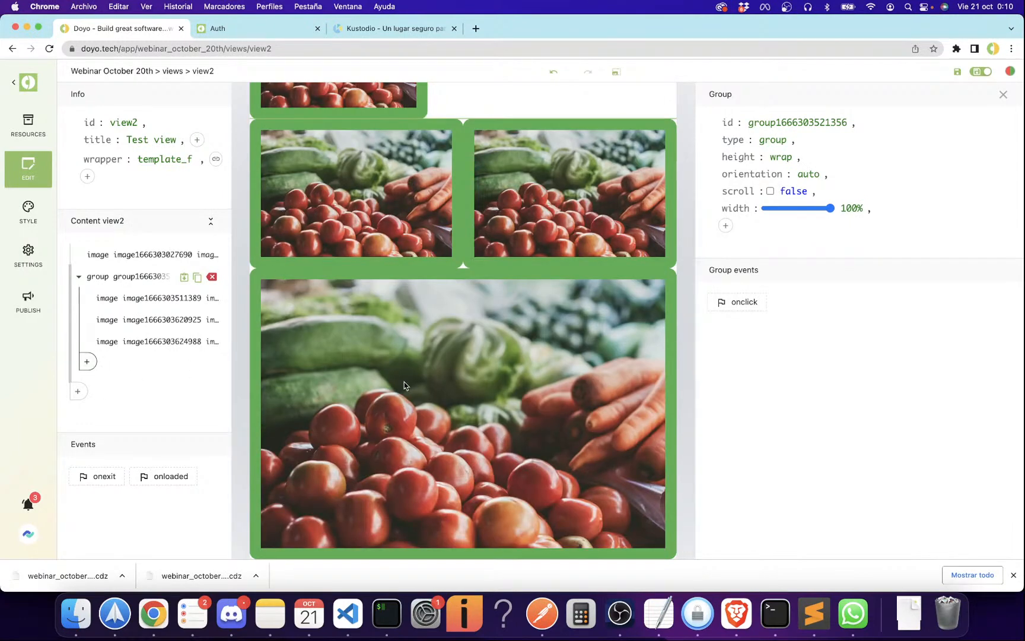
{"action": "scroll", "coordinate": [462, 385], "scroll_direction": "up", "scroll_amount": 3}
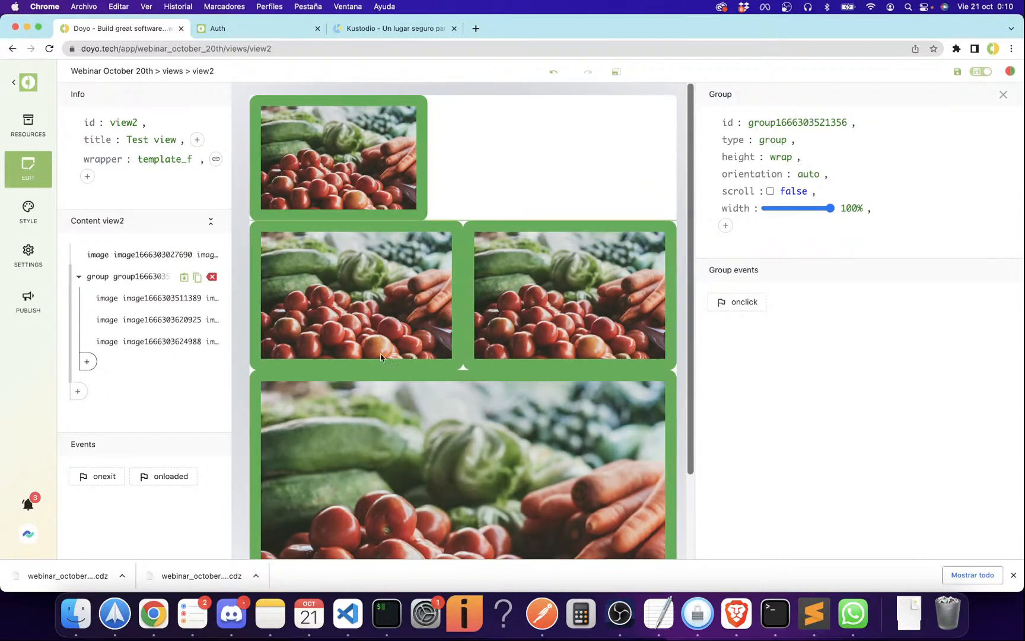
{"action": "scroll", "coordinate": [434, 399], "scroll_direction": "down", "scroll_amount": 3}
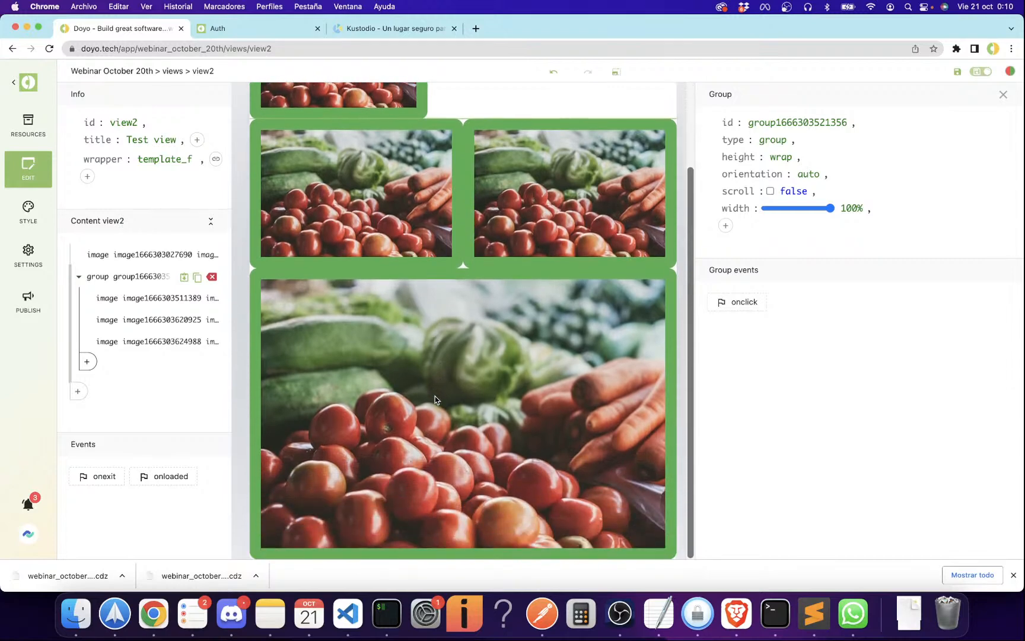
Delete the group containing the three images from the view's content
{"action": "left_click", "coordinate": [142, 278]}
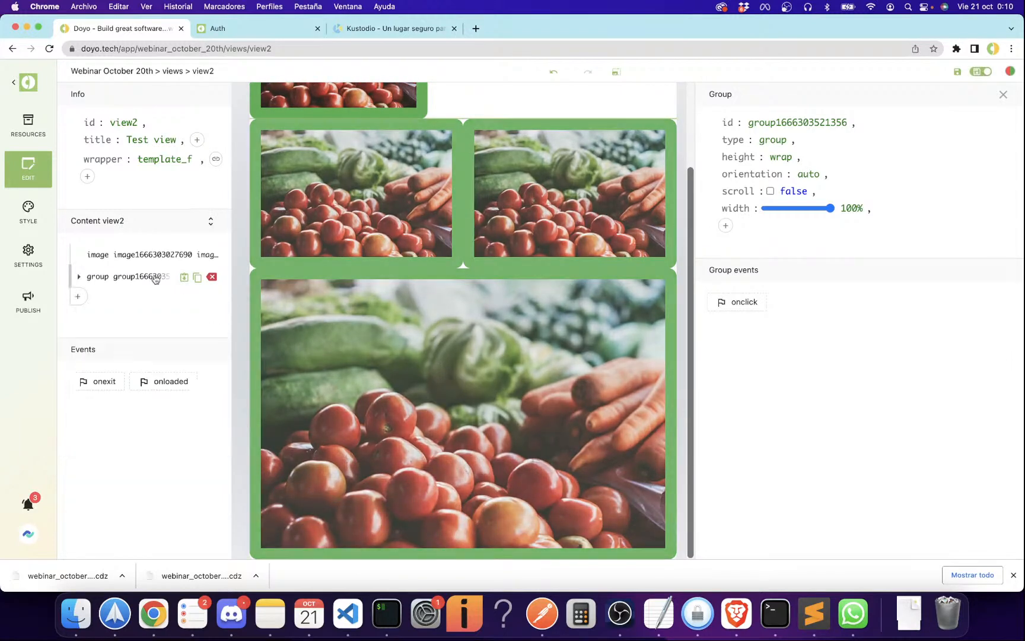
{"action": "left_click", "coordinate": [212, 277]}
{"action": "left_click", "coordinate": [212, 277]}
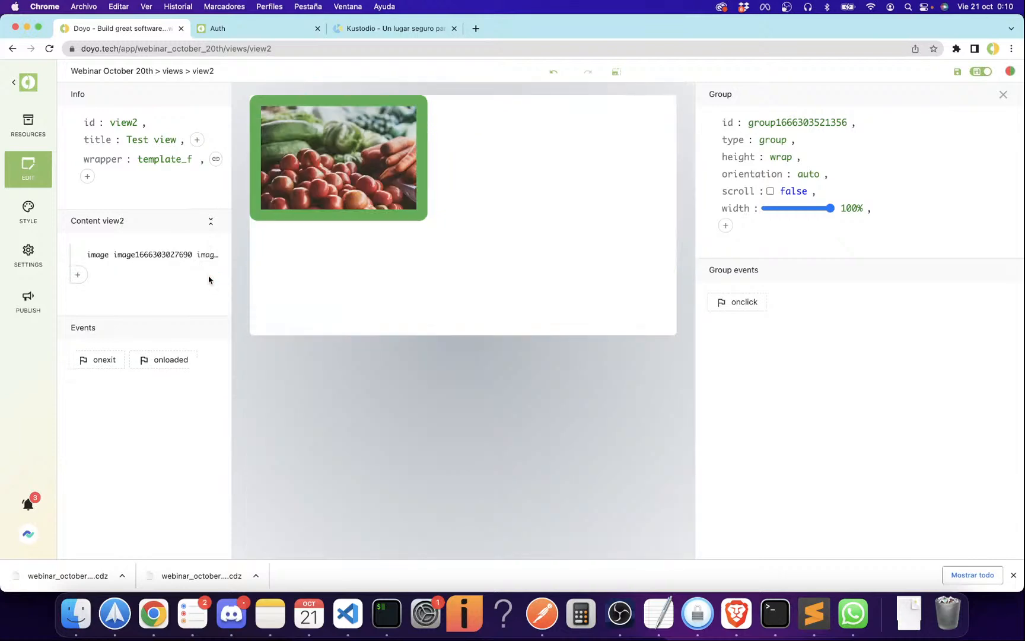
Add a text element below the remaining image and set its text to "I'm a demo text"
{"action": "left_click", "coordinate": [80, 276]}
{"action": "scroll", "coordinate": [97, 394], "scroll_direction": "down", "scroll_amount": 5}
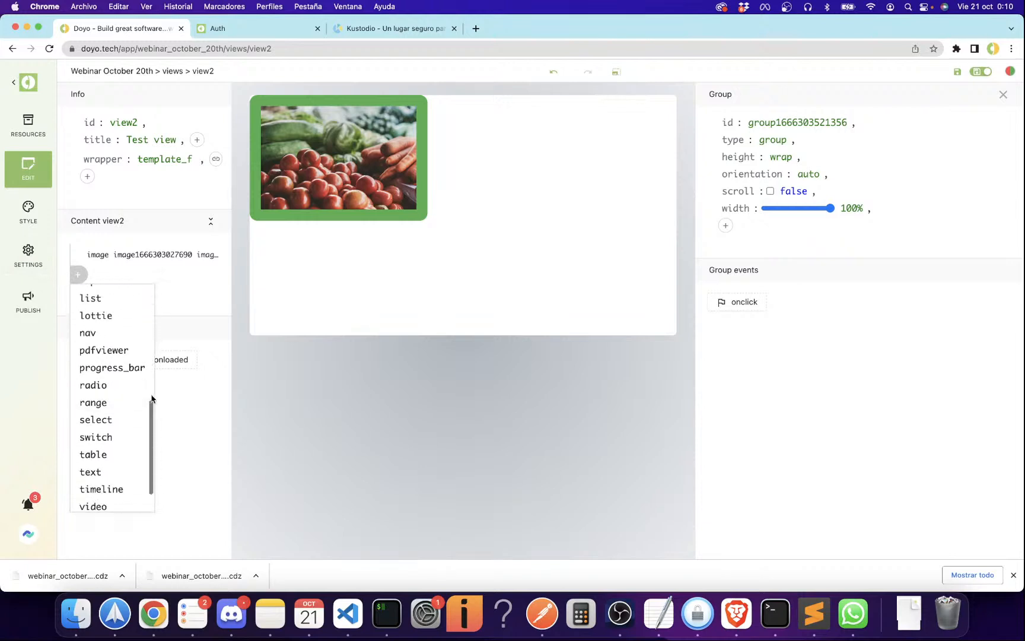
{"action": "left_click", "coordinate": [96, 470]}
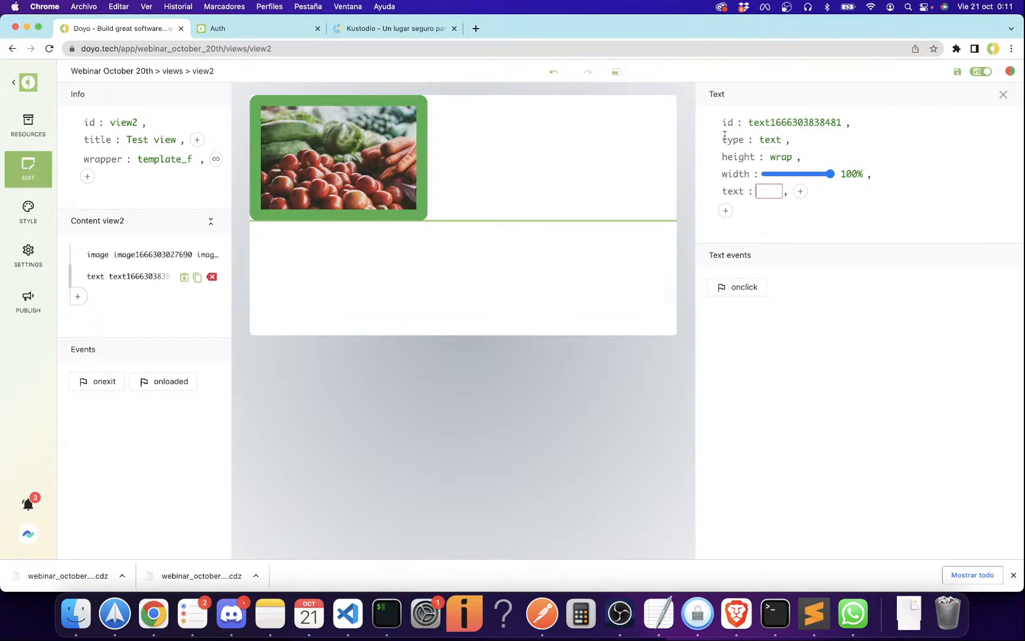
{"action": "mouse_move", "coordinate": [857, 198]}
{"action": "type", "text": "I'm a demo text"}
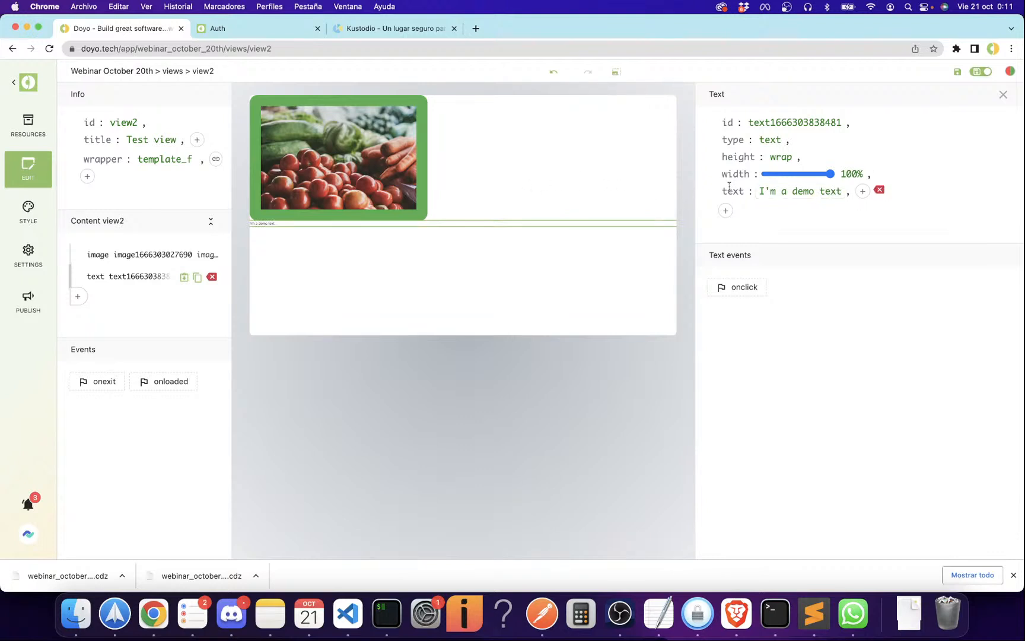
Convert the text element's text property into a set of language entries and expand it
{"action": "left_click", "coordinate": [782, 190]}
{"action": "left_click", "coordinate": [862, 191]}
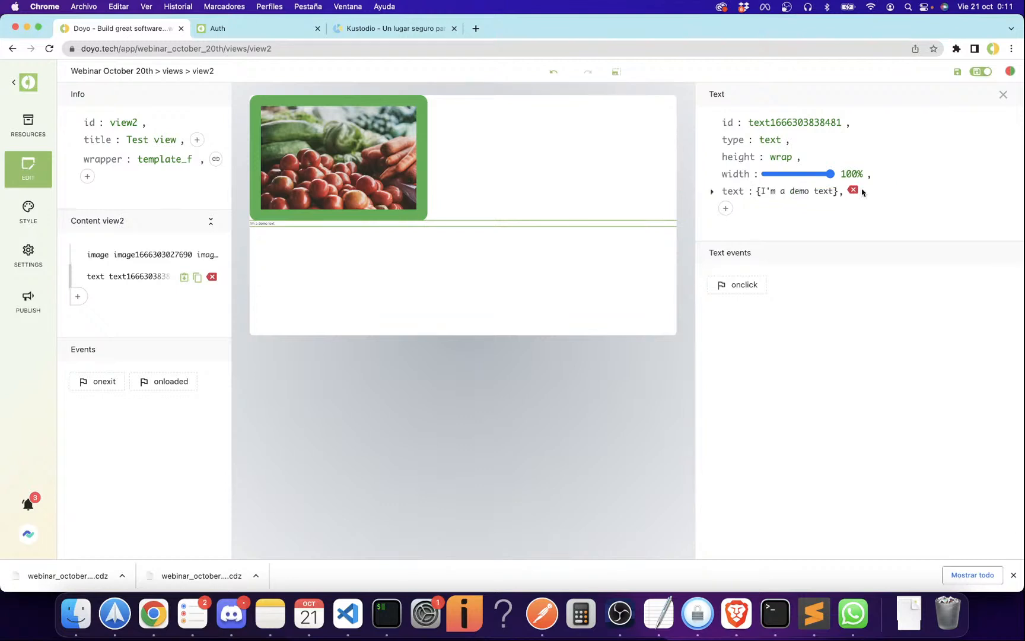
{"action": "left_click", "coordinate": [713, 193]}
{"action": "left_click", "coordinate": [713, 193]}
{"action": "left_click", "coordinate": [713, 193]}
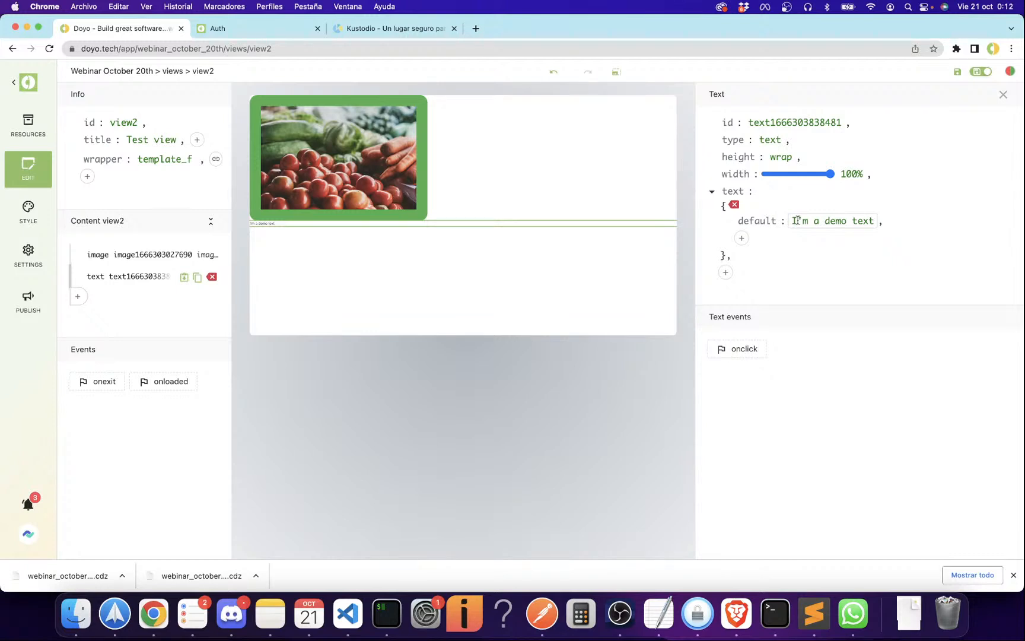
Add an es translation reading "Soy un texto de demostración" to the text property, and collapse its entries
{"action": "left_click", "coordinate": [742, 238]}
{"action": "type", "text": "es"}
{"action": "key", "text": "Return"}
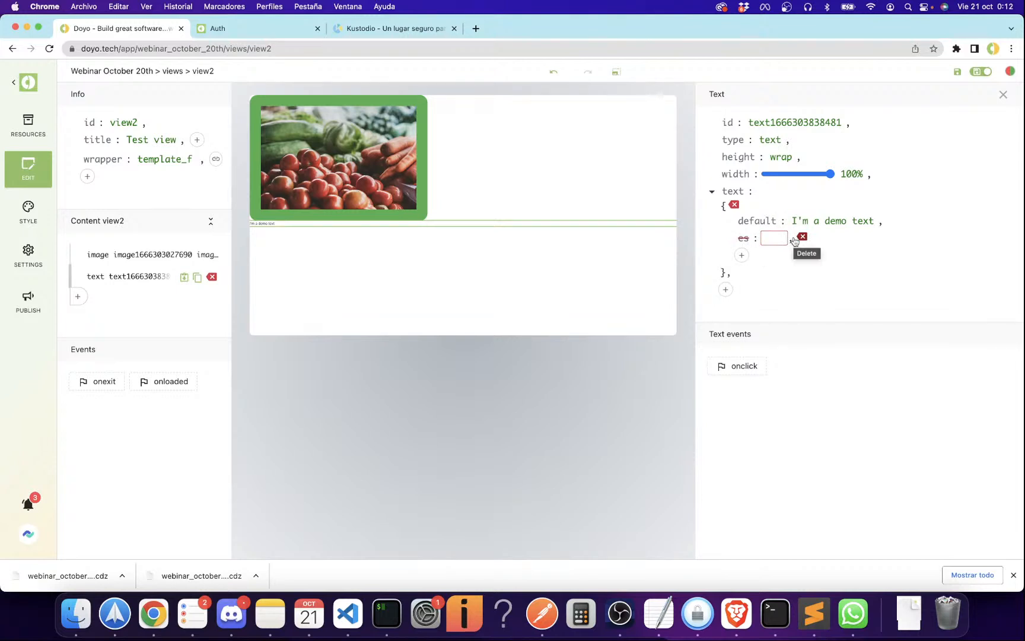
{"action": "type", "text": "Soy un texto "}
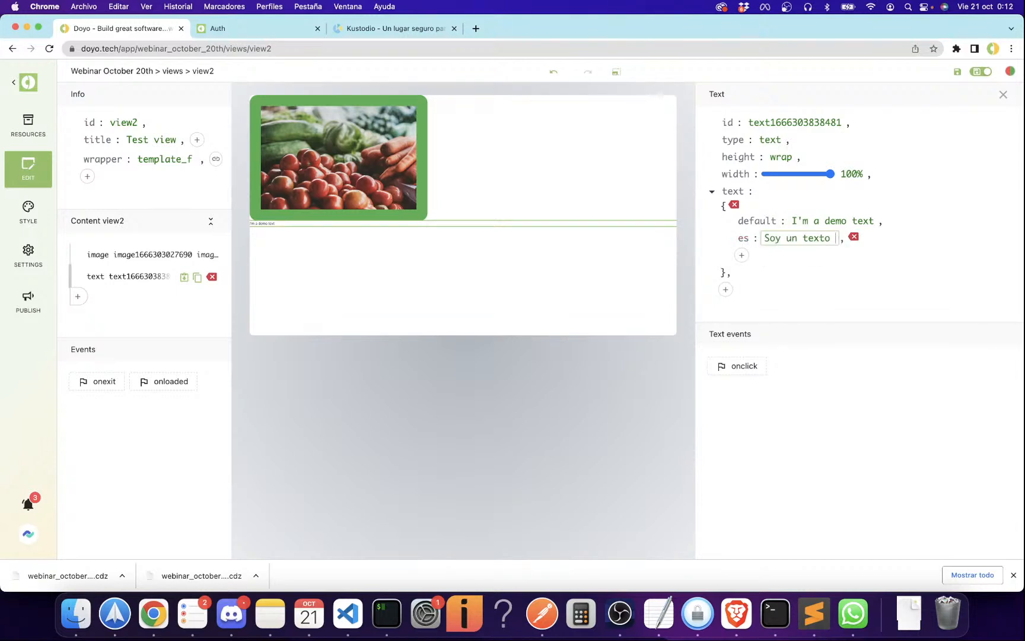
{"action": "type", "text": "de demostración"}
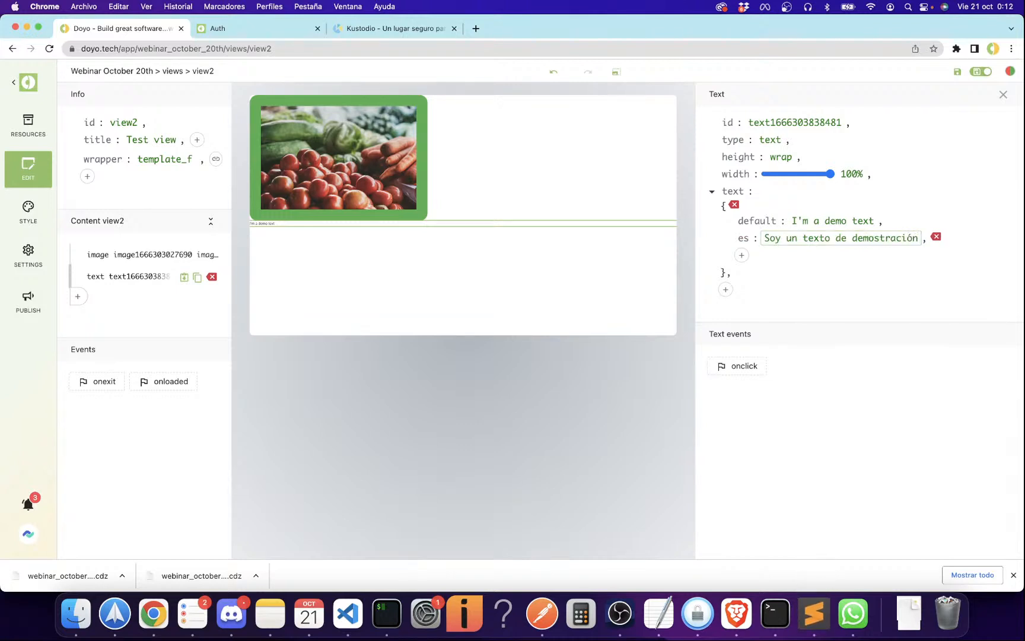
{"action": "key", "text": "Return"}
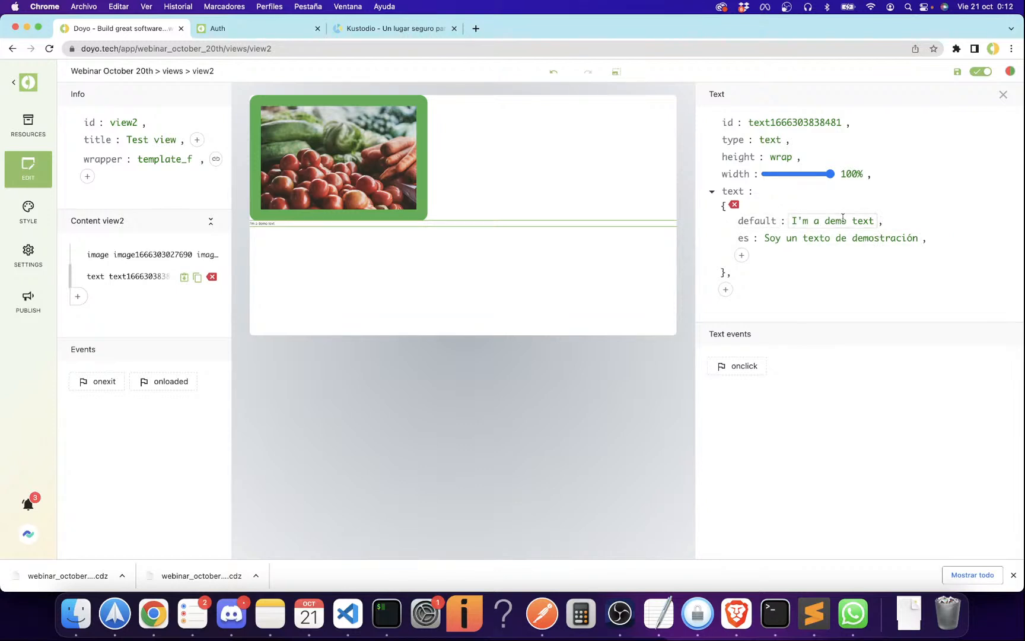
{"action": "left_click", "coordinate": [712, 192]}
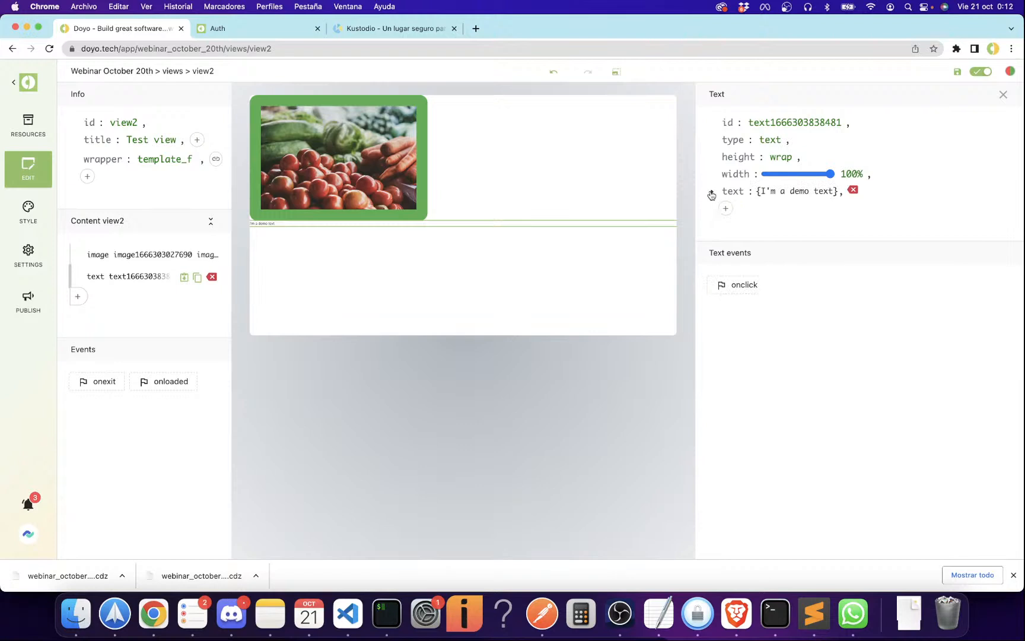
Try a font_size of 70 on the text element, then remove that property
{"action": "left_click", "coordinate": [725, 207]}
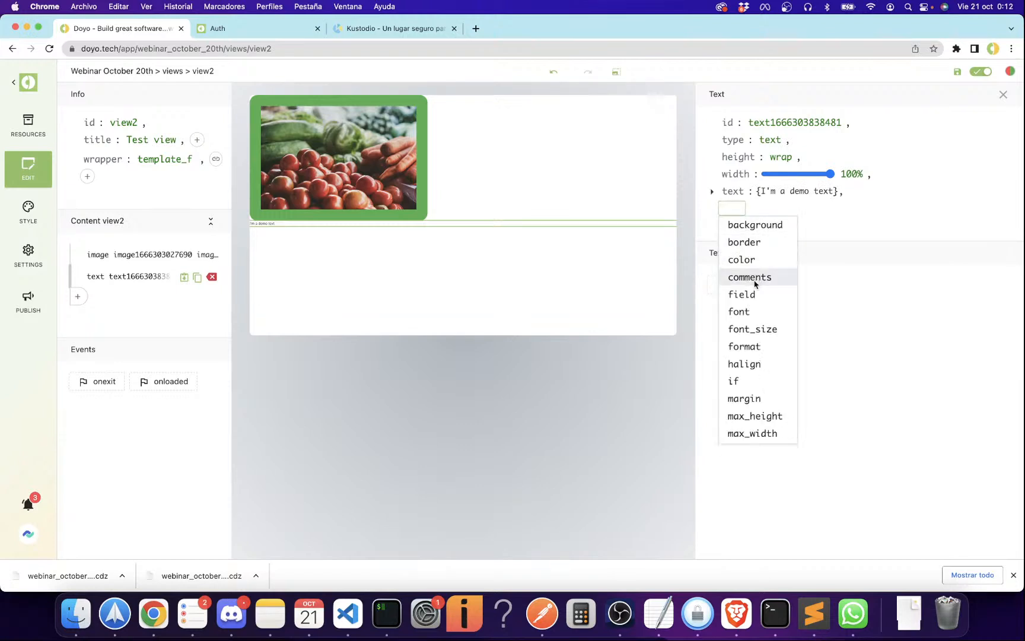
{"action": "left_click", "coordinate": [752, 328]}
{"action": "type", "text": "70"}
{"action": "key", "text": "Return"}
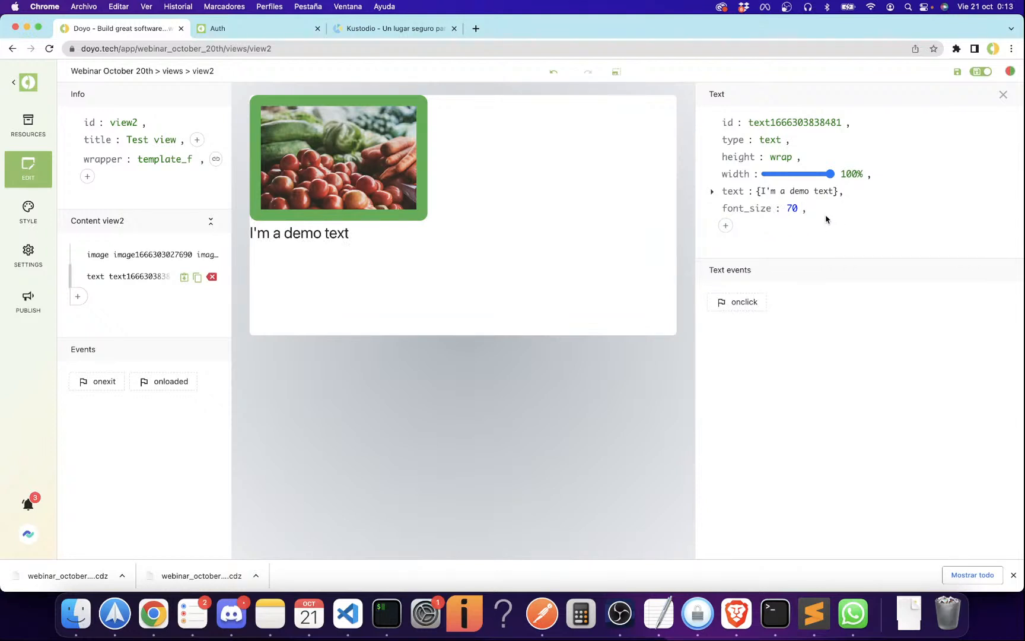
{"action": "left_click", "coordinate": [793, 206]}
{"action": "left_click", "coordinate": [727, 206]}
{"action": "key", "text": "BackSpace"}
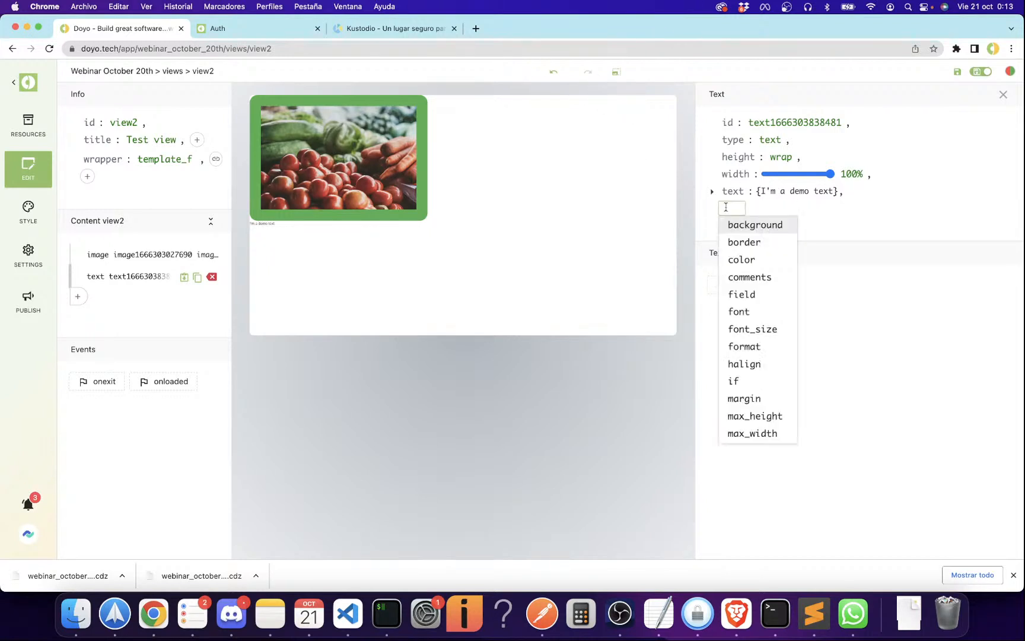
Add a style property to the text element and set it to title1
{"action": "scroll", "coordinate": [751, 347], "scroll_direction": "down", "scroll_amount": 5}
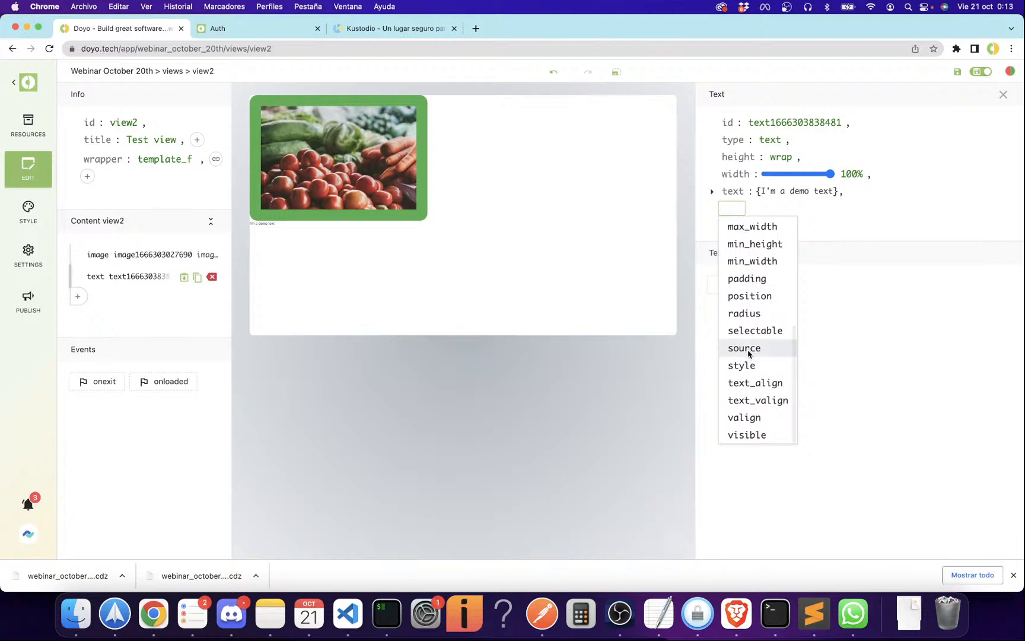
{"action": "left_click", "coordinate": [745, 365]}
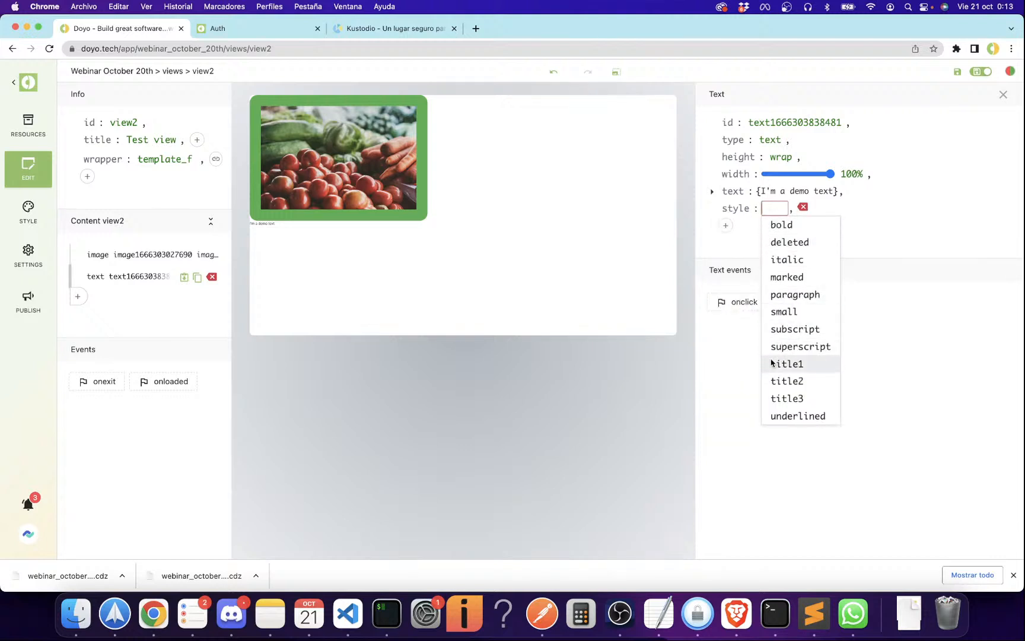
{"action": "left_click", "coordinate": [774, 364]}
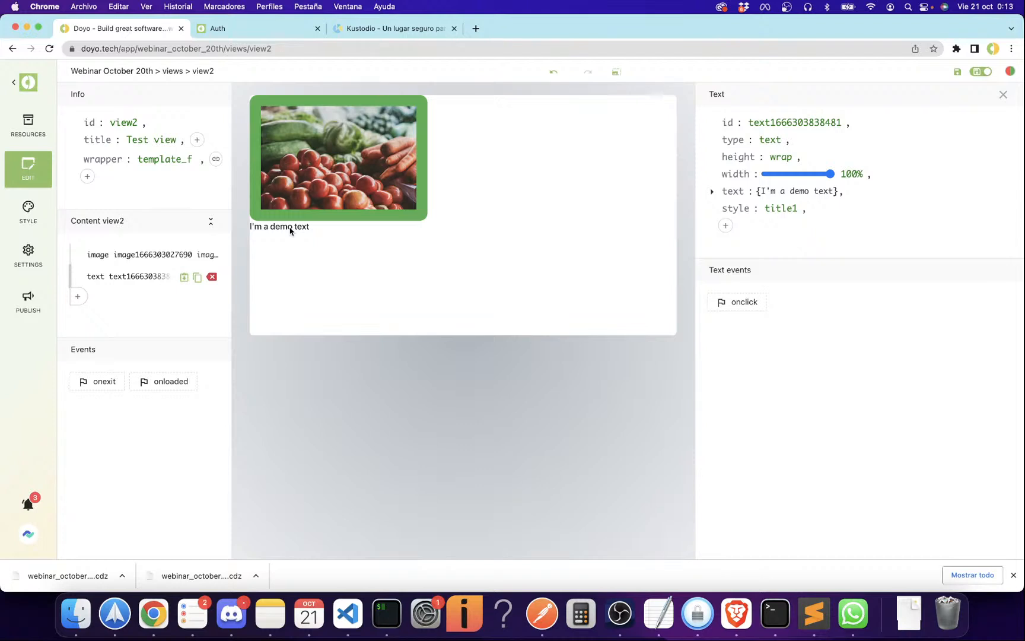
{"action": "left_click", "coordinate": [776, 208]}
{"action": "double_click", "coordinate": [776, 208]}
{"action": "key", "text": "BackSpace"}
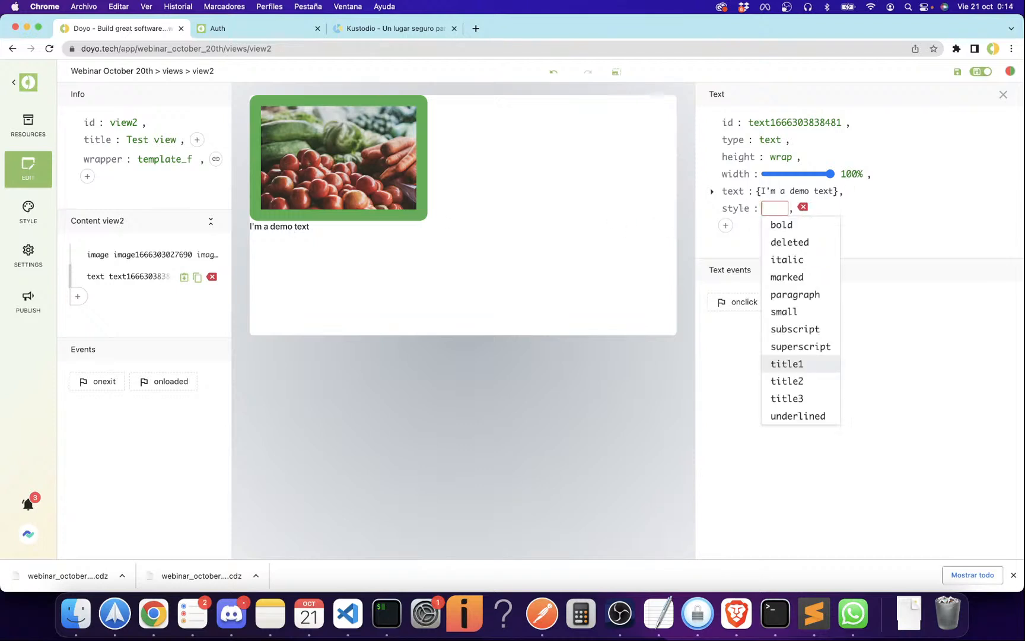
{"action": "left_click", "coordinate": [792, 363]}
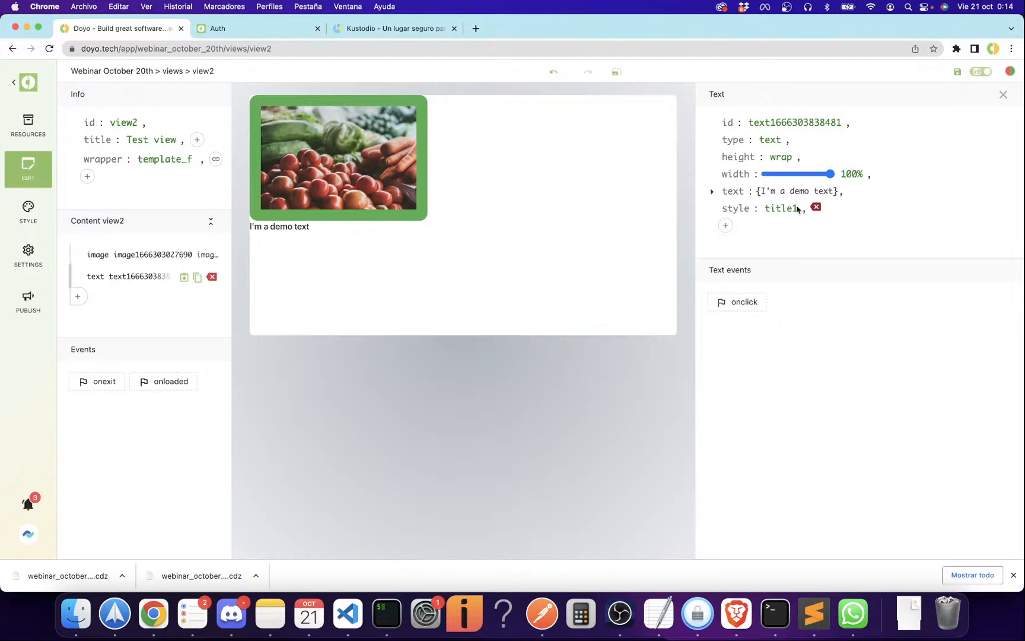
{"action": "left_click", "coordinate": [725, 225]}
{"action": "left_click", "coordinate": [751, 276]}
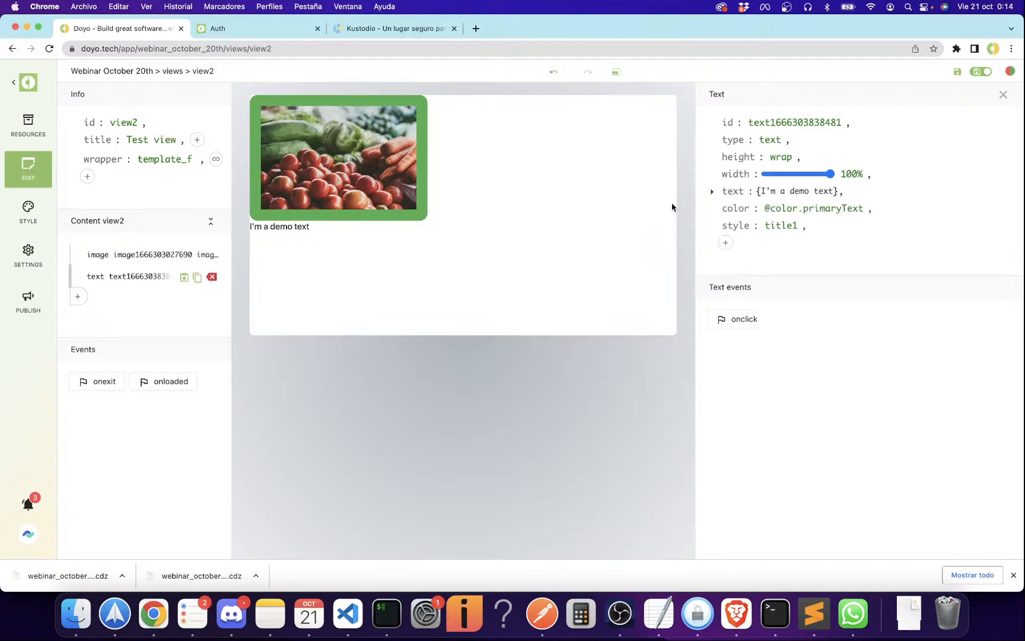
{"action": "double_click", "coordinate": [835, 206]}
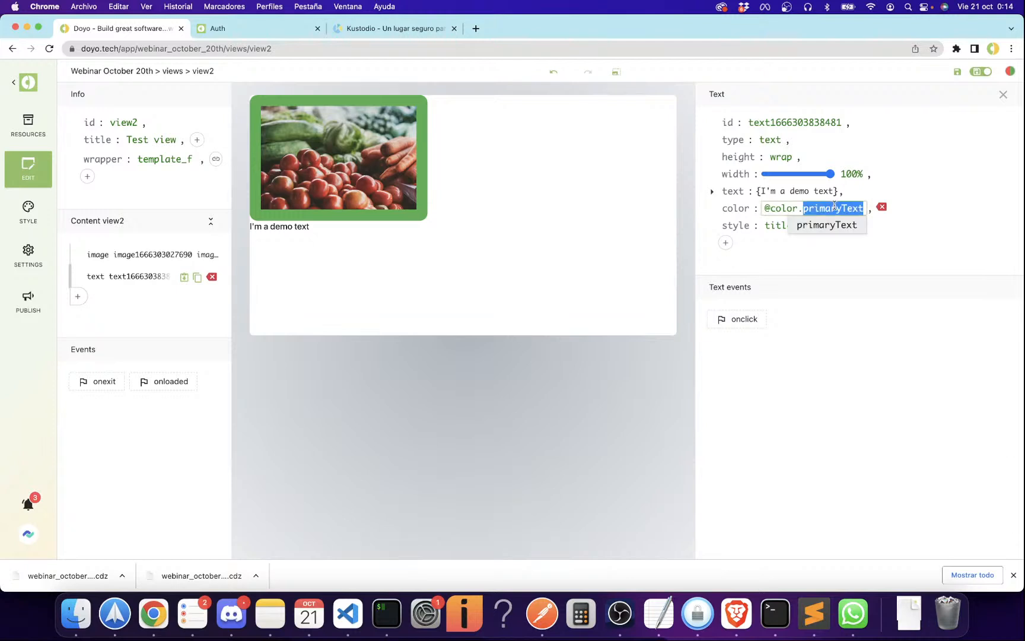
{"action": "key", "text": "BackSpace"}
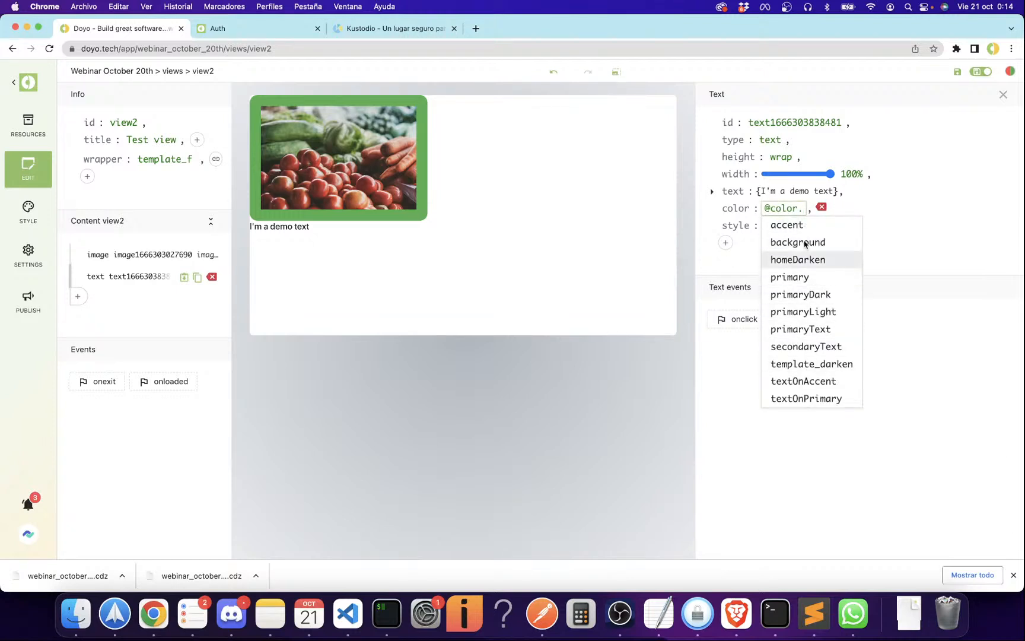
{"action": "left_click", "coordinate": [815, 278]}
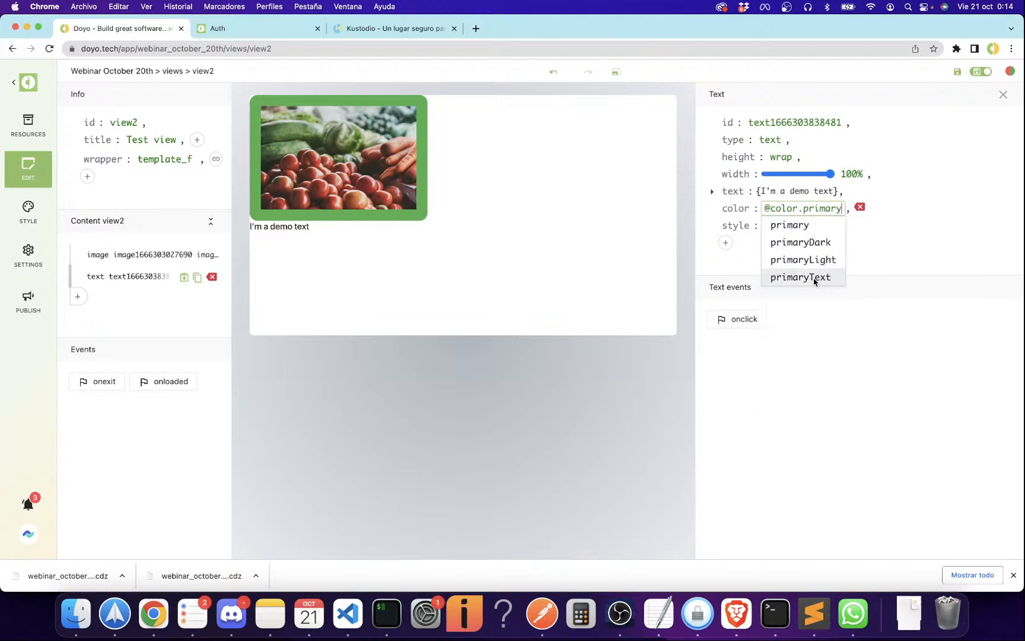
{"action": "left_click", "coordinate": [845, 429]}
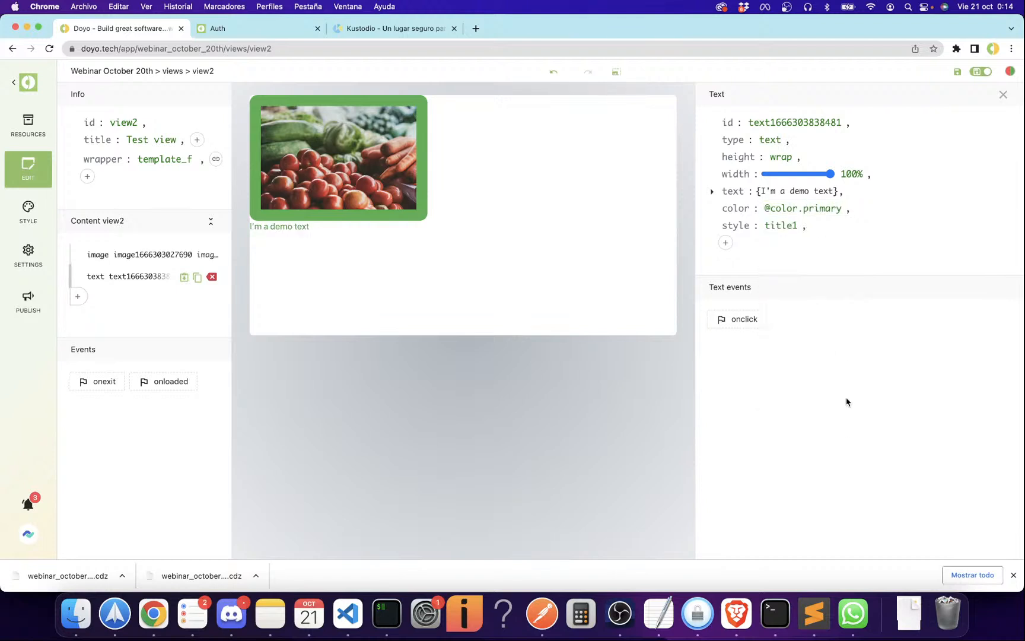
{"action": "left_click", "coordinate": [807, 207]}
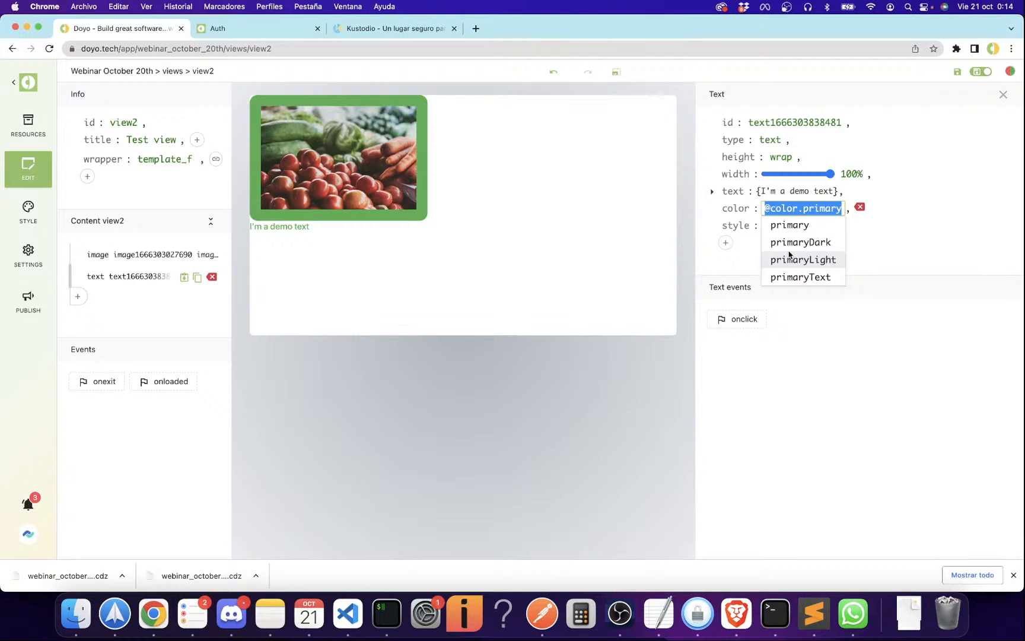
{"action": "left_click", "coordinate": [534, 428]}
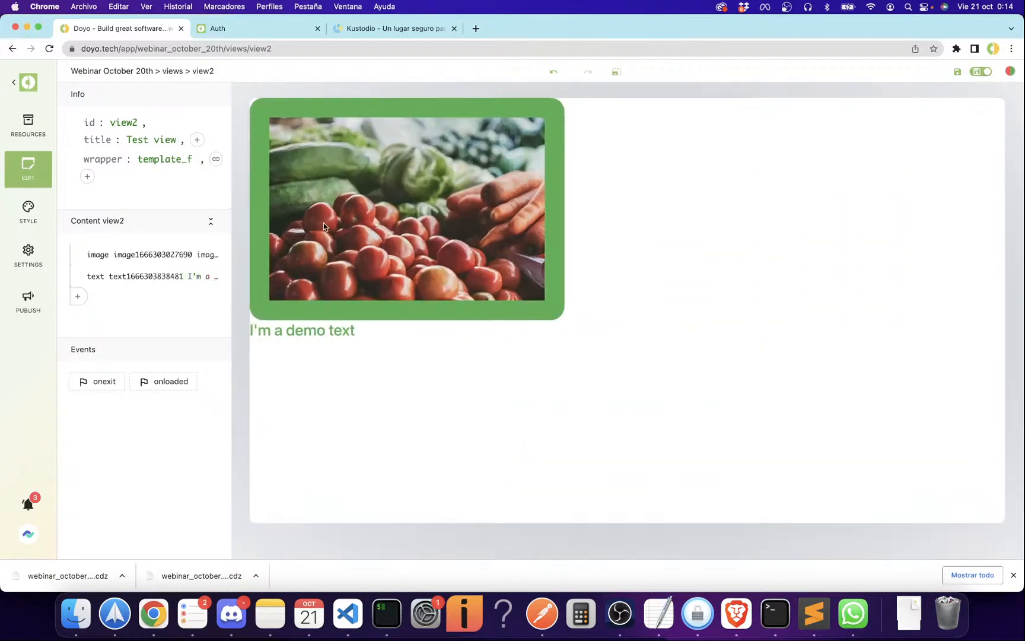
Add a color named yellow with the value #000000 to the project's style colors
{"action": "left_click", "coordinate": [23, 272]}
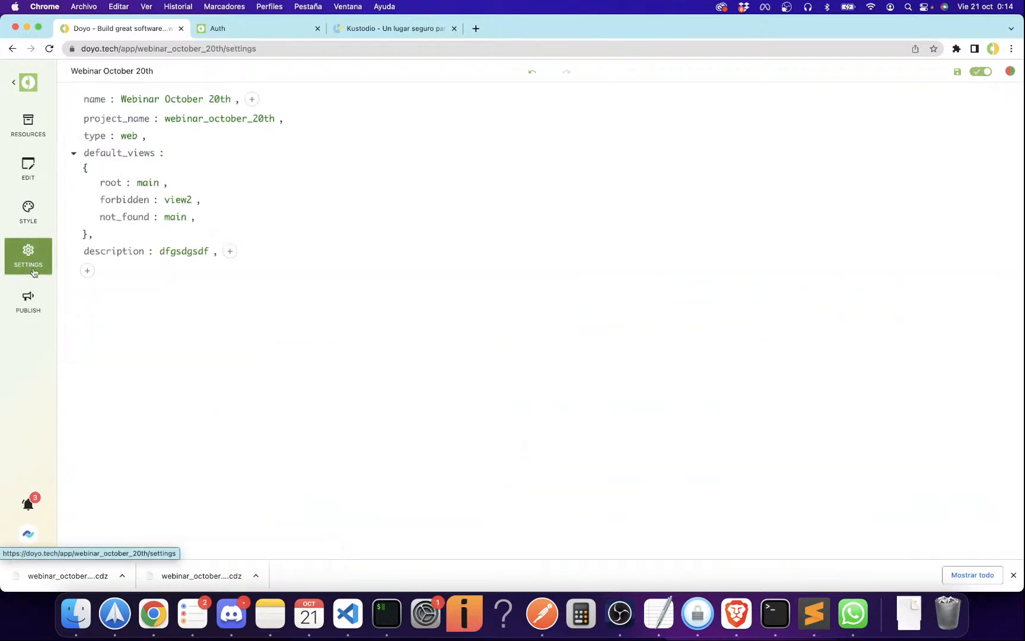
{"action": "left_click", "coordinate": [40, 213]}
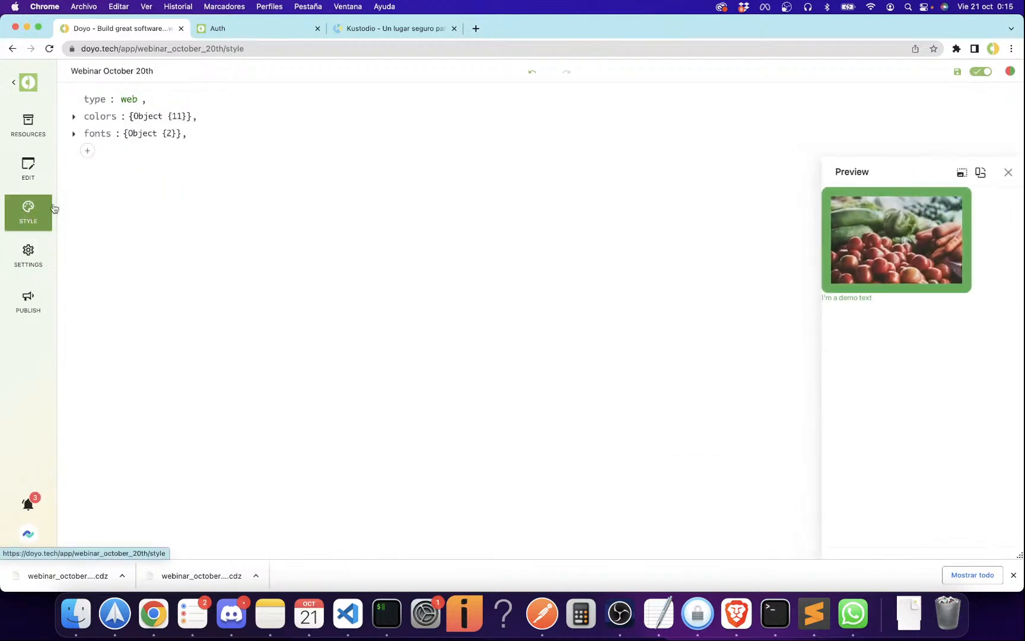
{"action": "left_click", "coordinate": [74, 116]}
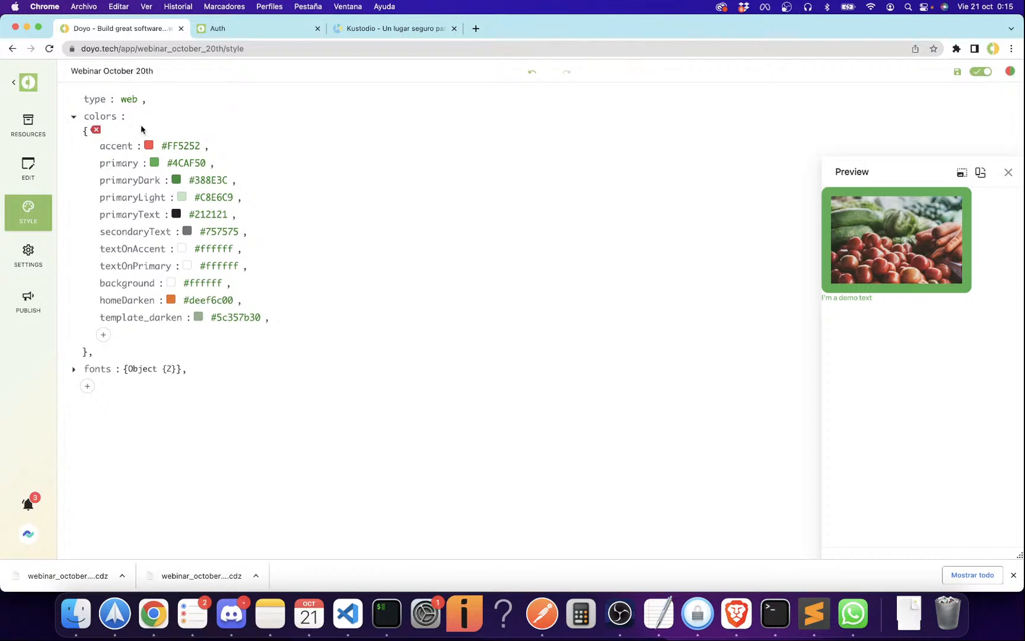
{"action": "left_click", "coordinate": [104, 336]}
{"action": "type", "text": "yellow"}
{"action": "key", "text": "Return"}
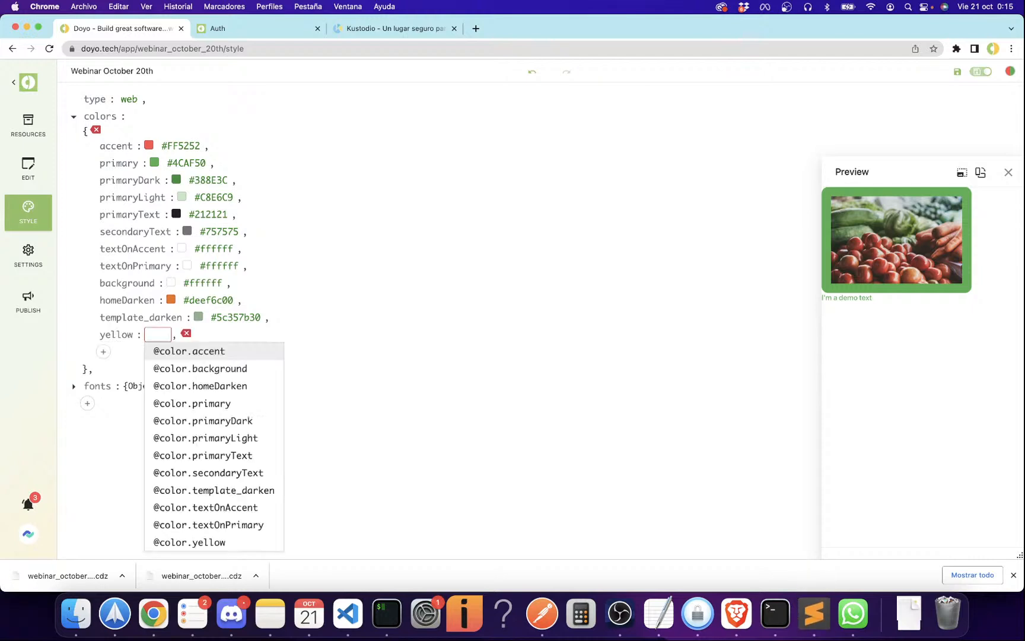
{"action": "type", "text": "#"}
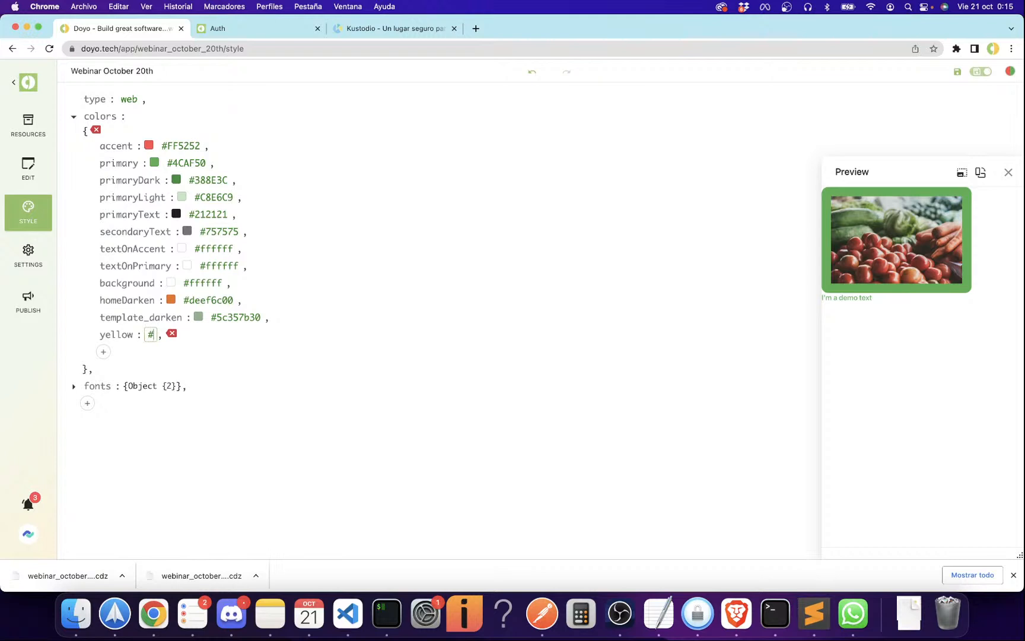
{"action": "type", "text": "000000"}
{"action": "key", "text": "Return"}
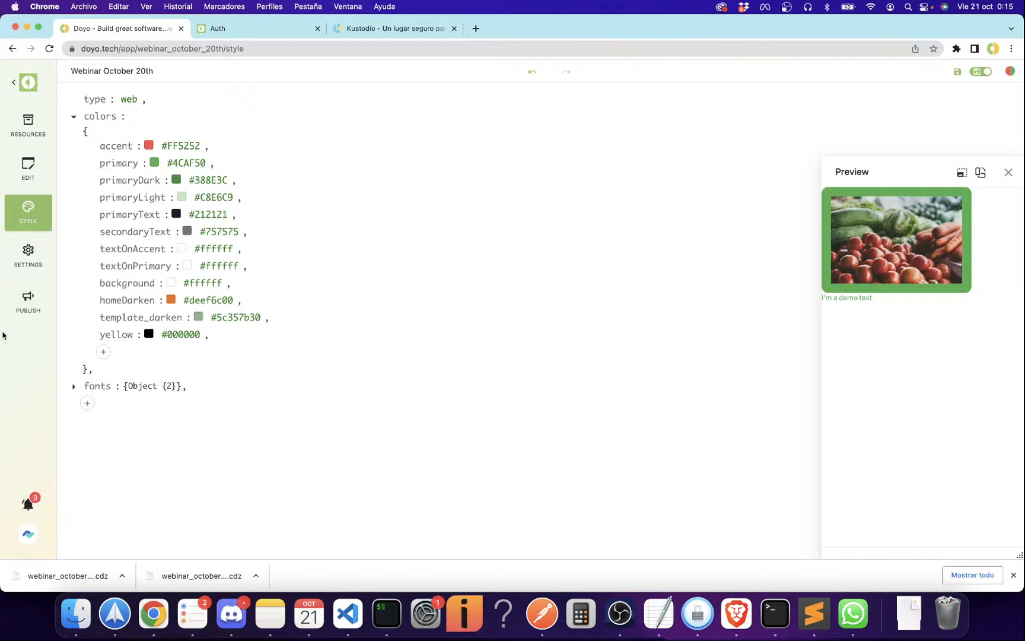
Set the yellow style color to #ffcd00
{"action": "left_click", "coordinate": [149, 334]}
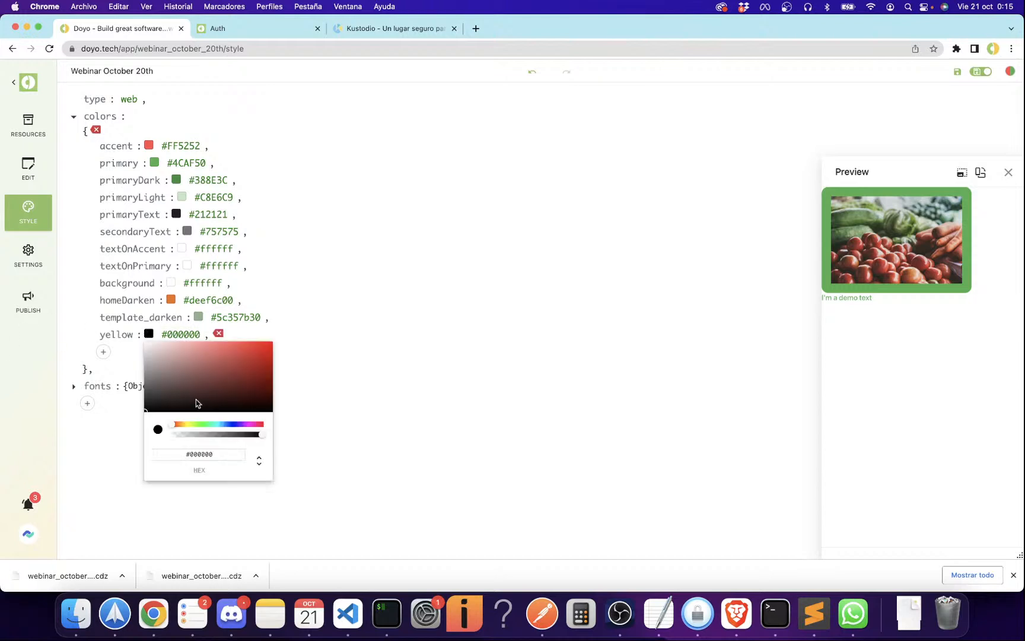
{"action": "left_click_drag", "start_coordinate": [192, 422], "coordinate": [185, 427]}
{"action": "left_click_drag", "start_coordinate": [242, 362], "coordinate": [561, 285]}
{"action": "left_click", "coordinate": [518, 268]}
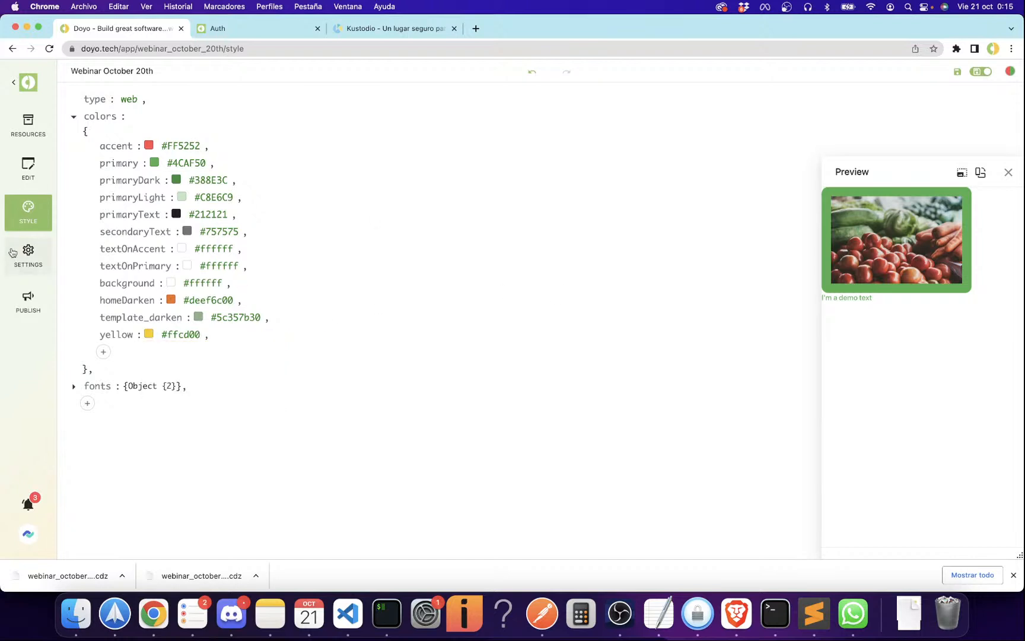
{"action": "mouse_move", "coordinate": [28, 169]}
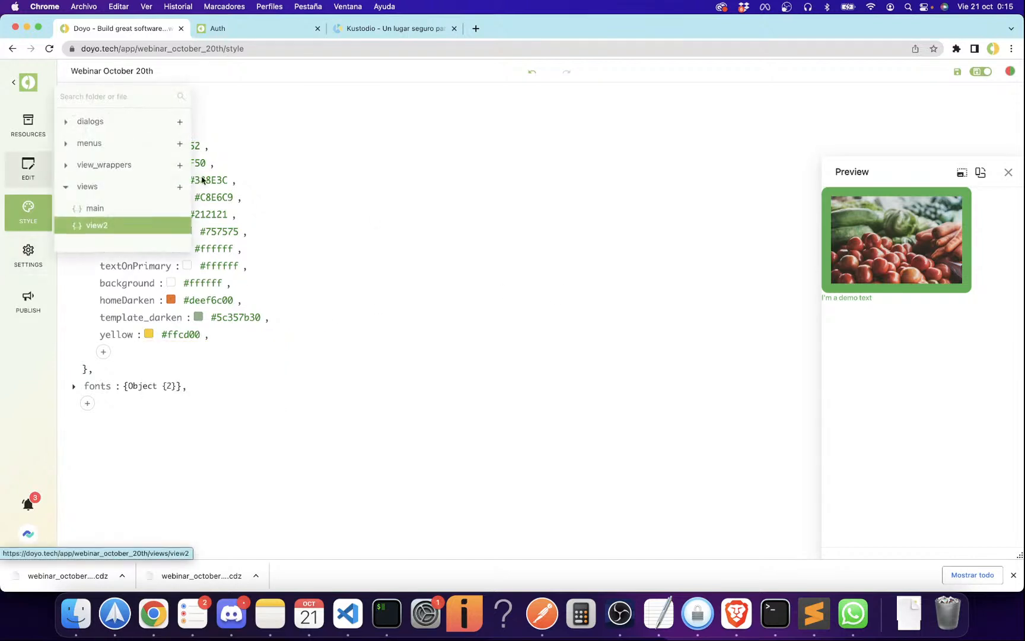
{"action": "left_click", "coordinate": [124, 224]}
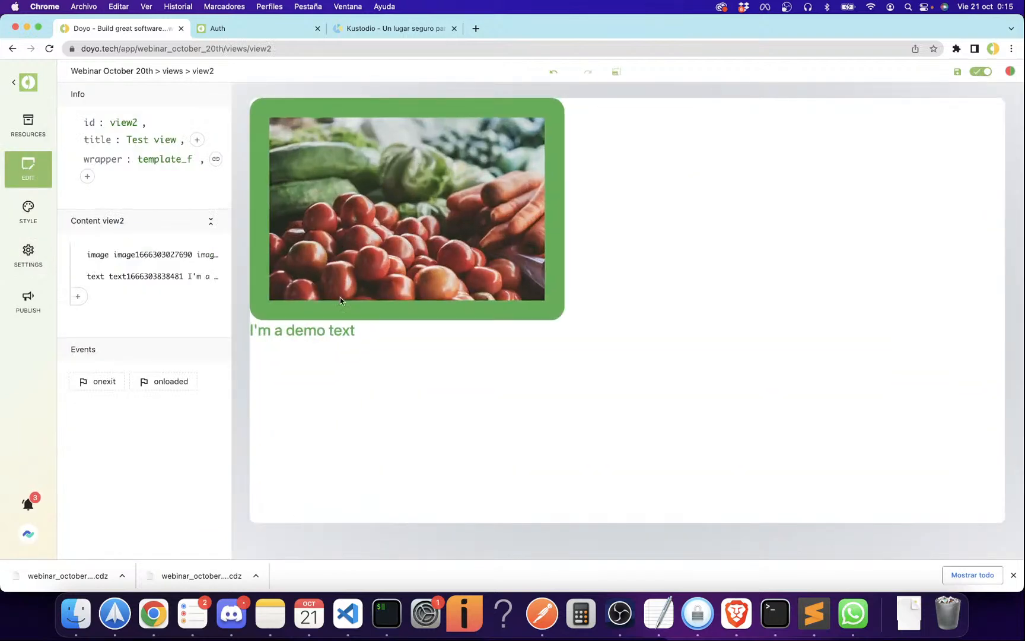
{"action": "left_click", "coordinate": [300, 332]}
{"action": "left_click", "coordinate": [799, 208]}
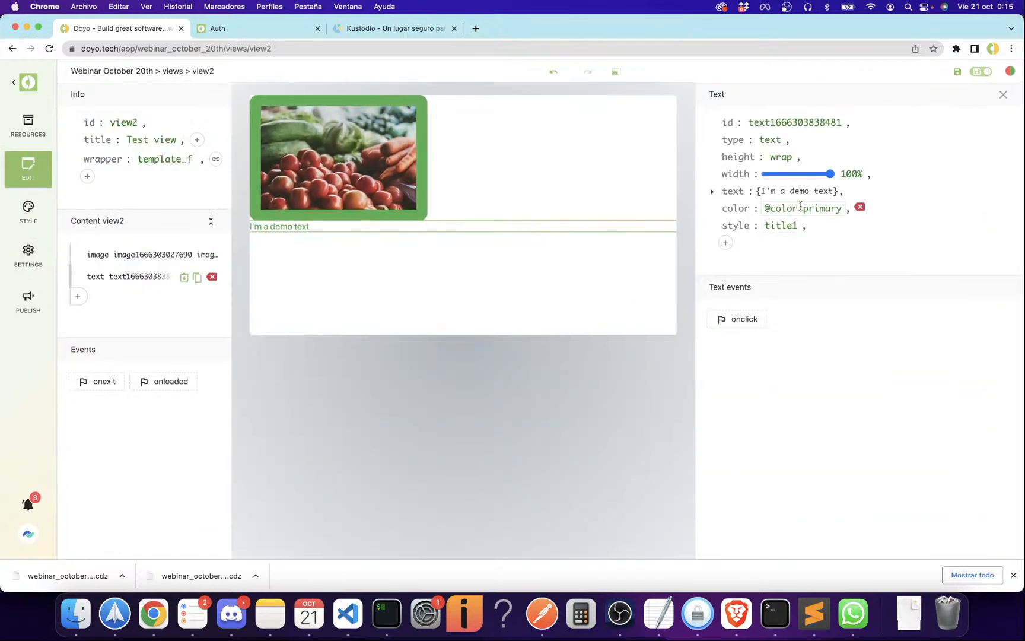
{"action": "double_click", "coordinate": [818, 207]}
{"action": "key", "text": "BackSpace"}
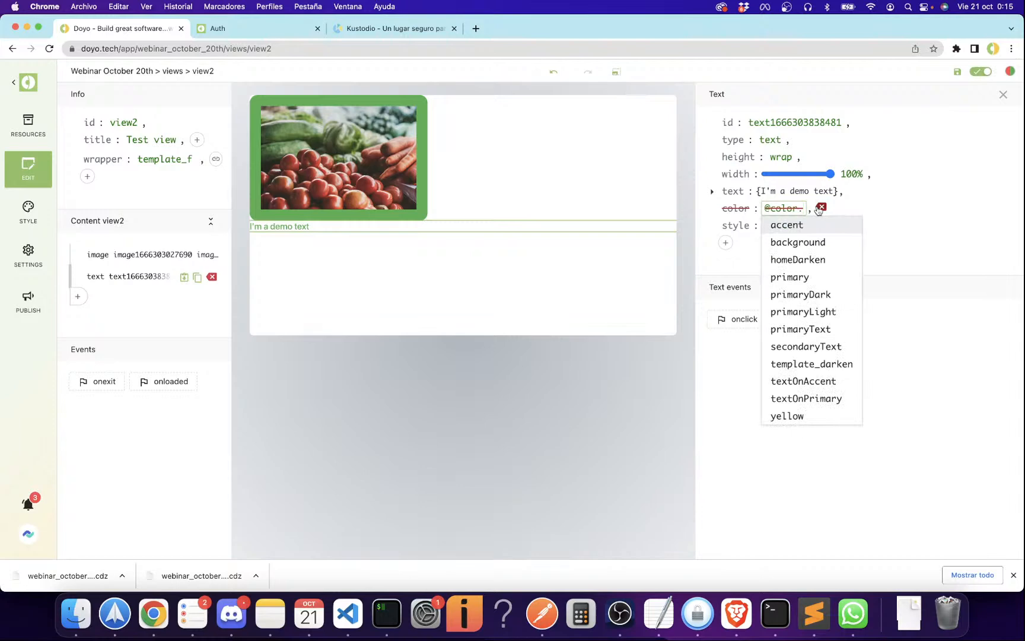
{"action": "left_click", "coordinate": [807, 417]}
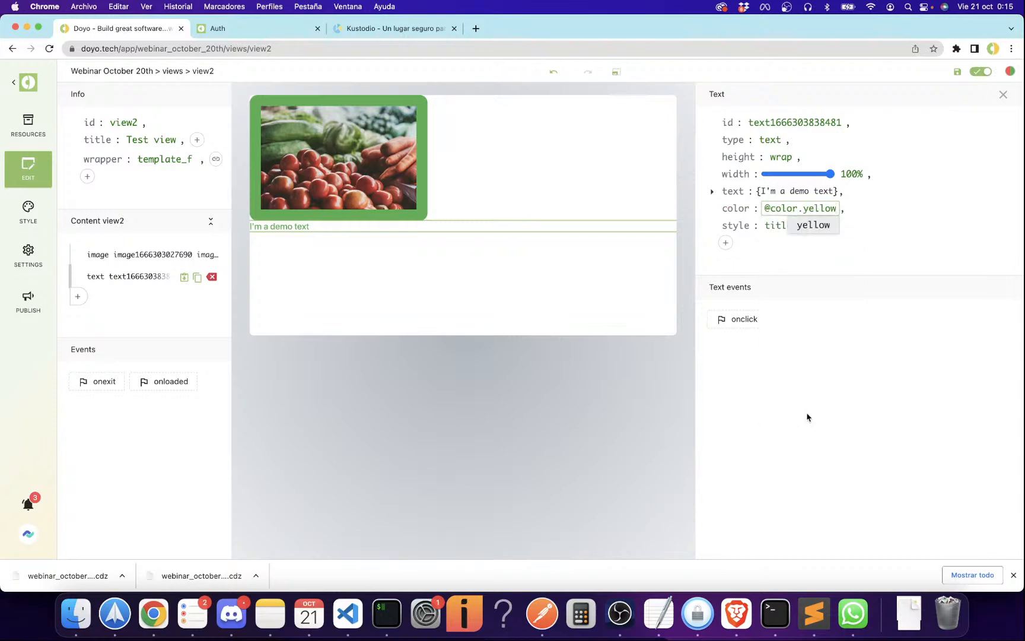
{"action": "left_click", "coordinate": [624, 421]}
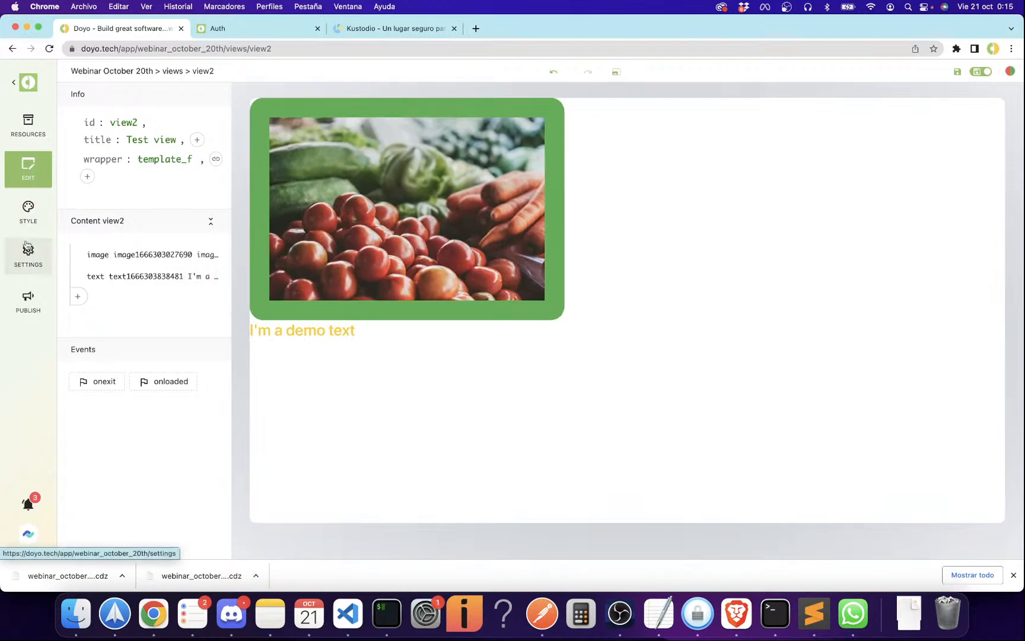
Add a style color named titles with the value #ffcd00, and remove the yellow color
{"action": "left_click", "coordinate": [28, 211]}
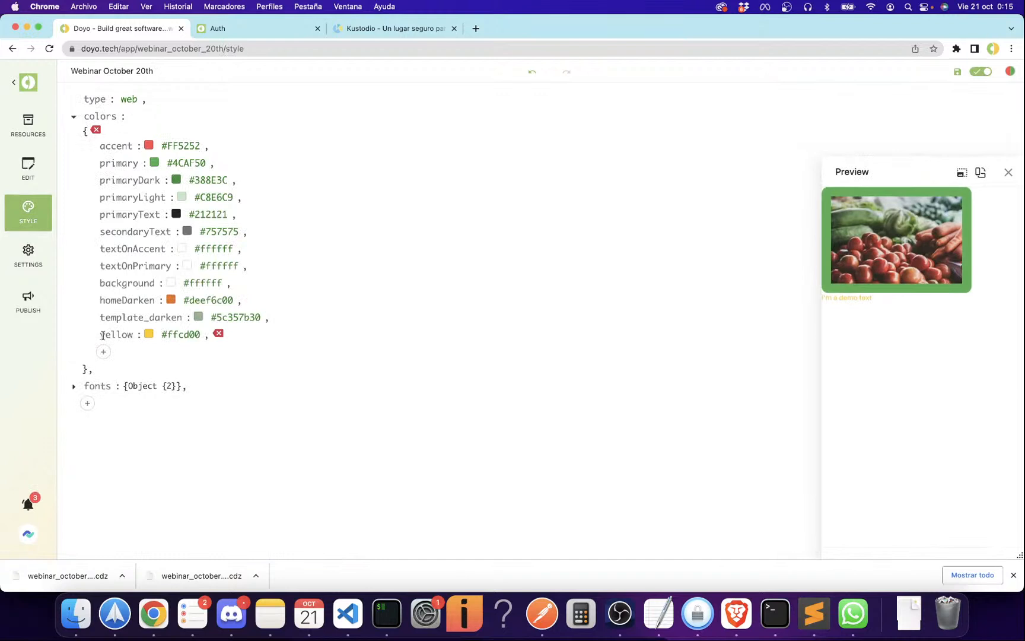
{"action": "double_click", "coordinate": [102, 335]}
{"action": "left_click", "coordinate": [116, 334]}
{"action": "double_click", "coordinate": [116, 334]}
{"action": "double_click", "coordinate": [192, 334]}
{"action": "left_click", "coordinate": [331, 339]}
{"action": "left_click", "coordinate": [103, 352]}
{"action": "type", "text": "titles"}
{"action": "key", "text": "Return"}
{"action": "left_click", "coordinate": [147, 336]}
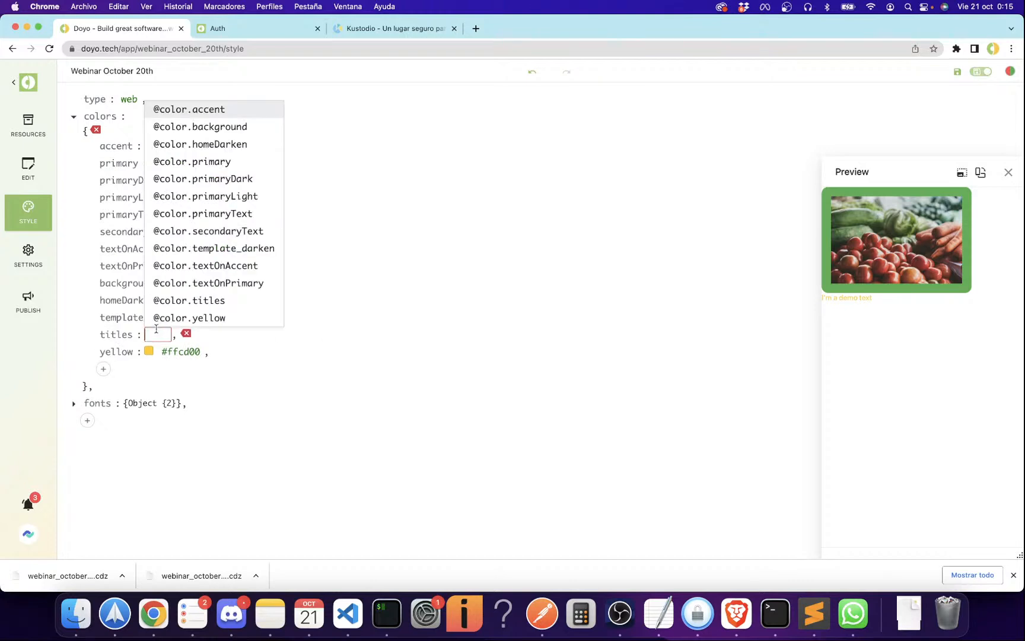
{"action": "type", "text": "#ffcd00"}
{"action": "left_click", "coordinate": [406, 387]}
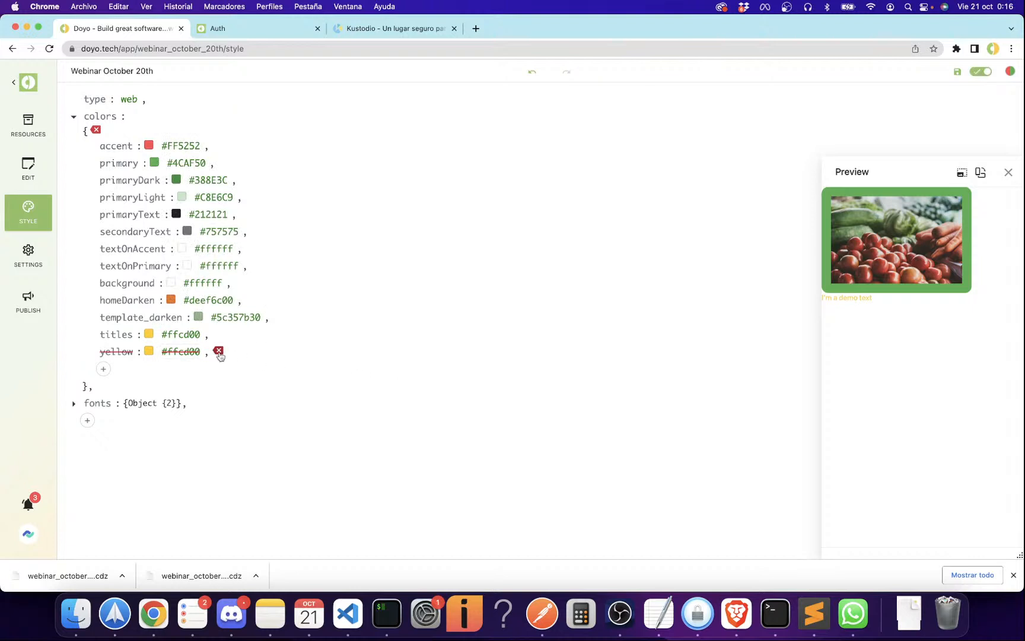
{"action": "left_click", "coordinate": [219, 351]}
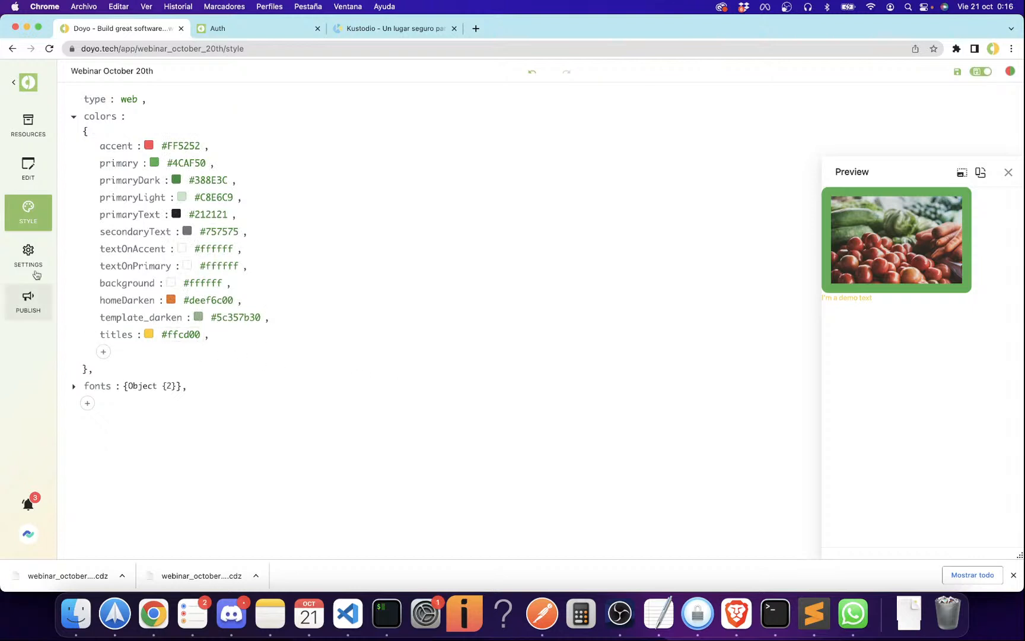
{"action": "mouse_move", "coordinate": [30, 171]}
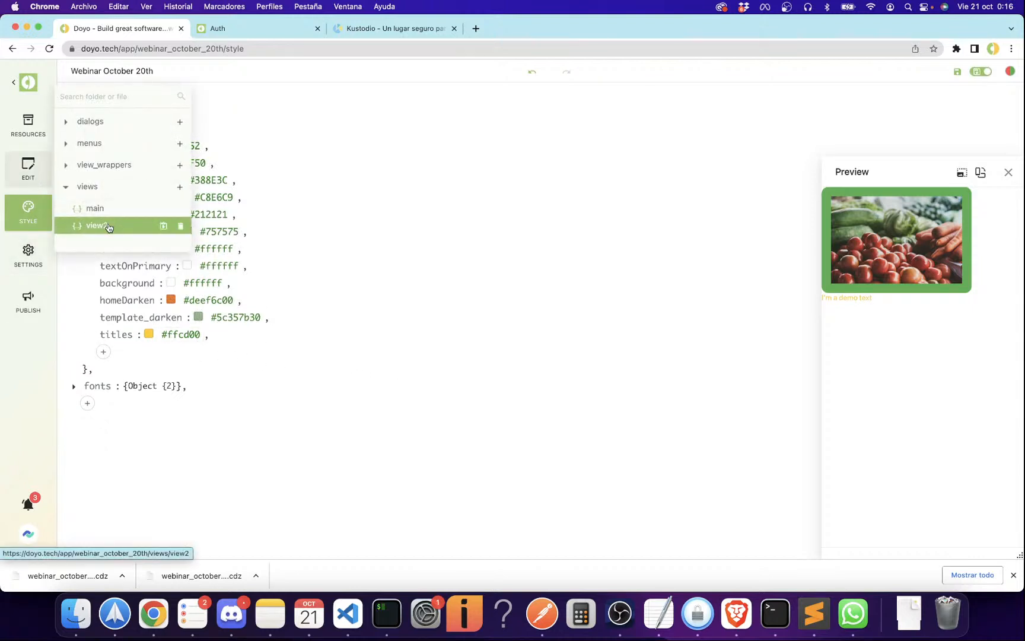
{"action": "left_click", "coordinate": [118, 226]}
{"action": "left_click", "coordinate": [329, 332]}
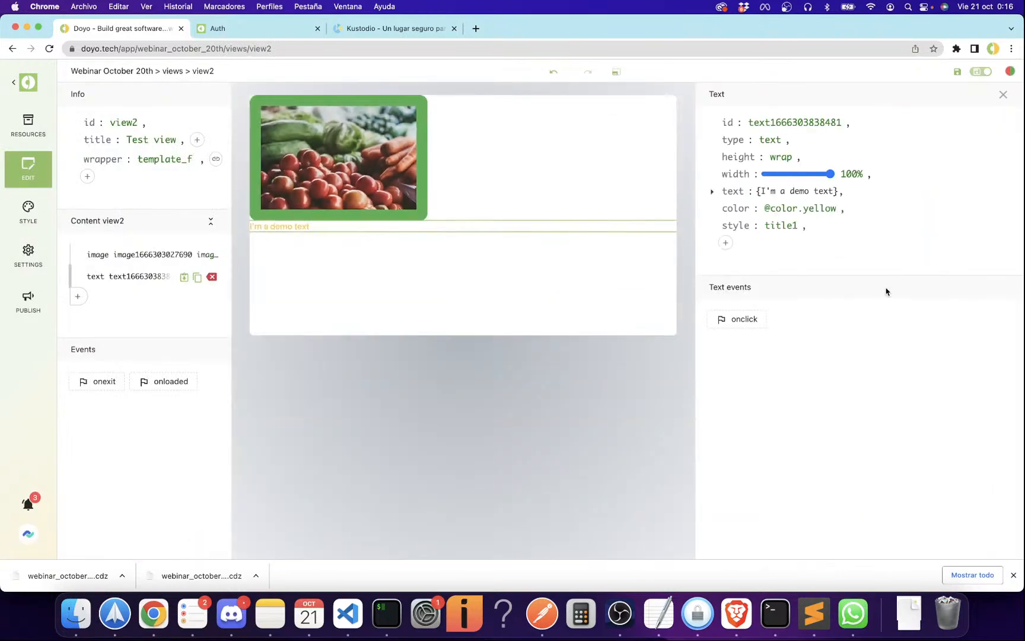
{"action": "left_click", "coordinate": [822, 208]}
{"action": "double_click", "coordinate": [822, 208]}
{"action": "type", "text": "titles"}
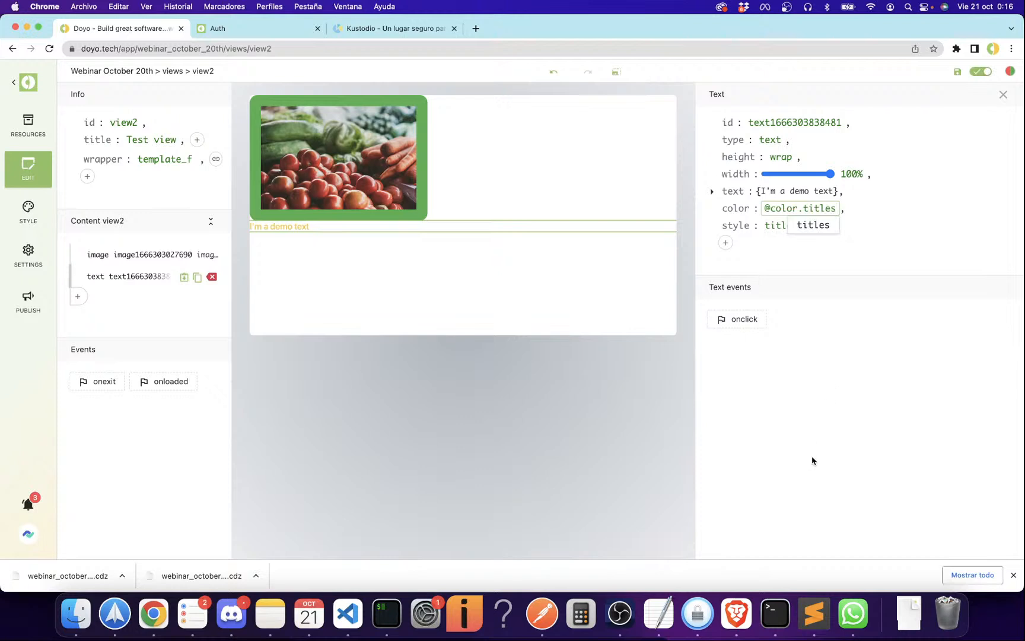
{"action": "key", "text": "Return"}
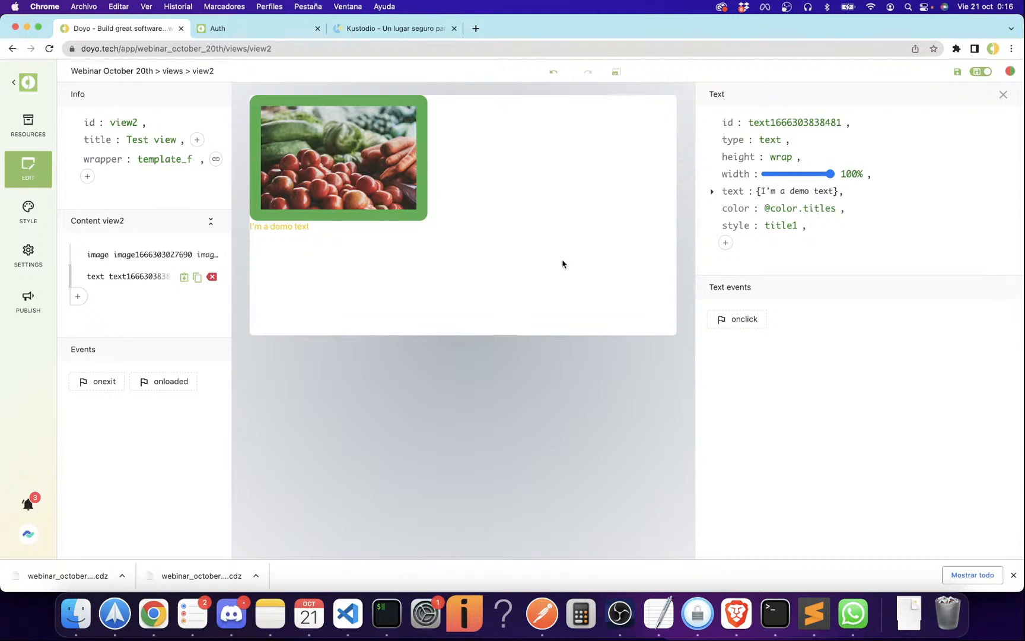
Change the titles style color to the dark olive #7f6e2b
{"action": "left_click", "coordinate": [27, 212]}
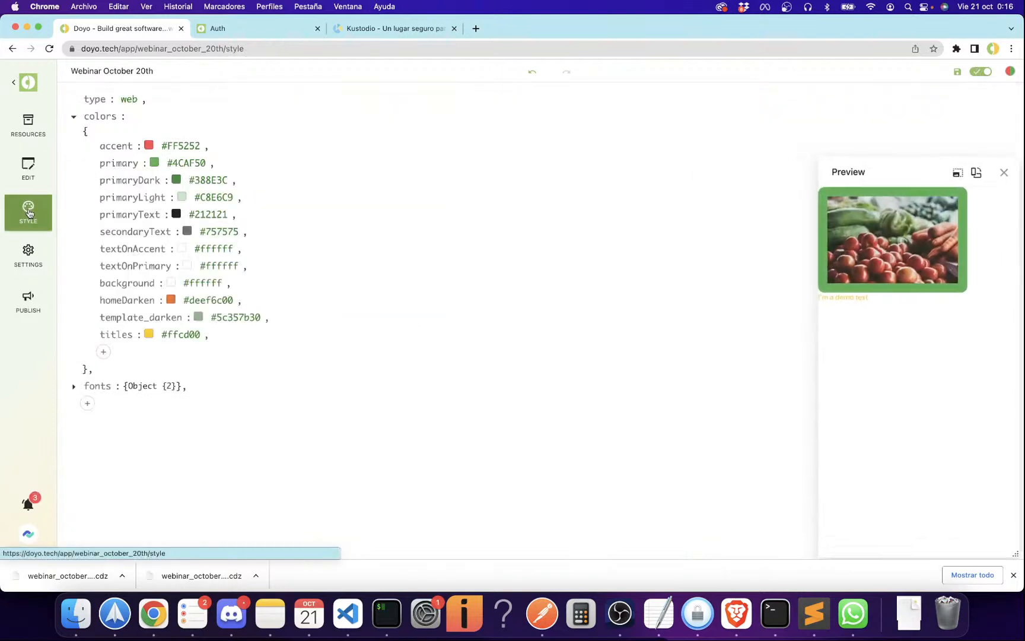
{"action": "left_click", "coordinate": [182, 334]}
{"action": "left_click", "coordinate": [148, 334]}
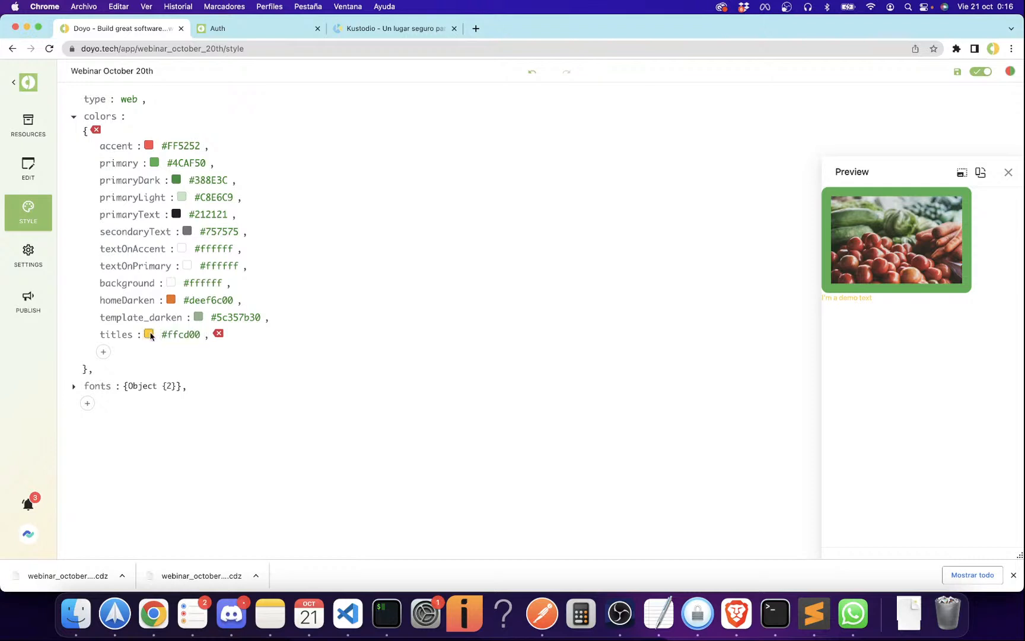
{"action": "left_click_drag", "start_coordinate": [229, 361], "coordinate": [233, 378]}
{"action": "left_click", "coordinate": [496, 306]}
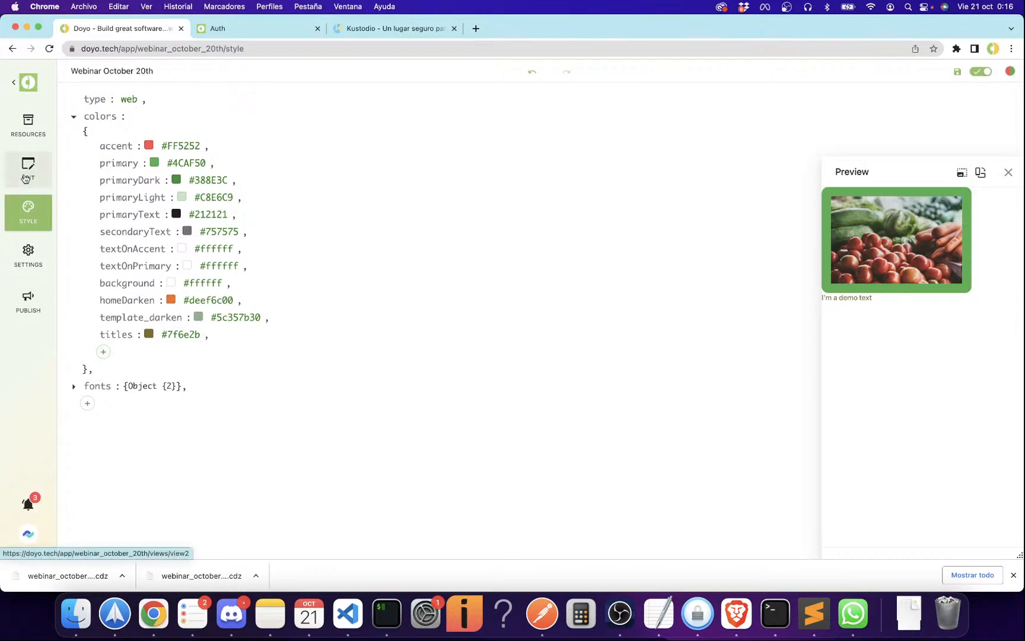
Add the comment "This is the title text" to the demo text element in view2
{"action": "mouse_move", "coordinate": [28, 170]}
{"action": "left_click", "coordinate": [88, 225]}
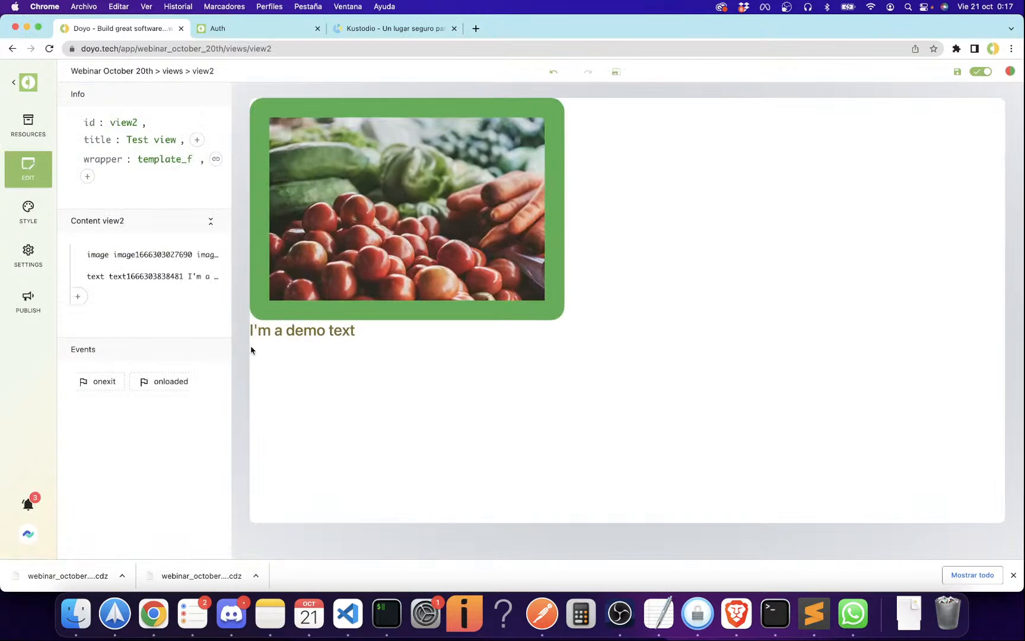
{"action": "left_click", "coordinate": [275, 329]}
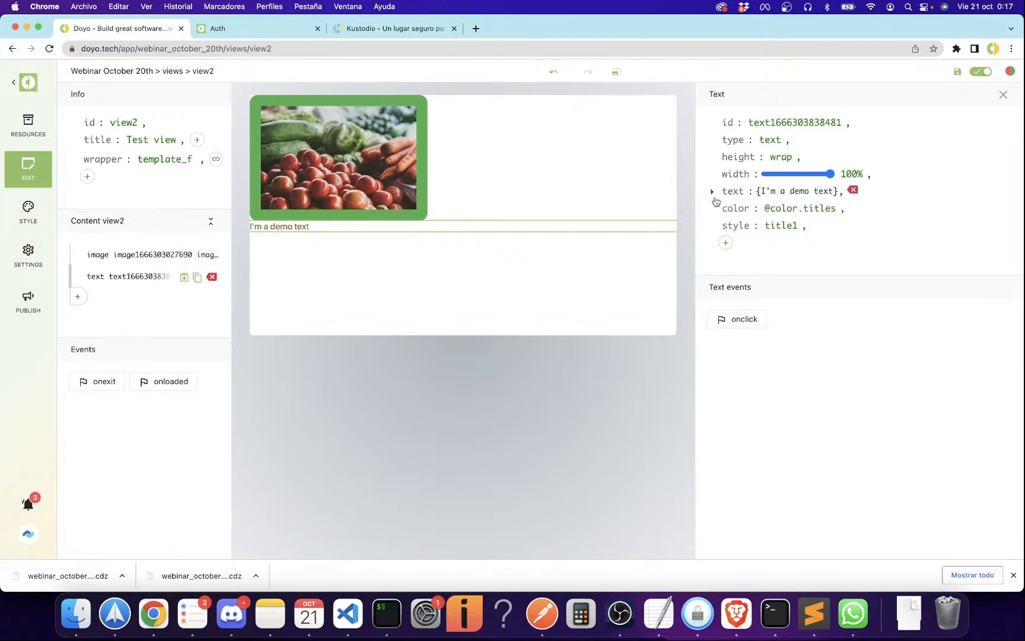
{"action": "left_click", "coordinate": [726, 242]}
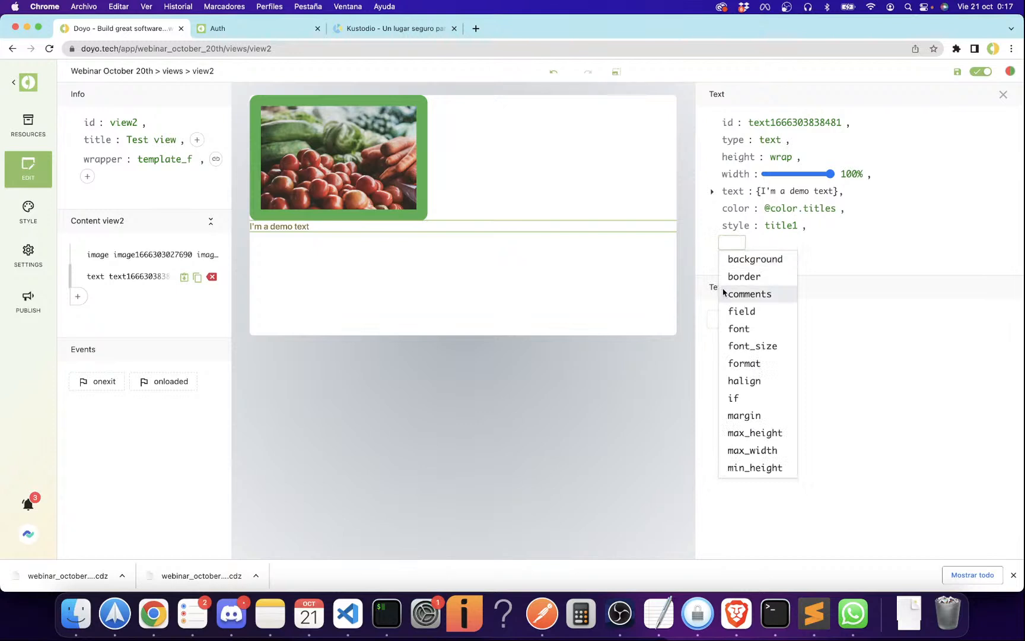
{"action": "left_click", "coordinate": [755, 294]}
{"action": "left_click", "coordinate": [734, 132]}
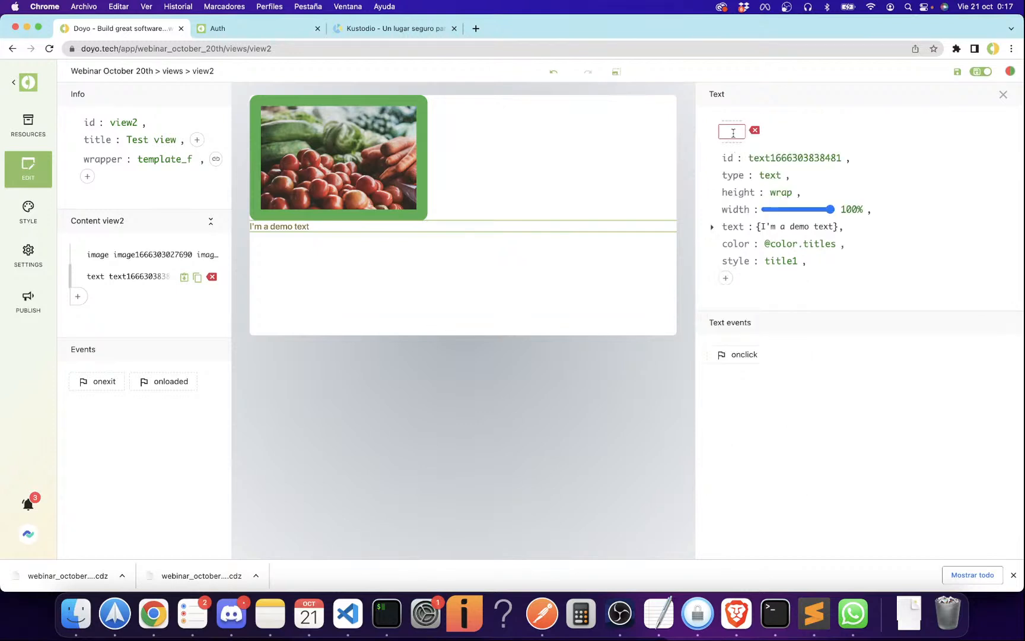
{"action": "type", "text": "This is the"}
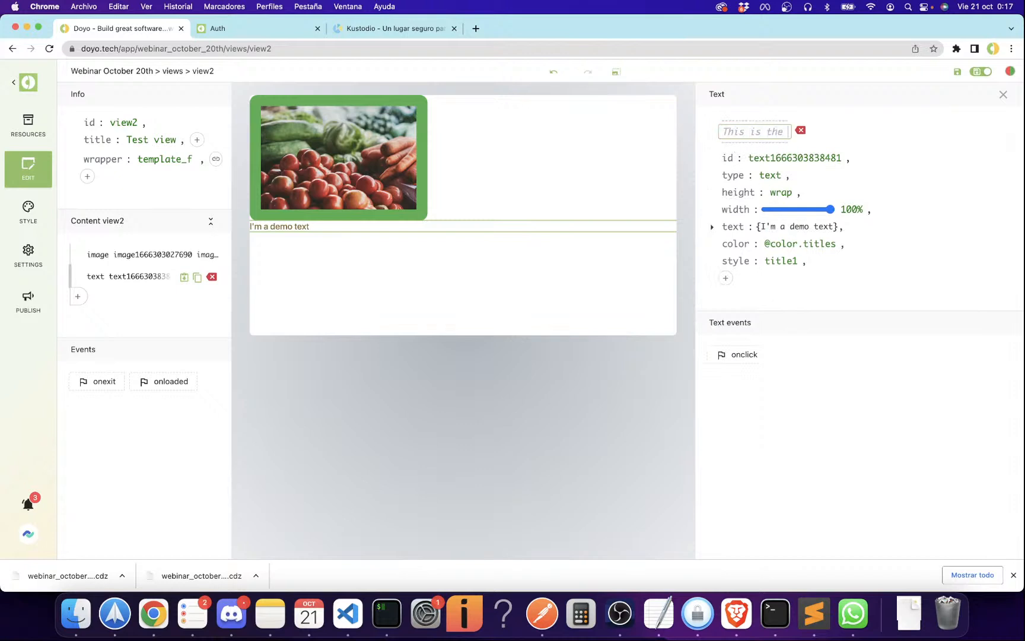
{"action": "type", "text": " title text"}
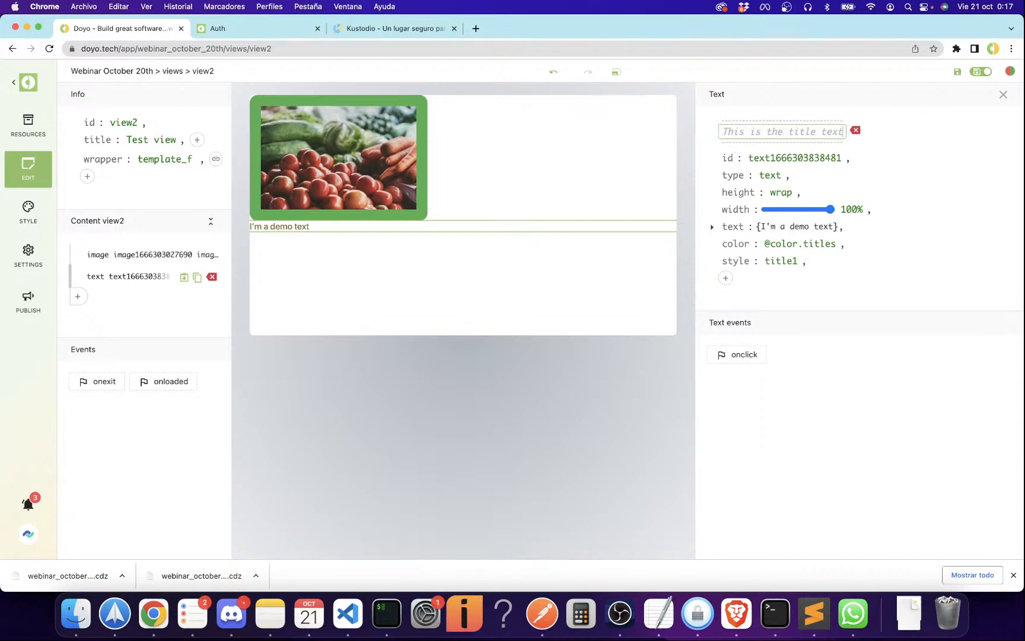
{"action": "left_click", "coordinate": [760, 111]}
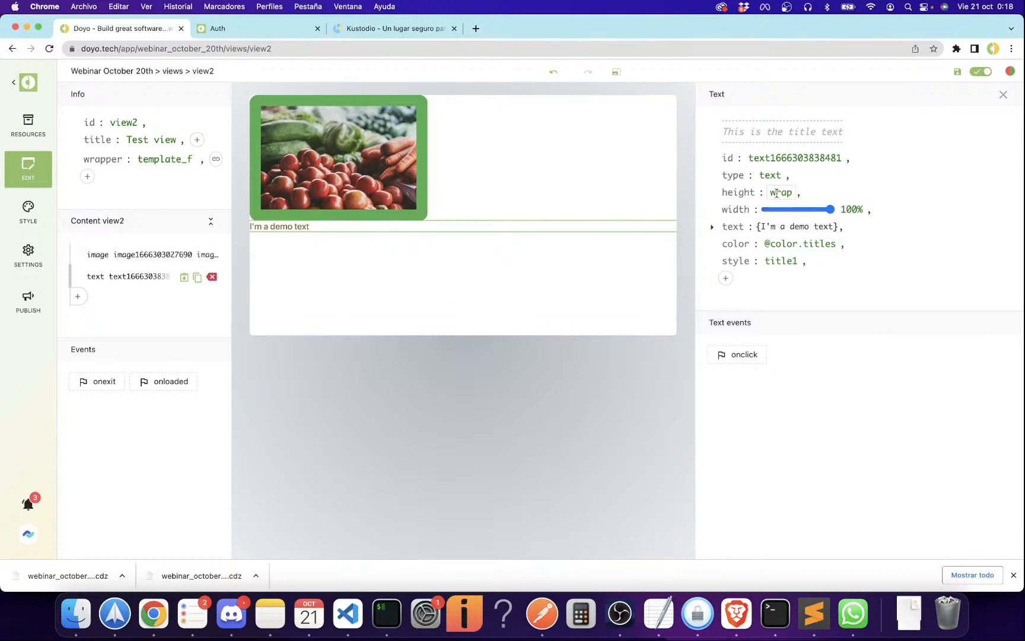
Try adding an if condition to the demo text element in view2, and remove it again
{"action": "left_click", "coordinate": [725, 278]}
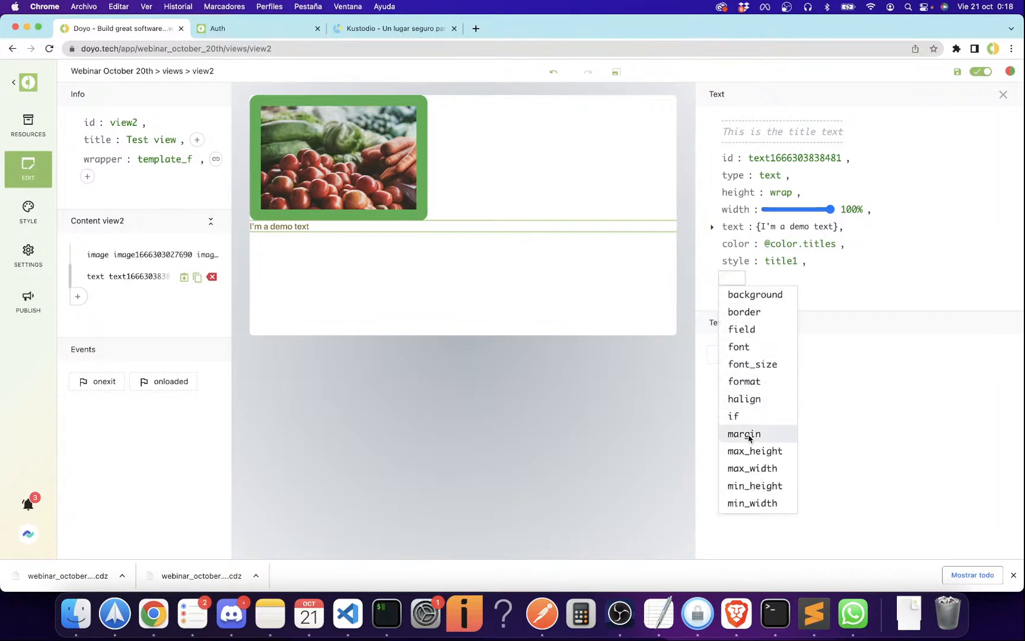
{"action": "scroll", "coordinate": [750, 452], "scroll_direction": "down", "scroll_amount": 2}
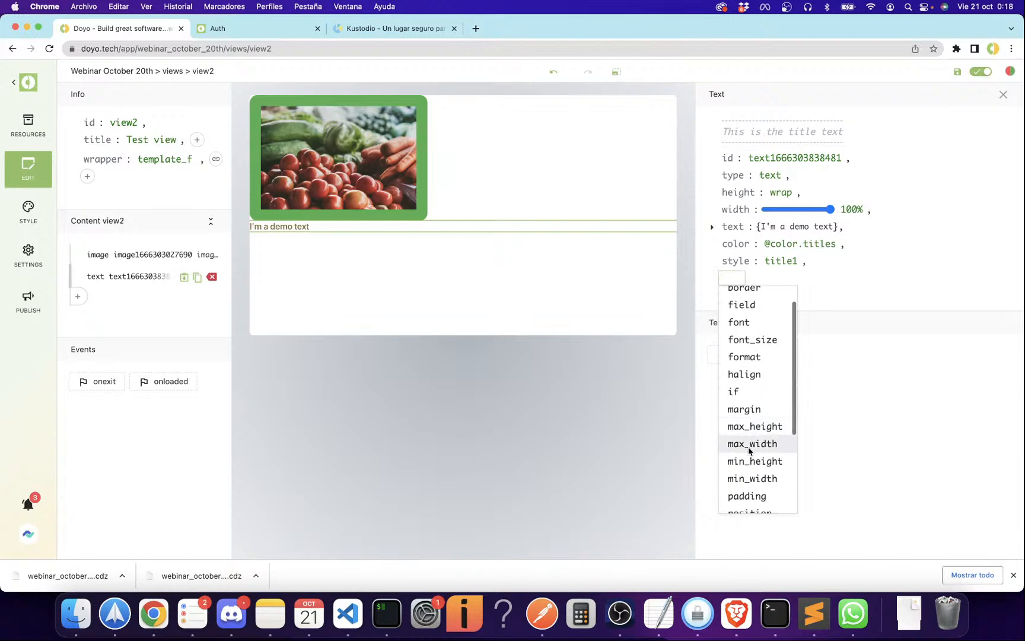
{"action": "scroll", "coordinate": [744, 308], "scroll_direction": "down", "scroll_amount": 4}
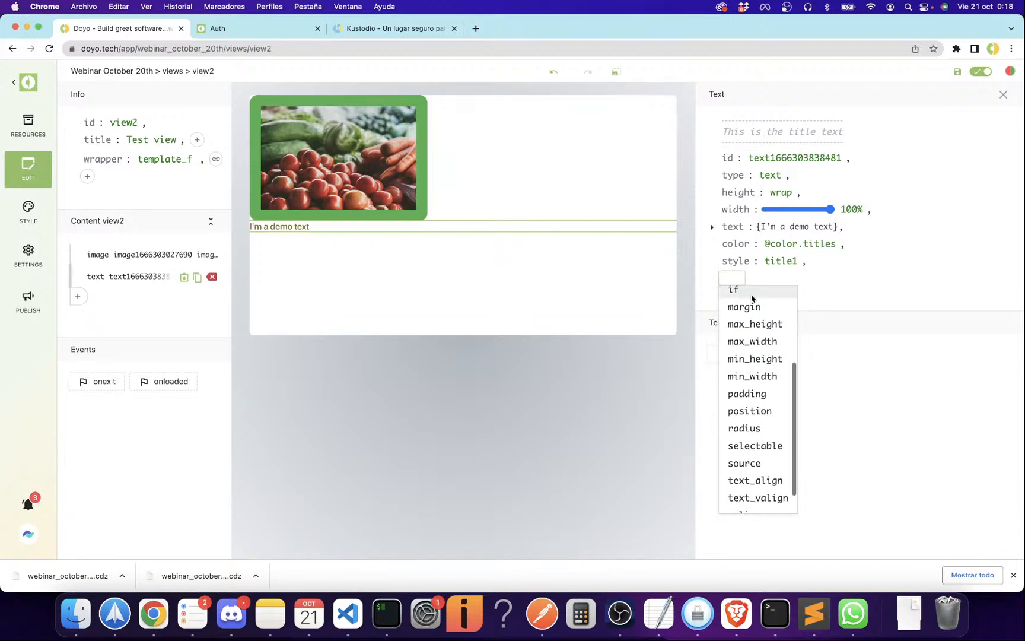
{"action": "scroll", "coordinate": [745, 314], "scroll_direction": "up", "scroll_amount": 2}
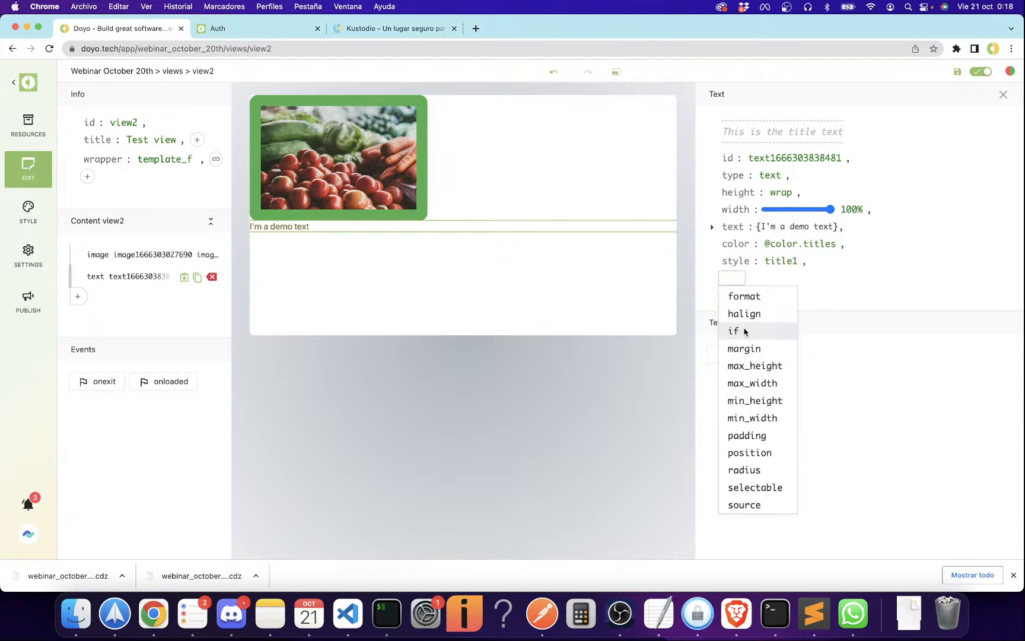
{"action": "left_click", "coordinate": [745, 331]}
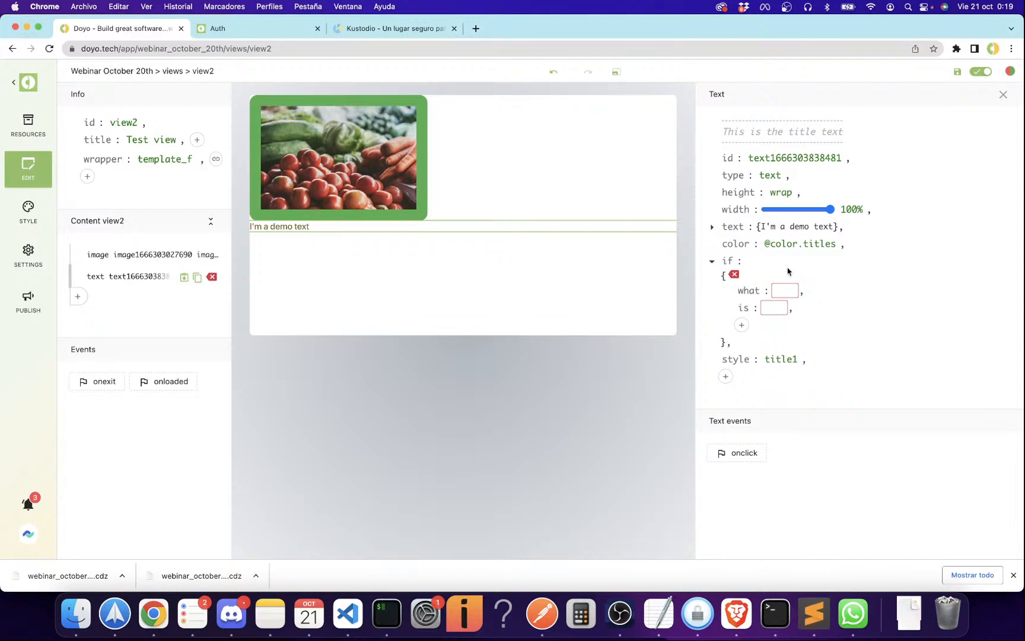
{"action": "left_click", "coordinate": [734, 275]}
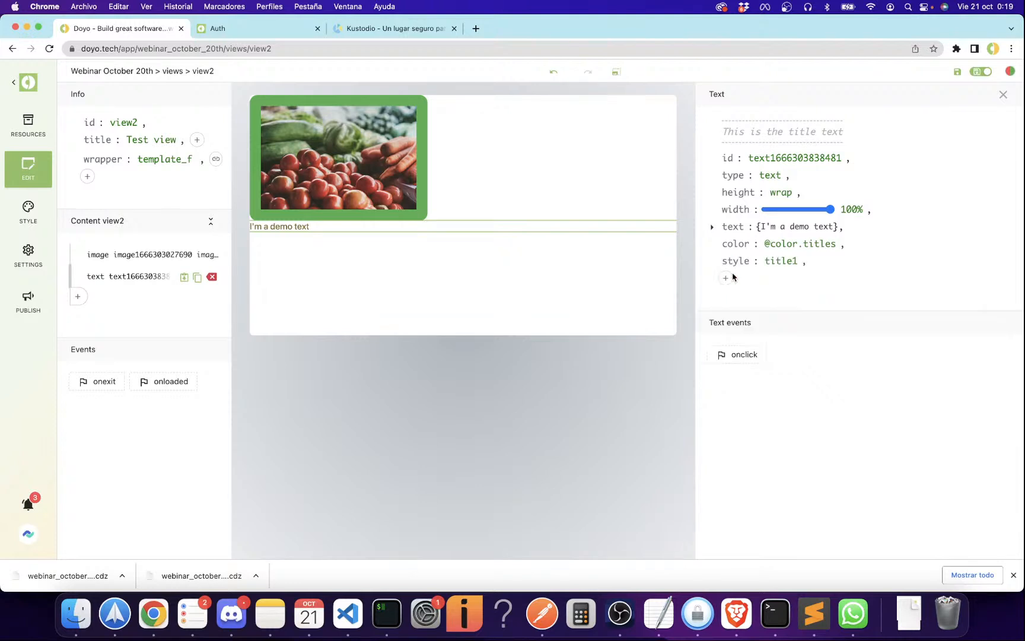
{"action": "left_click", "coordinate": [725, 277]}
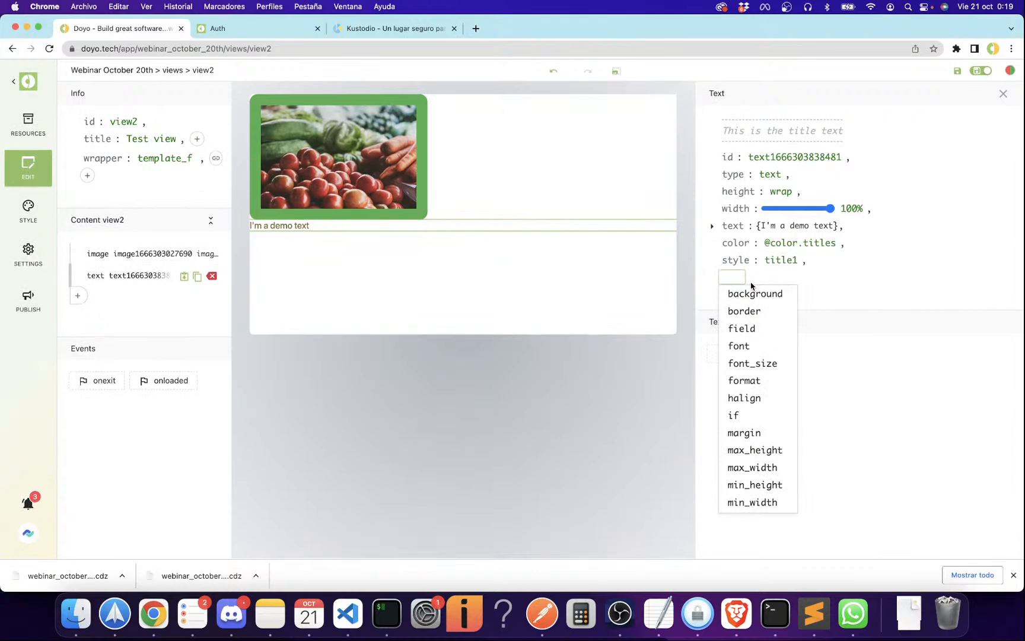
{"action": "scroll", "coordinate": [749, 344], "scroll_direction": "down", "scroll_amount": 1}
{"action": "scroll", "coordinate": [749, 344], "scroll_direction": "down", "scroll_amount": 4}
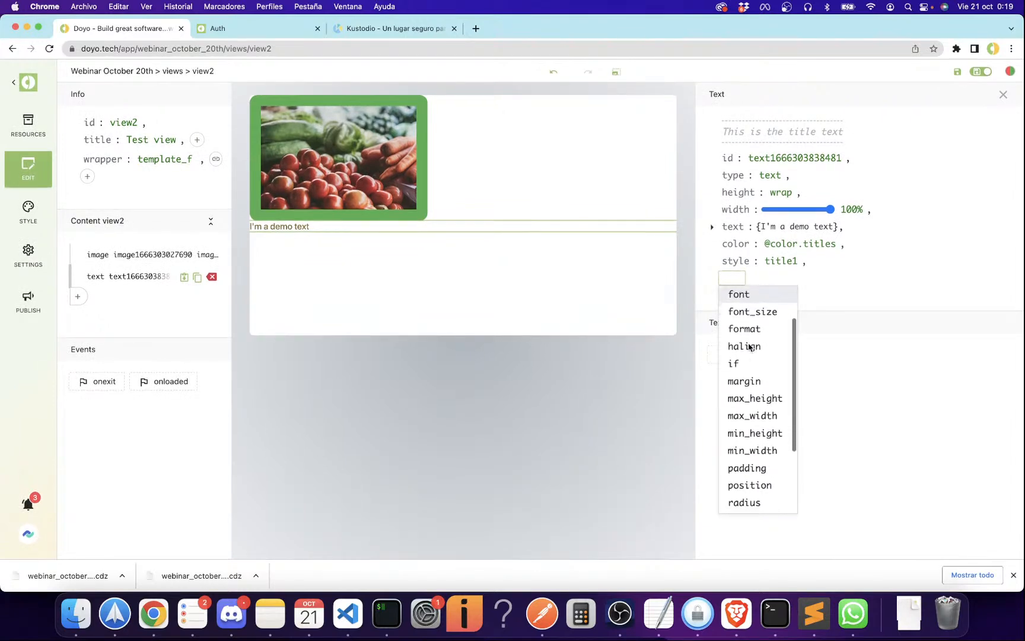
{"action": "scroll", "coordinate": [749, 345], "scroll_direction": "down", "scroll_amount": 2}
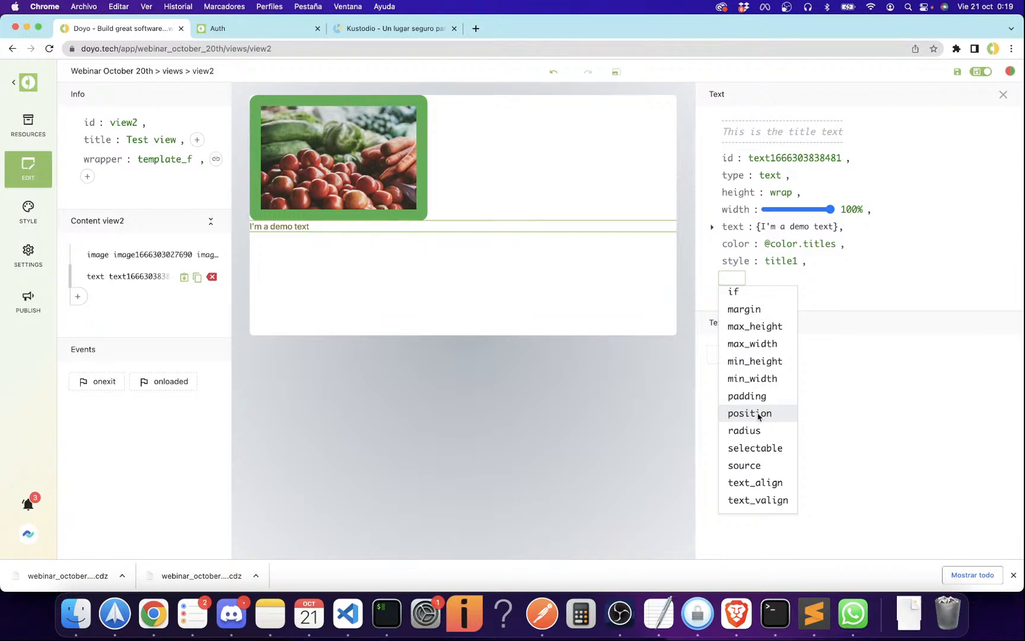
{"action": "left_click", "coordinate": [544, 435]}
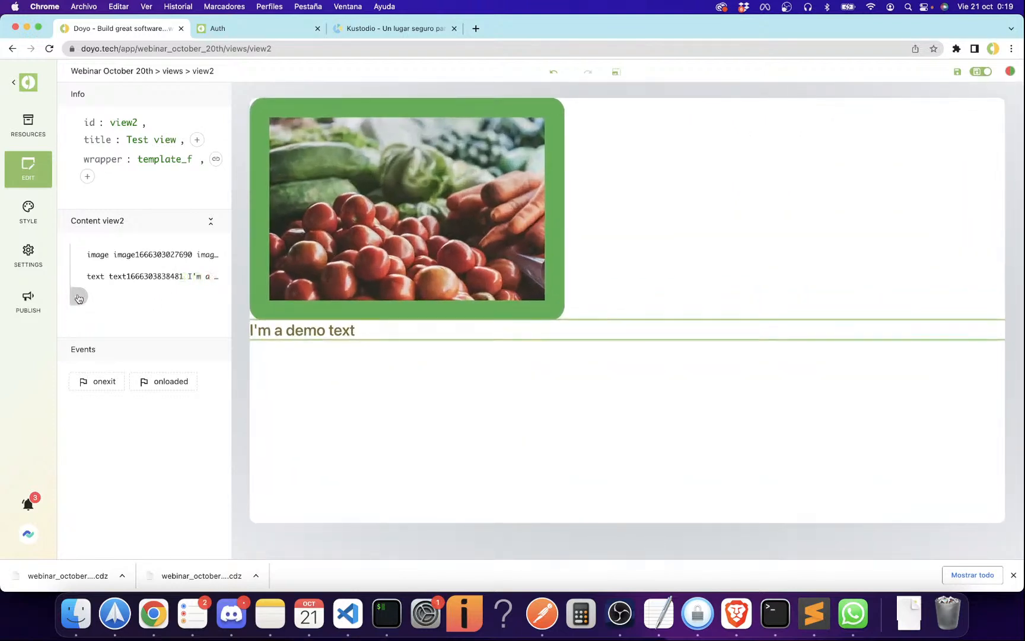
Add an icon element after the demo text in view2's content and open its properties
{"action": "left_click", "coordinate": [78, 297]}
{"action": "scroll", "coordinate": [86, 422], "scroll_direction": "down", "scroll_amount": 5}
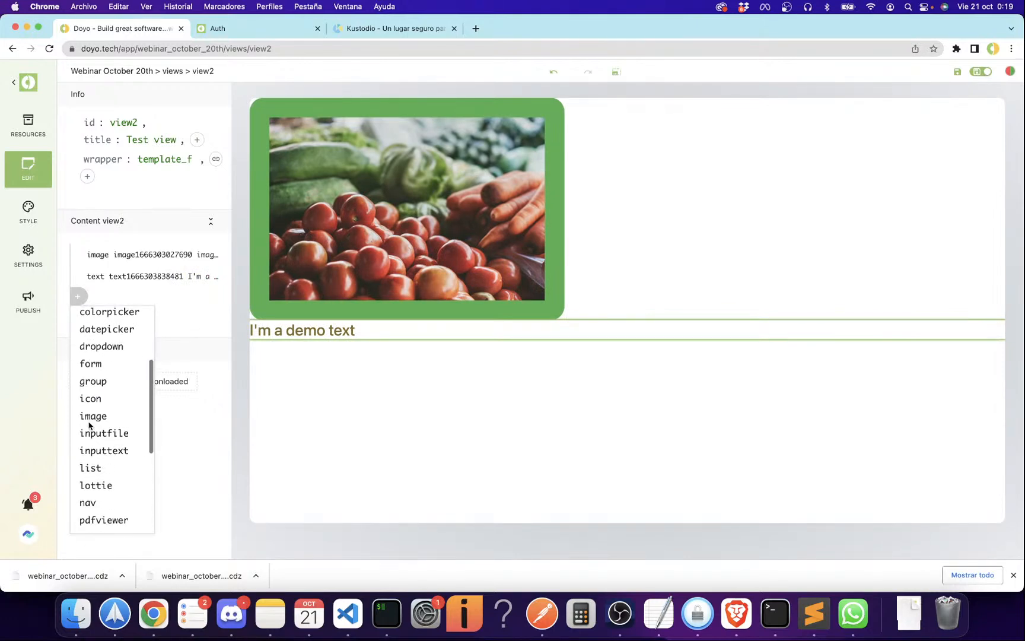
{"action": "scroll", "coordinate": [89, 424], "scroll_direction": "up", "scroll_amount": 1}
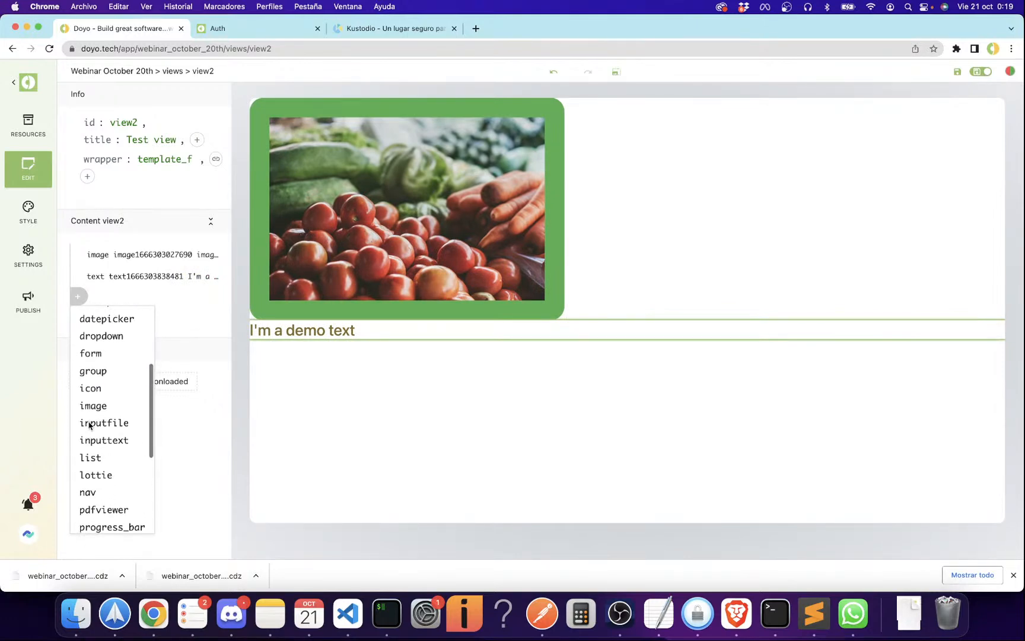
{"action": "left_click", "coordinate": [102, 389]}
{"action": "left_click", "coordinate": [133, 298]}
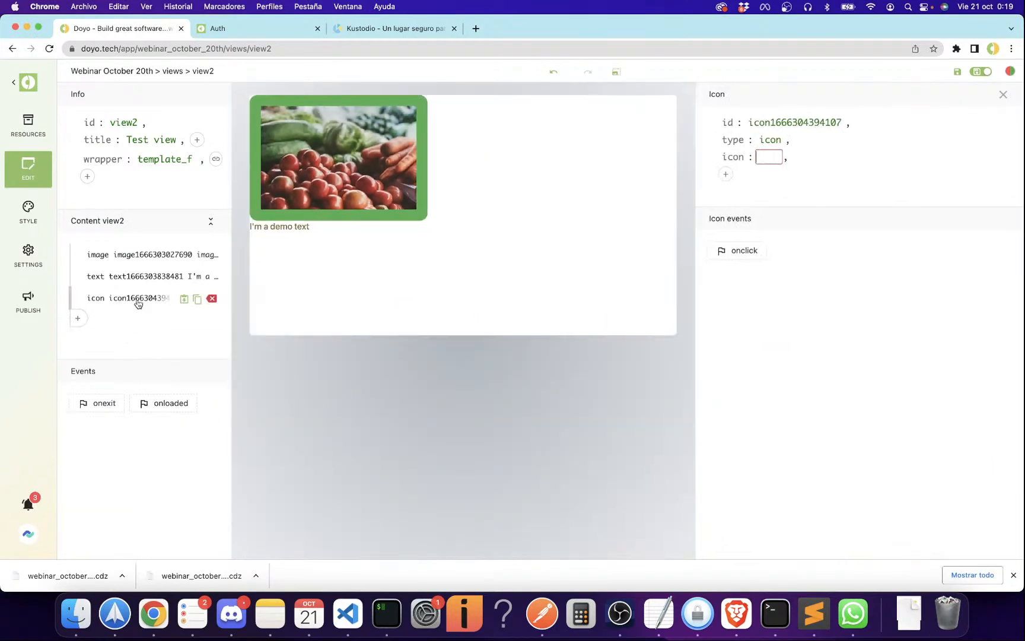
Set the new icon element's icon to arrow-bottom-right
{"action": "left_click", "coordinate": [769, 155]}
{"action": "type", "text": "d"}
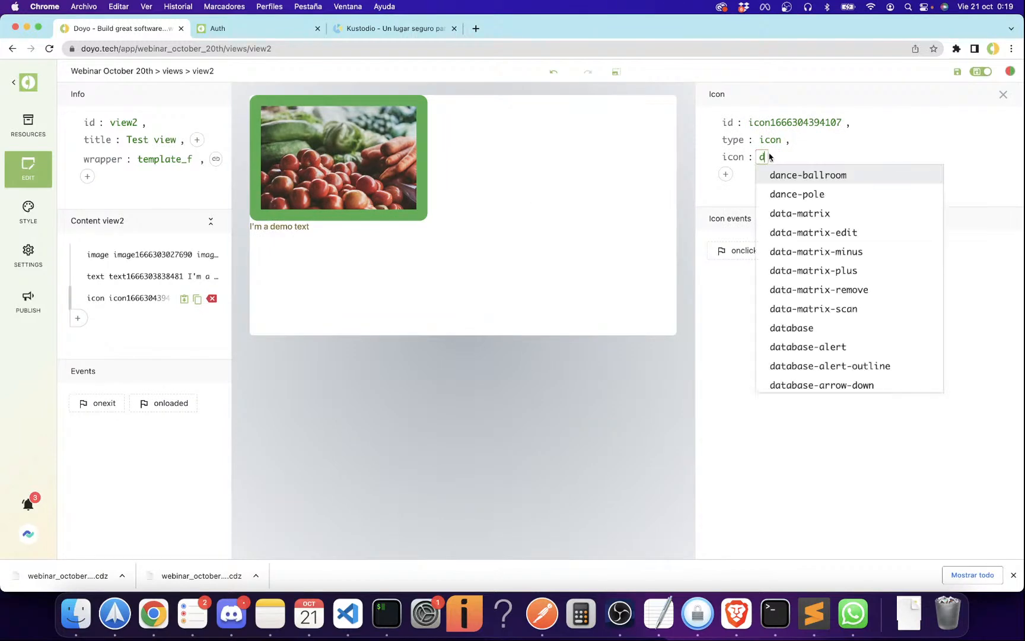
{"action": "key", "text": "BackSpace"}
{"action": "type", "text": "a"}
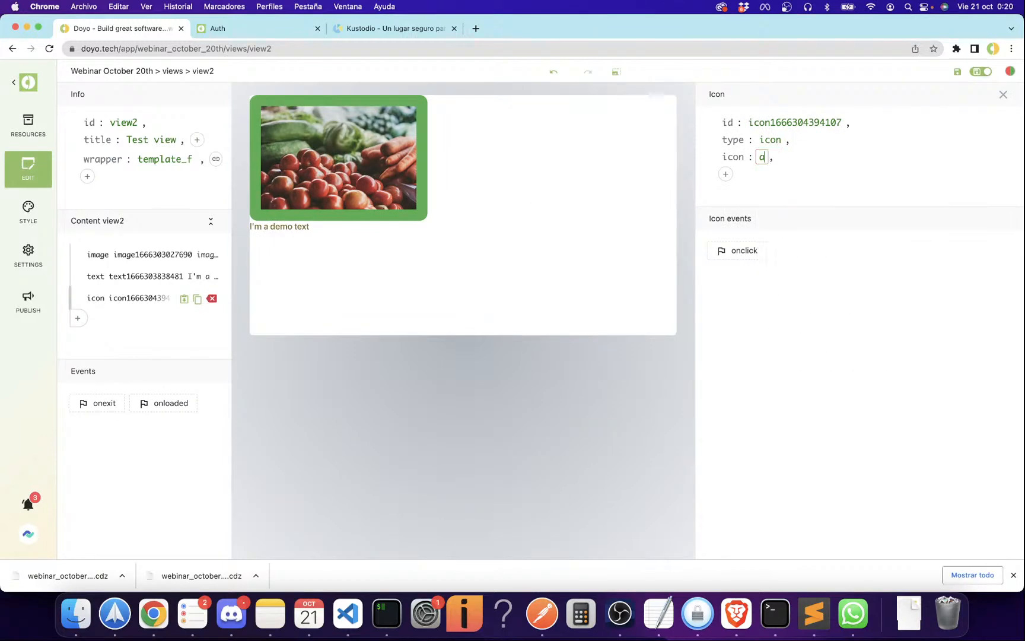
{"action": "type", "text": "rrow"}
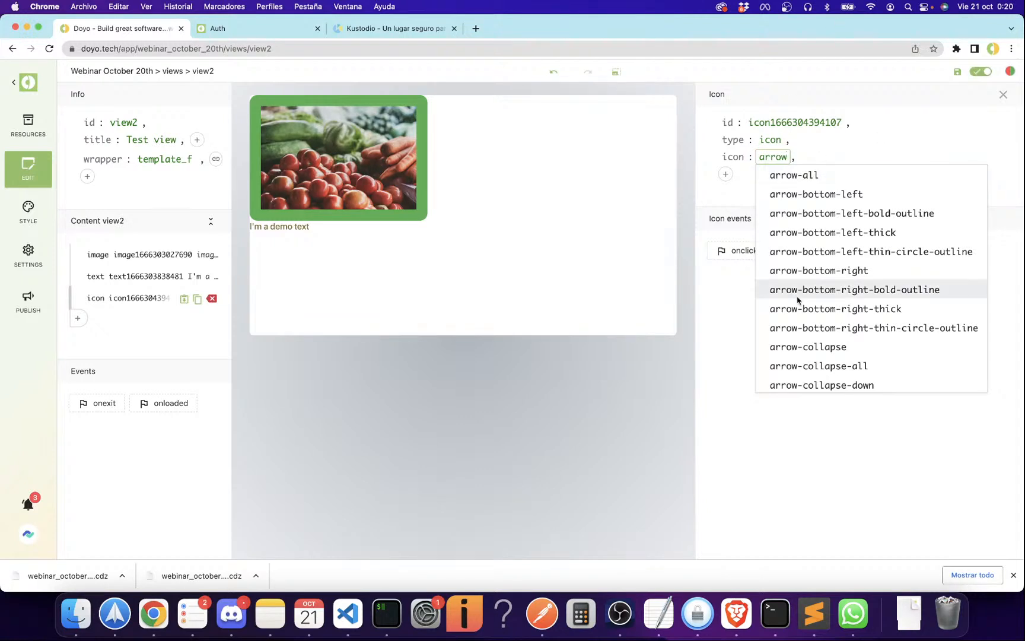
{"action": "left_click", "coordinate": [822, 270]}
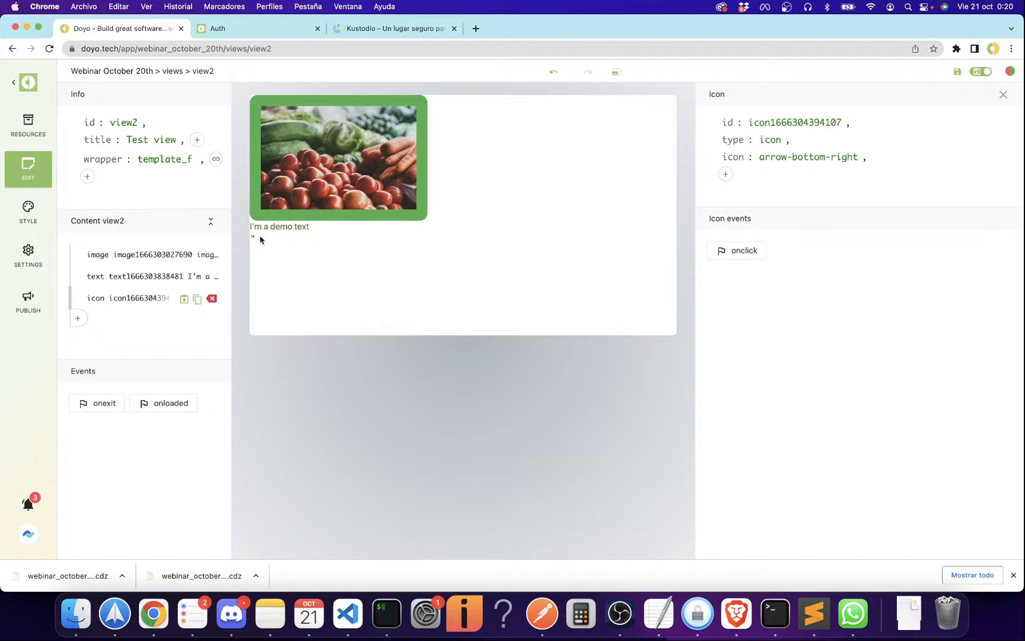
Add a size property to the arrow icon element and set it to 4
{"action": "left_click", "coordinate": [732, 172]}
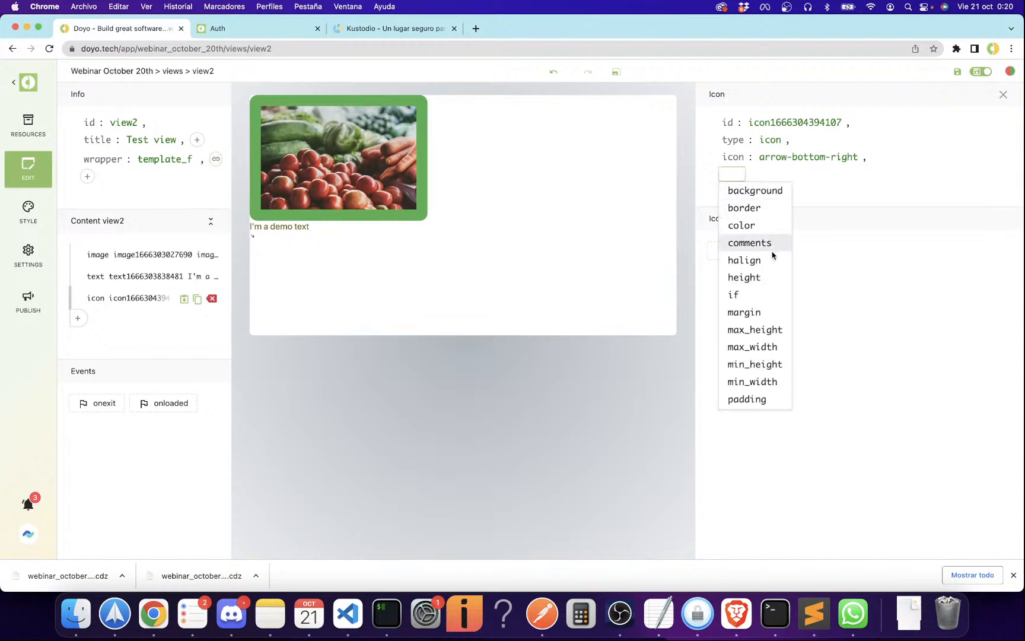
{"action": "scroll", "coordinate": [748, 308], "scroll_direction": "down", "scroll_amount": 3}
{"action": "left_click", "coordinate": [745, 350]}
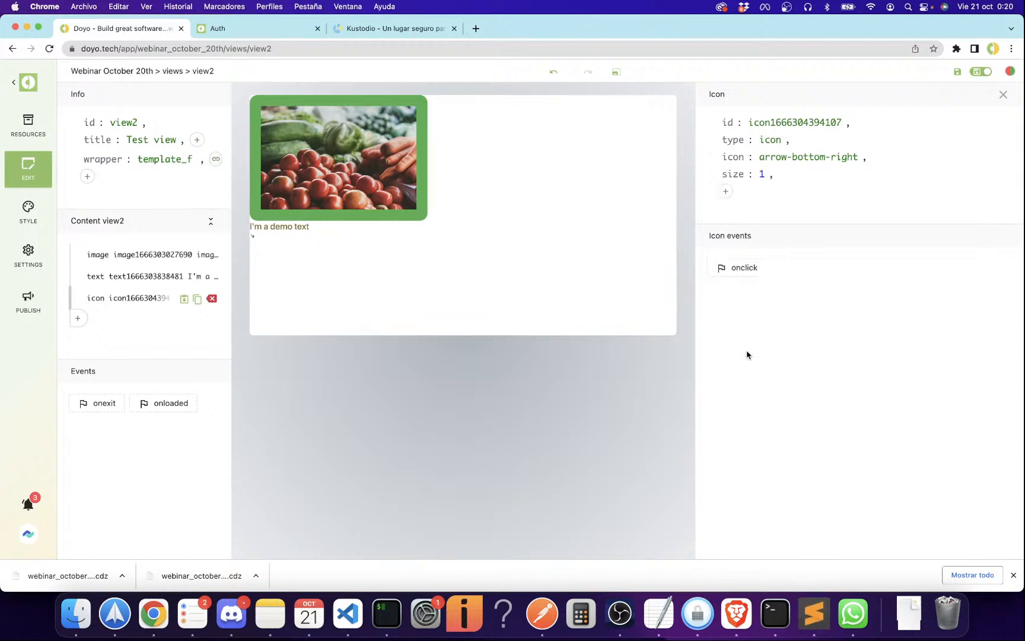
{"action": "left_click", "coordinate": [757, 174]}
{"action": "type", "text": "4"}
{"action": "left_click", "coordinate": [793, 366]}
Add a position property to the arrow icon element and set it to absolute
{"action": "left_click", "coordinate": [725, 190]}
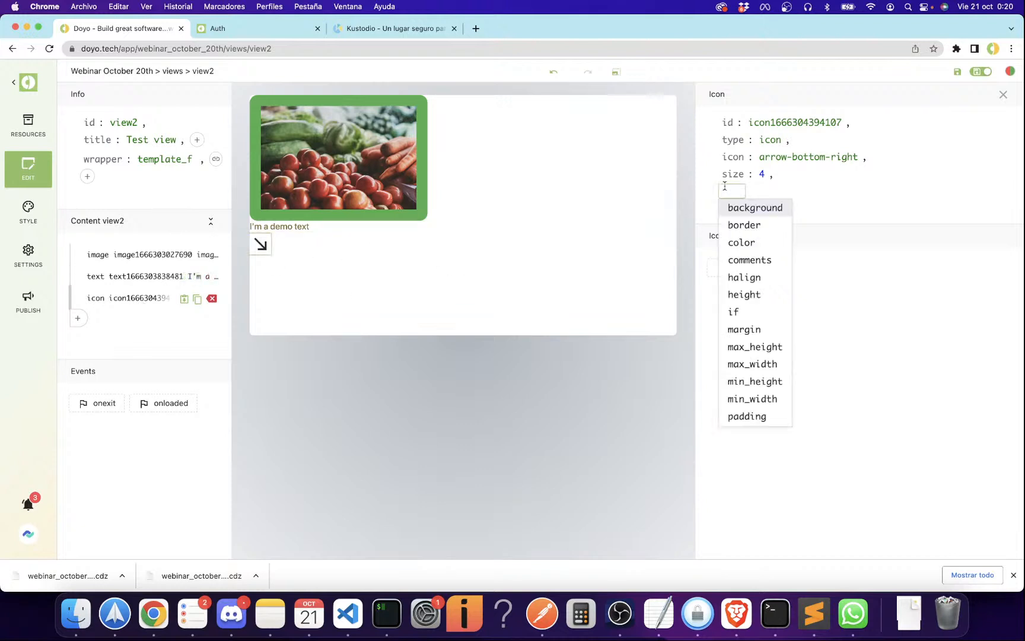
{"action": "scroll", "coordinate": [759, 386], "scroll_direction": "down", "scroll_amount": 5}
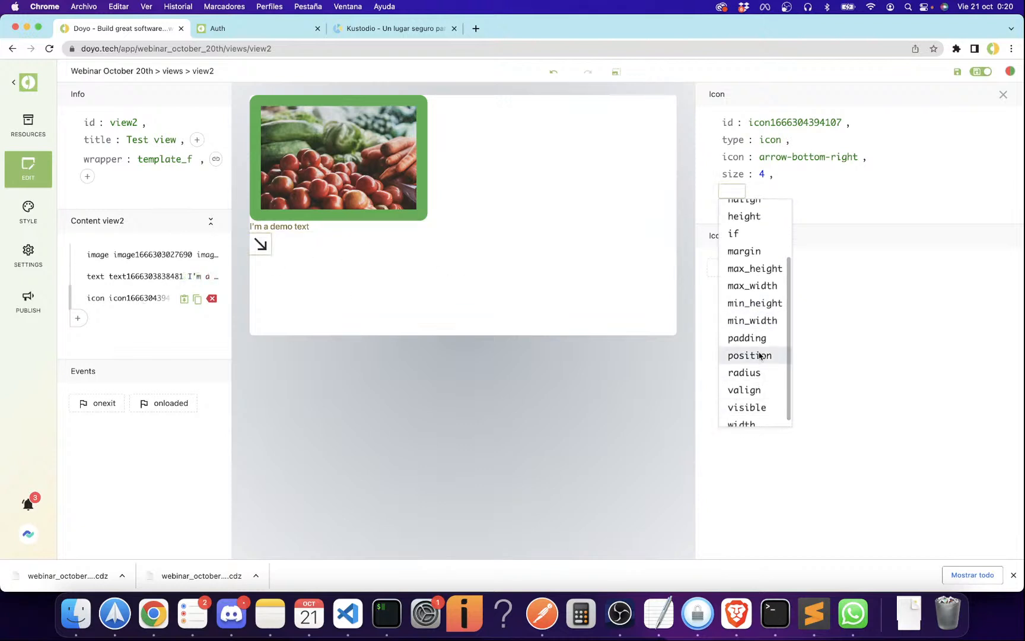
{"action": "left_click", "coordinate": [749, 354]}
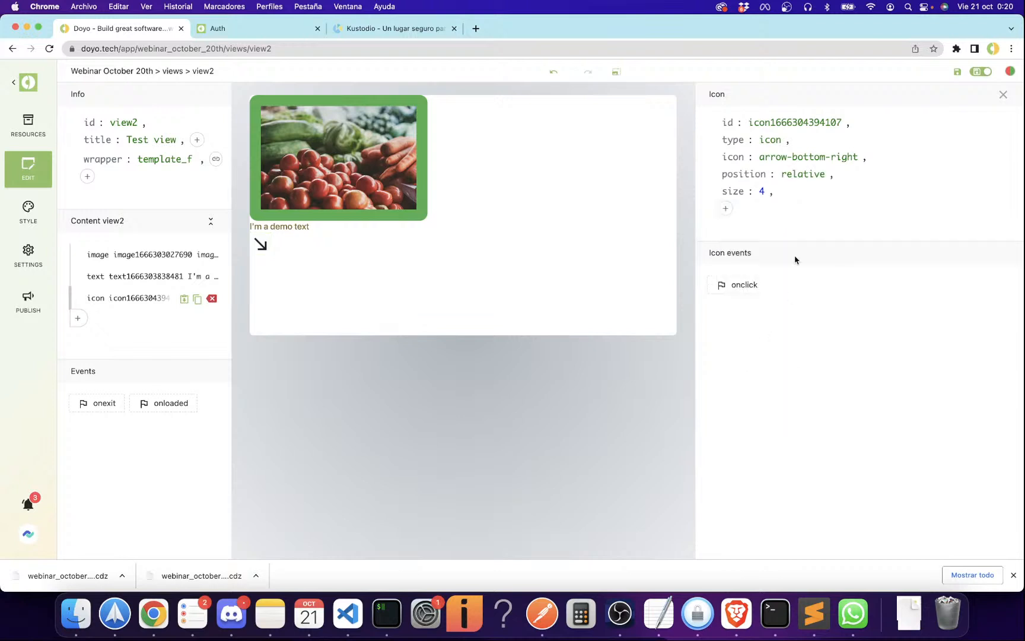
{"action": "left_click", "coordinate": [795, 175]}
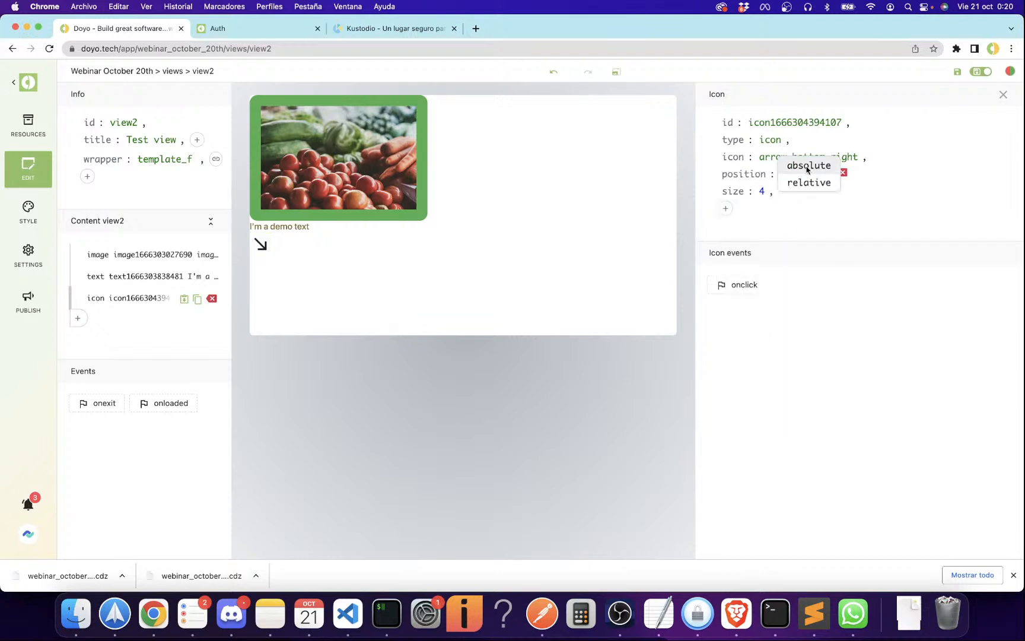
{"action": "left_click", "coordinate": [806, 167]}
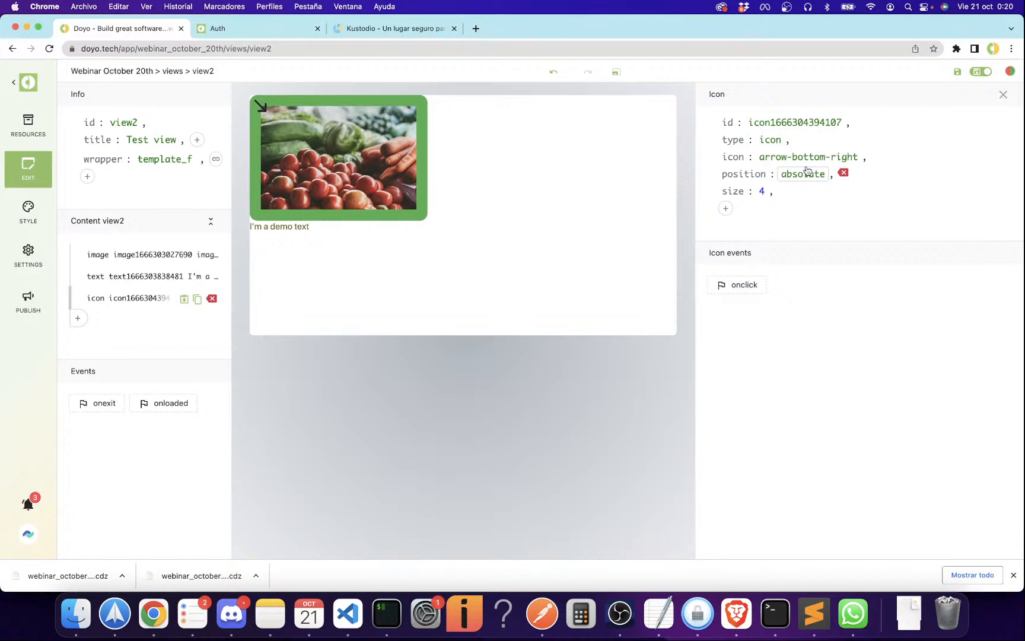
Add horizontal alignment (halign) to the arrow icon element with the value end
{"action": "left_click", "coordinate": [726, 208]}
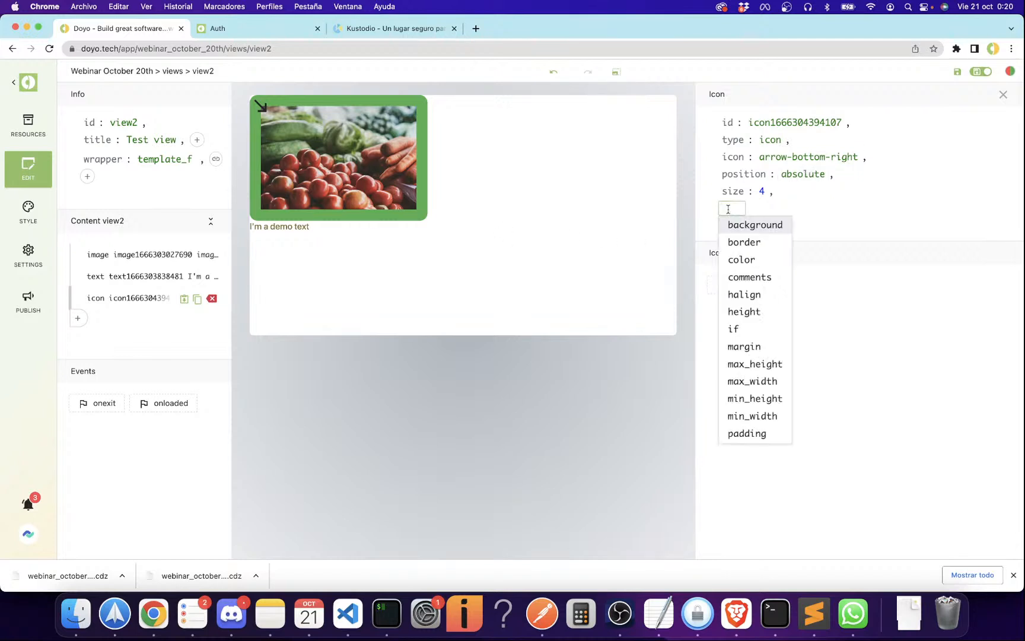
{"action": "left_click", "coordinate": [744, 296]}
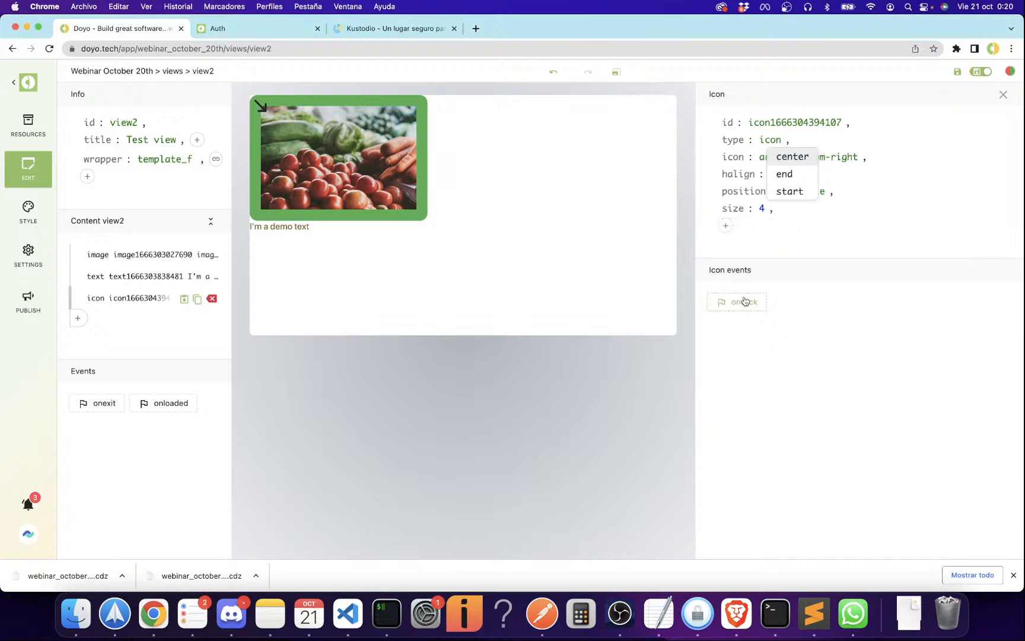
{"action": "left_click", "coordinate": [790, 174]}
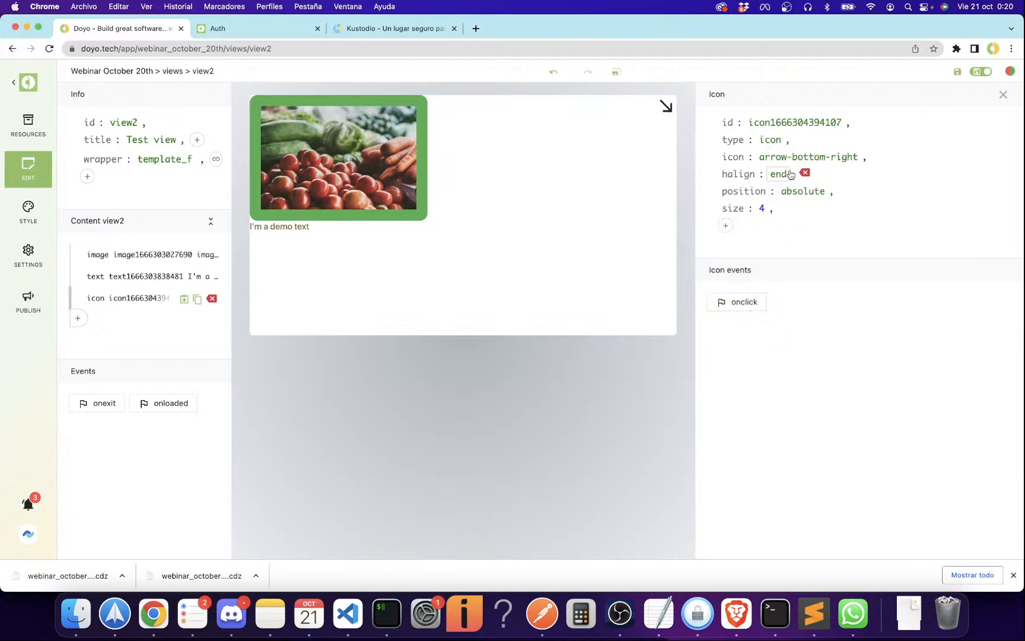
Add a valign property to the arrow icon element and set it to bottom
{"action": "left_click", "coordinate": [725, 225]}
{"action": "scroll", "coordinate": [740, 336], "scroll_direction": "down", "scroll_amount": 3}
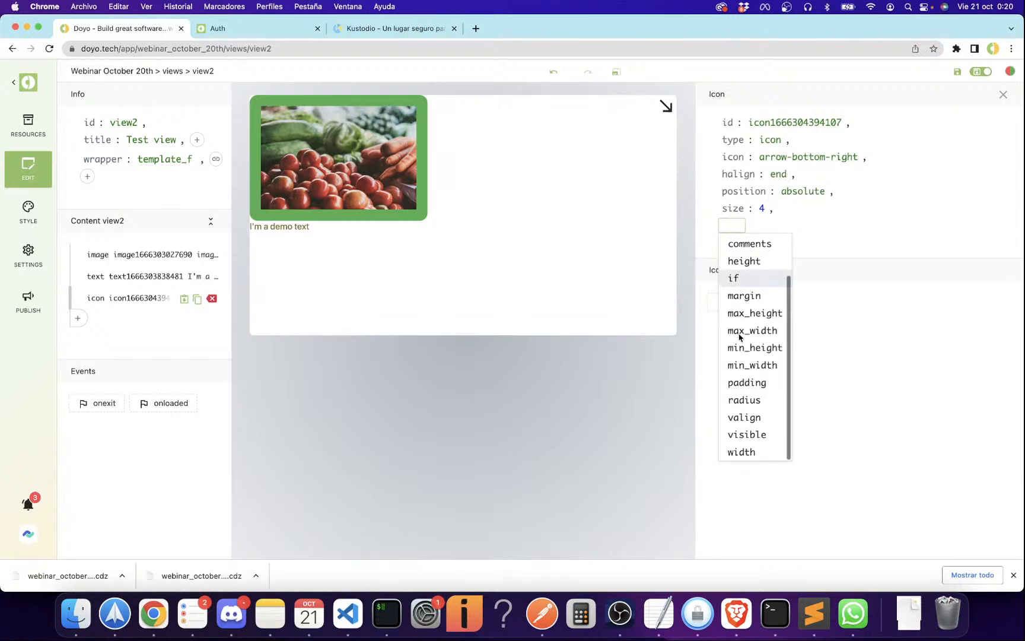
{"action": "left_click", "coordinate": [747, 420]}
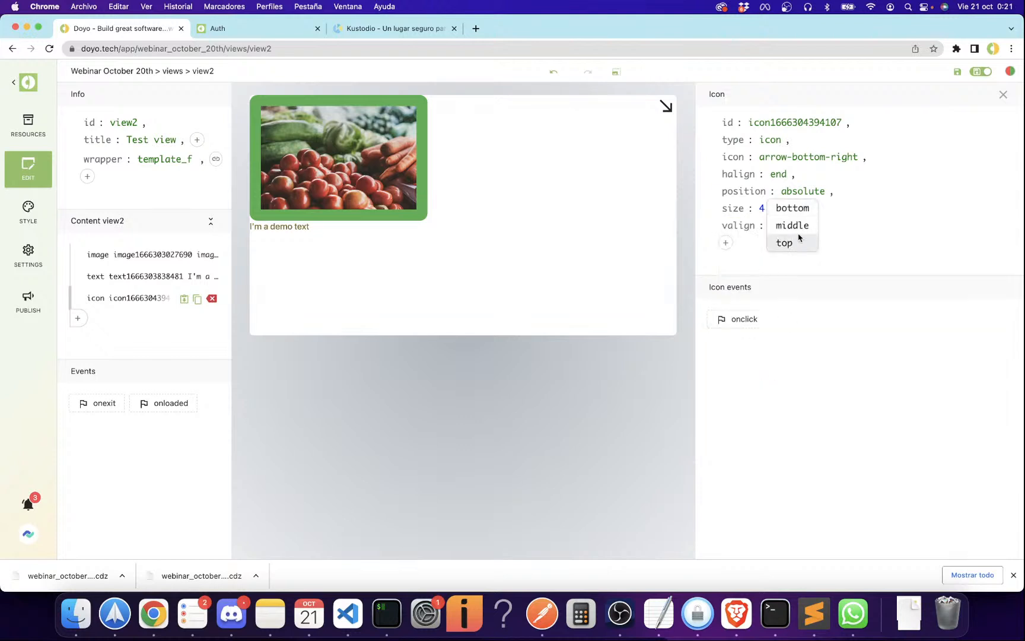
{"action": "left_click", "coordinate": [790, 208]}
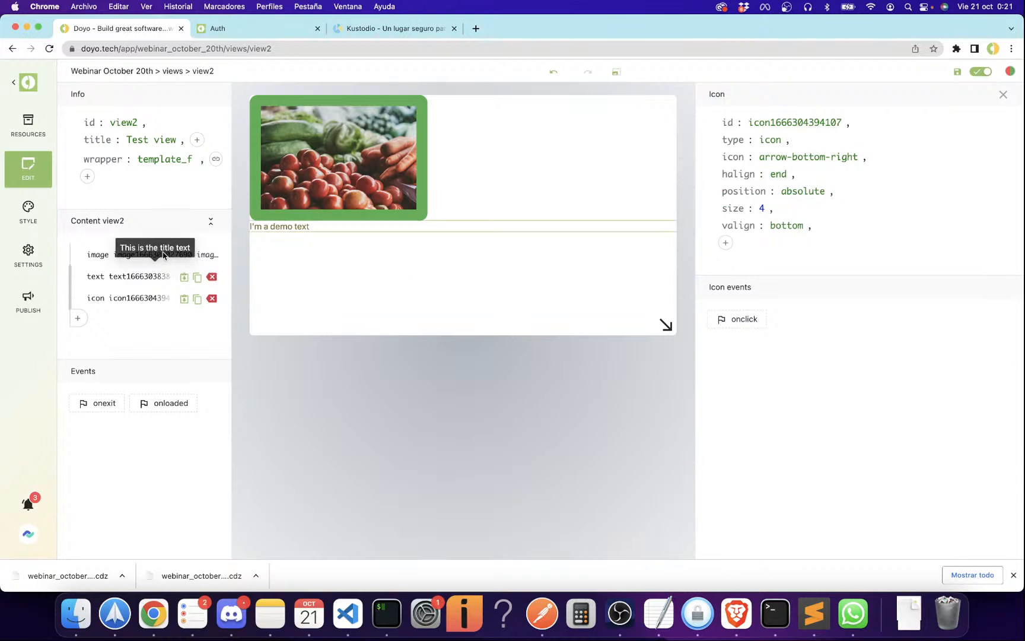
Clone the vegetable image element three times in the view's content
{"action": "left_click", "coordinate": [186, 255]}
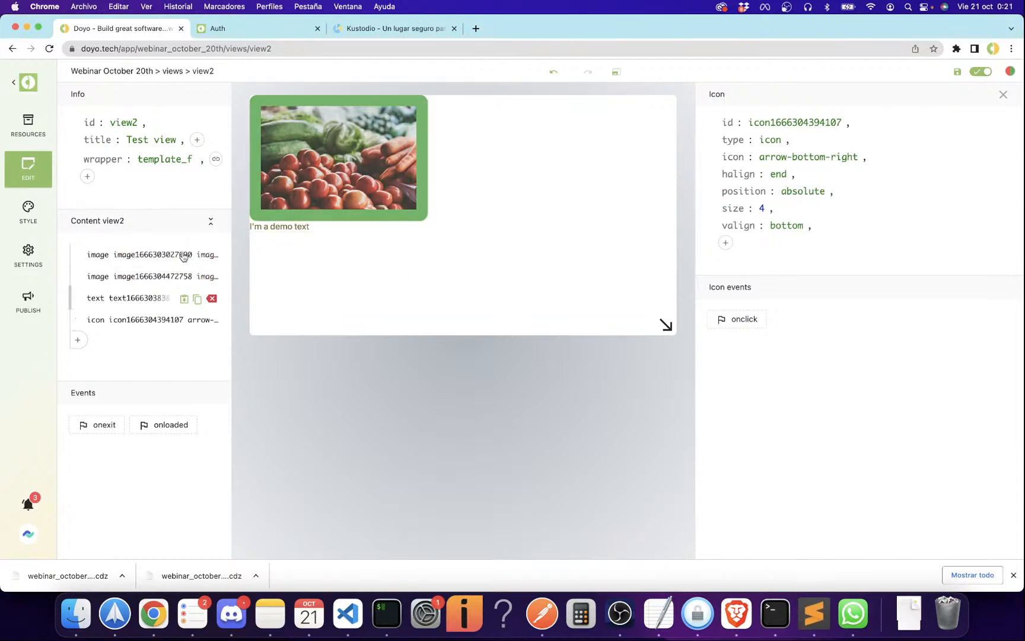
{"action": "left_click", "coordinate": [135, 259]}
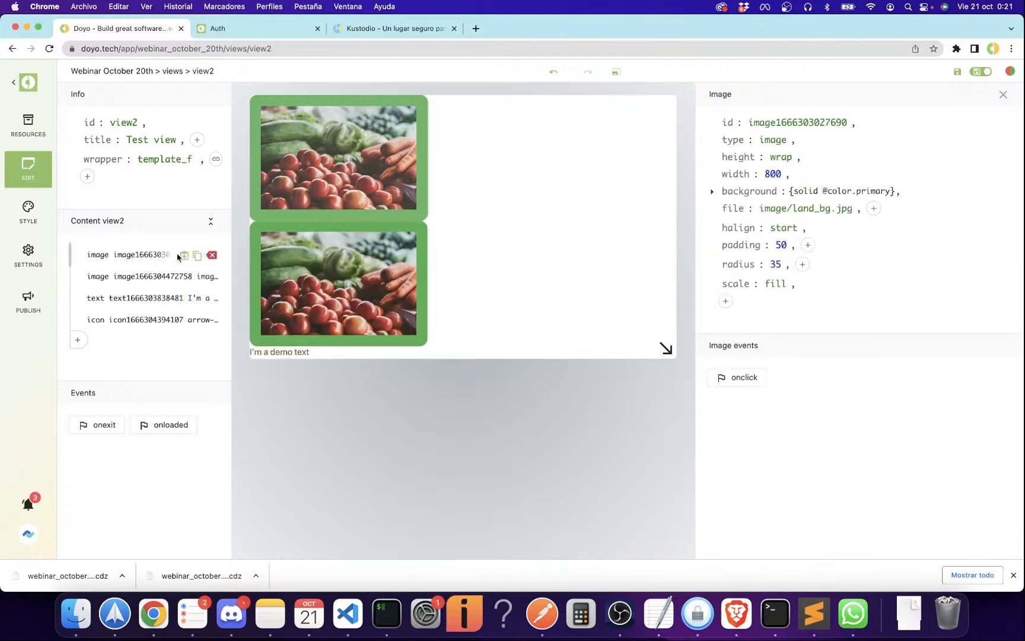
{"action": "left_click", "coordinate": [182, 256]}
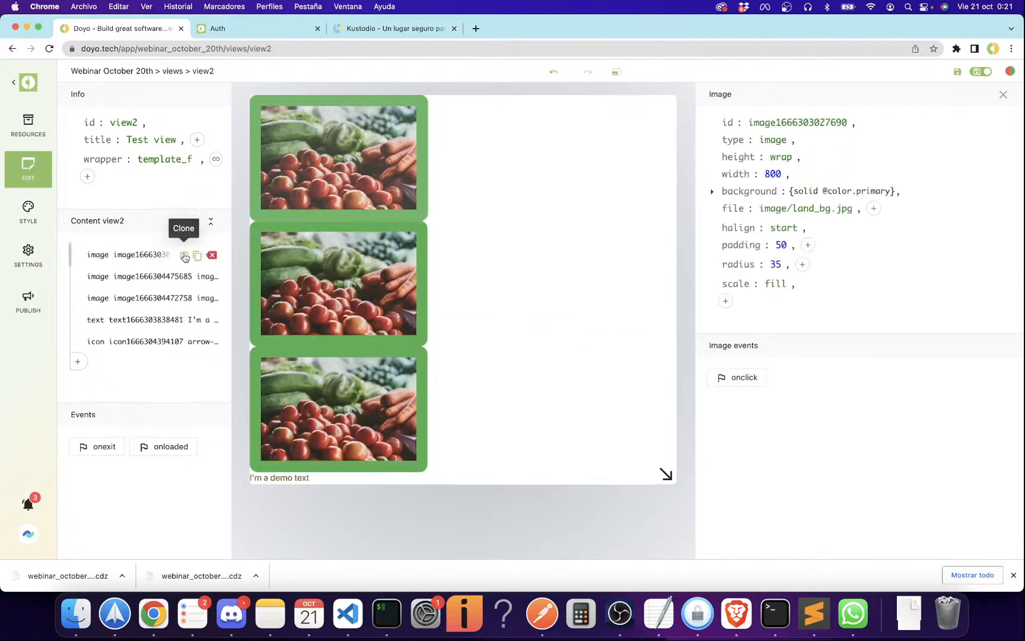
{"action": "left_click", "coordinate": [183, 256]}
{"action": "scroll", "coordinate": [459, 406], "scroll_direction": "down", "scroll_amount": 2}
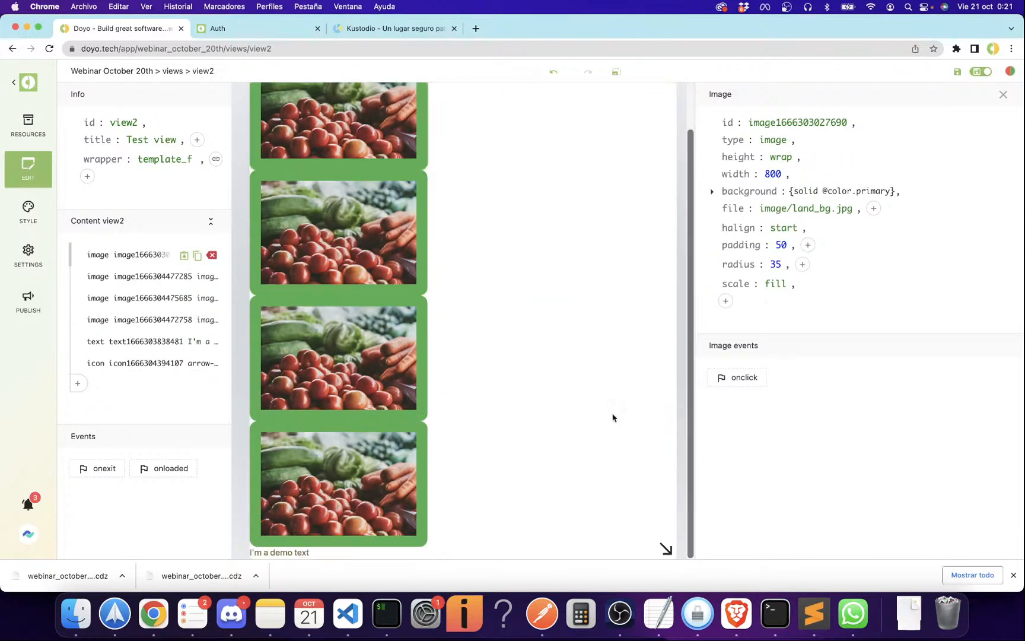
Add a group element to the view's content and set its height to 100vh
{"action": "left_click", "coordinate": [78, 383]}
{"action": "left_click", "coordinate": [106, 344]}
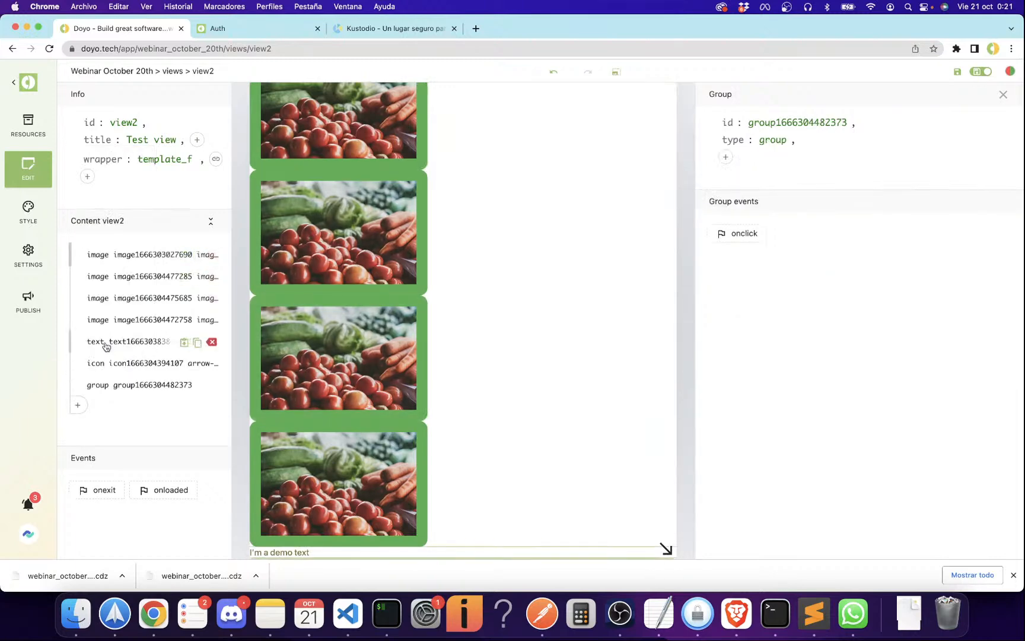
{"action": "left_click", "coordinate": [790, 155]}
{"action": "double_click", "coordinate": [780, 156]}
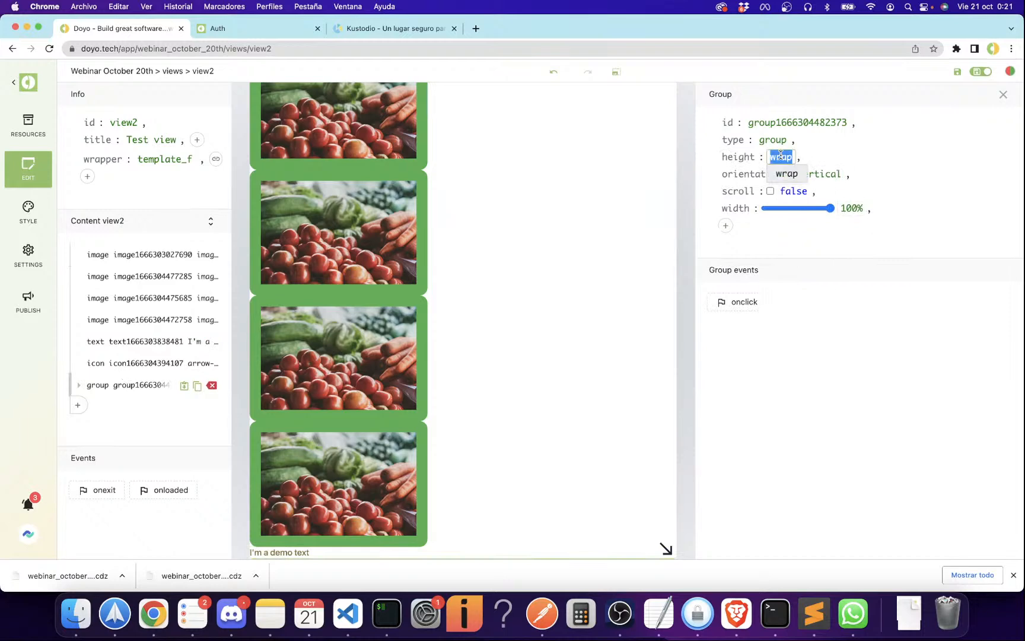
{"action": "type", "text": "100%"}
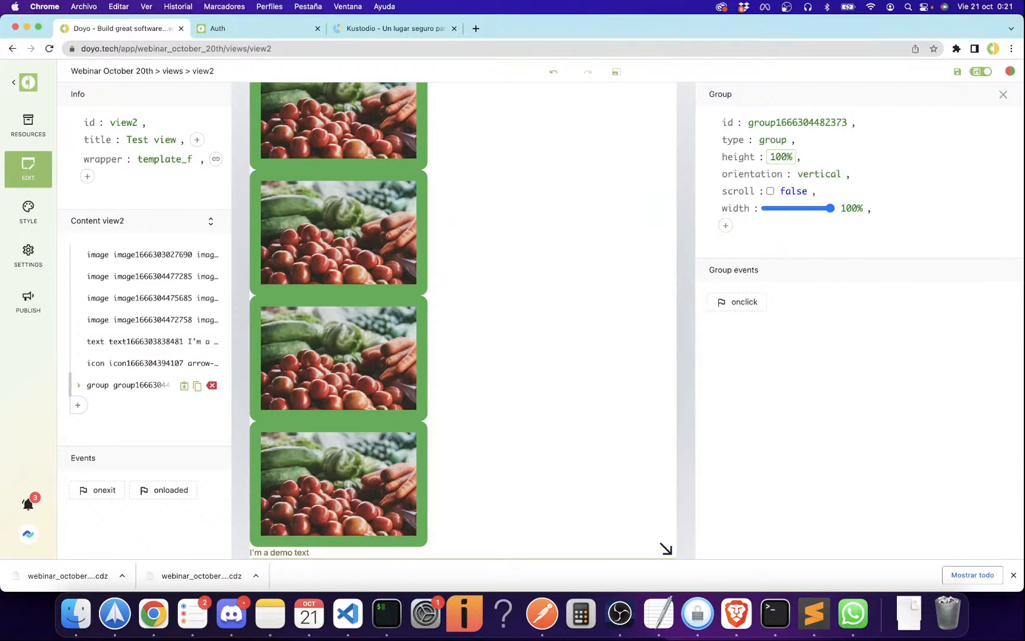
{"action": "key", "text": "Return"}
{"action": "left_click", "coordinate": [854, 157]}
{"action": "type", "text": "vh"}
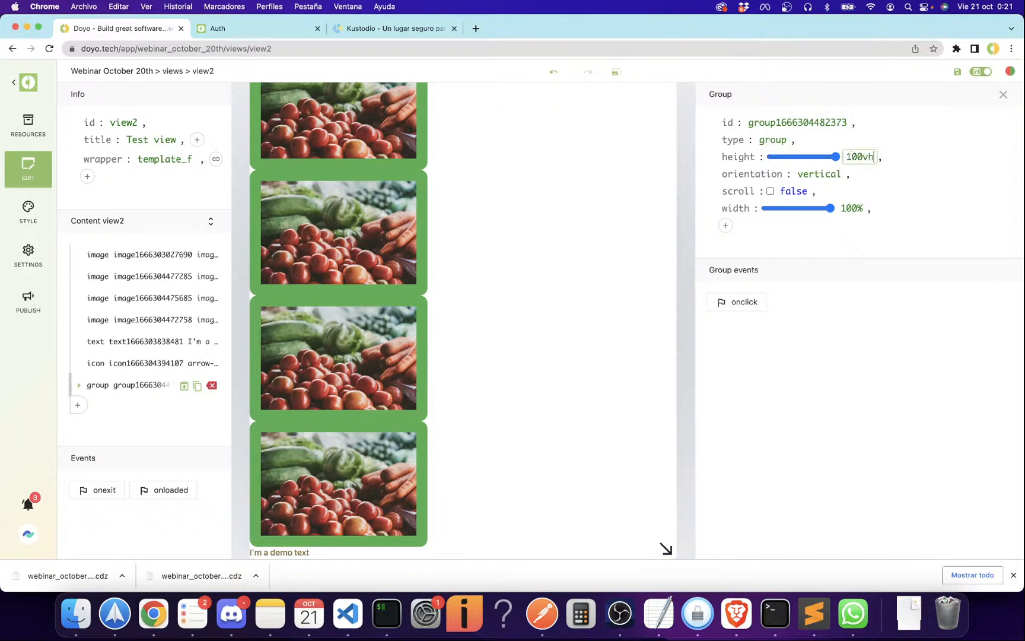
{"action": "key", "text": "Return"}
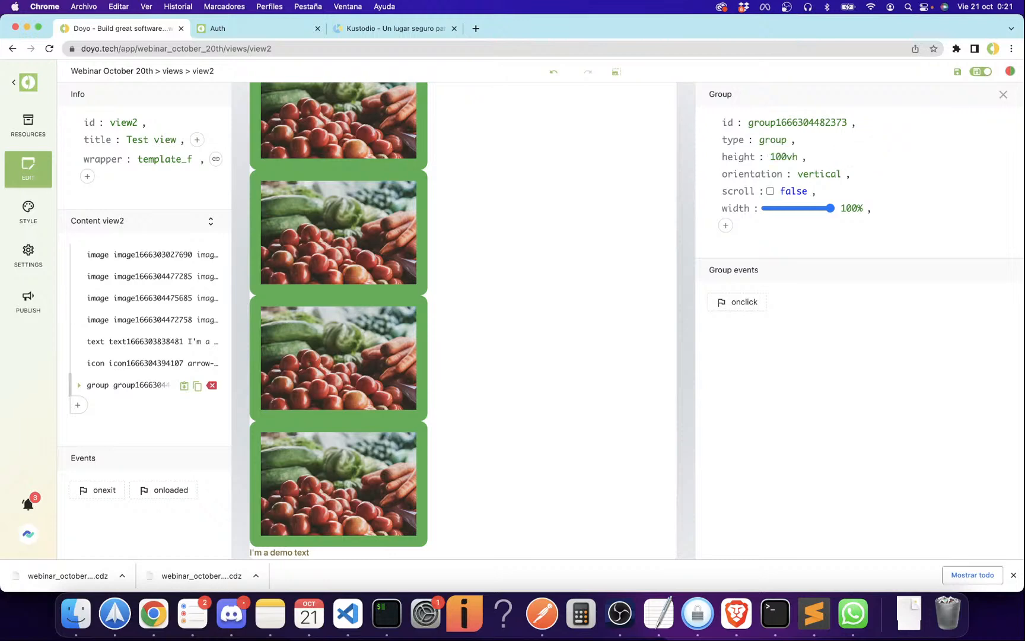
Set the new group's height to 800
{"action": "scroll", "coordinate": [537, 102], "scroll_direction": "up", "scroll_amount": 2}
{"action": "double_click", "coordinate": [783, 156]}
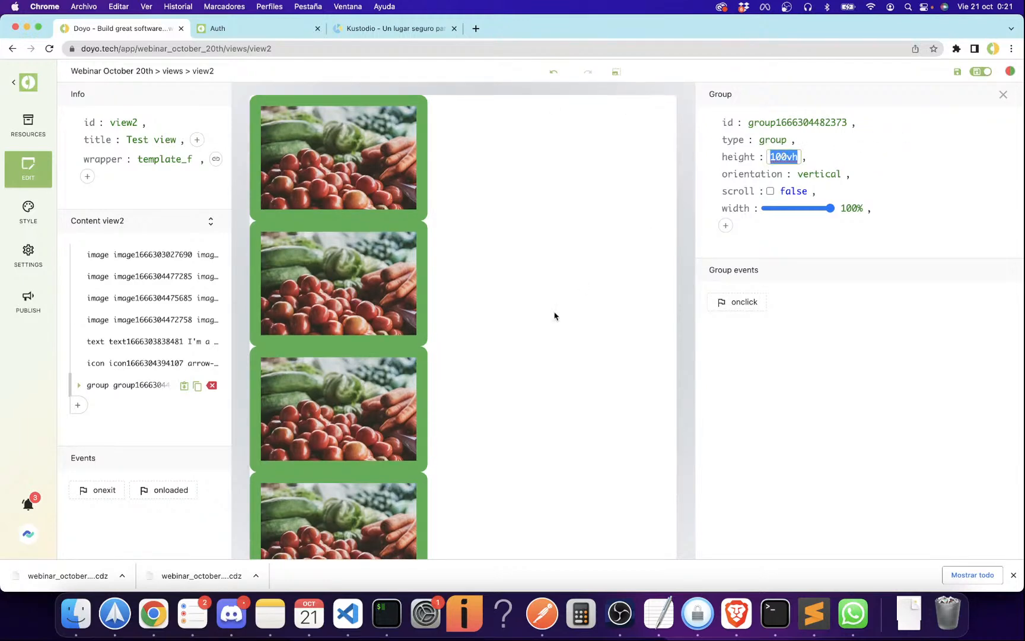
{"action": "scroll", "coordinate": [554, 315], "scroll_direction": "down", "scroll_amount": 5}
{"action": "scroll", "coordinate": [554, 315], "scroll_direction": "up", "scroll_amount": 5}
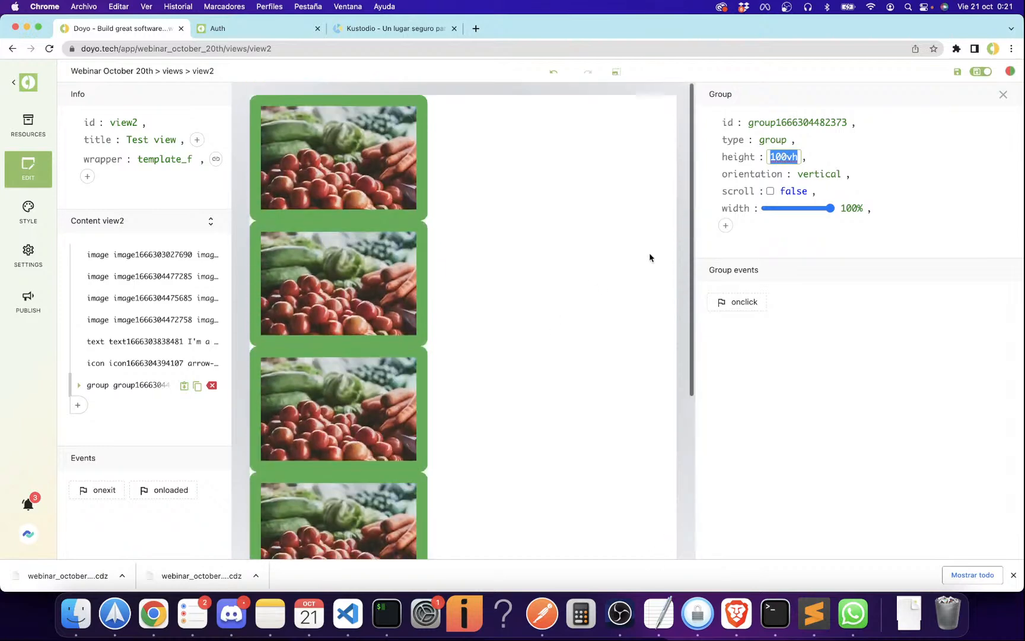
{"action": "type", "text": "800"}
{"action": "key", "text": "Return"}
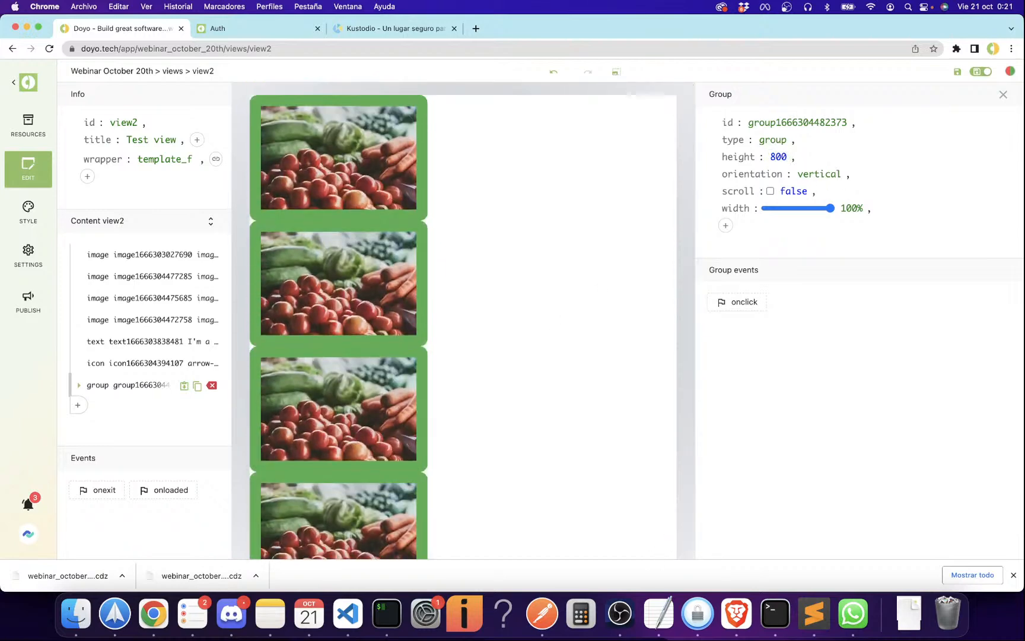
Move the group to the start of the view's content and nest the four images, the text and the arrow icon inside it
{"action": "left_click_drag", "start_coordinate": [94, 385], "coordinate": [89, 258]}
{"action": "left_click", "coordinate": [79, 255]}
{"action": "left_click_drag", "start_coordinate": [121, 306], "coordinate": [123, 276]}
{"action": "left_click_drag", "start_coordinate": [119, 327], "coordinate": [137, 278]}
{"action": "left_click_drag", "start_coordinate": [117, 345], "coordinate": [132, 302]}
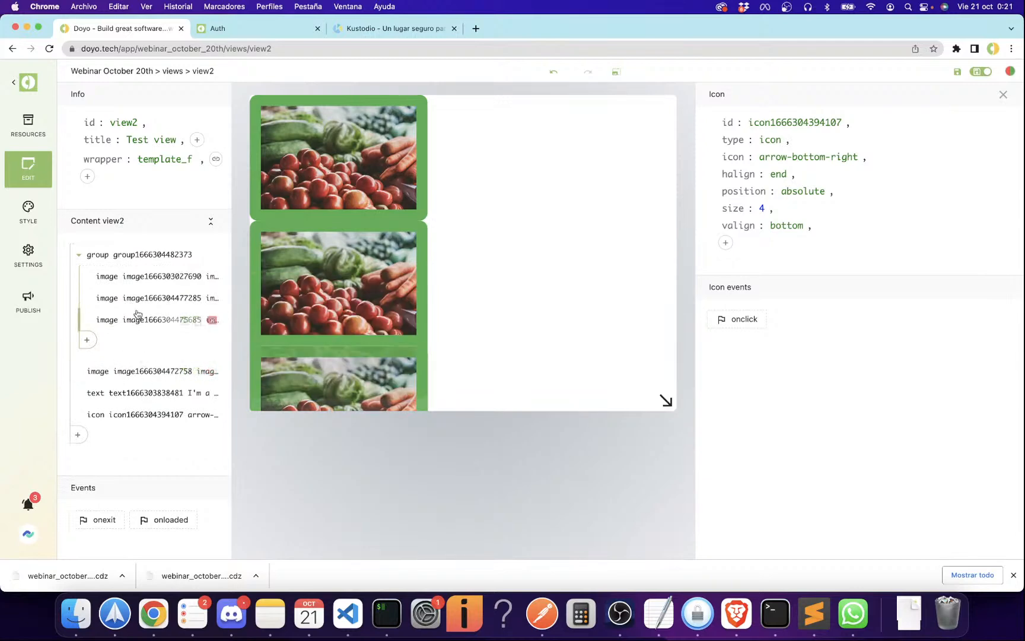
{"action": "left_click_drag", "start_coordinate": [114, 373], "coordinate": [118, 324]}
{"action": "left_click_drag", "start_coordinate": [109, 415], "coordinate": [121, 372]}
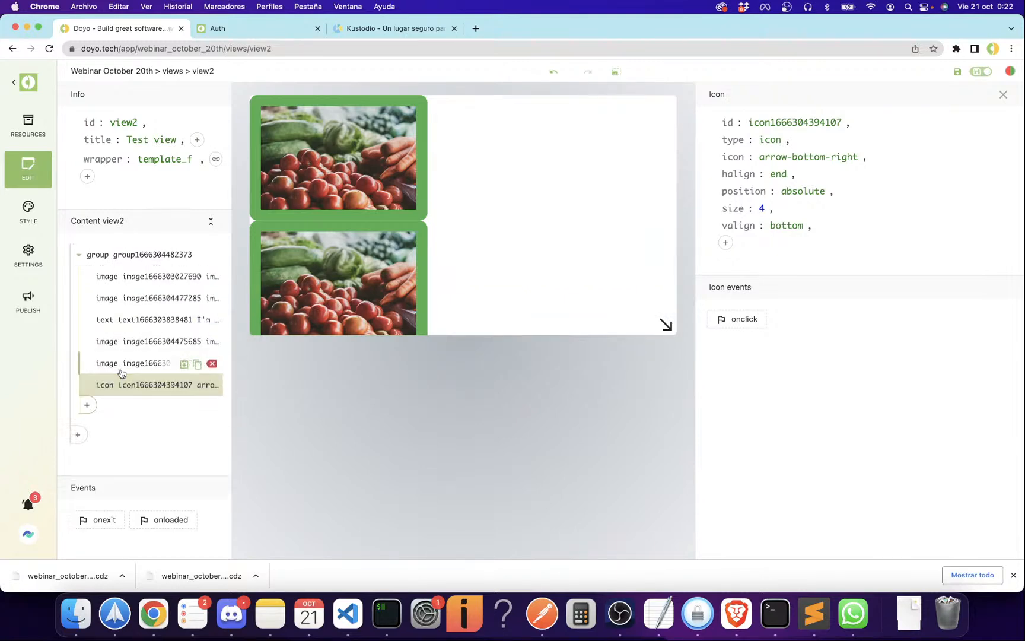
Change the height of the group holding all elements to 100vh and choose the 1920x1080 preview resolution
{"action": "left_click", "coordinate": [159, 257]}
{"action": "double_click", "coordinate": [778, 157]}
{"action": "type", "text": "100%"}
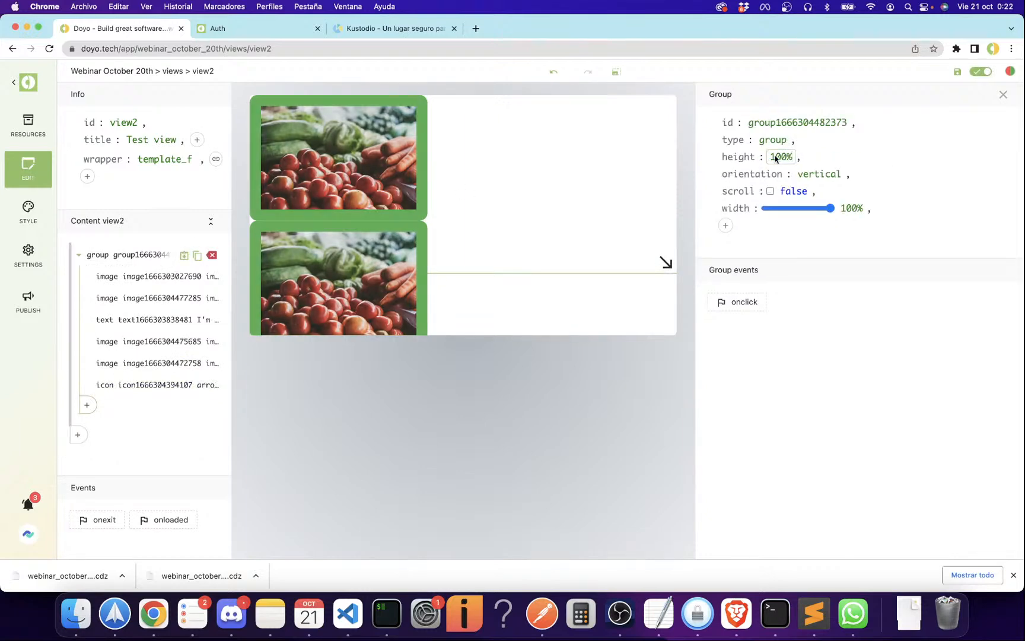
{"action": "key", "text": "Return"}
{"action": "double_click", "coordinate": [857, 157]}
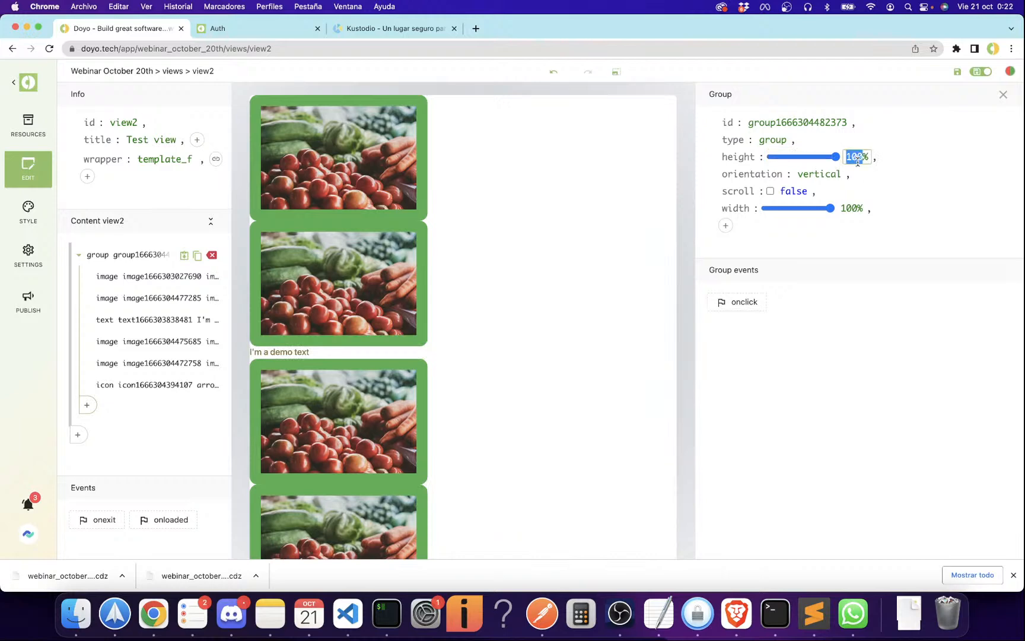
{"action": "type", "text": "100vh"}
{"action": "key", "text": "Return"}
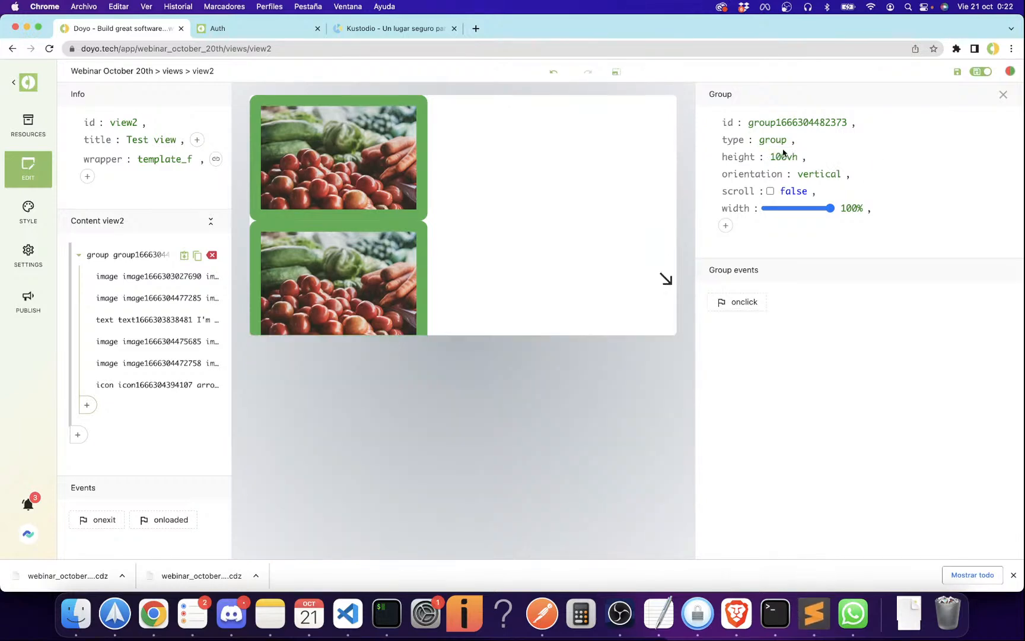
{"action": "left_click", "coordinate": [616, 72]}
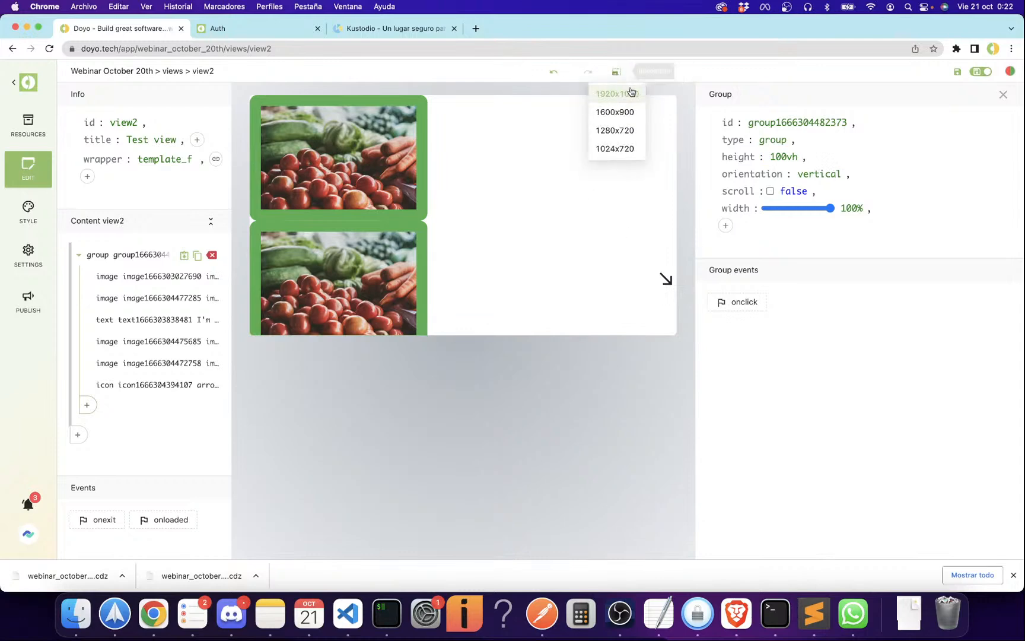
{"action": "left_click", "coordinate": [624, 96]}
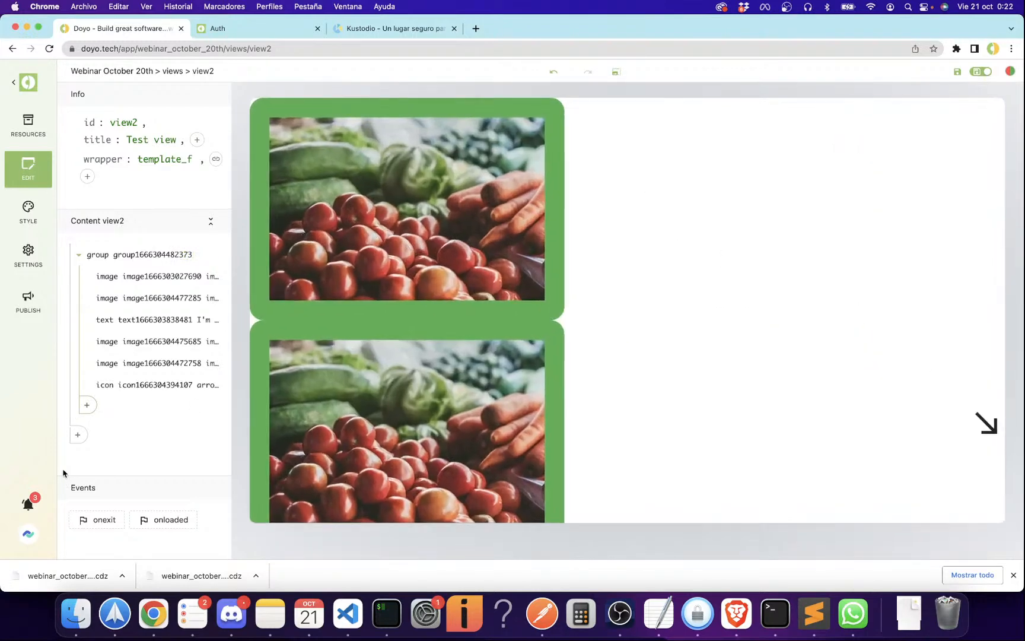
Set the nested arrow icon's vertical alignment to bottom and its horizontal alignment to start
{"action": "left_click", "coordinate": [126, 389]}
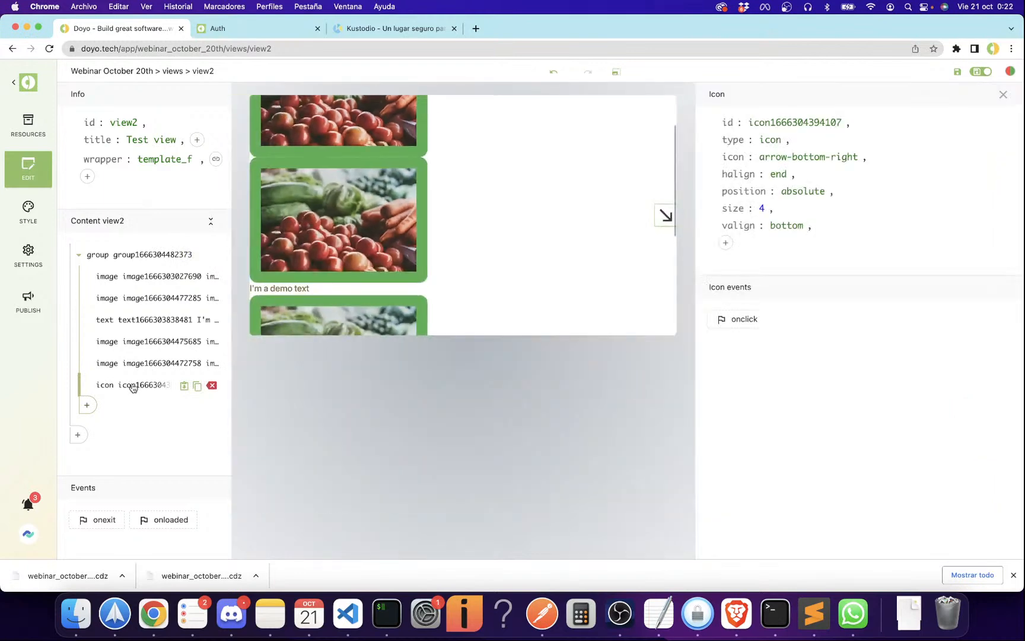
{"action": "left_click", "coordinate": [786, 226]}
{"action": "left_click", "coordinate": [794, 209]}
{"action": "left_click", "coordinate": [778, 174]}
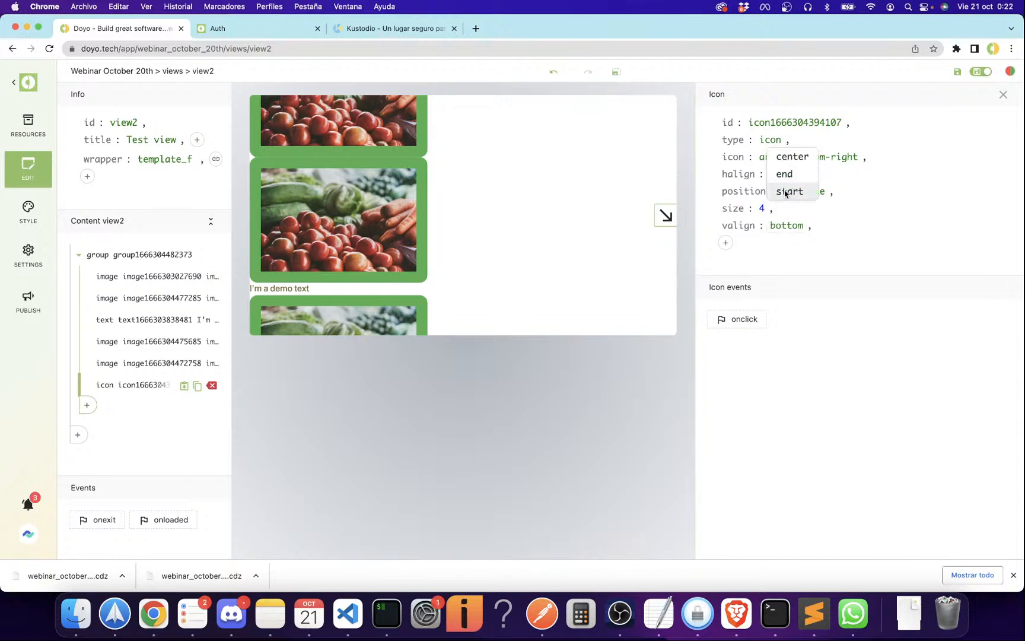
{"action": "left_click", "coordinate": [785, 191]}
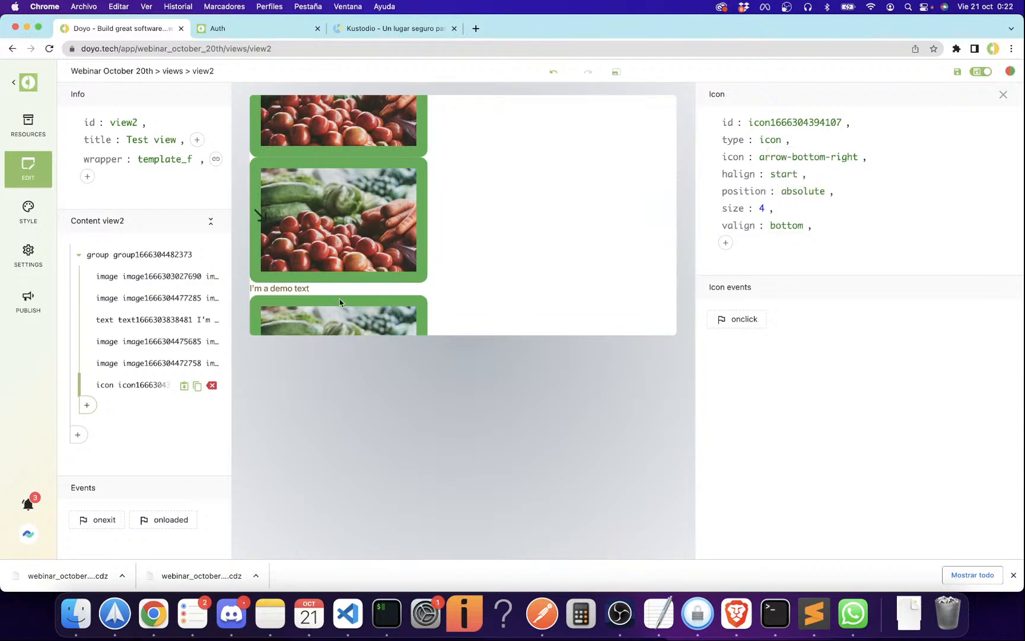
{"action": "scroll", "coordinate": [366, 328], "scroll_direction": "down", "scroll_amount": 1}
{"action": "scroll", "coordinate": [365, 329], "scroll_direction": "up", "scroll_amount": 2}
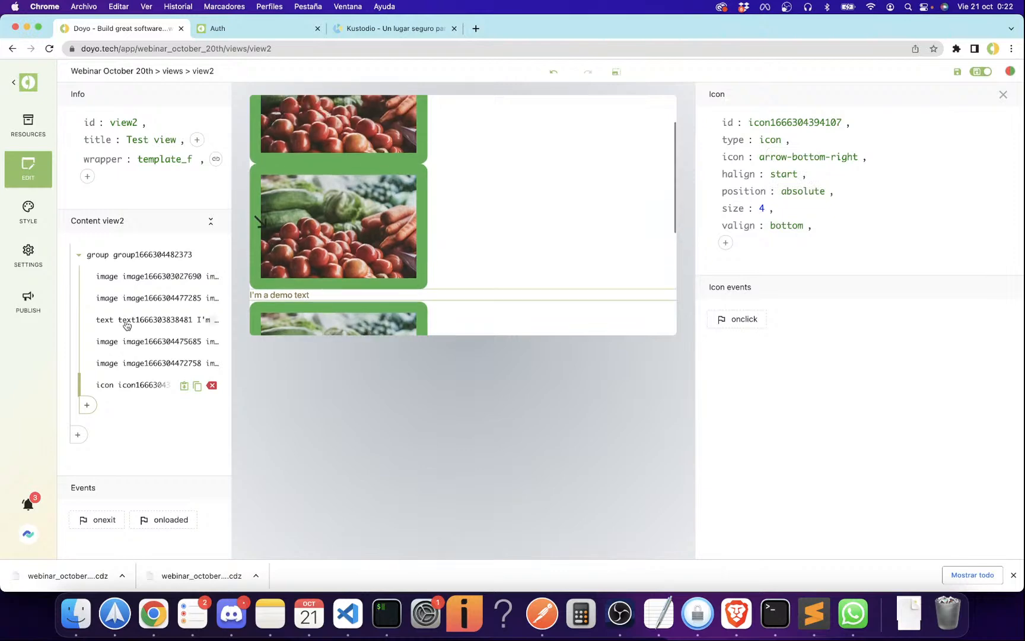
Enable scroll on the group and test scrolling its content in the preview
{"action": "left_click", "coordinate": [139, 255]}
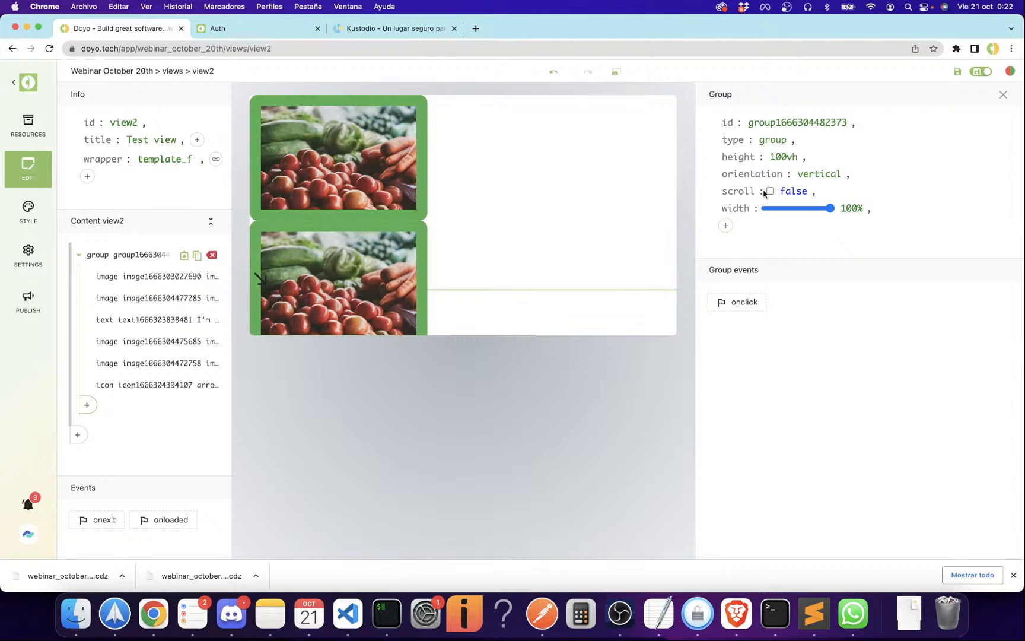
{"action": "left_click", "coordinate": [792, 190]}
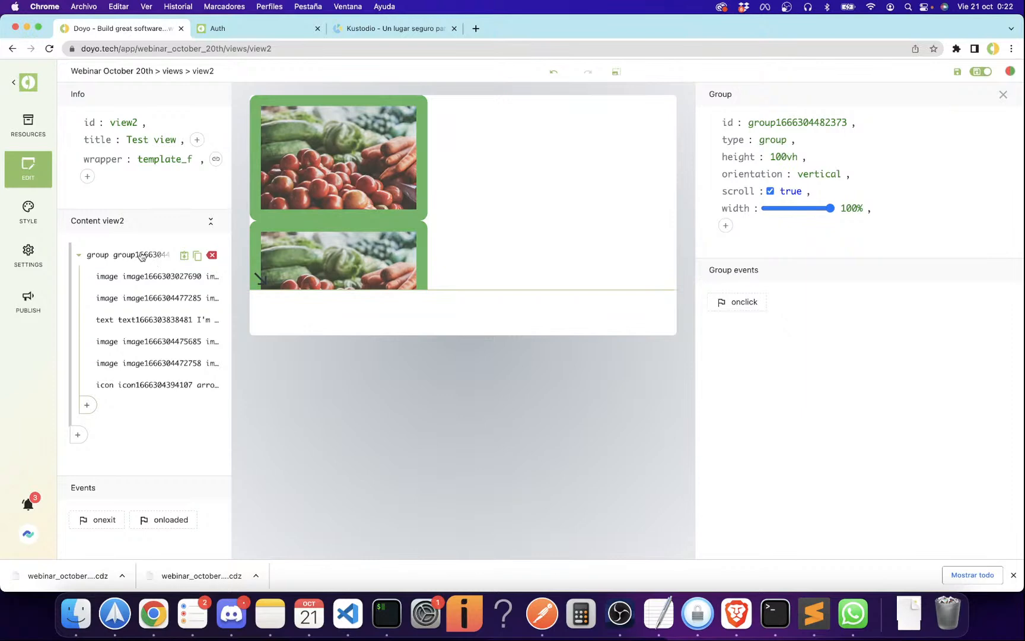
{"action": "scroll", "coordinate": [349, 251], "scroll_direction": "down", "scroll_amount": 2}
{"action": "scroll", "coordinate": [349, 251], "scroll_direction": "down", "scroll_amount": 1}
{"action": "scroll", "coordinate": [349, 251], "scroll_direction": "up", "scroll_amount": 3}
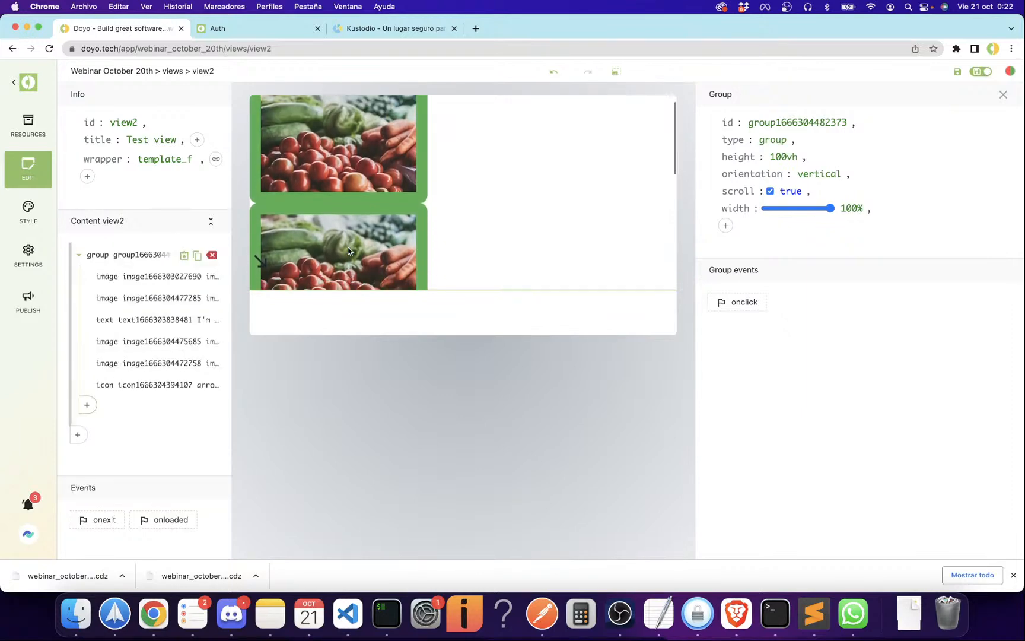
Set the arrow icon's vertical alignment to top and check its placement while scrolling the group
{"action": "left_click", "coordinate": [131, 385]}
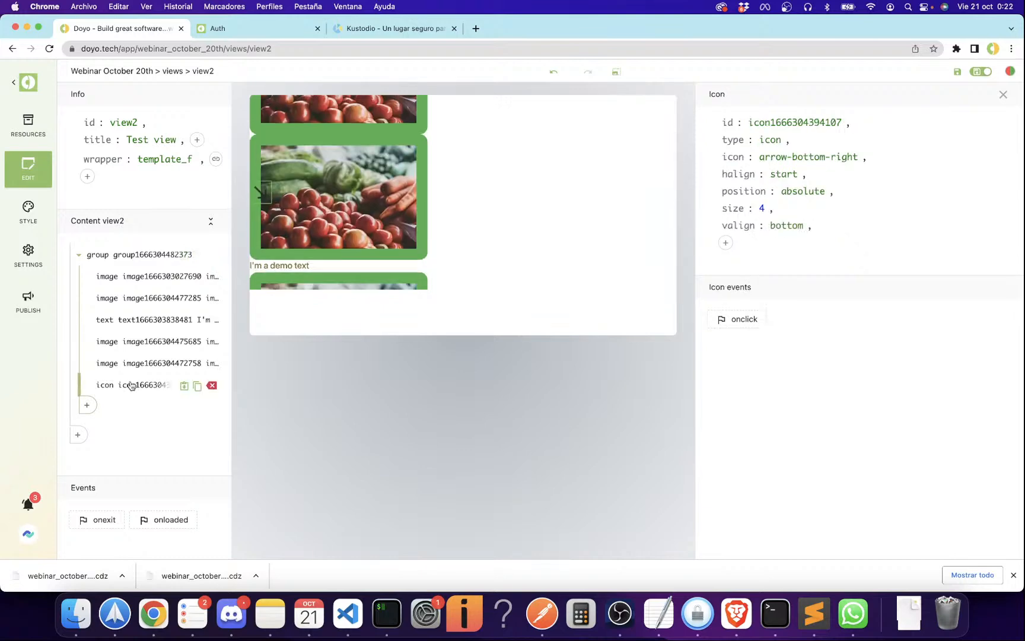
{"action": "left_click", "coordinate": [793, 229]}
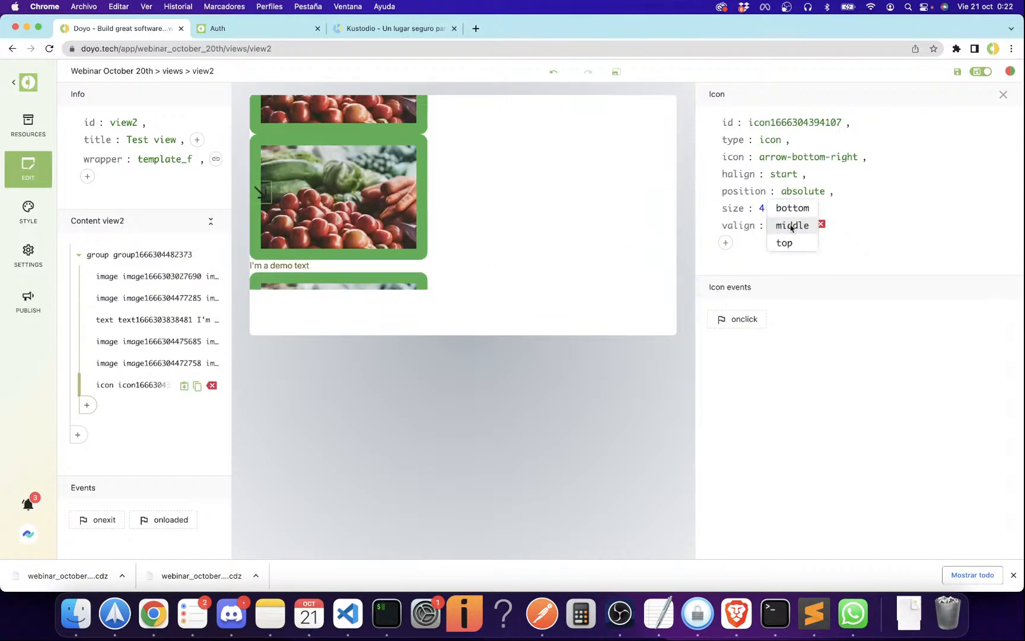
{"action": "left_click", "coordinate": [789, 242]}
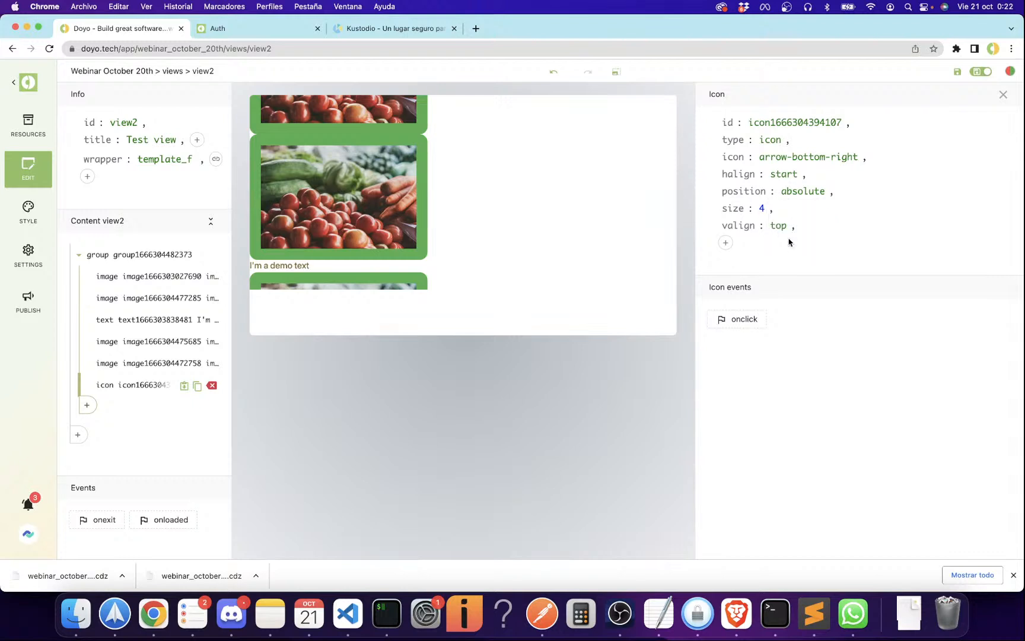
{"action": "scroll", "coordinate": [314, 203], "scroll_direction": "up", "scroll_amount": 2}
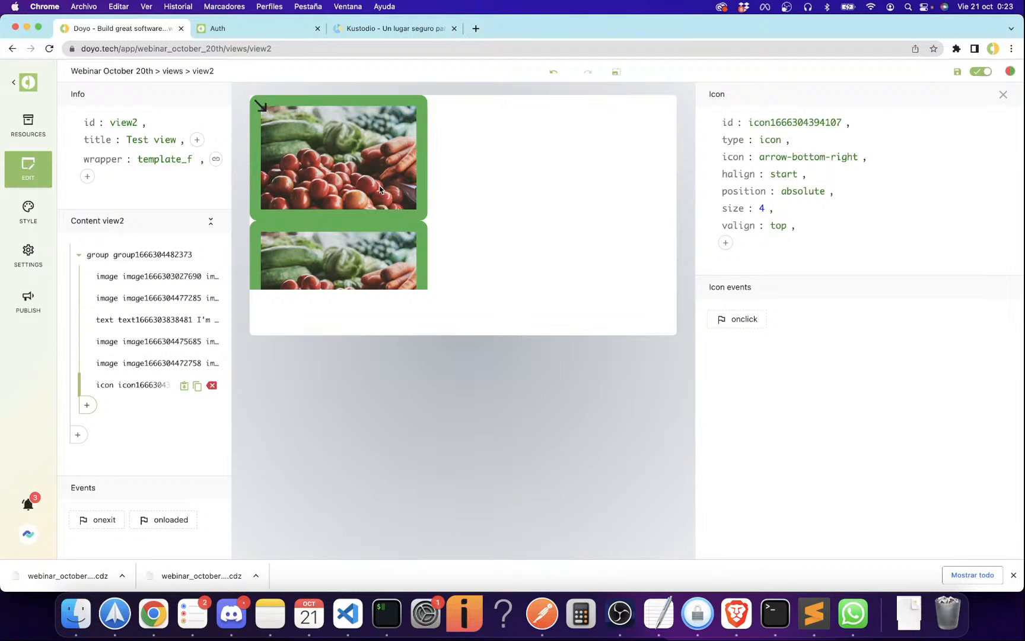
{"action": "scroll", "coordinate": [345, 205], "scroll_direction": "down", "scroll_amount": 1}
{"action": "scroll", "coordinate": [346, 204], "scroll_direction": "up", "scroll_amount": 1}
Move the arrow icon out of the group to the view's root level and check its position while scrolling the images
{"action": "mouse_move", "coordinate": [126, 385]}
{"action": "left_mouse_down"}
{"action": "mouse_move", "coordinate": [129, 256]}
{"action": "mouse_move", "coordinate": [149, 255]}
{"action": "mouse_move", "coordinate": [105, 401]}
{"action": "mouse_move", "coordinate": [111, 408]}
{"action": "mouse_move", "coordinate": [132, 390]}
{"action": "left_mouse_up"}
{"action": "scroll", "coordinate": [356, 210], "scroll_direction": "down", "scroll_amount": 3}
{"action": "scroll", "coordinate": [355, 210], "scroll_direction": "down", "scroll_amount": 3}
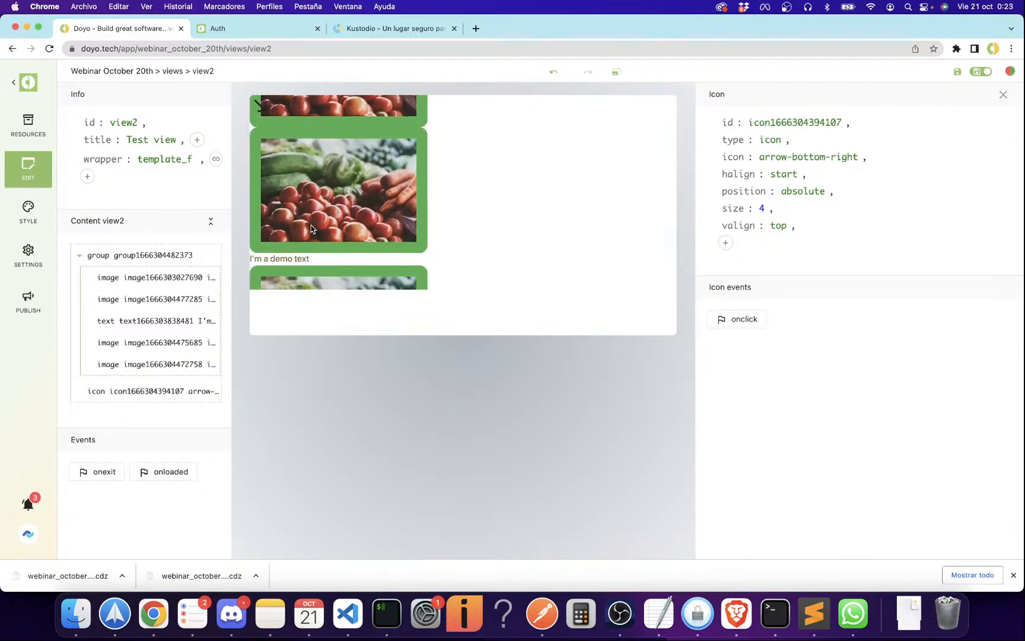
{"action": "scroll", "coordinate": [311, 228], "scroll_direction": "down", "scroll_amount": 2}
{"action": "scroll", "coordinate": [311, 228], "scroll_direction": "up", "scroll_amount": 3}
{"action": "scroll", "coordinate": [311, 229], "scroll_direction": "down", "scroll_amount": 3}
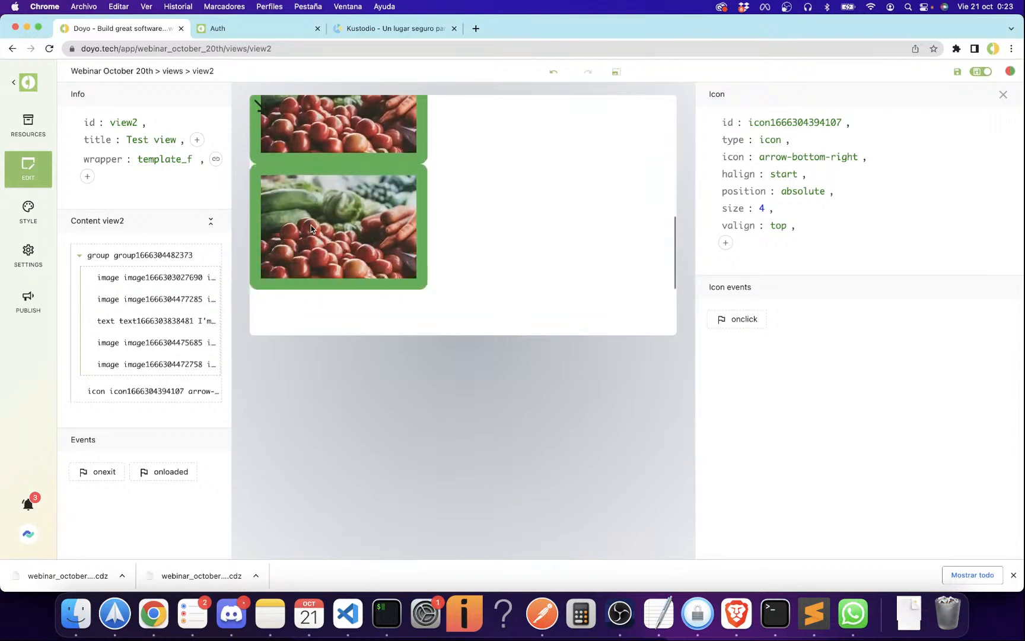
Scroll through the group's images in the preview to compare their movement with the absolutely positioned arrow icon
{"action": "scroll", "coordinate": [311, 228], "scroll_direction": "up", "scroll_amount": 2}
{"action": "scroll", "coordinate": [311, 227], "scroll_direction": "up", "scroll_amount": 1}
{"action": "scroll", "coordinate": [311, 228], "scroll_direction": "down", "scroll_amount": 1}
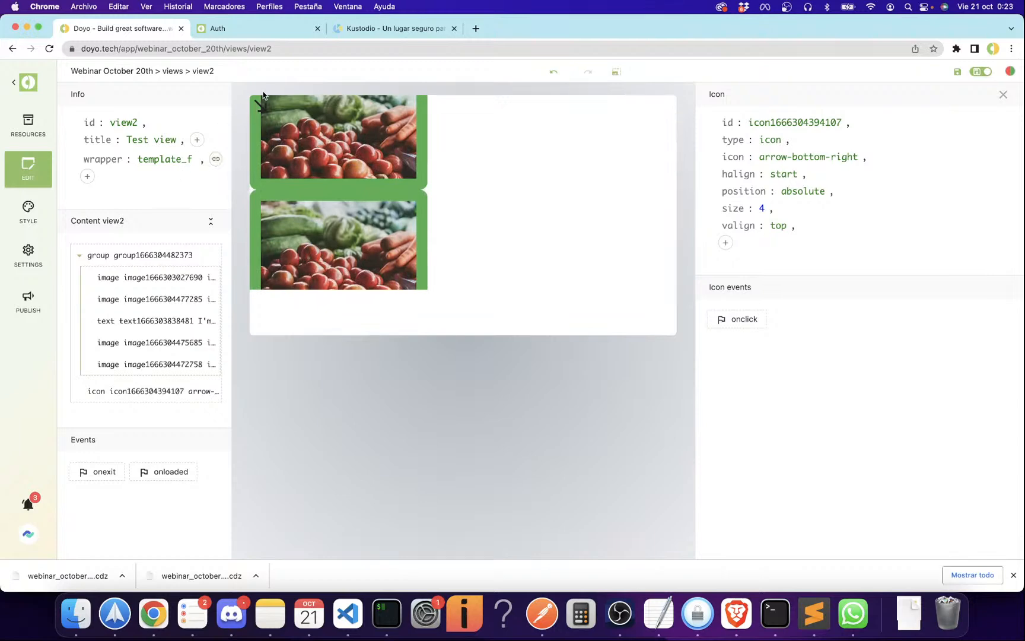
{"action": "scroll", "coordinate": [315, 126], "scroll_direction": "up", "scroll_amount": 1}
{"action": "scroll", "coordinate": [315, 126], "scroll_direction": "down", "scroll_amount": 2}
{"action": "scroll", "coordinate": [315, 126], "scroll_direction": "up", "scroll_amount": 2}
Review the additional properties available for the arrow icon without adding any
{"action": "left_click", "coordinate": [730, 242]}
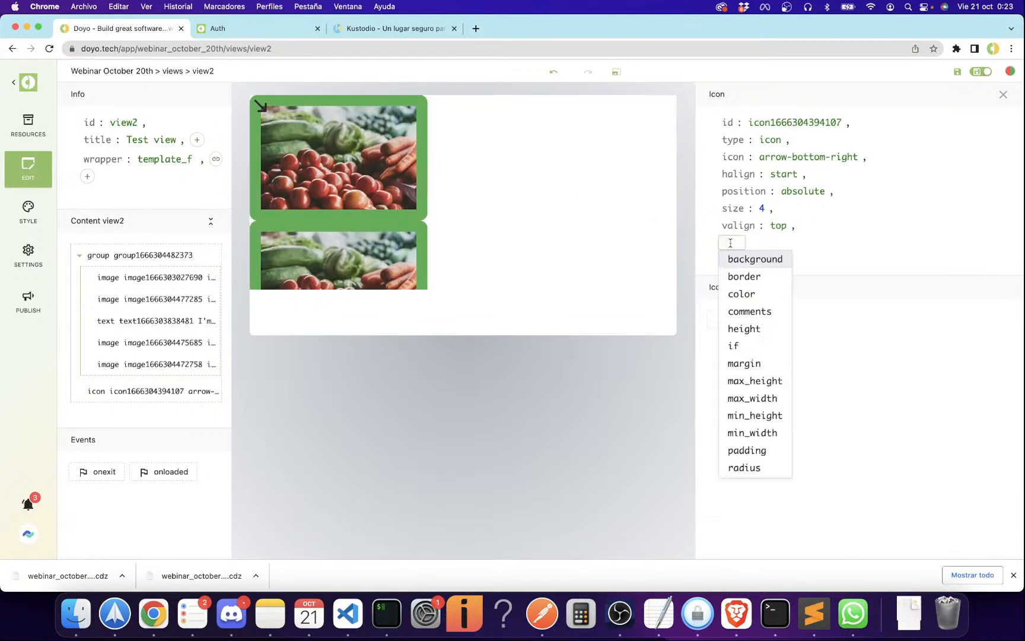
{"action": "scroll", "coordinate": [746, 386], "scroll_direction": "down", "scroll_amount": 2}
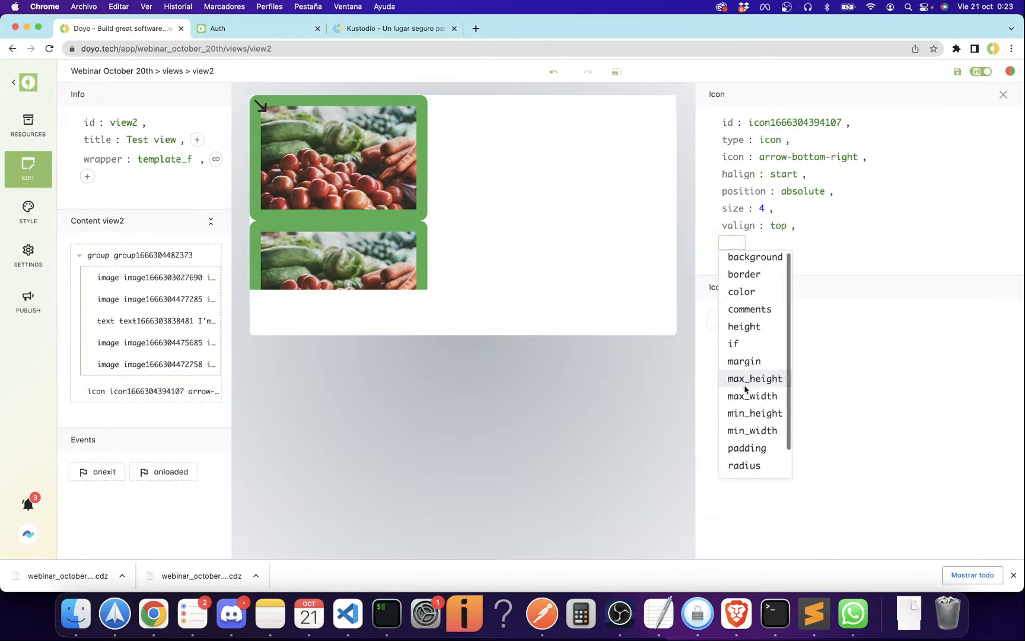
{"action": "scroll", "coordinate": [746, 388], "scroll_direction": "up", "scroll_amount": 2}
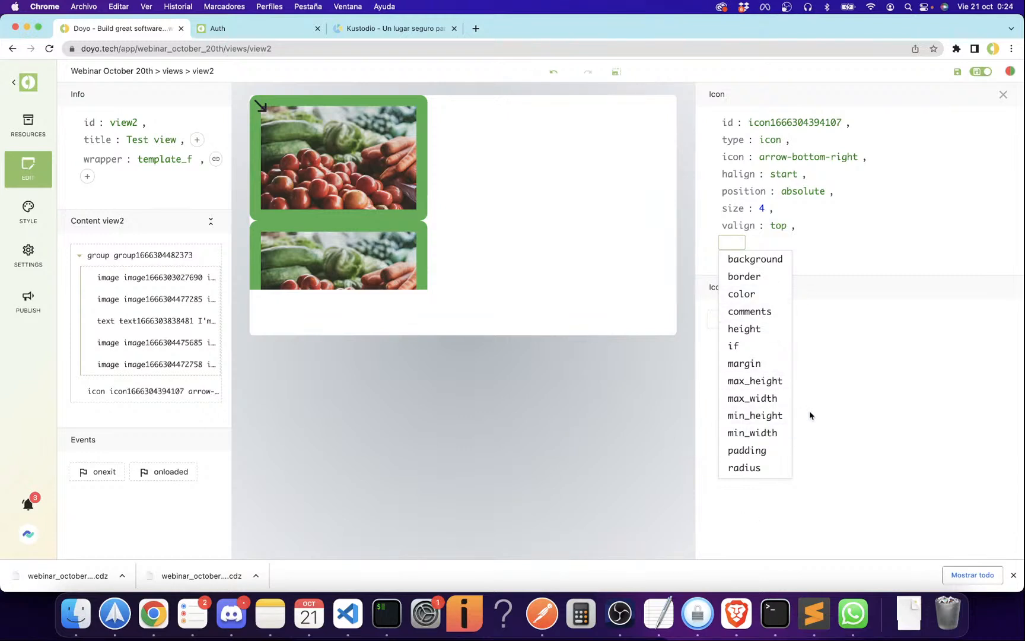
{"action": "left_click", "coordinate": [839, 399]}
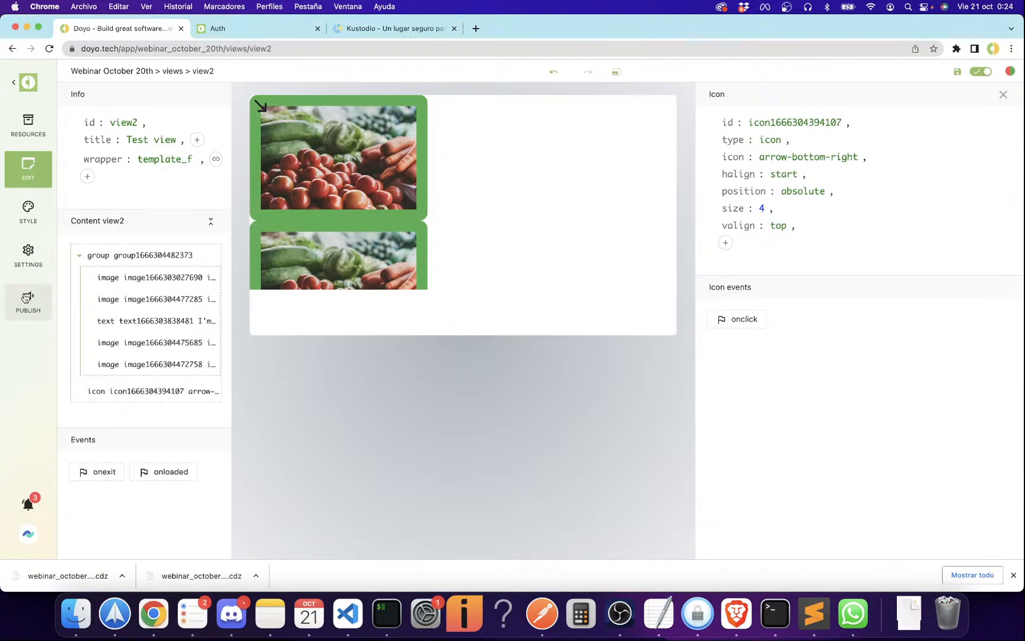
Review the project's export options and open the account upgrade pricing plans
{"action": "left_click", "coordinate": [27, 298]}
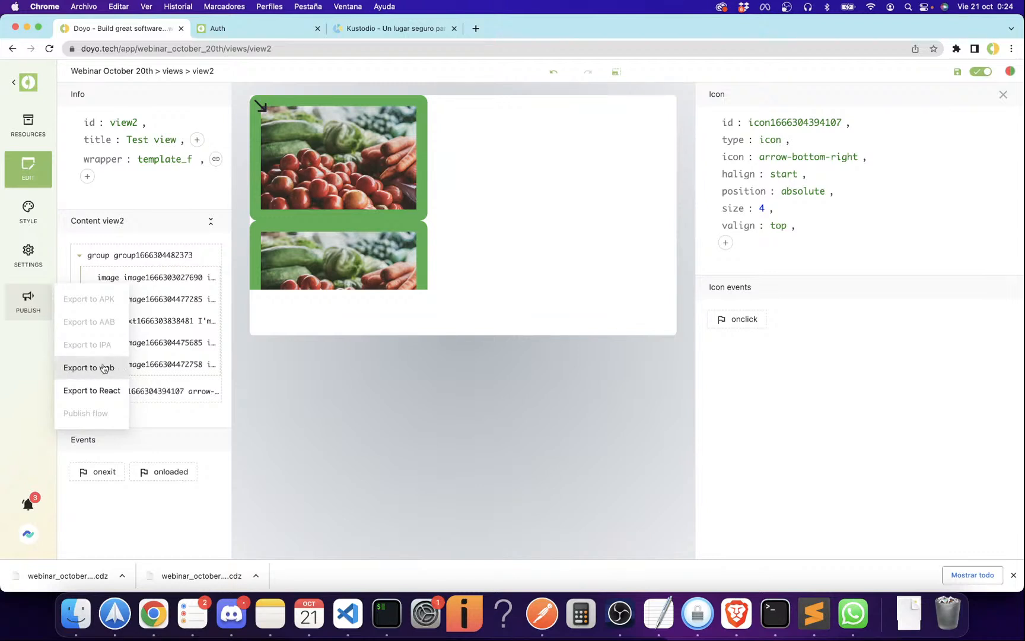
{"action": "left_click", "coordinate": [412, 411]}
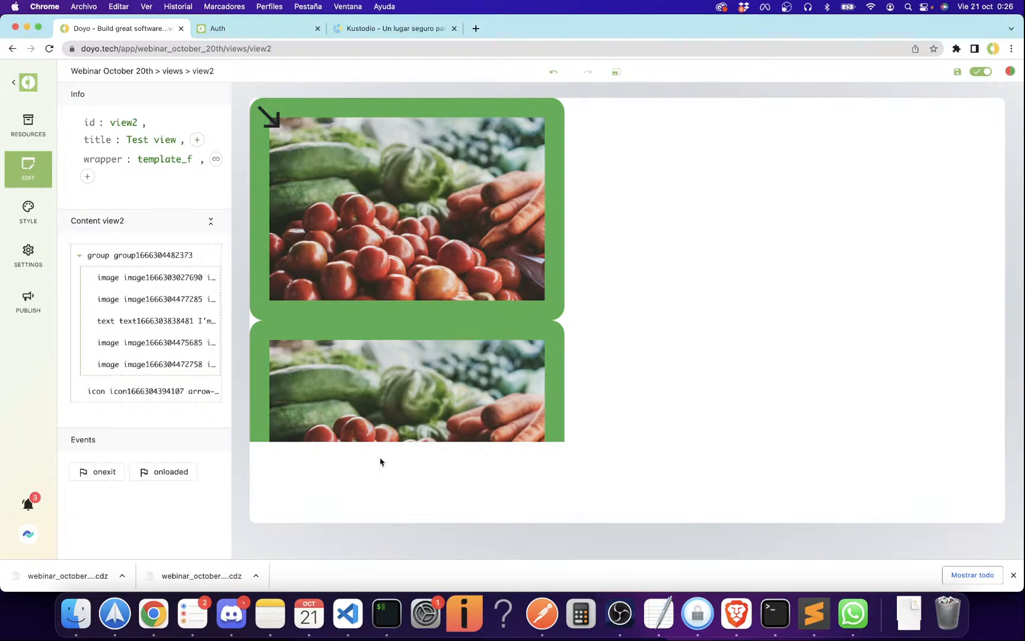
{"action": "left_click", "coordinate": [31, 537]}
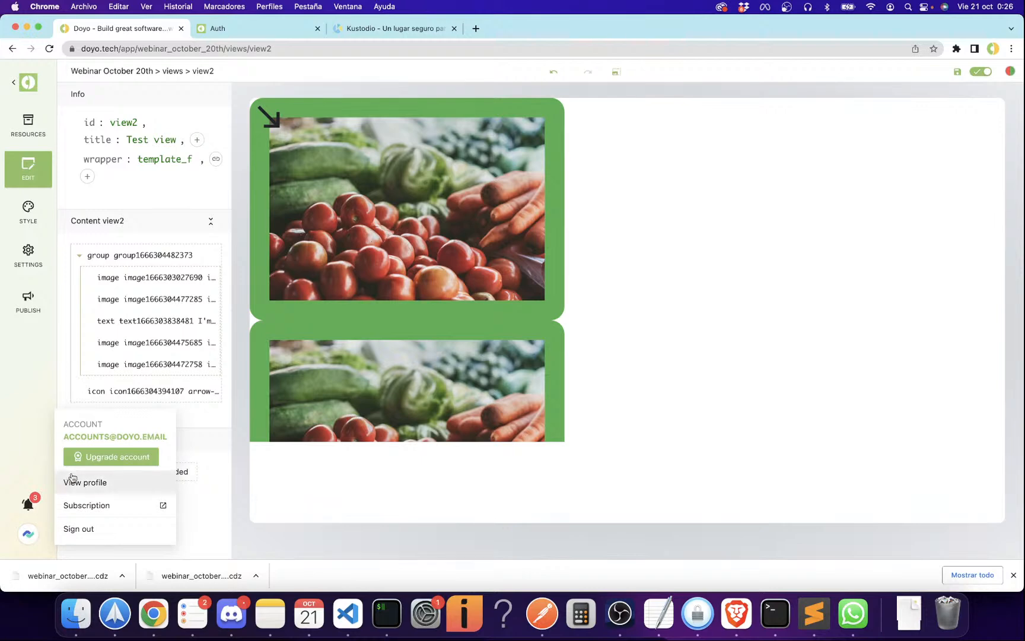
{"action": "left_click", "coordinate": [98, 465]}
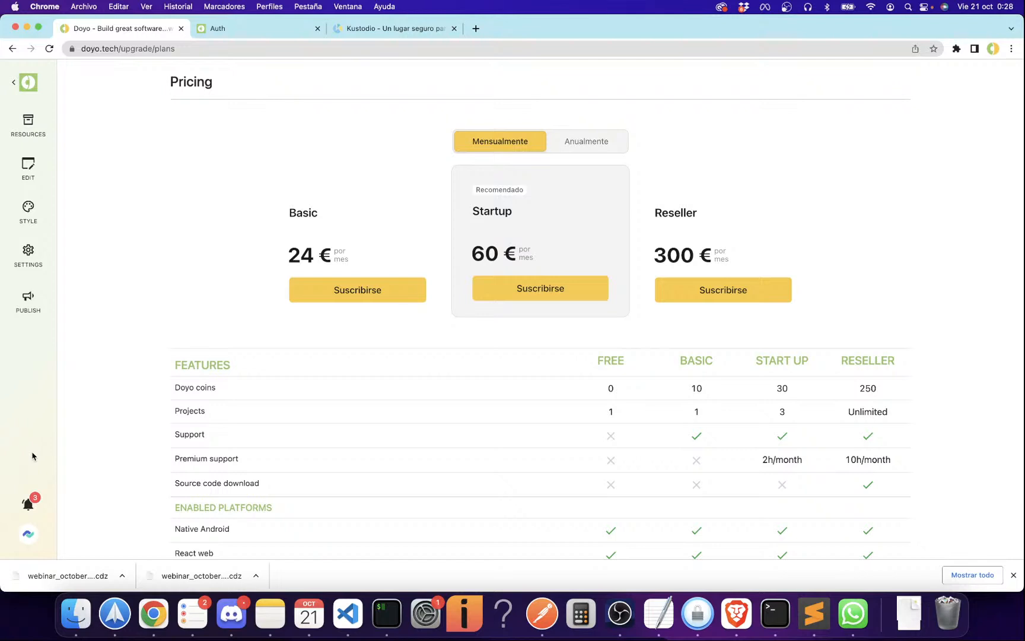
{"action": "left_click", "coordinate": [476, 29]}
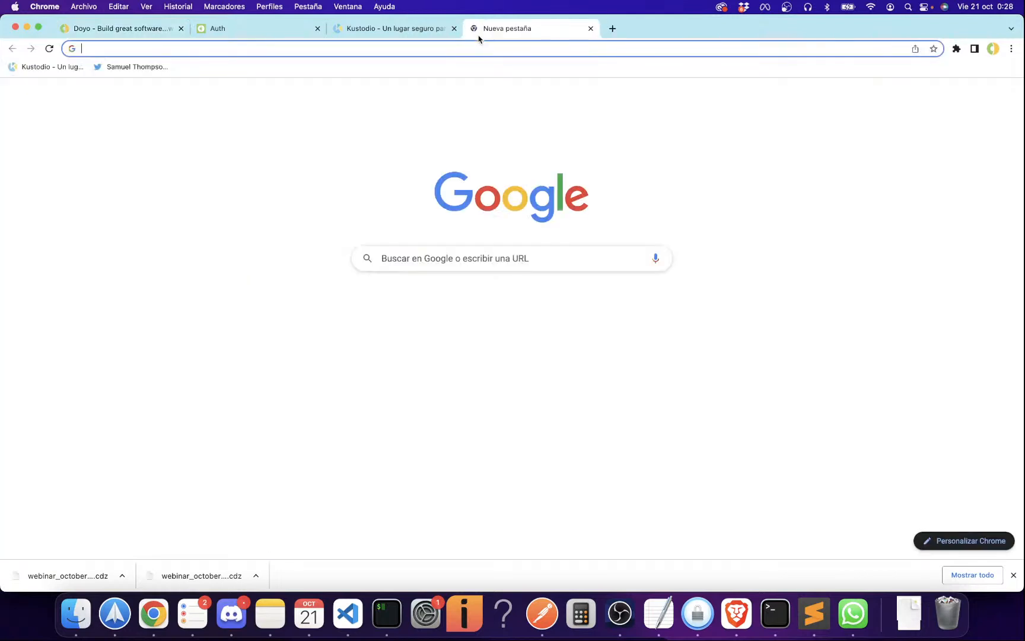
{"action": "type", "text": "OCTOBER22"}
{"action": "key", "text": "Escape"}
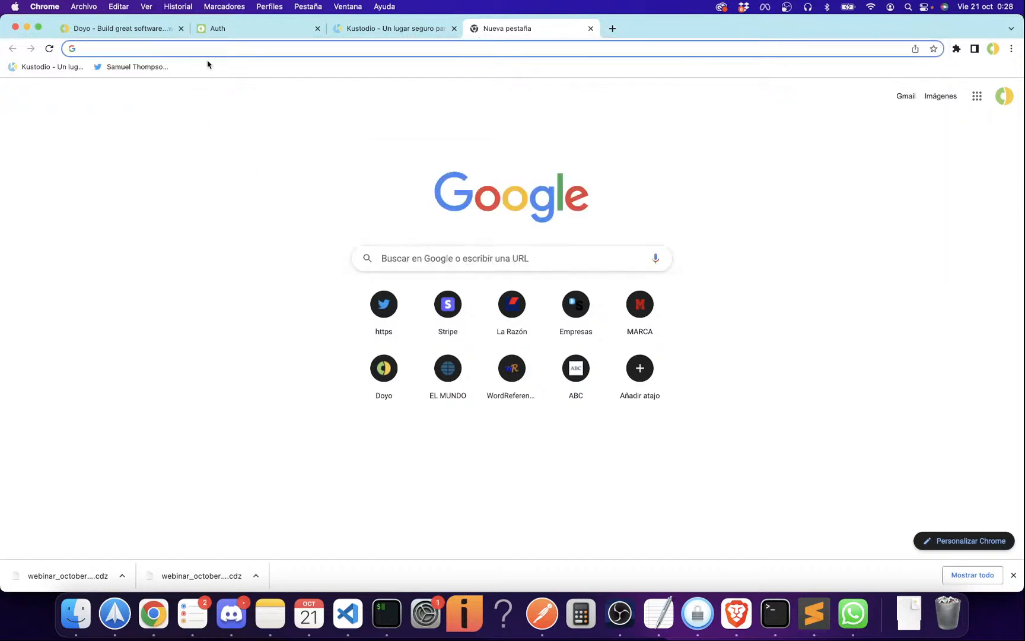
{"action": "type", "text": "OTOB"}
Return to the Doyo dashboard and reopen view2 of the Webinar October 20th project
{"action": "left_click", "coordinate": [110, 29]}
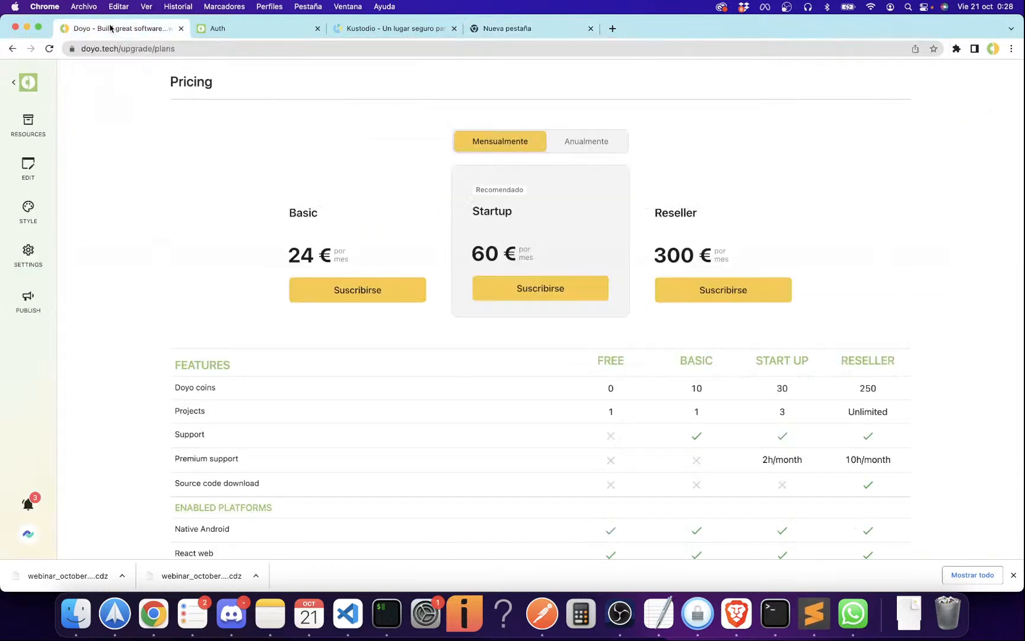
{"action": "left_click", "coordinate": [28, 173]}
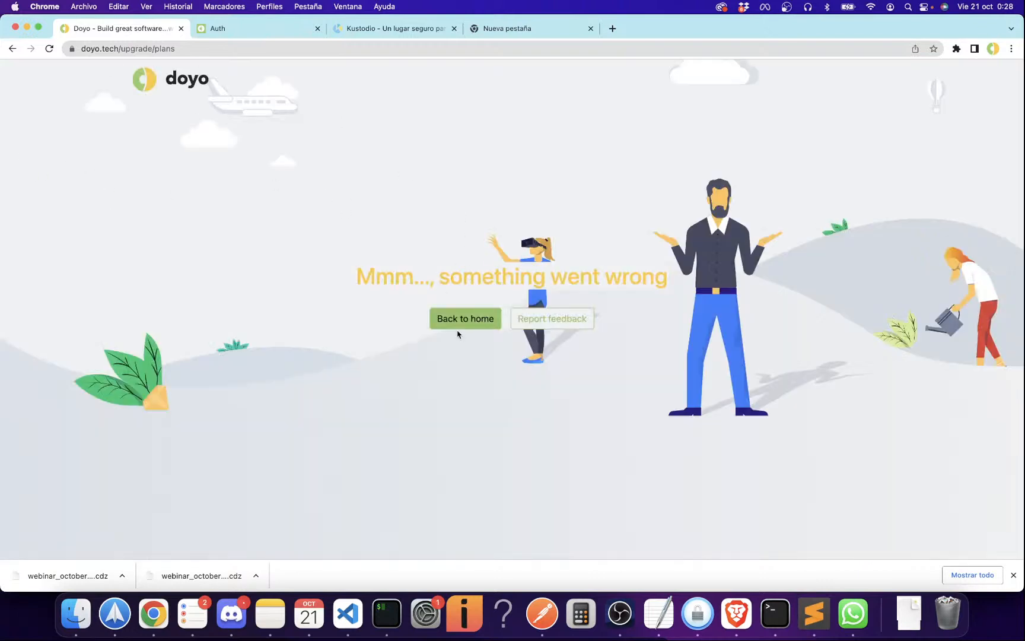
{"action": "left_click", "coordinate": [469, 319]}
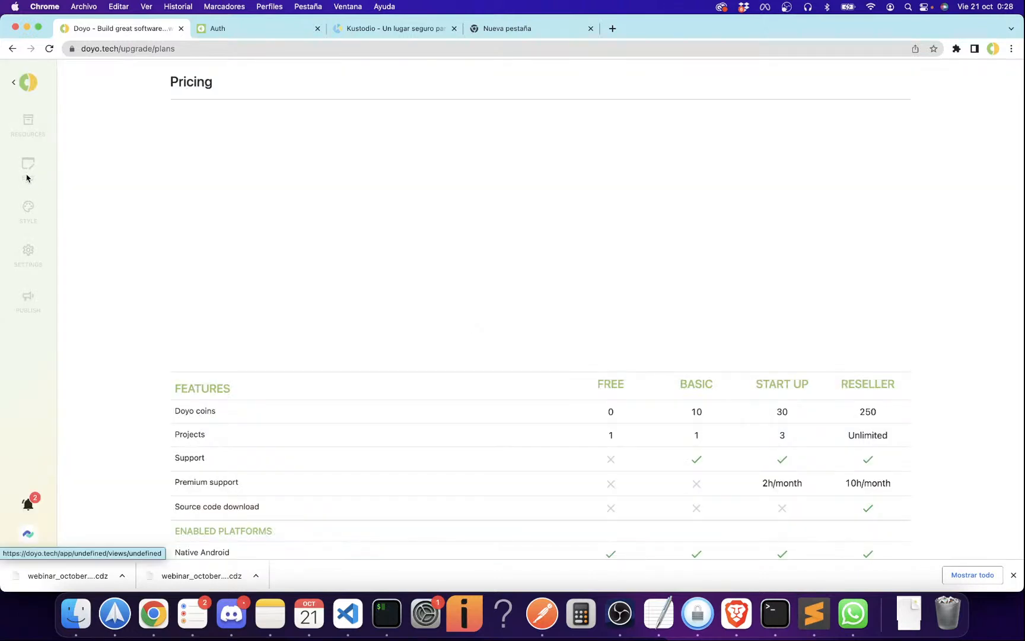
{"action": "left_click", "coordinate": [100, 137]}
{"action": "scroll", "coordinate": [355, 458], "scroll_direction": "down", "scroll_amount": 10}
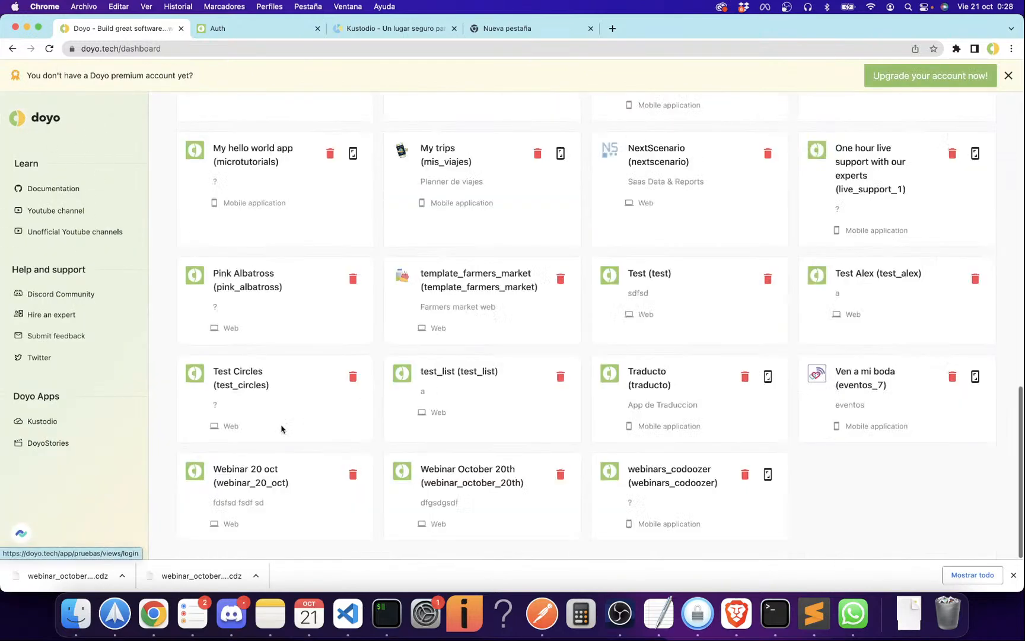
{"action": "left_click", "coordinate": [460, 474]}
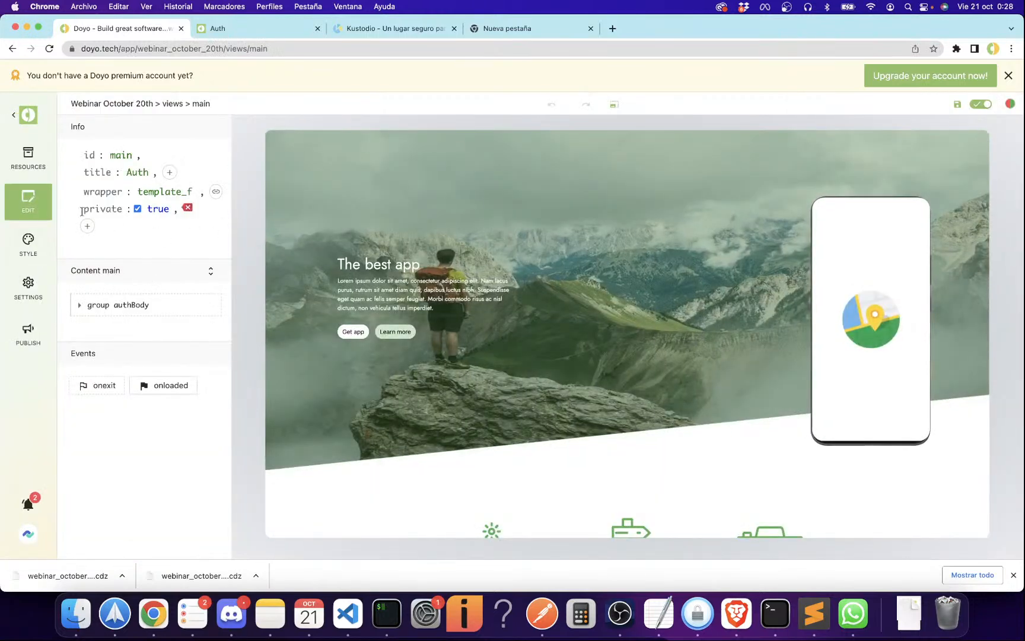
{"action": "mouse_move", "coordinate": [28, 202]}
{"action": "left_click", "coordinate": [101, 259]}
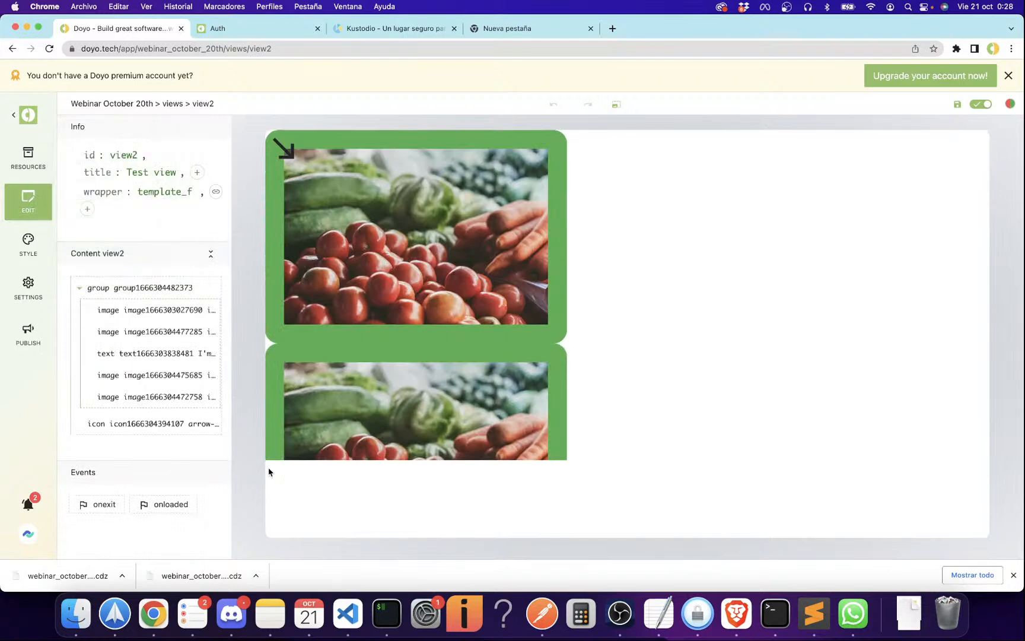
Remove the Spanish translation from the demo text element and set its default text to OCTOBER22
{"action": "scroll", "coordinate": [357, 363], "scroll_direction": "down", "scroll_amount": 3}
{"action": "scroll", "coordinate": [356, 424], "scroll_direction": "up", "scroll_amount": 4}
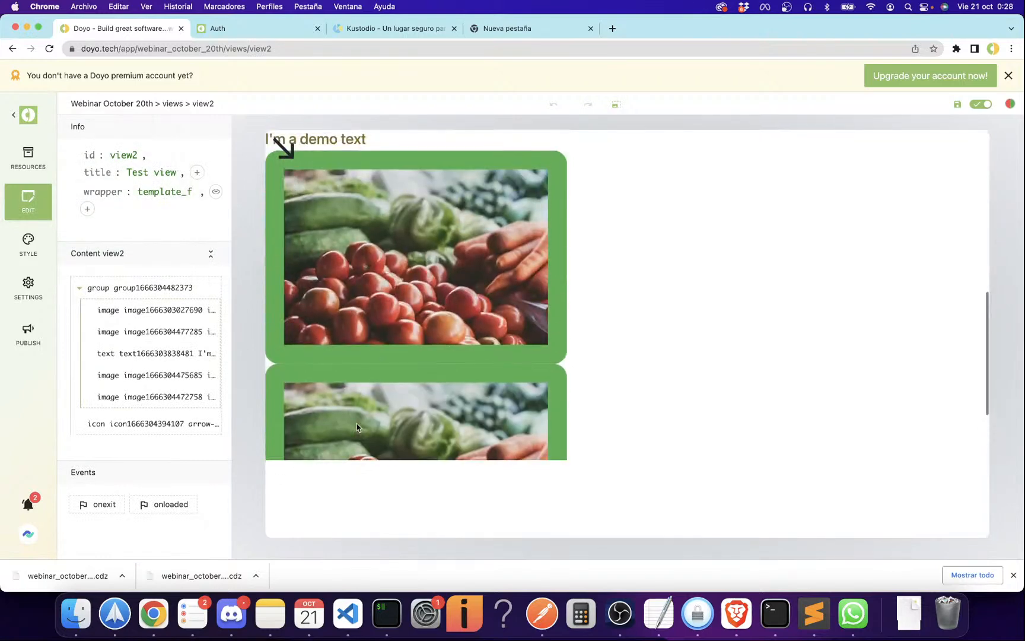
{"action": "scroll", "coordinate": [357, 423], "scroll_direction": "up", "scroll_amount": 2}
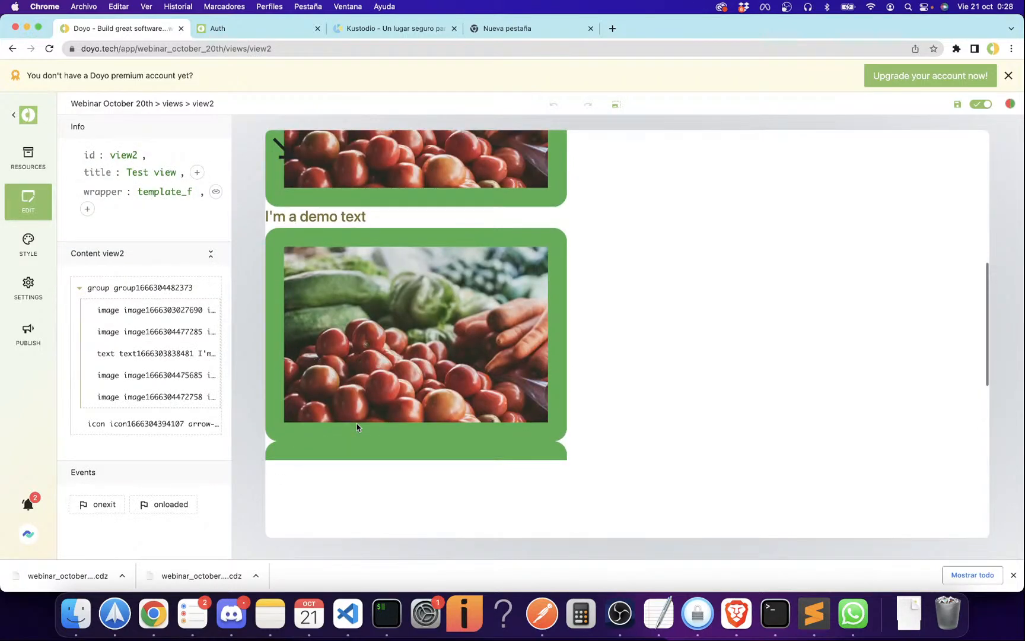
{"action": "left_click", "coordinate": [926, 235]}
{"action": "left_click", "coordinate": [853, 258]}
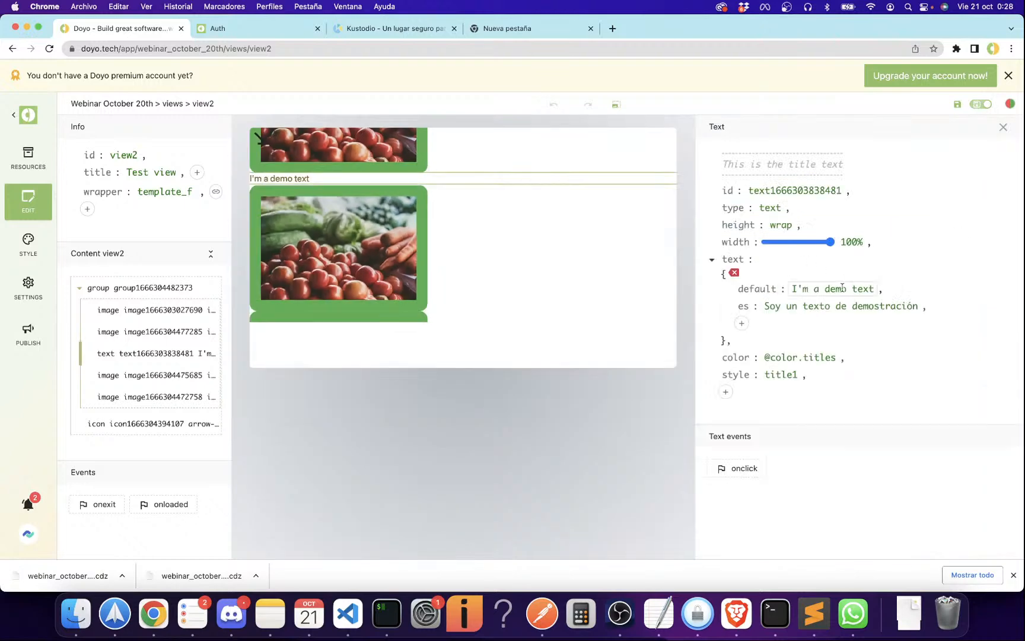
{"action": "left_click", "coordinate": [937, 305]}
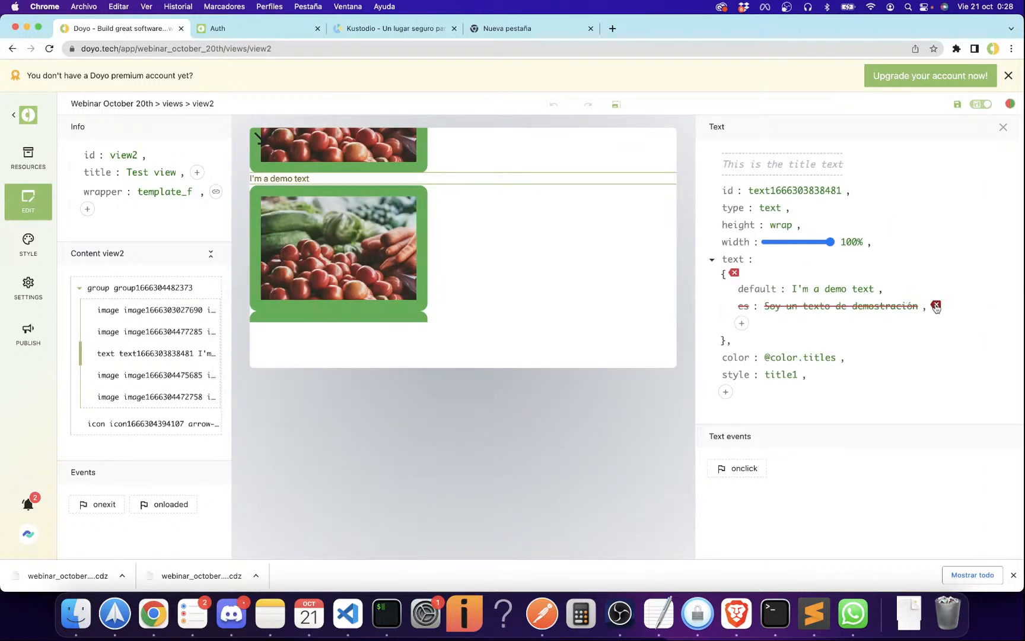
{"action": "left_click", "coordinate": [846, 289]}
{"action": "type", "text": "OCTOBER22"}
{"action": "key", "text": "Return"}
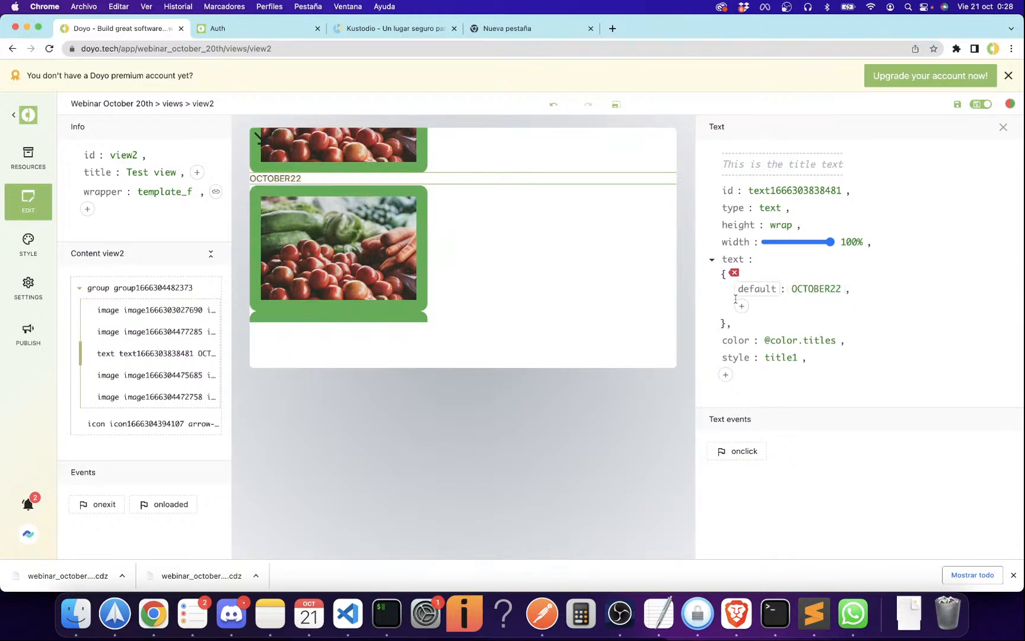
Add a font_size property of 110 to the OCTOBER22 text element
{"action": "left_click", "coordinate": [726, 374]}
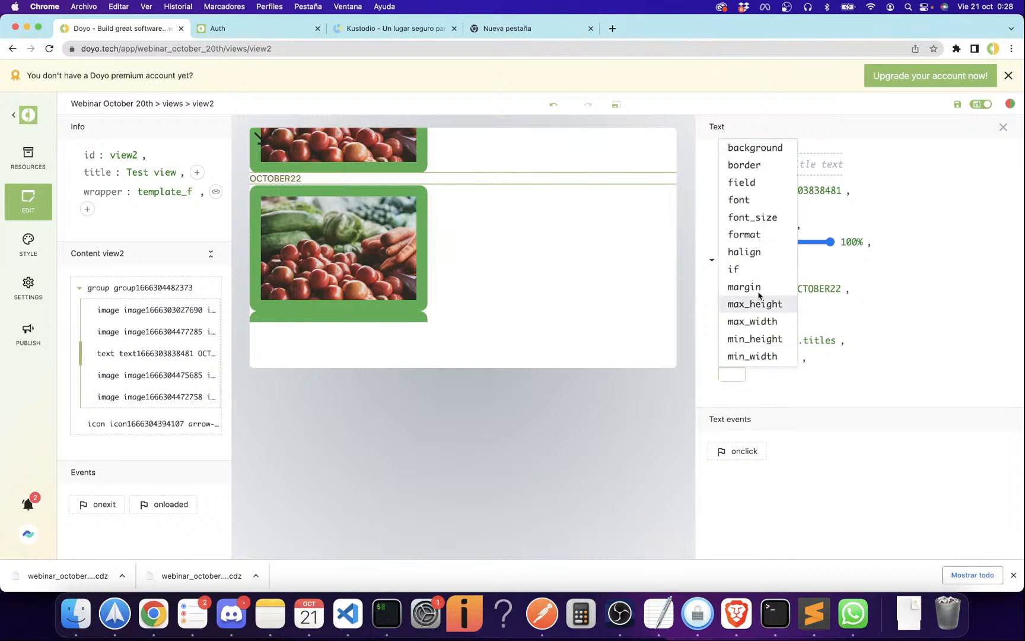
{"action": "left_click", "coordinate": [753, 218]}
{"action": "type", "text": "110"}
{"action": "key", "text": "Return"}
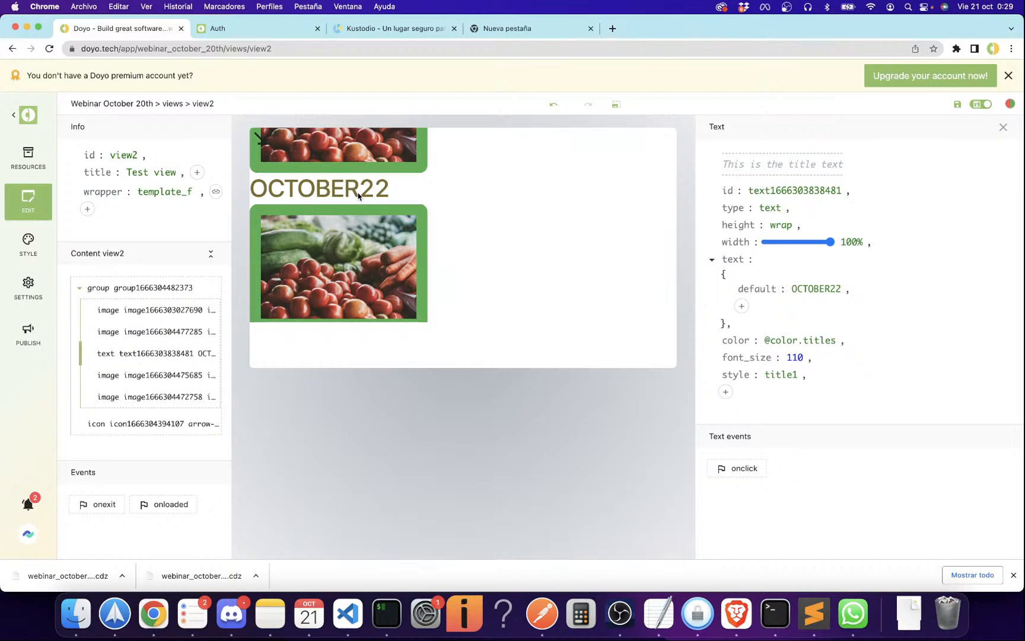
Start a monthly Basic plan checkout with the promotion code OCTOBER22 entered, and go back to the pricing plans without subscribing
{"action": "left_click", "coordinate": [28, 534]}
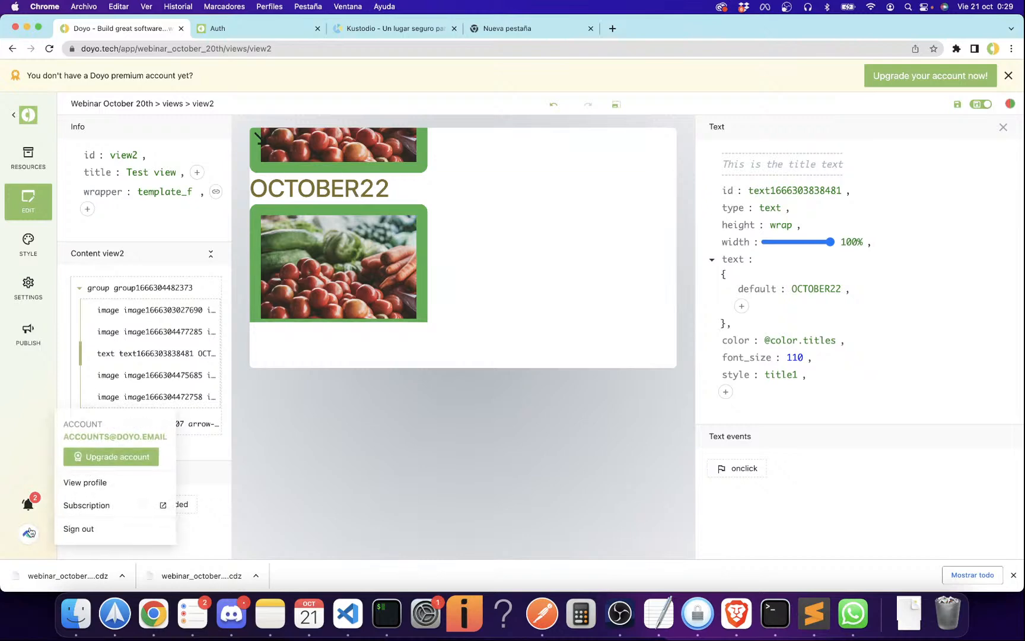
{"action": "left_click", "coordinate": [94, 458]}
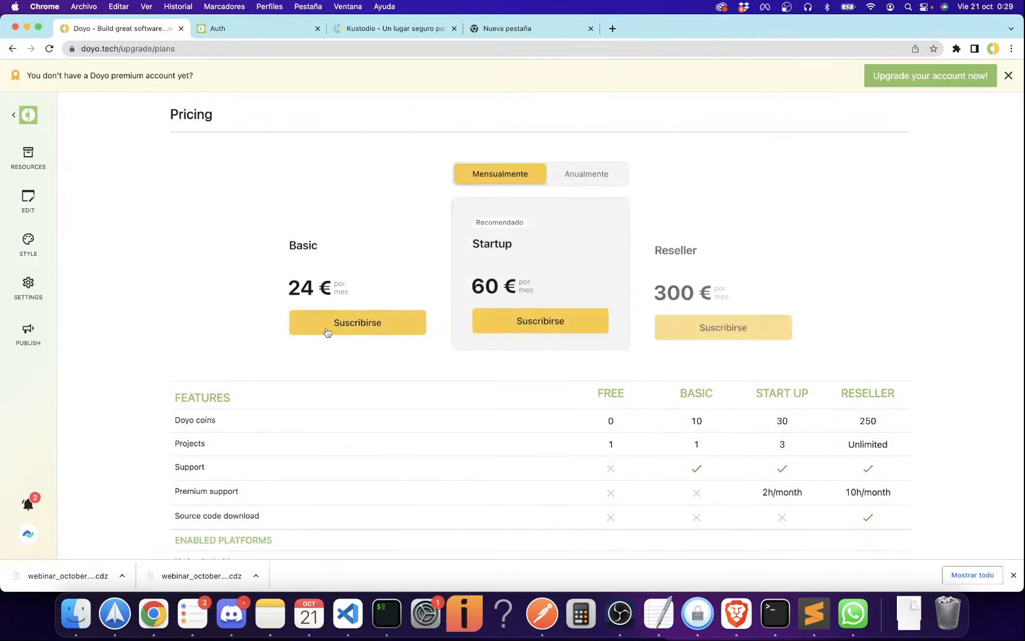
{"action": "left_click", "coordinate": [325, 328]}
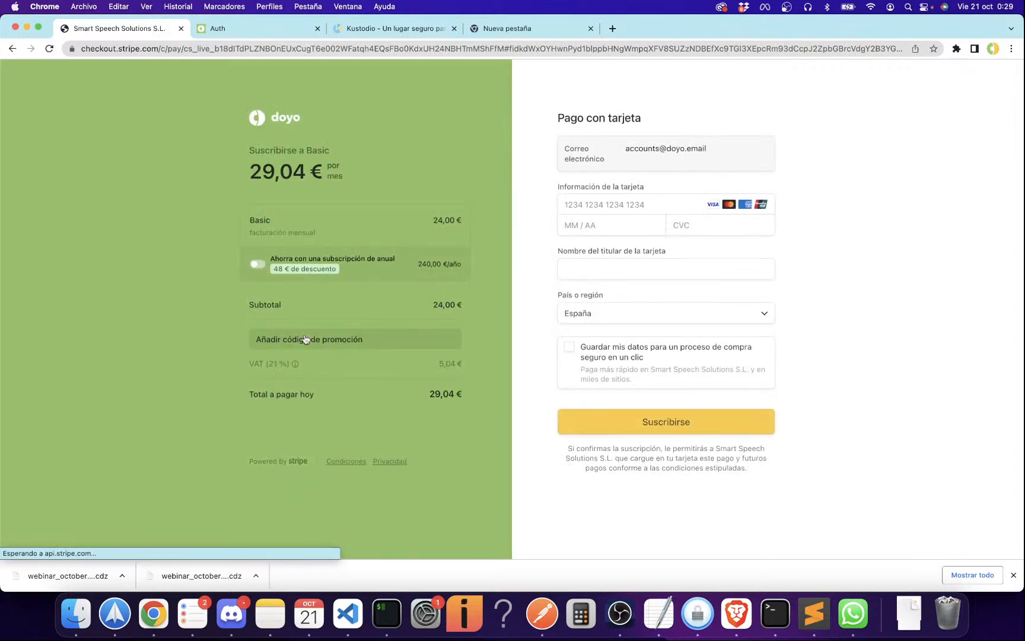
{"action": "left_click", "coordinate": [305, 337]}
{"action": "type", "text": "OCTOBER22"}
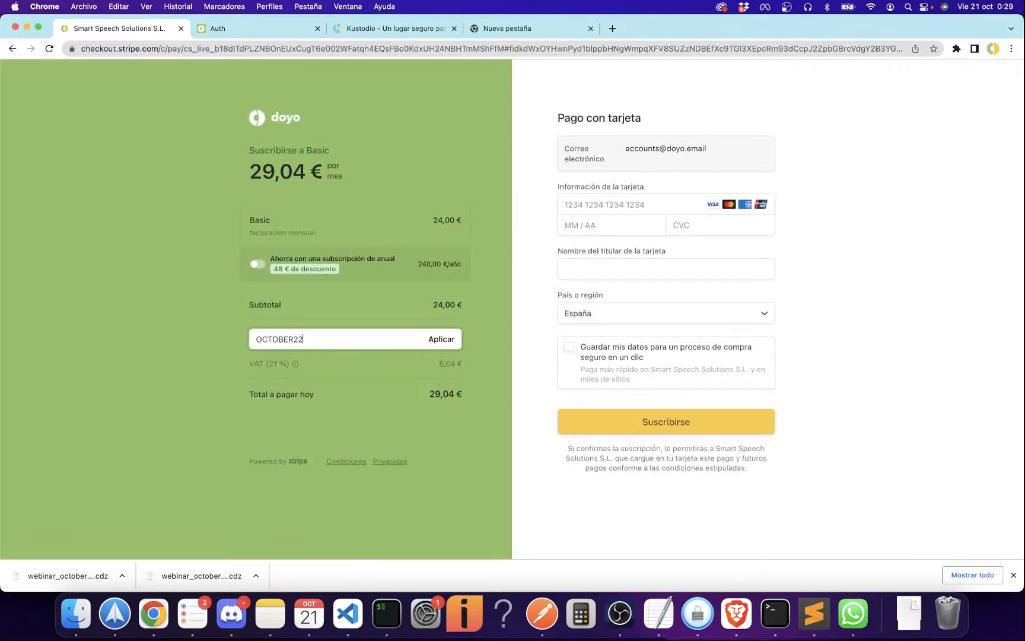
{"action": "left_click", "coordinate": [11, 50]}
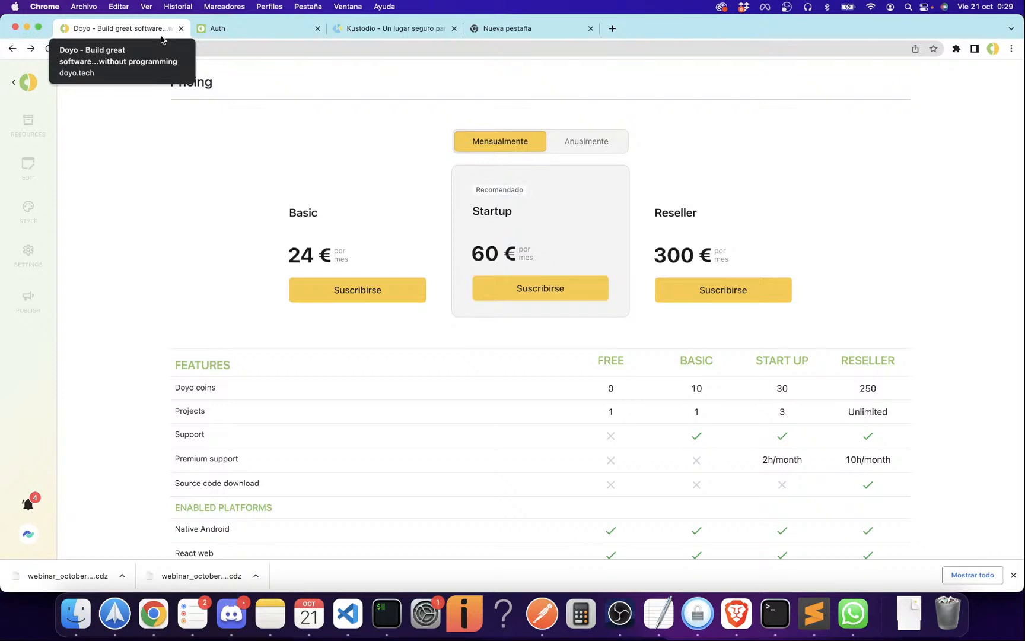
Open Twitter in a new browser tab and examine the latest tweets on Doyo's own profile
{"action": "left_click", "coordinate": [613, 28]}
{"action": "type", "text": "tw"}
{"action": "key", "text": "Return"}
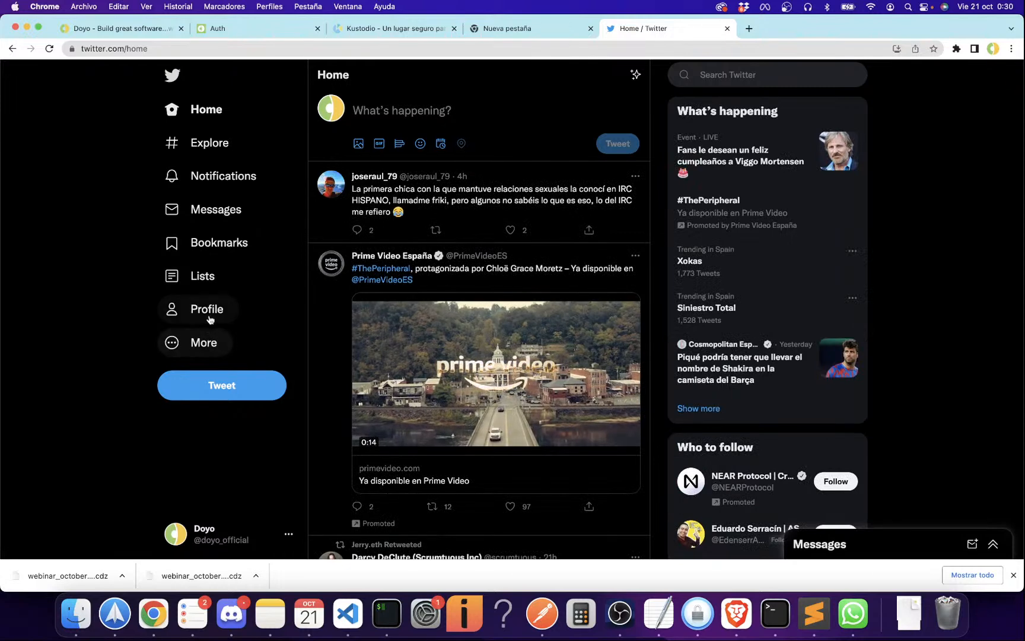
{"action": "left_click", "coordinate": [209, 314]}
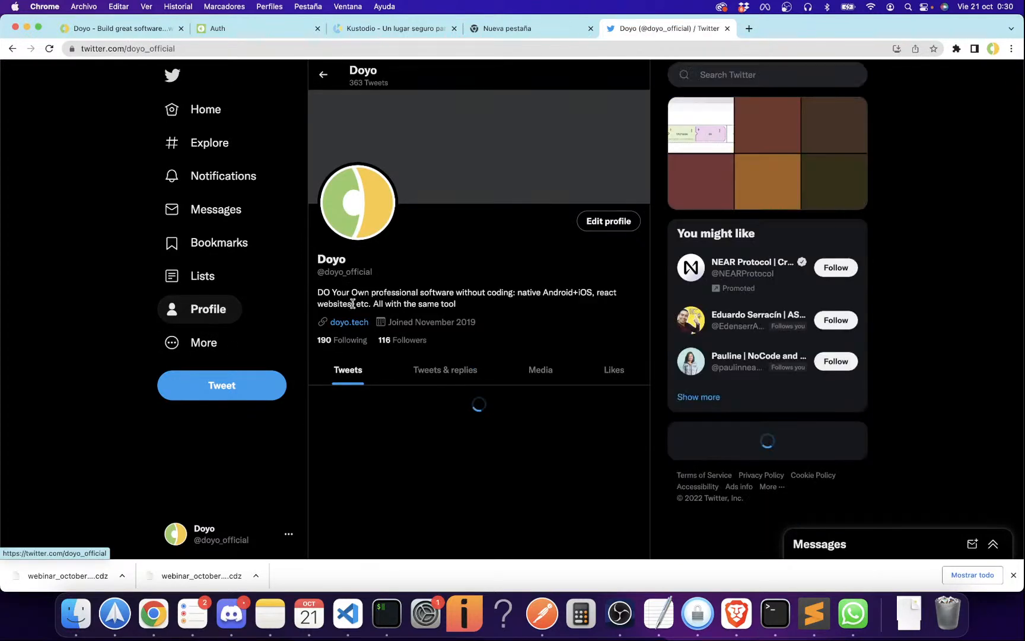
{"action": "scroll", "coordinate": [353, 289], "scroll_direction": "down", "scroll_amount": 2}
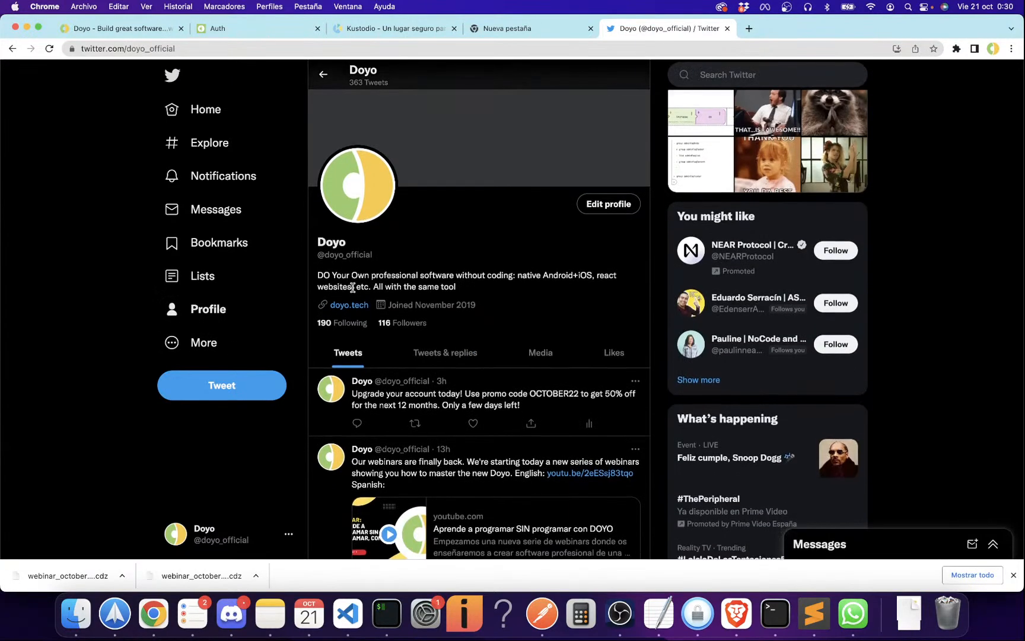
{"action": "scroll", "coordinate": [353, 289], "scroll_direction": "down", "scroll_amount": 5}
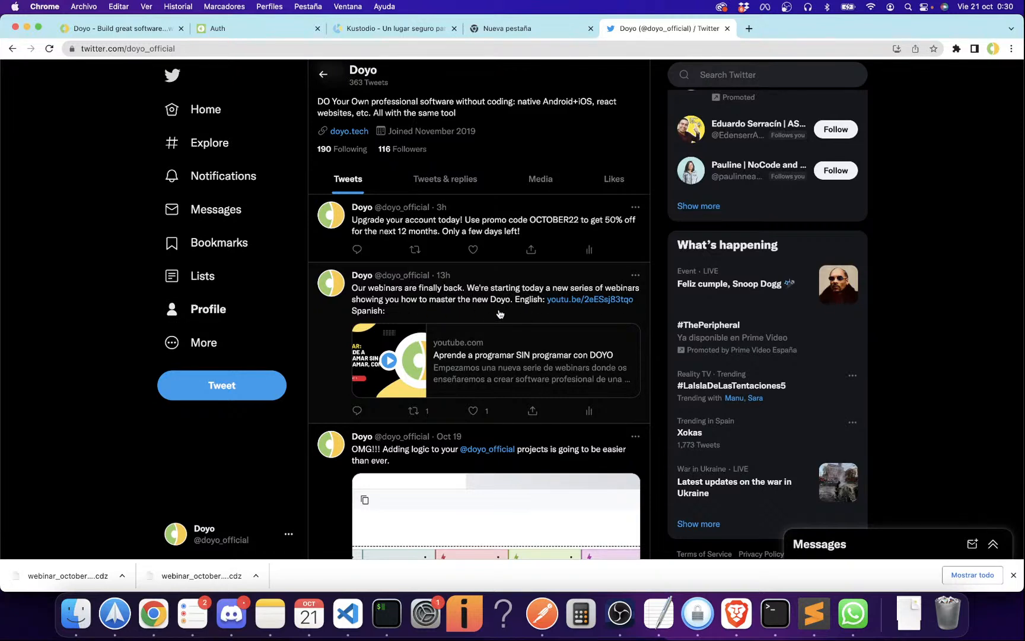
{"action": "scroll", "coordinate": [500, 282], "scroll_direction": "up", "scroll_amount": 1}
{"action": "scroll", "coordinate": [498, 281], "scroll_direction": "up", "scroll_amount": 3}
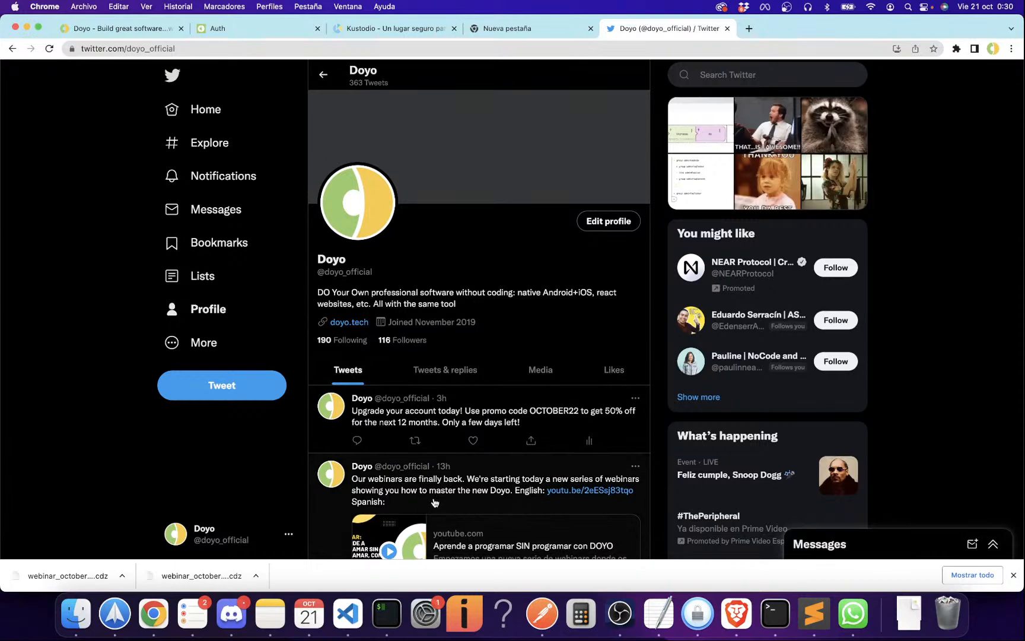
{"action": "scroll", "coordinate": [434, 499], "scroll_direction": "down", "scroll_amount": 1}
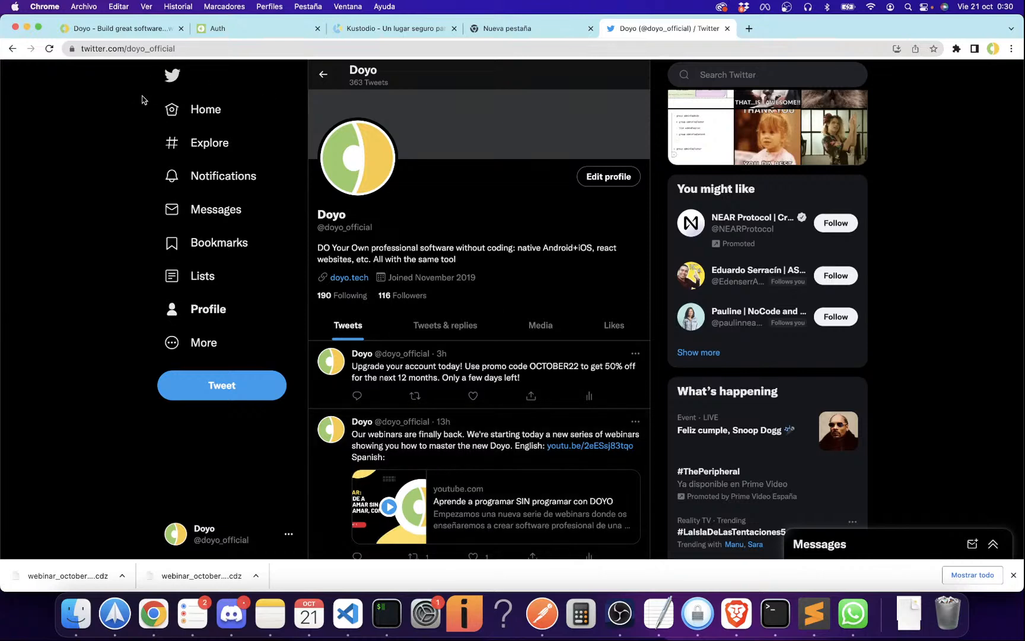
Switch back to Doyo and return from the pricing plans to the project dashboard
{"action": "left_click", "coordinate": [140, 32]}
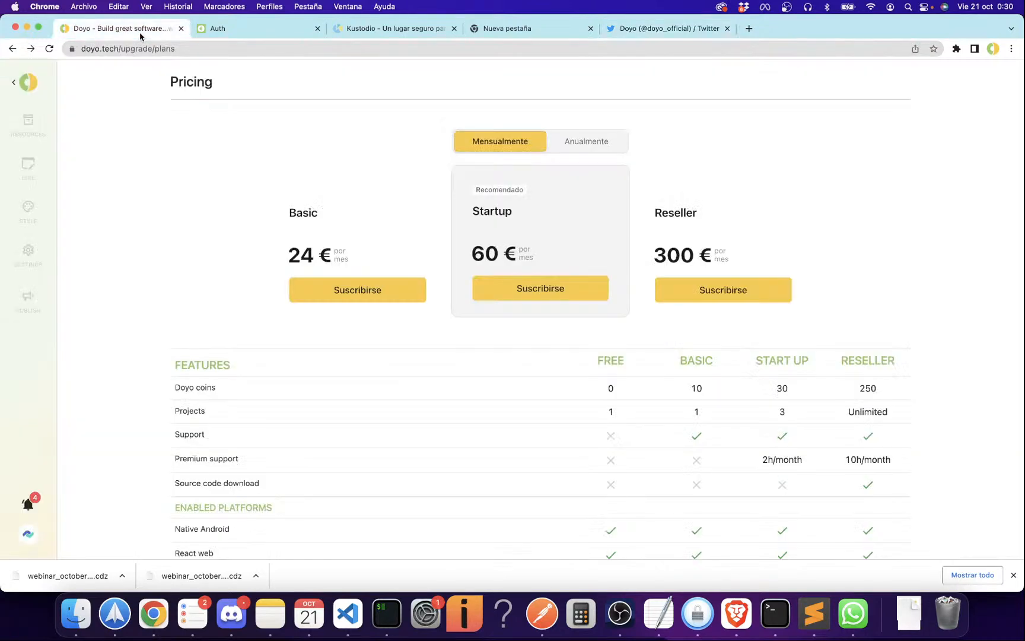
{"action": "left_click", "coordinate": [32, 87]}
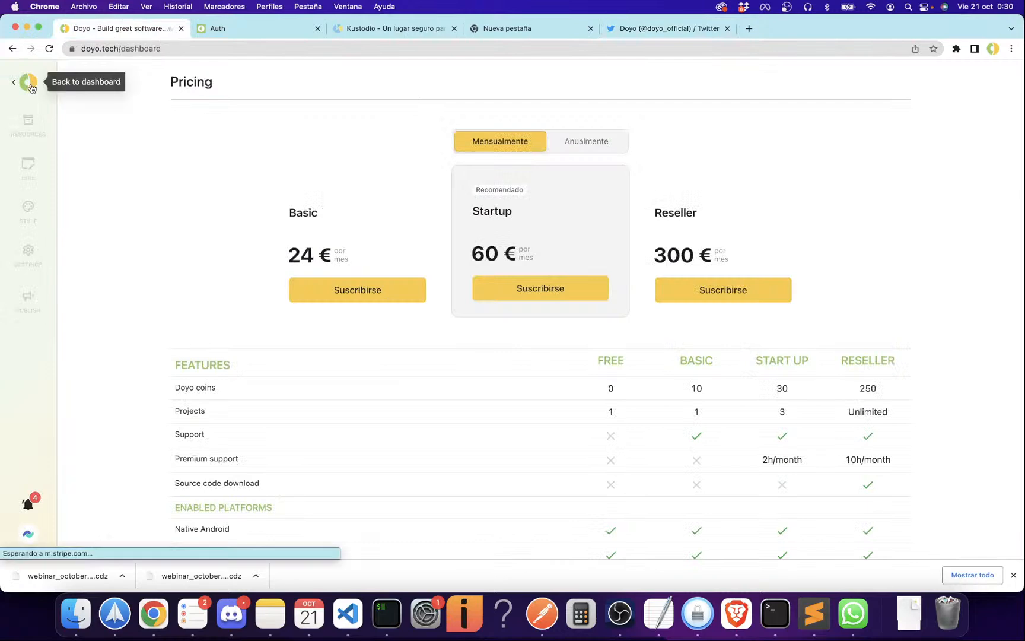